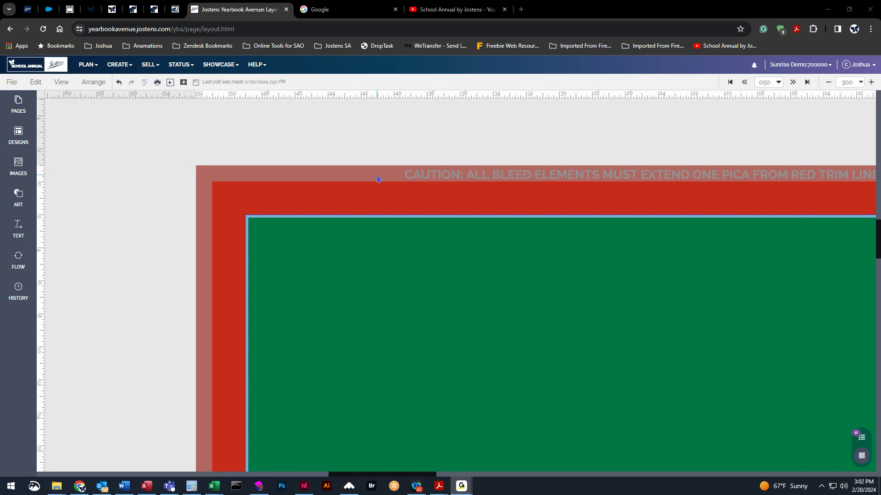
# - Select the red background rectangle of the page and unlock it
pyautogui.click(240, 191)
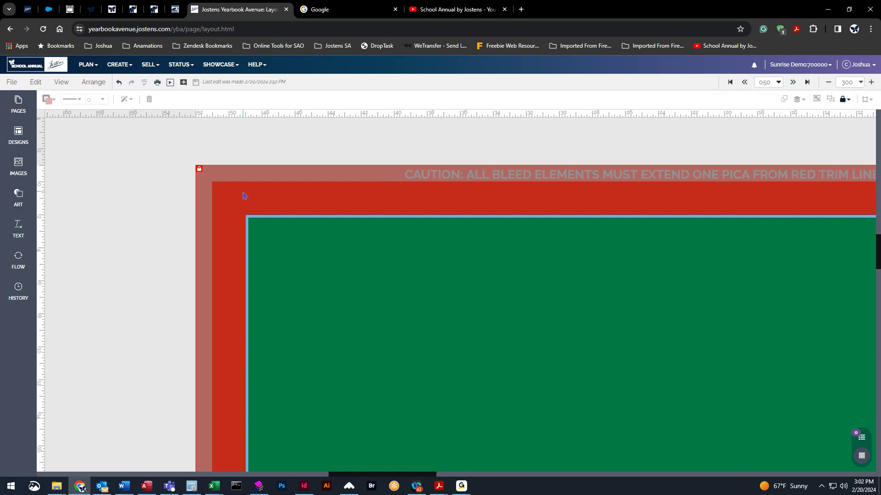
pyautogui.click(98, 86)
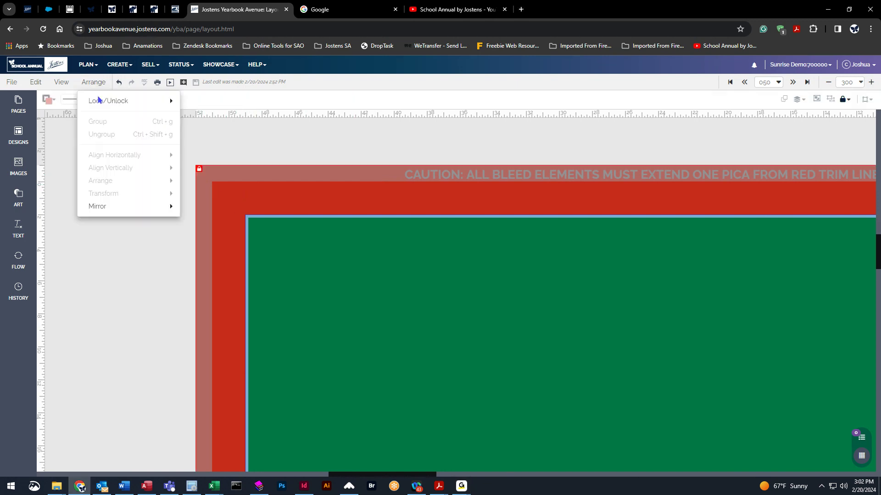
pyautogui.click(130, 103)
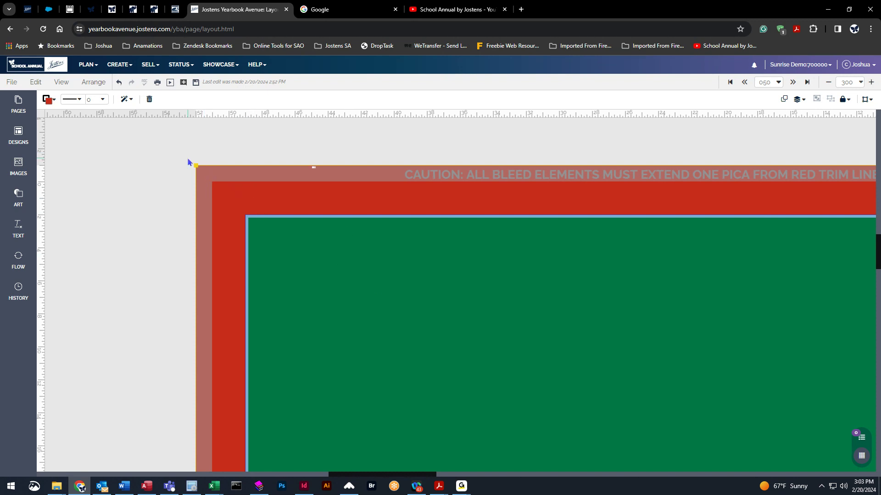
# - Pull the red background's upper-left corner inside the trim line and extend it back out to the bleed line, repeating the adjustment
pyautogui.moveTo(196, 165); pyautogui.dragTo(218, 188)
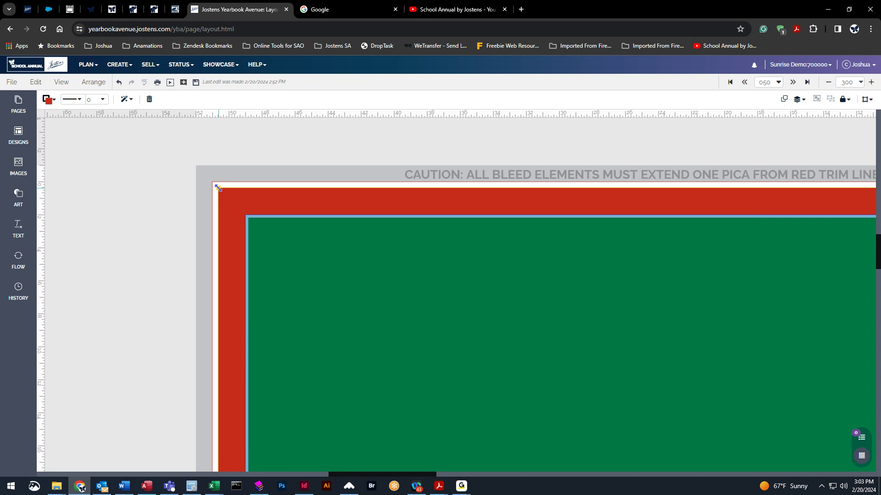
pyautogui.moveTo(218, 189); pyautogui.dragTo(172, 166)
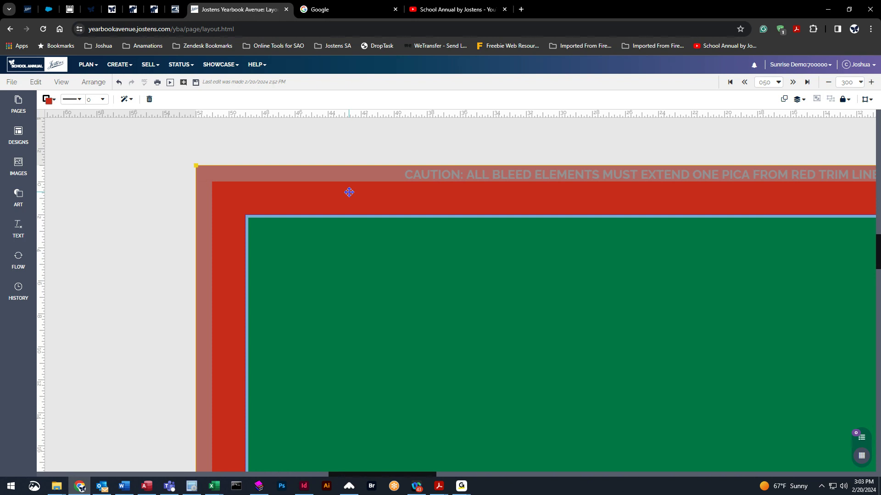
pyautogui.moveTo(196, 166); pyautogui.dragTo(220, 191)
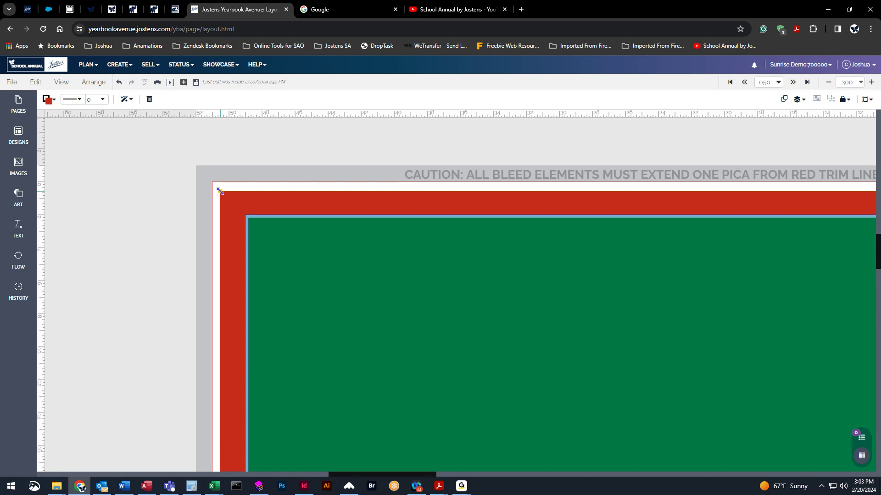
pyautogui.moveTo(220, 191); pyautogui.dragTo(219, 191)
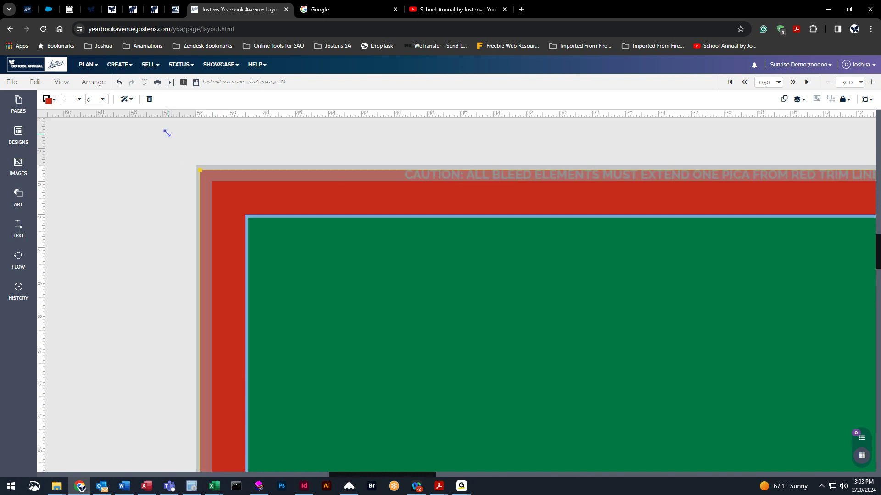
# - Lock all elements on the page and clear the selection
pyautogui.click(93, 81)
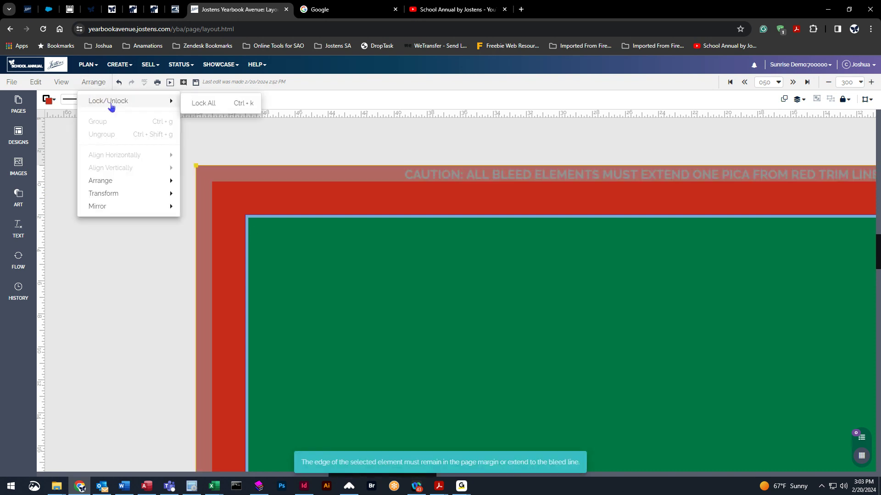
pyautogui.click(211, 103)
pyautogui.click(162, 280)
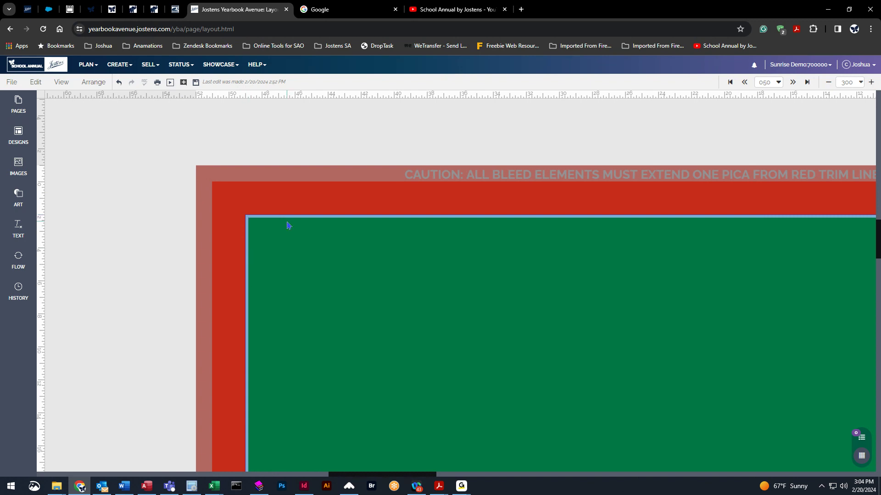
# - Place the Art Day photo of the student sculpting clay in the upper-left corner of the green area
pyautogui.click(342, 280)
pyautogui.click(150, 229)
pyautogui.click(19, 166)
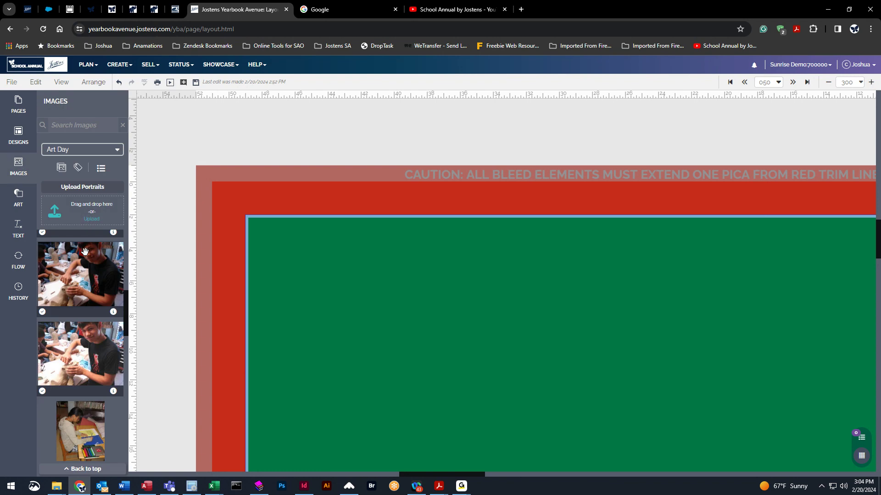
pyautogui.moveTo(77, 275); pyautogui.dragTo(371, 298)
pyautogui.click(173, 190)
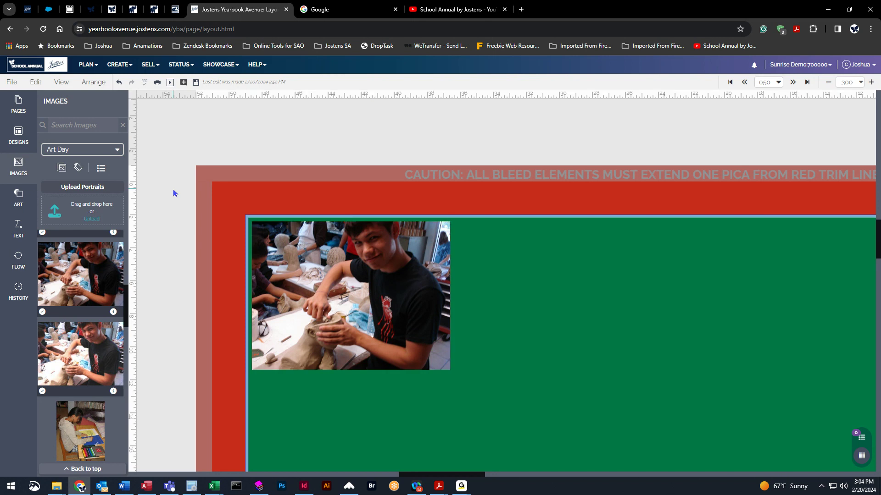
# - Move the clay-sculpting photo into the page's upper-left corner so it reaches the bleed line, and save the page
pyautogui.moveTo(371, 297); pyautogui.dragTo(314, 241)
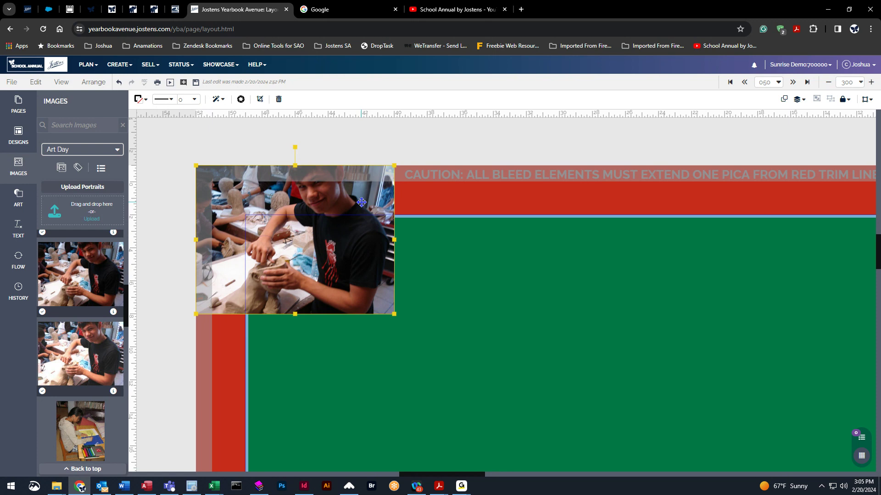
pyautogui.scroll(1, 362, 202)
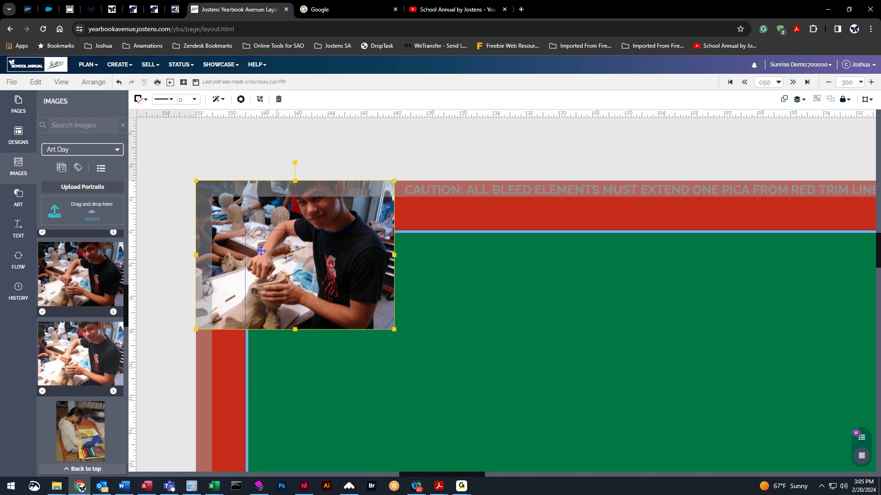
pyautogui.click(196, 82)
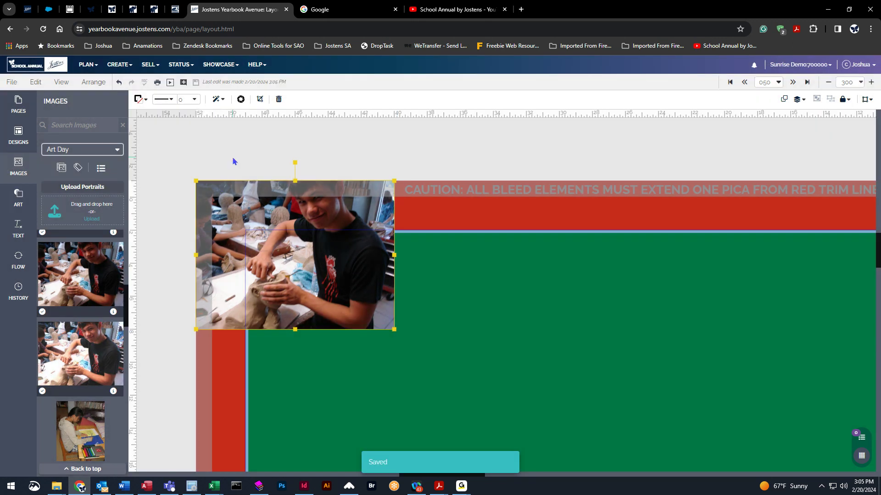
# - Generate the PDF proof of the page, examine the photo against the trim line up close, and close the proof
pyautogui.click(157, 83)
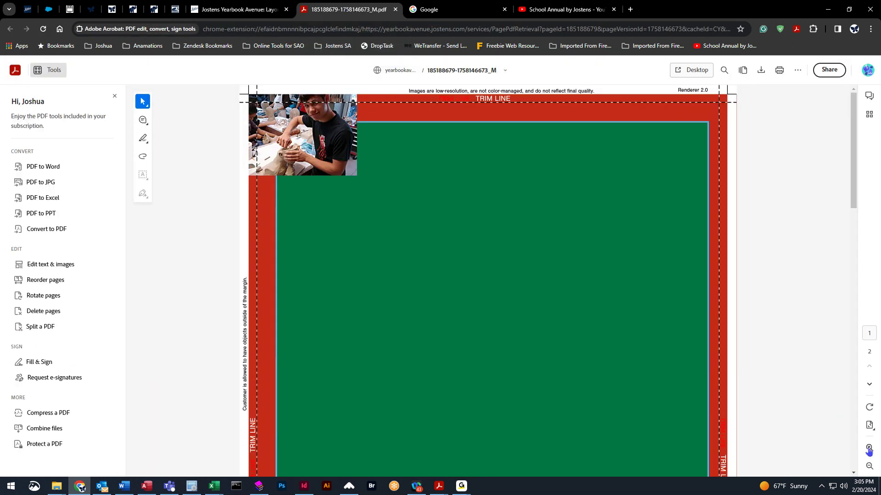
pyautogui.click(868, 450)
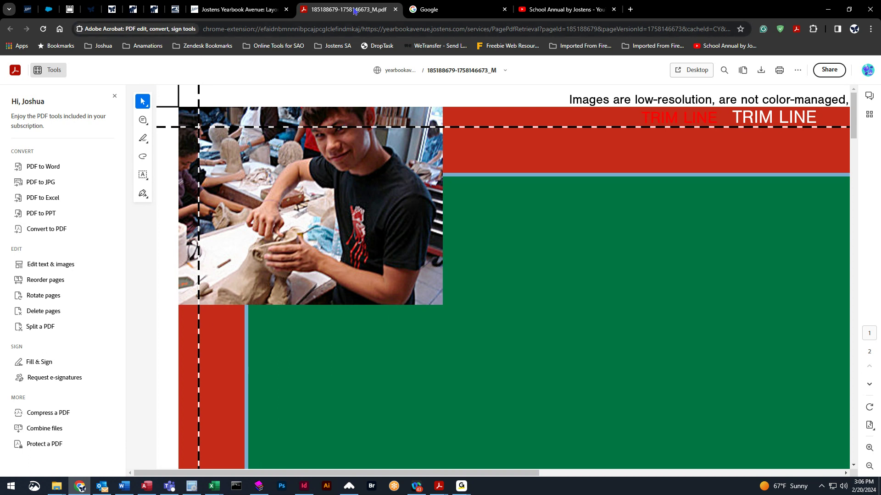
pyautogui.middleClick(356, 9)
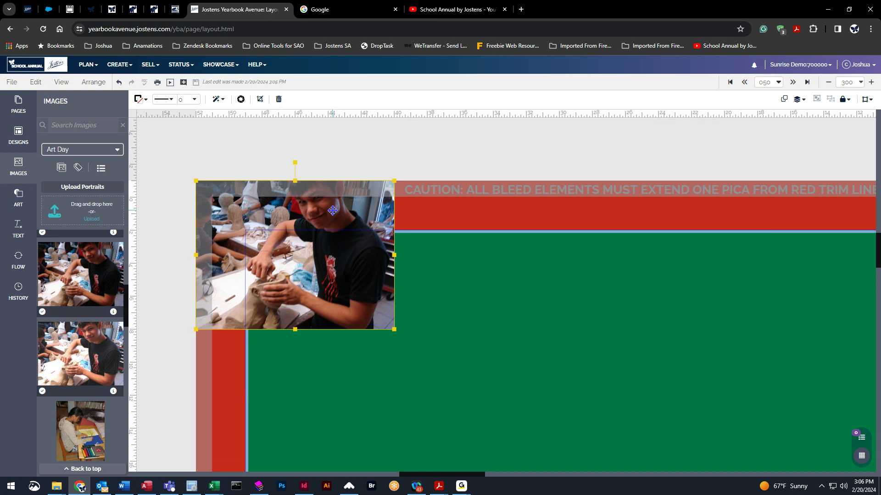
# - Move the clay-sculpting photo back inside the page margin and delete it from the page
pyautogui.moveTo(333, 210); pyautogui.dragTo(385, 265)
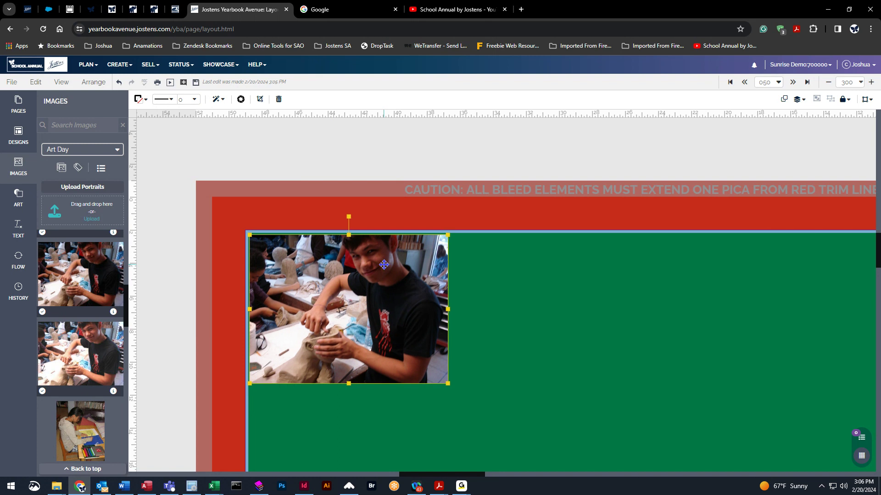
pyautogui.press('Delete')
pyautogui.press('Delete')
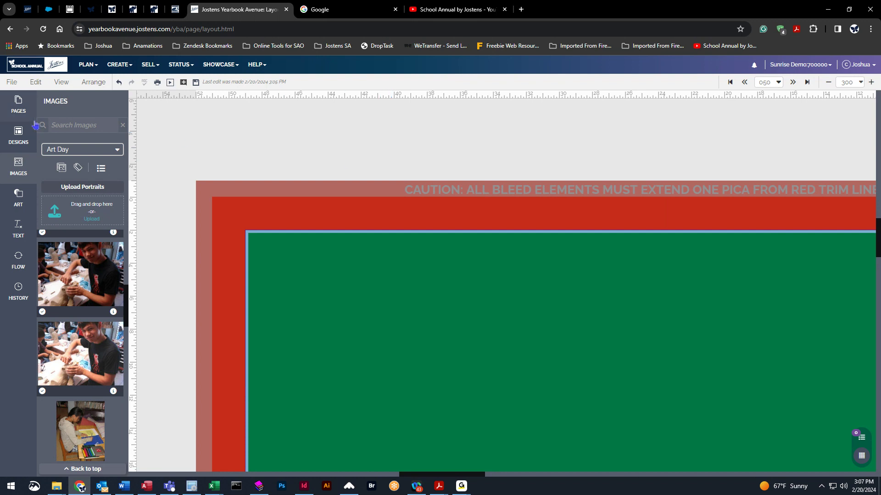
# - Open the Colorize spread on pages 034–035, saving the current spread's changes, and fit the whole spread in view
pyautogui.click(26, 170)
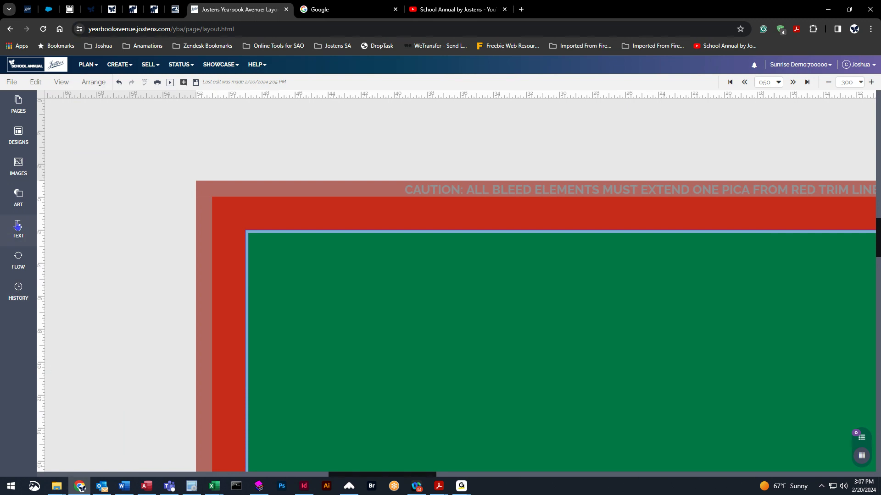
pyautogui.click(18, 102)
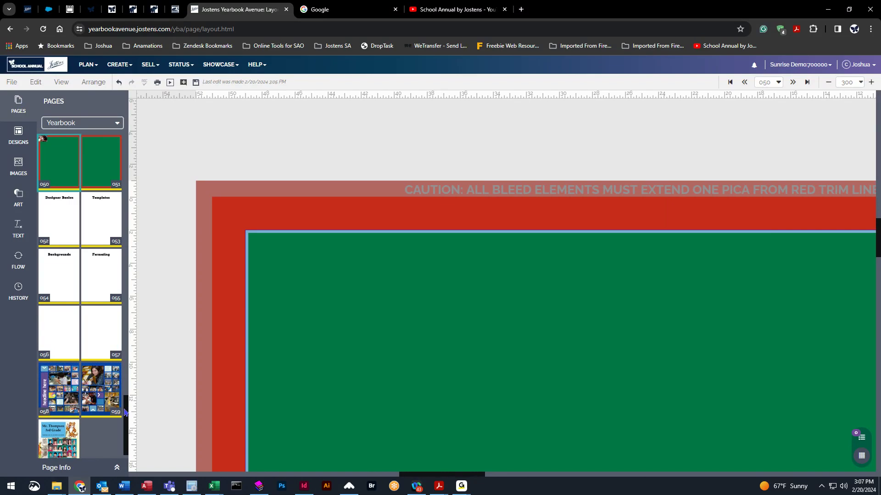
pyautogui.moveTo(128, 415); pyautogui.dragTo(129, 150)
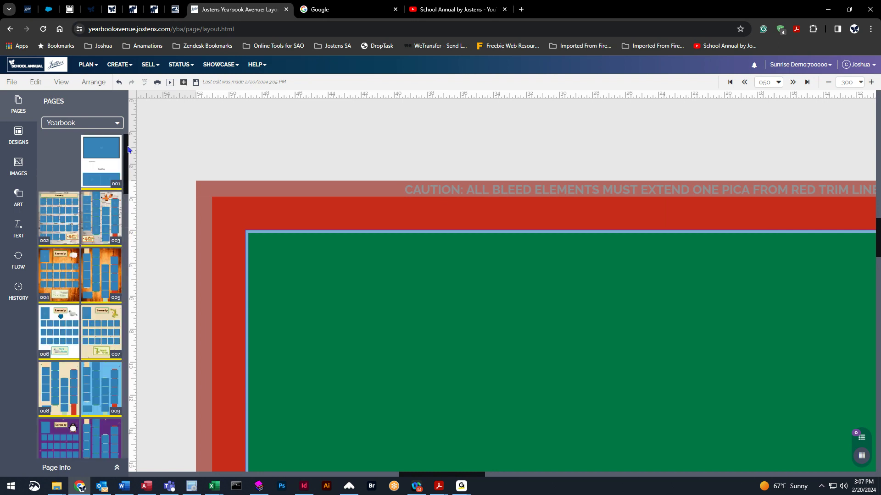
pyautogui.click(87, 64)
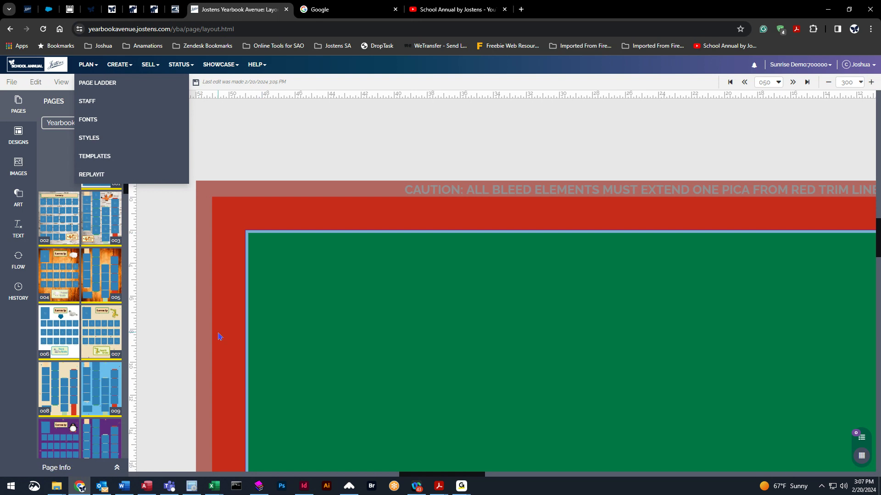
pyautogui.click(179, 317)
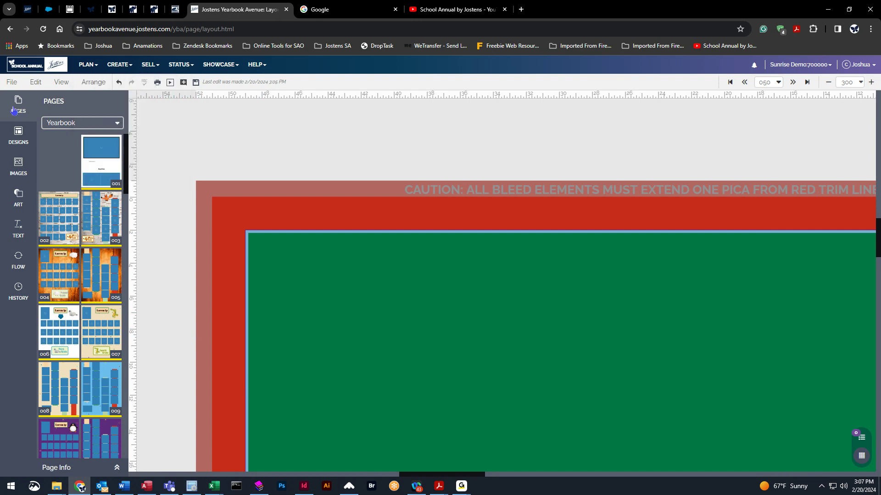
pyautogui.moveTo(127, 164); pyautogui.dragTo(130, 338)
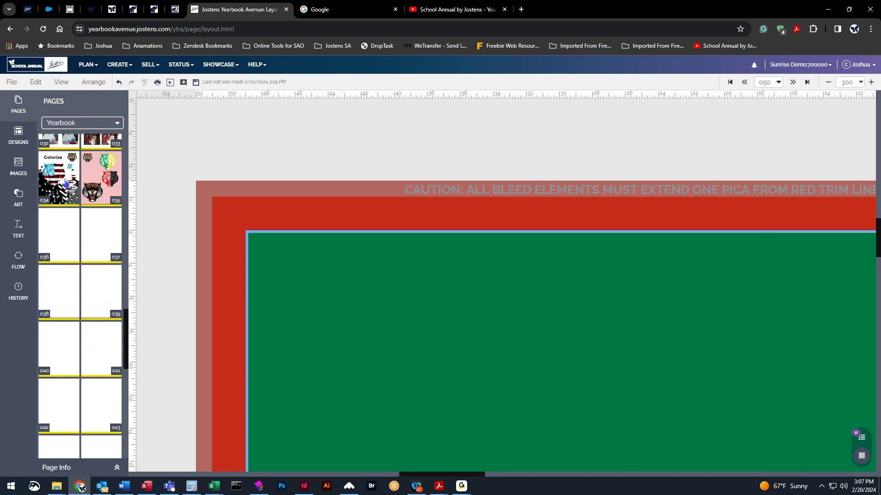
pyautogui.doubleClick(66, 182)
pyautogui.click(486, 290)
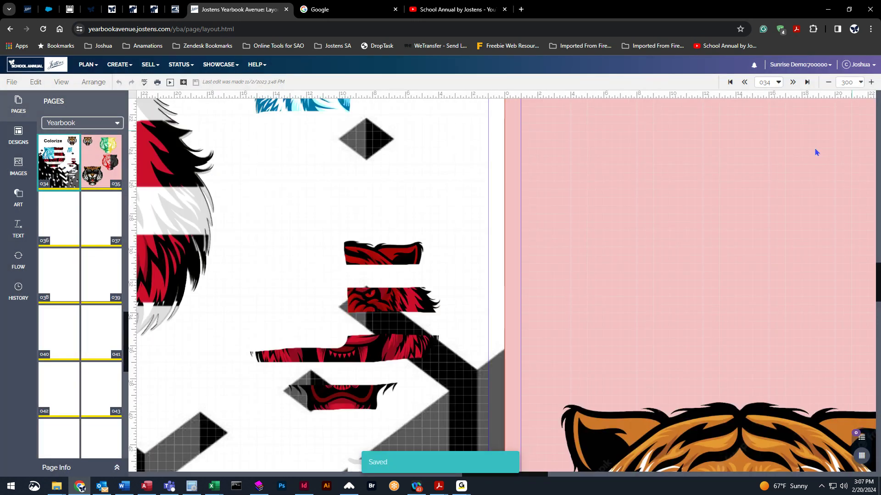
pyautogui.click(860, 82)
pyautogui.click(821, 106)
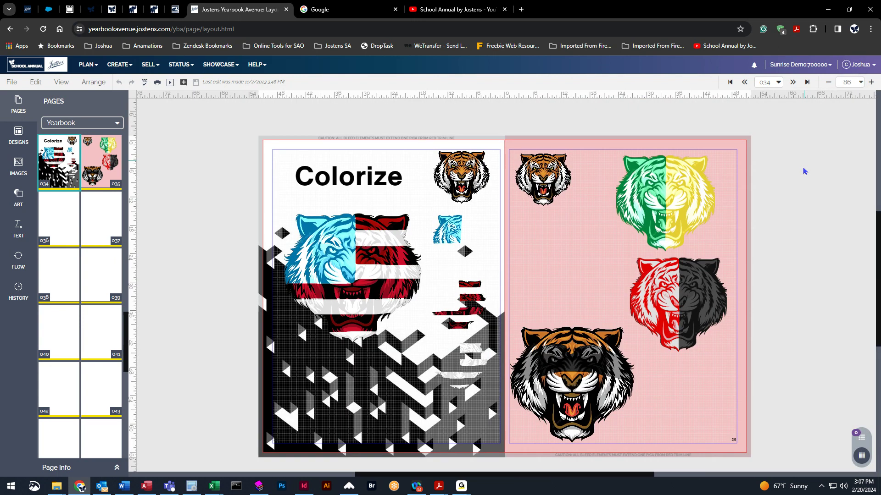
# - Return to the green and red spread on pages 050–051
pyautogui.scroll(-8, 64, 294)
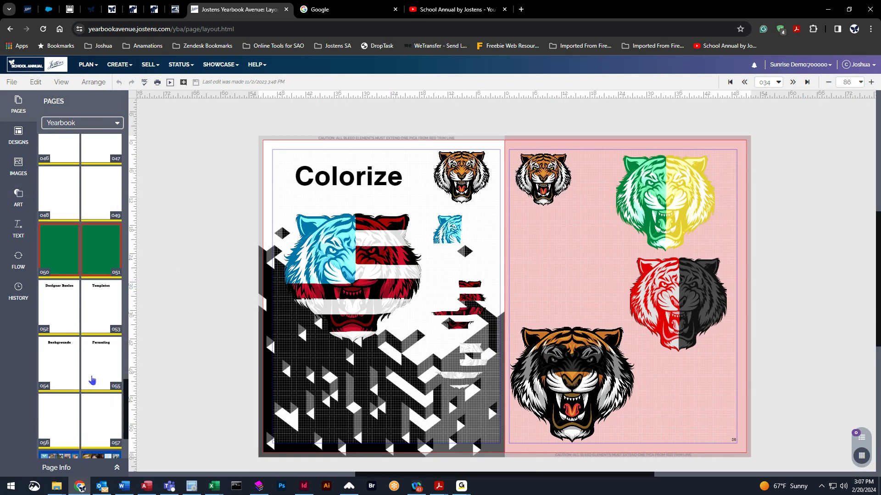
pyautogui.click(59, 248)
pyautogui.moveTo(47, 245)
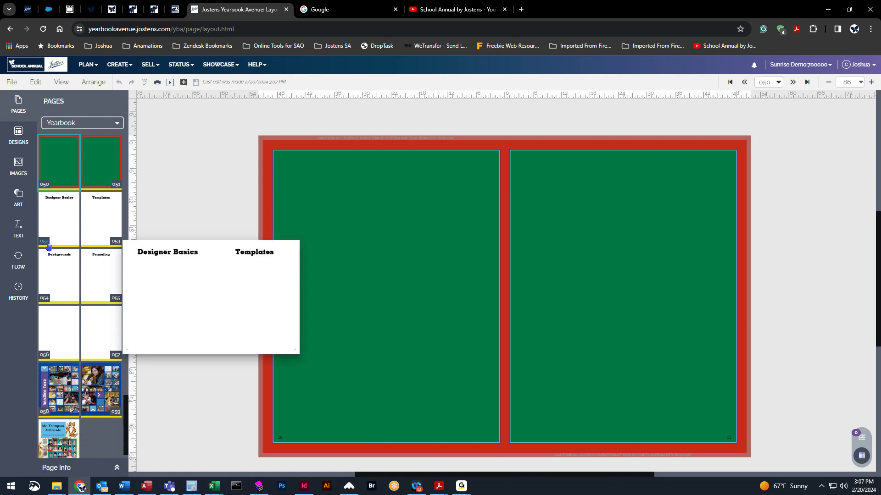
# - Browse the custom designs under My Templates and My 2023 Templates, and list the other design categories
pyautogui.click(17, 132)
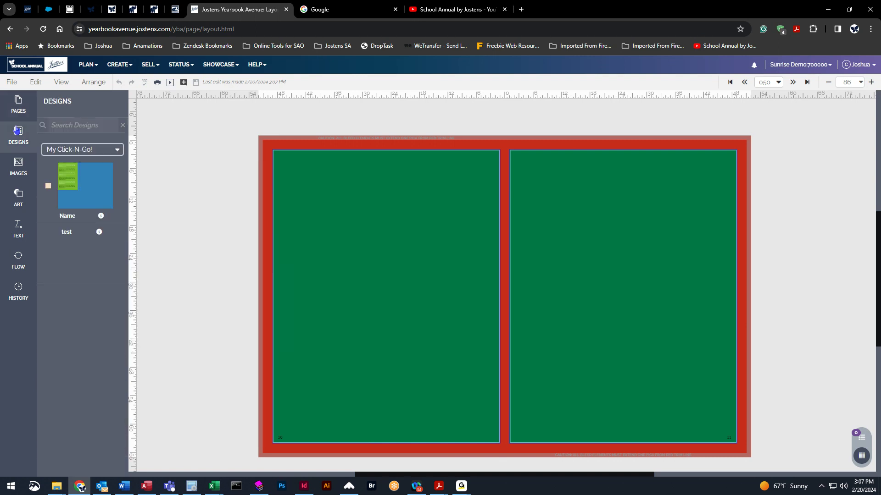
pyautogui.click(84, 150)
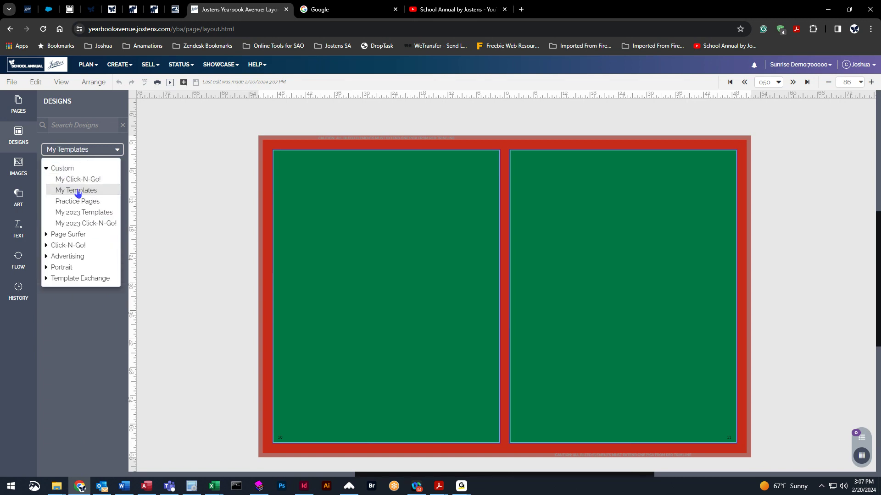
pyautogui.click(78, 192)
pyautogui.click(79, 150)
pyautogui.click(85, 212)
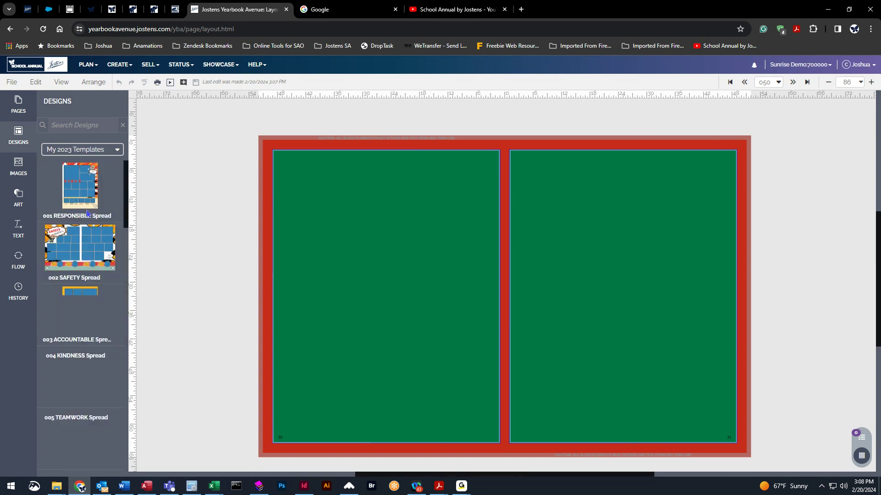
pyautogui.click(79, 151)
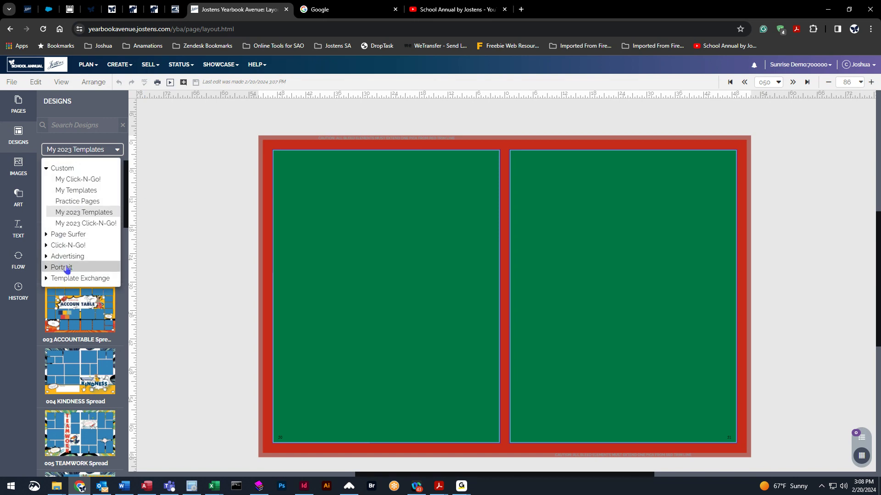
# - Open the images library, show the Field Trip folder's photos, and look through the list of image folders
pyautogui.click(19, 167)
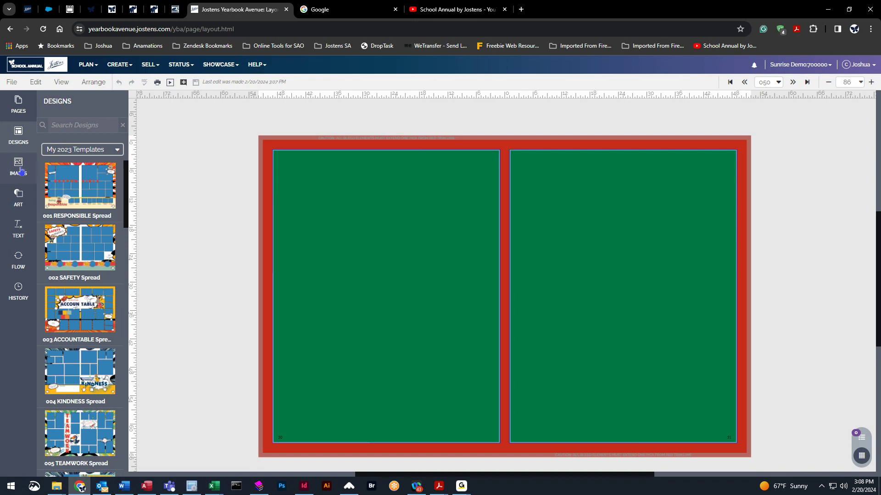
pyautogui.click(84, 151)
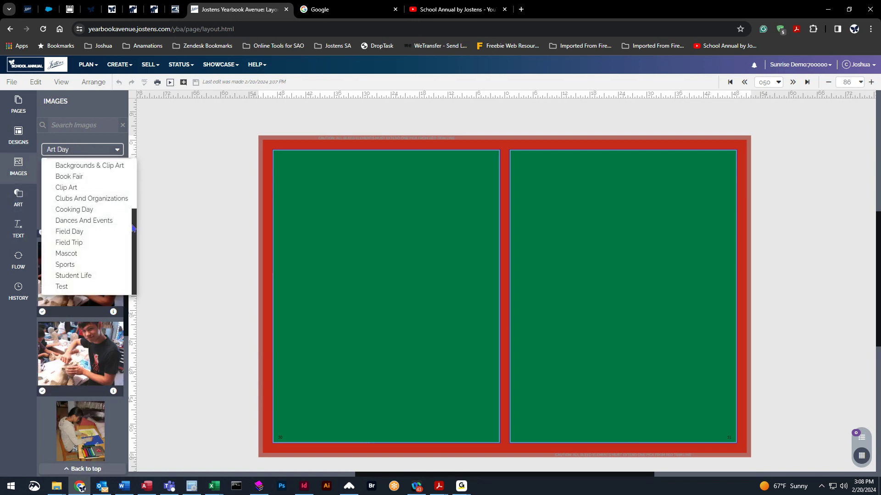
pyautogui.moveTo(134, 229); pyautogui.dragTo(133, 171)
pyautogui.click(62, 179)
pyautogui.click(62, 179)
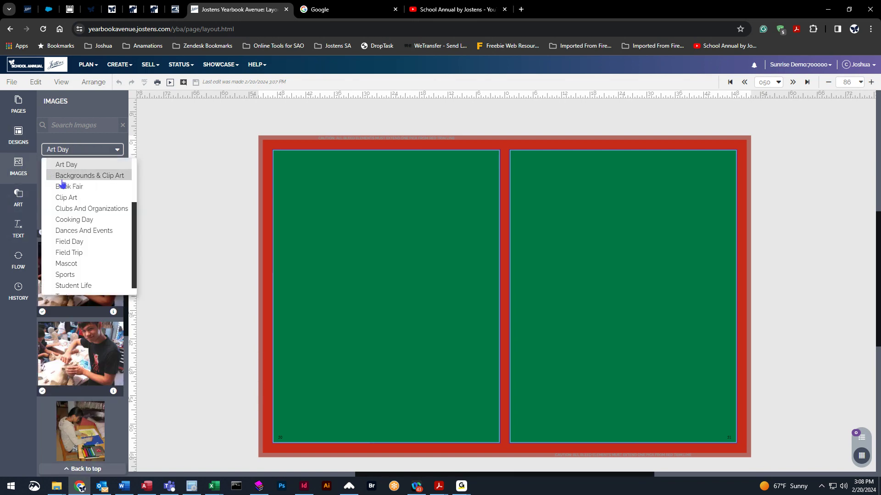
pyautogui.click(76, 255)
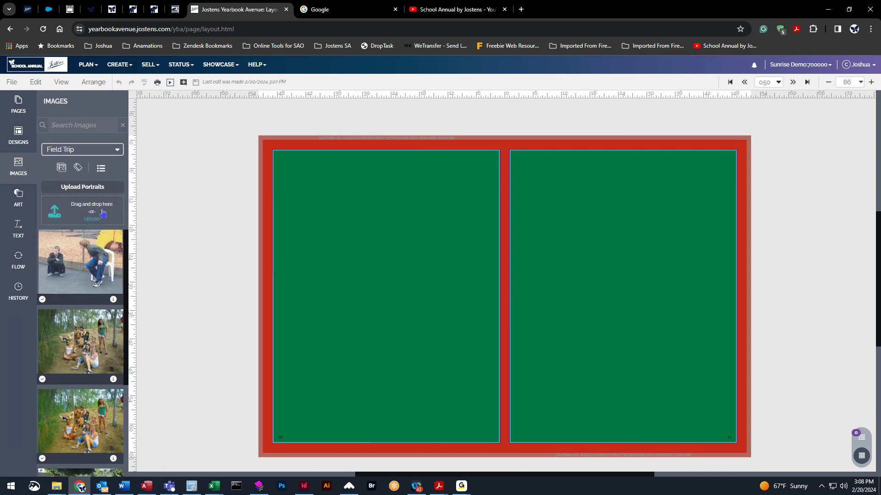
pyautogui.click(76, 151)
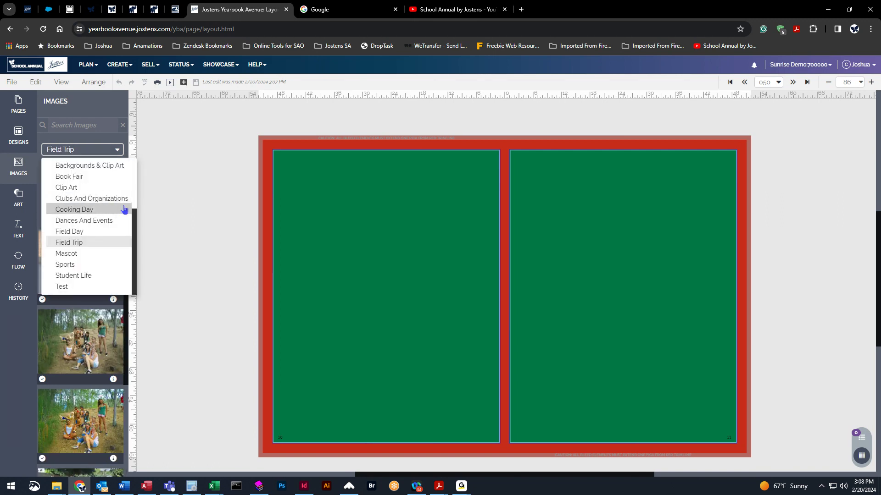
pyautogui.moveTo(84, 257); pyautogui.dragTo(82, 212)
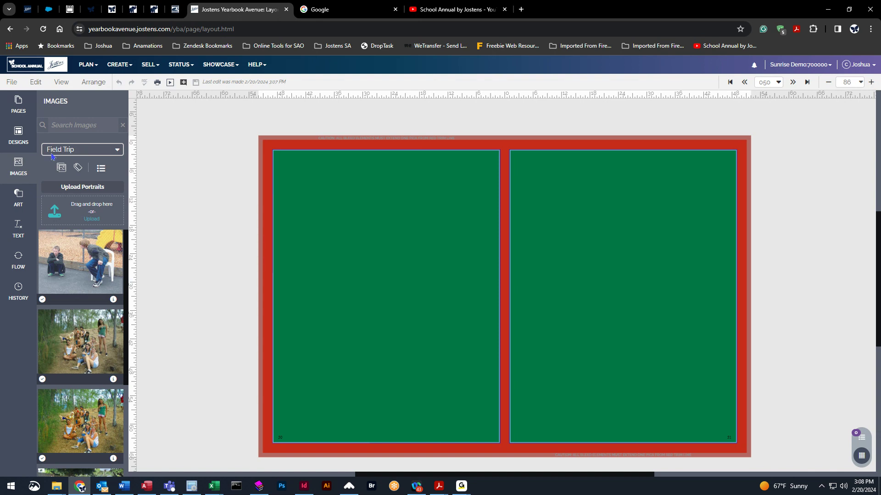
# - Place a square image frame on the left page and fill it with the first Field Trip photo, allowing the duplicate without asking again
pyautogui.click(19, 198)
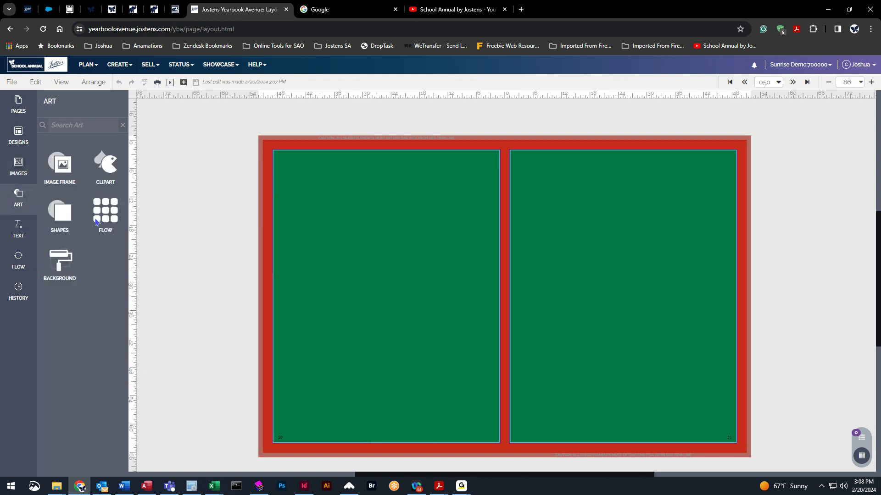
pyautogui.click(63, 166)
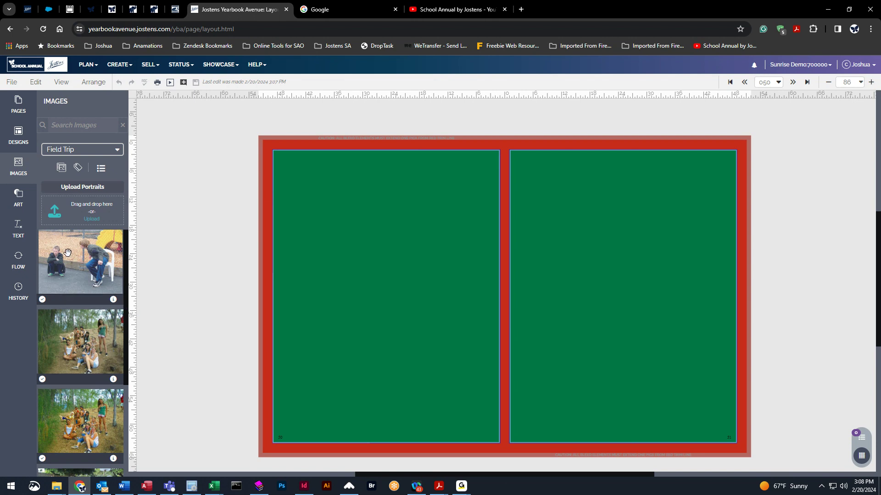
pyautogui.click(19, 198)
pyautogui.click(63, 169)
pyautogui.moveTo(57, 210); pyautogui.dragTo(409, 213)
pyautogui.click(19, 166)
pyautogui.moveTo(80, 261); pyautogui.dragTo(406, 212)
pyautogui.click(344, 277)
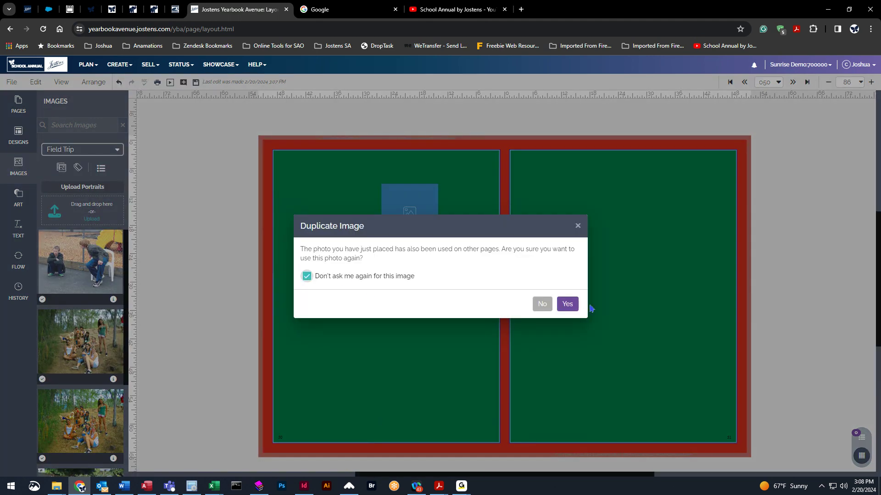
pyautogui.click(574, 307)
# - Place the same photo directly on the left page below the framed copy, and delete both photos with their frames
pyautogui.click(67, 248)
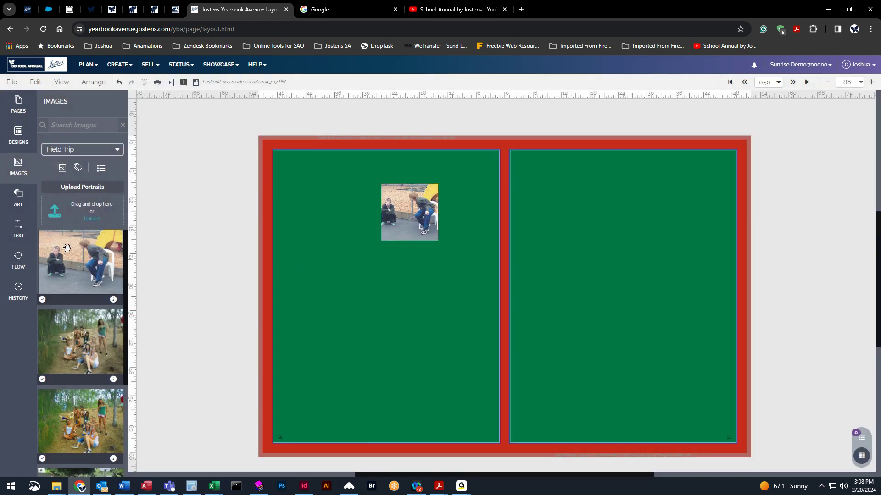
pyautogui.moveTo(67, 248); pyautogui.dragTo(383, 309)
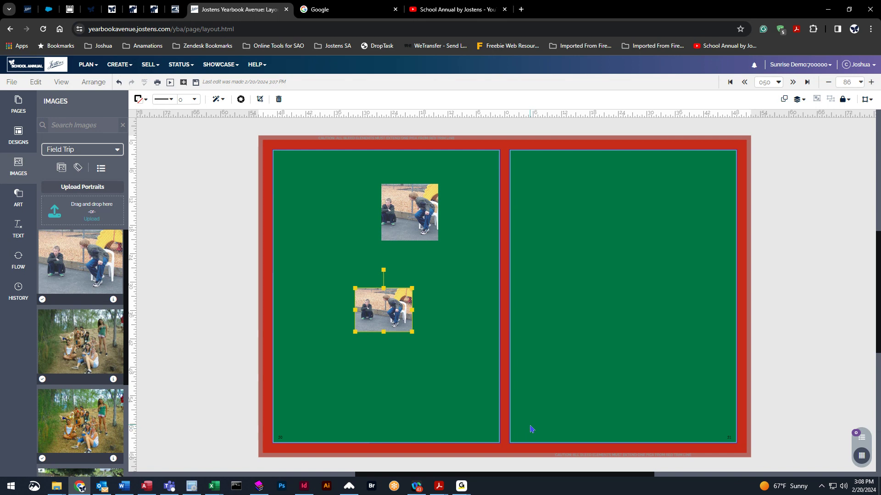
pyautogui.press('Delete')
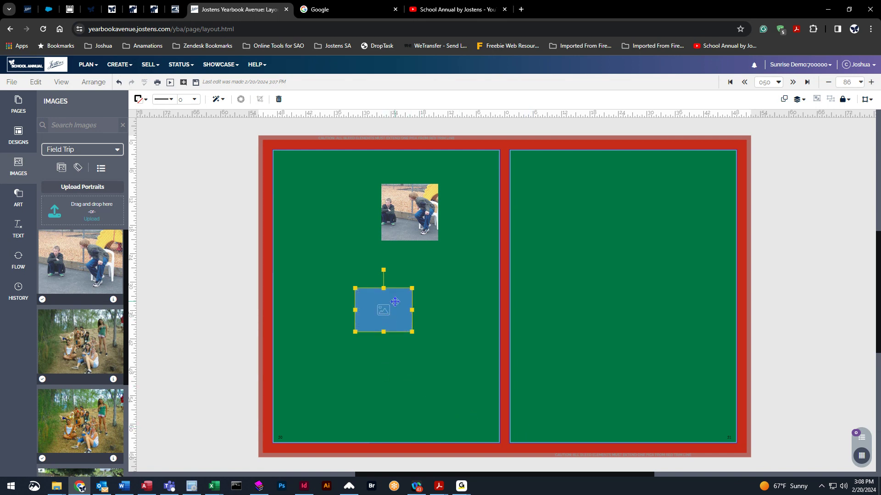
pyautogui.press('Delete')
pyautogui.click(384, 235)
pyautogui.press('Delete')
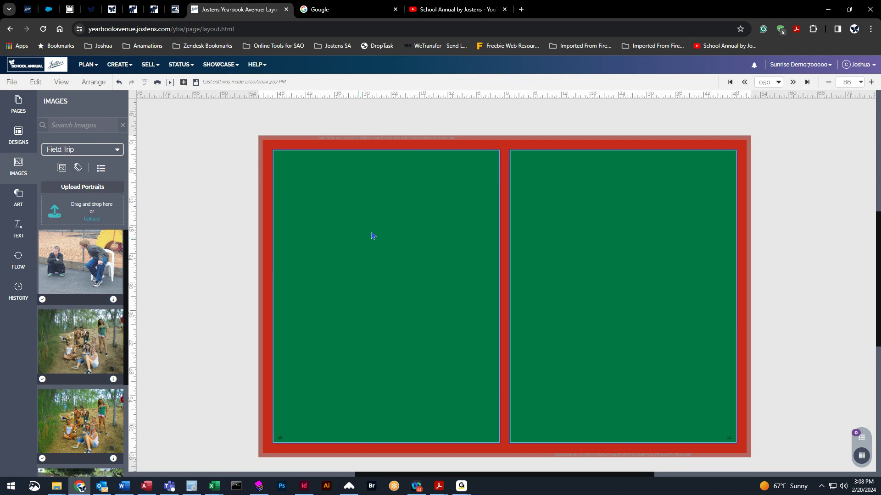
# - Place a square image frame in the left page's upper-left corner and stretch it into a tall rectangle
pyautogui.click(21, 198)
pyautogui.click(61, 169)
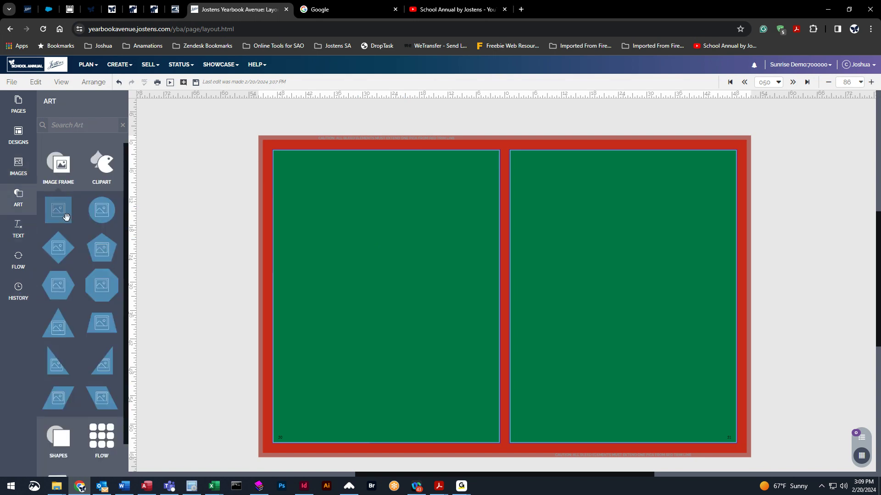
pyautogui.moveTo(59, 209); pyautogui.dragTo(305, 259)
pyautogui.moveTo(332, 206)
pyautogui.mouseDown()
pyautogui.moveTo(371, 205)
pyautogui.moveTo(323, 205)
pyautogui.moveTo(331, 205)
pyautogui.mouseUp()
# - Add circle, octagon, triangle and right-triangle image frames to the left page, enlarging the right triangle to fill the lower-left margin corner
pyautogui.moveTo(101, 210); pyautogui.dragTo(471, 194)
pyautogui.moveTo(101, 285); pyautogui.dragTo(435, 292)
pyautogui.moveTo(58, 327); pyautogui.dragTo(389, 342)
pyautogui.moveTo(54, 362); pyautogui.dragTo(289, 339)
pyautogui.moveTo(314, 366); pyautogui.dragTo(374, 443)
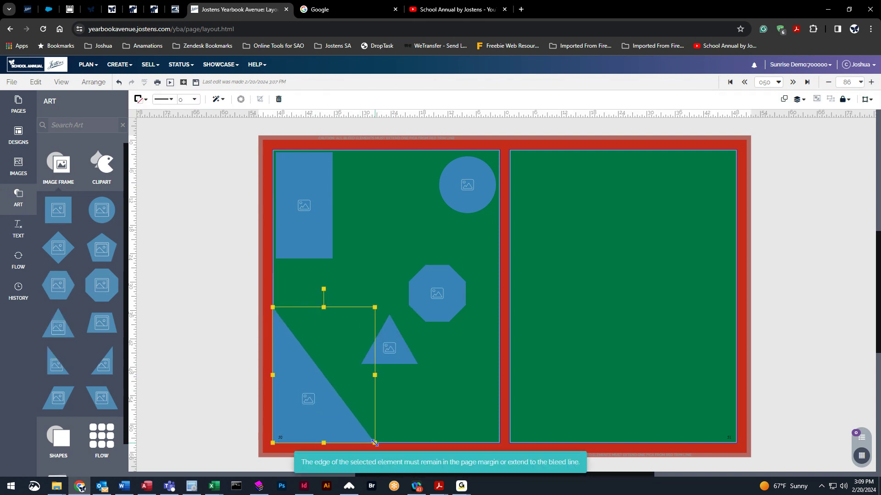
pyautogui.click(220, 221)
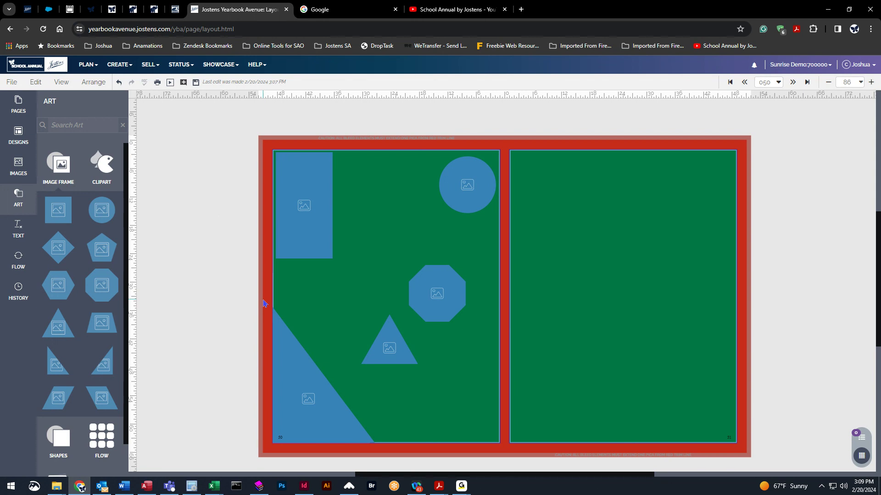
# - Delete the rectangle, right-triangle, triangle, octagon and circle image frames from the left page
pyautogui.click(284, 207)
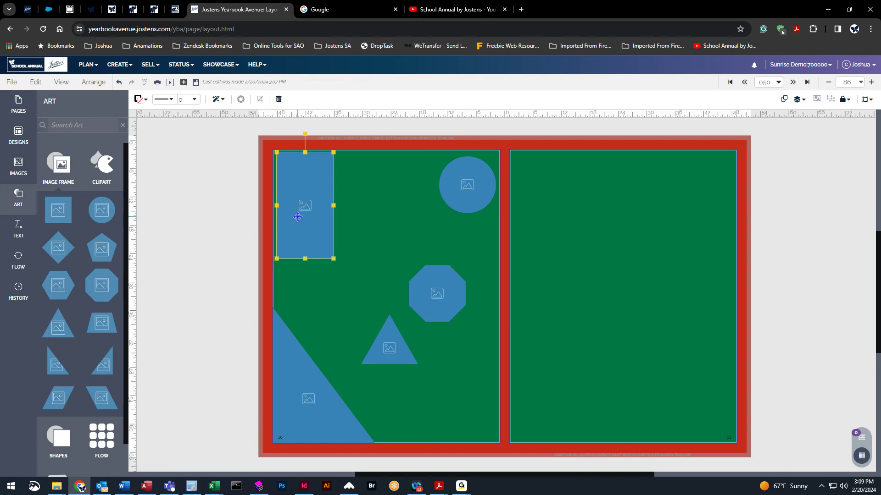
pyautogui.press('Delete')
pyautogui.click(296, 402)
pyautogui.press('Delete')
pyautogui.click(390, 344)
pyautogui.press('Delete')
pyautogui.click(456, 287)
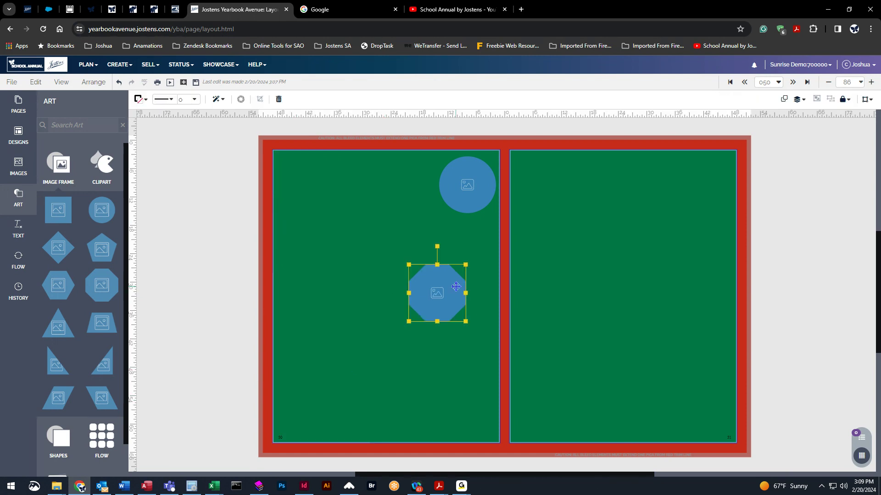
pyautogui.press('Delete')
pyautogui.click(467, 185)
pyautogui.press('Delete')
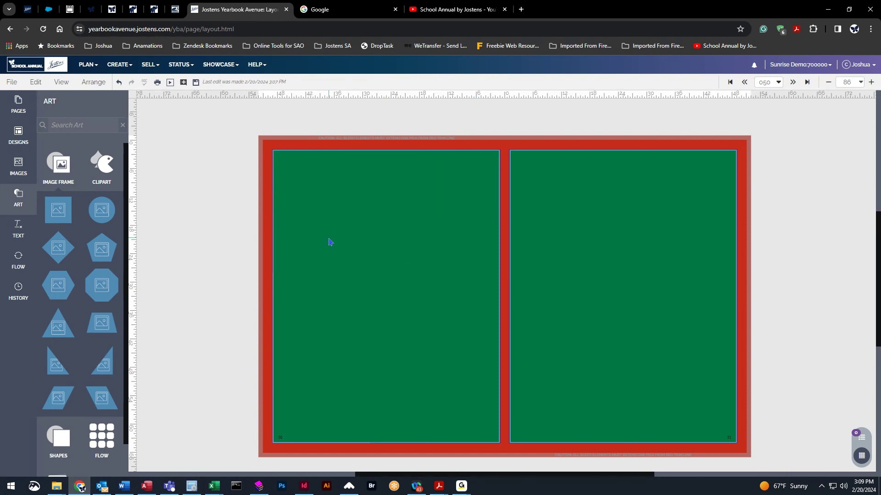
# - Show the Academics clipart collection from the By Category group
pyautogui.click(110, 162)
pyautogui.click(107, 198)
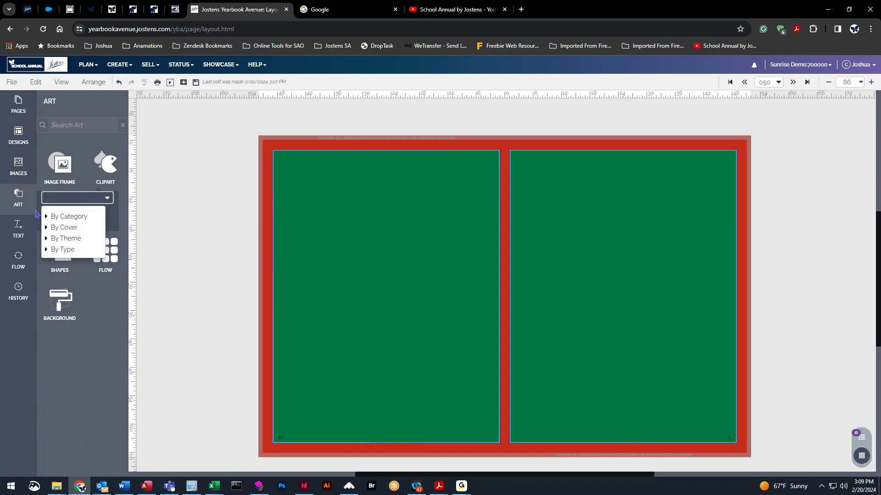
pyautogui.click(55, 216)
pyautogui.click(62, 228)
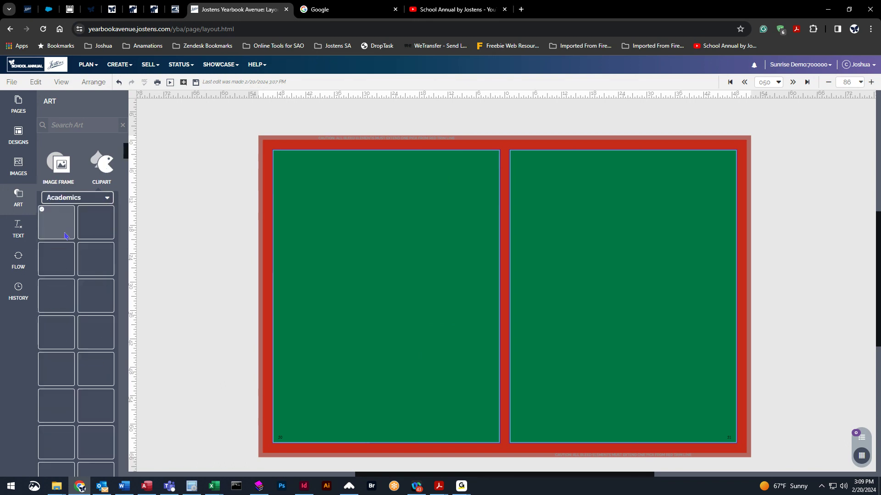
# - Look through the clipart groups By Category, By Cover, By Theme and By Type
pyautogui.click(95, 199)
pyautogui.click(46, 215)
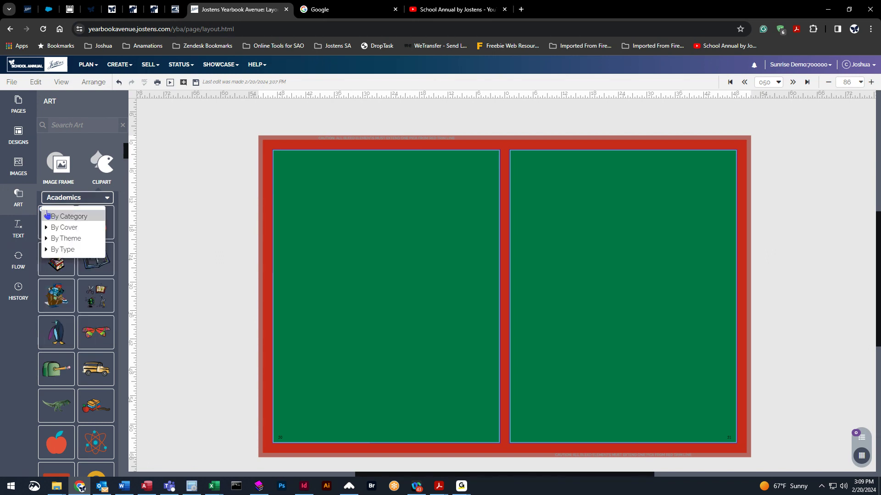
pyautogui.click(48, 228)
pyautogui.click(47, 228)
pyautogui.click(48, 241)
pyautogui.click(62, 202)
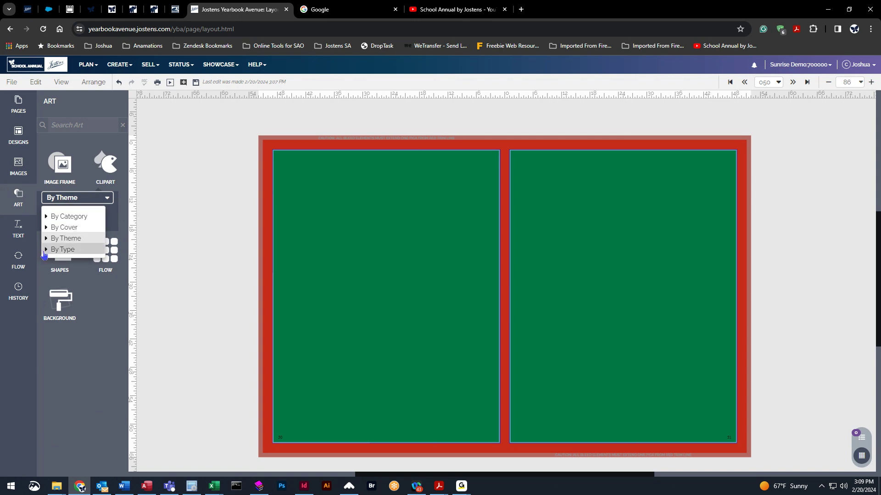
pyautogui.click(47, 249)
pyautogui.click(48, 240)
# - Show the Alphamals clipart from the By Theme group and place the pale green animal with glasses on the left page
pyautogui.click(50, 200)
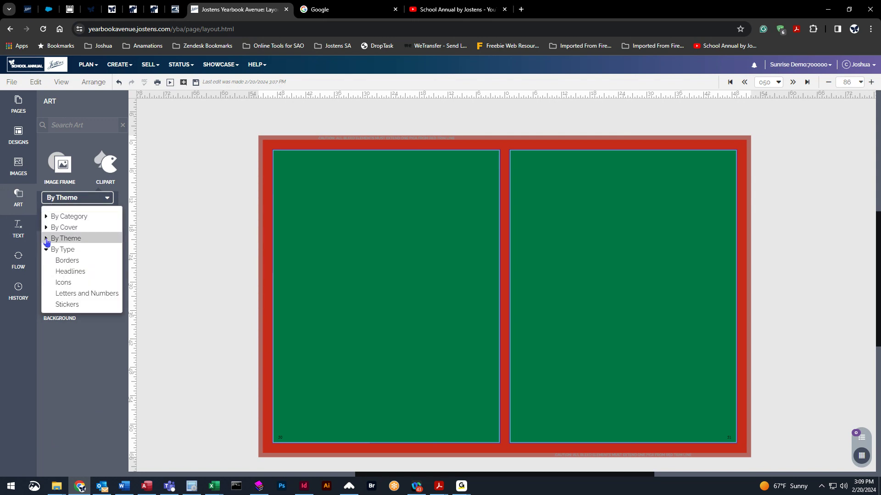
pyautogui.click(46, 240)
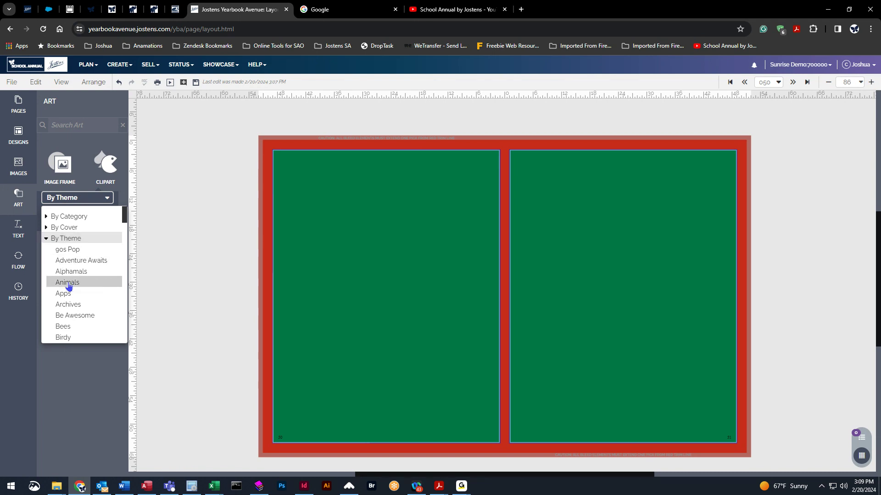
pyautogui.click(79, 272)
pyautogui.scroll(-10, 85, 271)
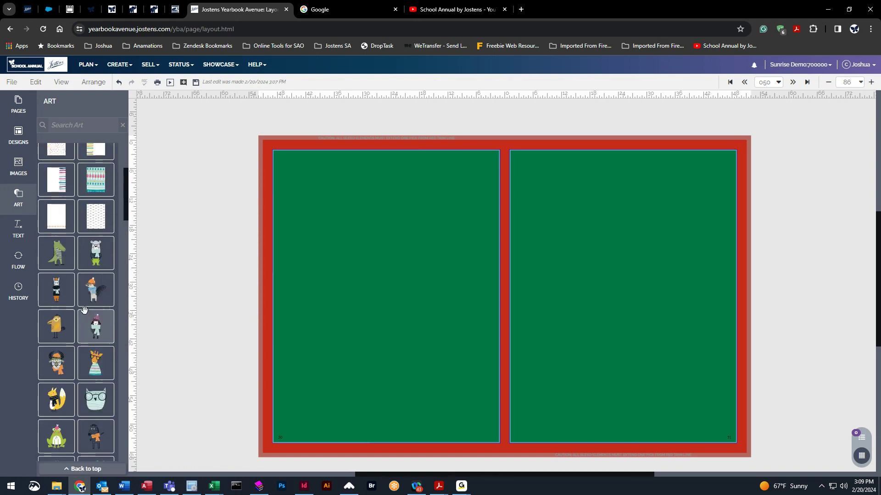
pyautogui.moveTo(90, 259); pyautogui.dragTo(383, 327)
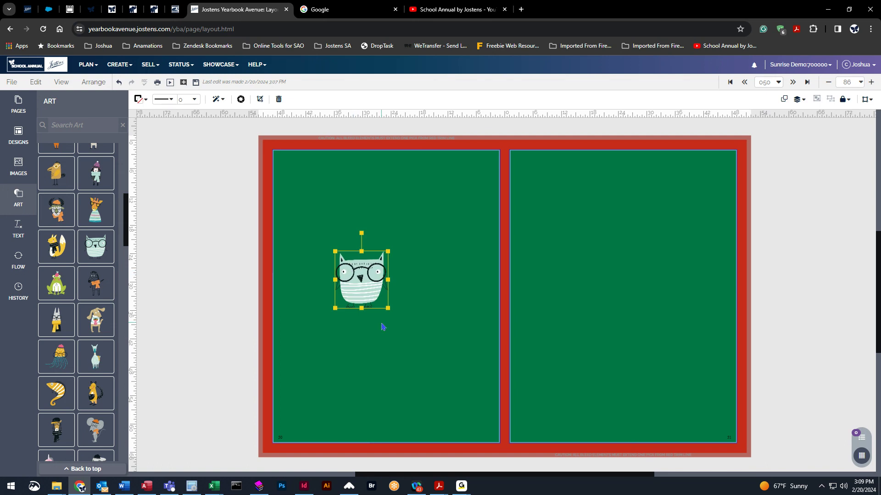
# - Shrink the animal clipart and move it into the left page's upper-right margin corner, and delete it
pyautogui.moveTo(338, 305); pyautogui.dragTo(467, 186)
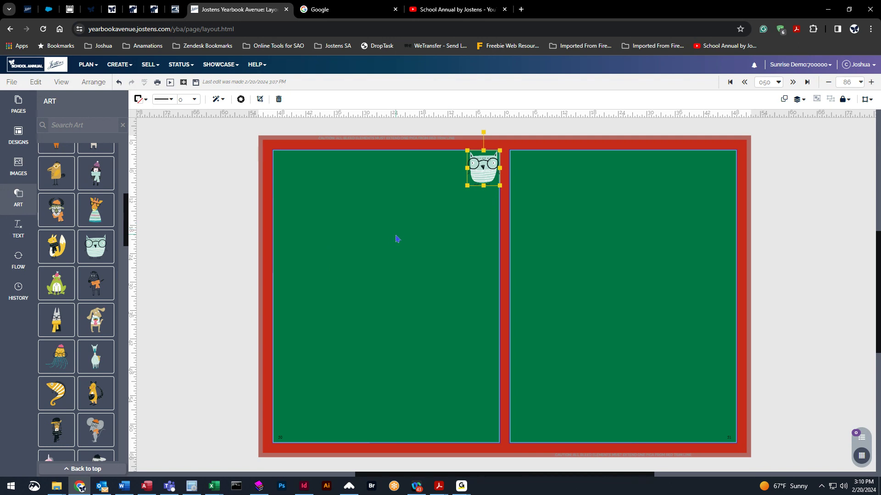
pyautogui.press('Delete')
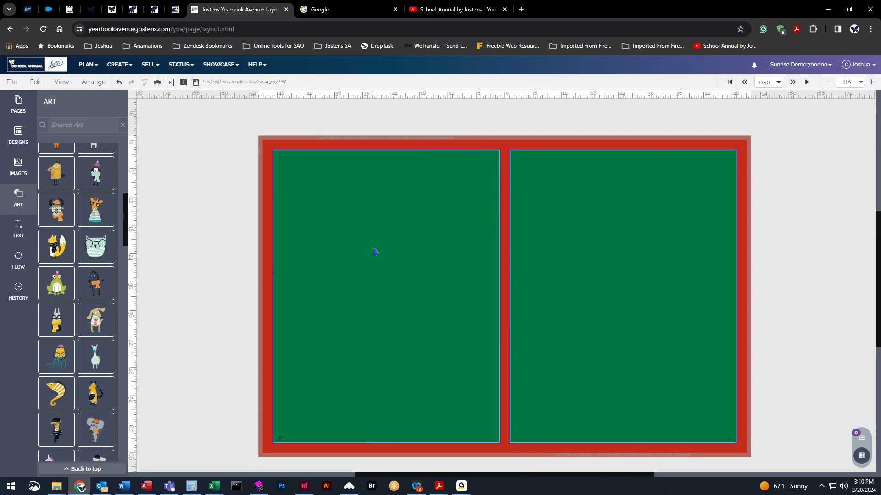
# - Return to the list of clipart themes and choose the By Theme group
pyautogui.scroll(4, 81, 255)
pyautogui.scroll(3, 82, 255)
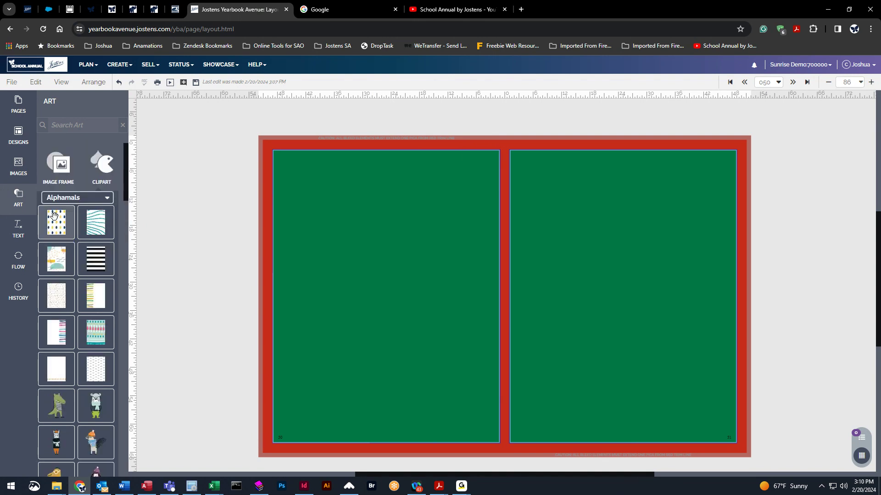
pyautogui.click(88, 198)
pyautogui.scroll(3, 69, 229)
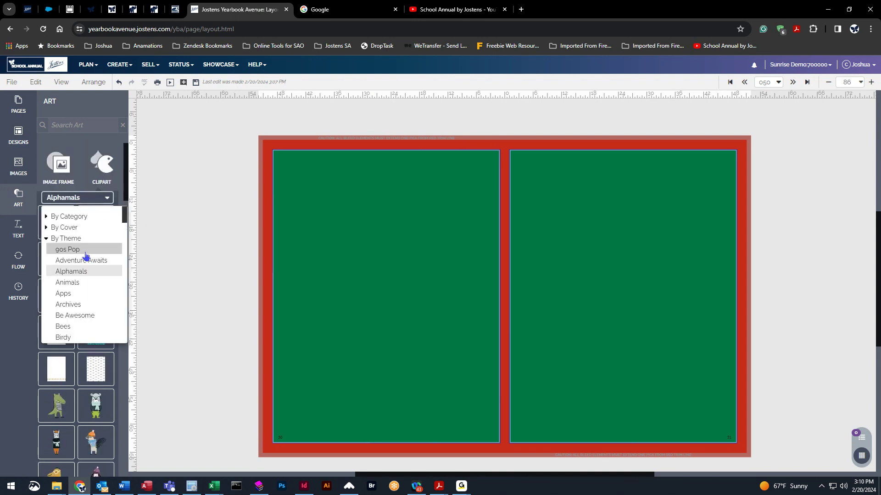
pyautogui.click(51, 238)
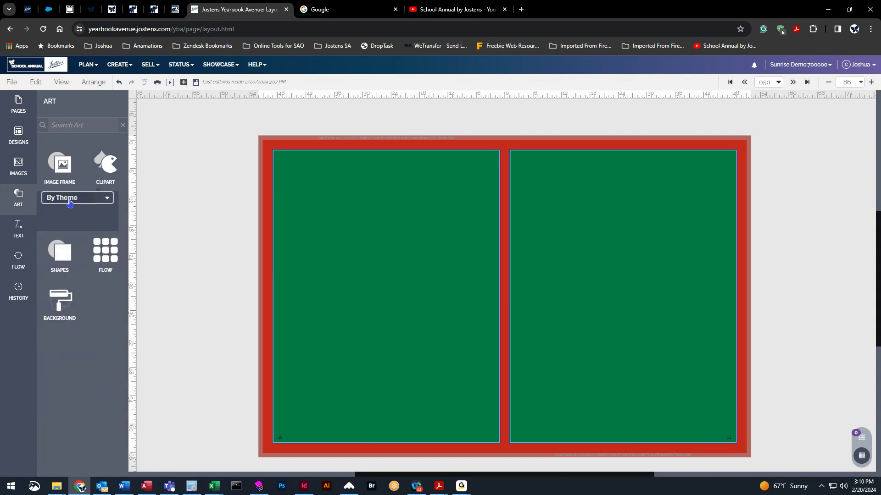
# - Look through the cover names in the By Cover clipart group and view the artwork of one cover
pyautogui.click(83, 198)
pyautogui.scroll(2, 48, 227)
pyautogui.click(44, 227)
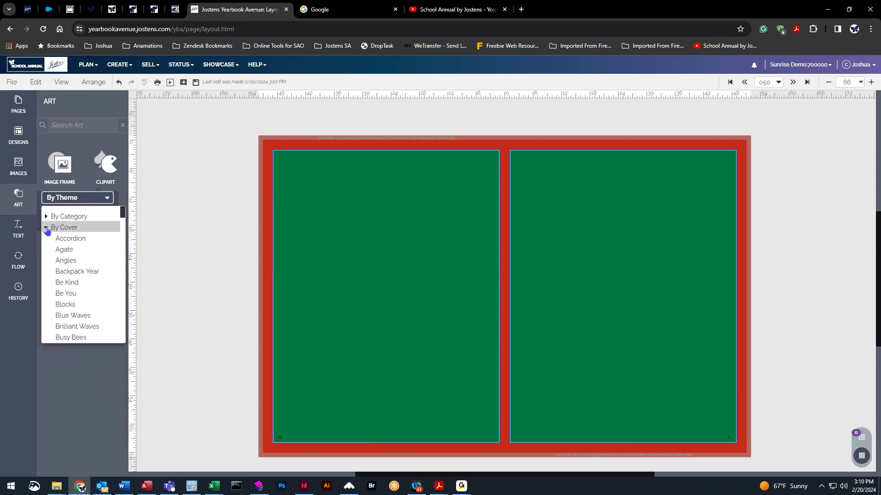
pyautogui.scroll(-5, 87, 255)
pyautogui.scroll(-2, 88, 260)
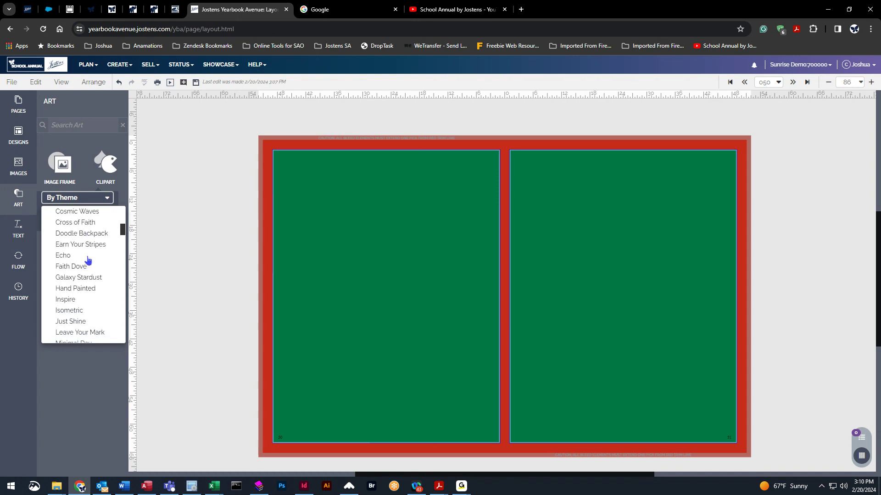
pyautogui.click(73, 262)
pyautogui.scroll(-3, 91, 303)
pyautogui.scroll(-2, 91, 302)
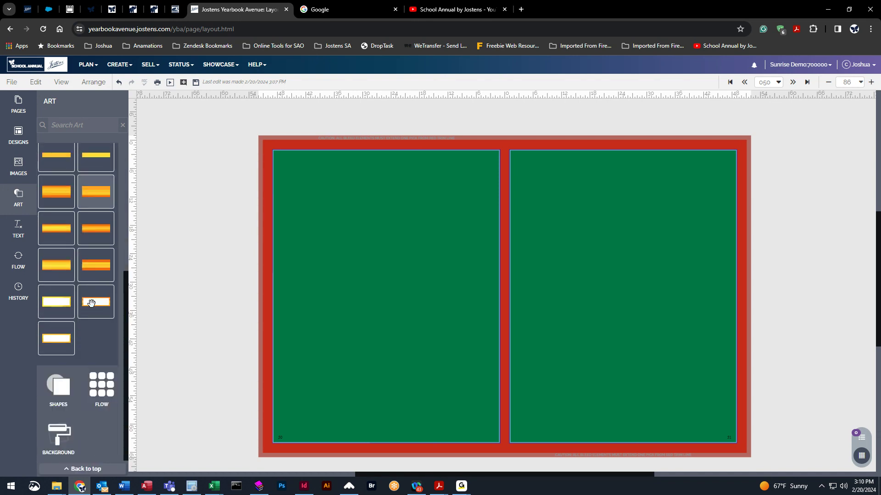
# - Switch to the galaxy-themed cover's clipart, place the purple comet streak on the left page, and delete it
pyautogui.scroll(5, 82, 299)
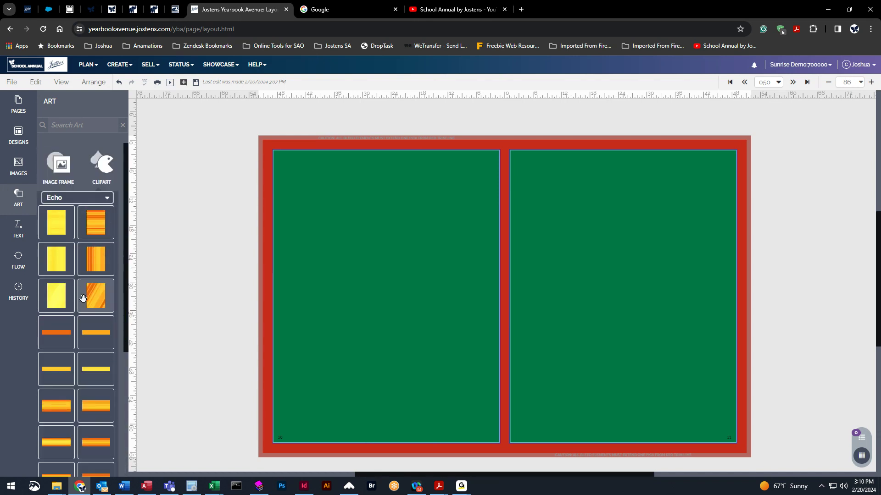
pyautogui.click(106, 199)
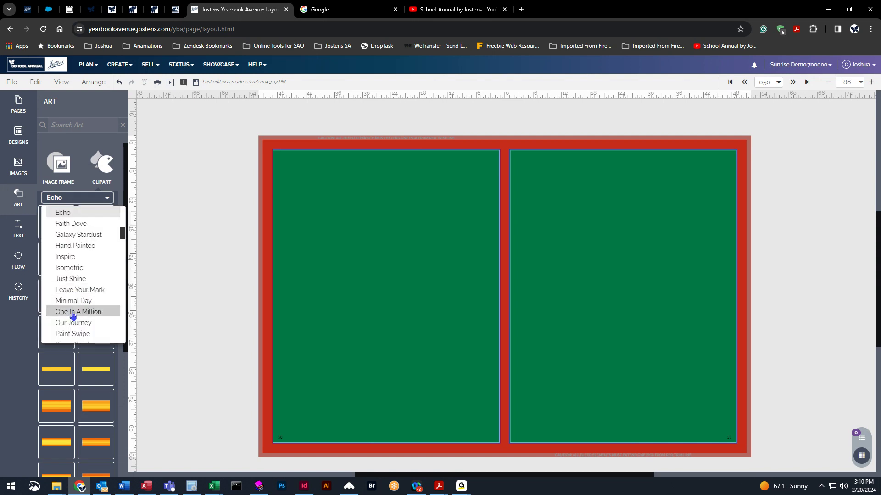
pyautogui.click(73, 312)
pyautogui.scroll(-6, 76, 312)
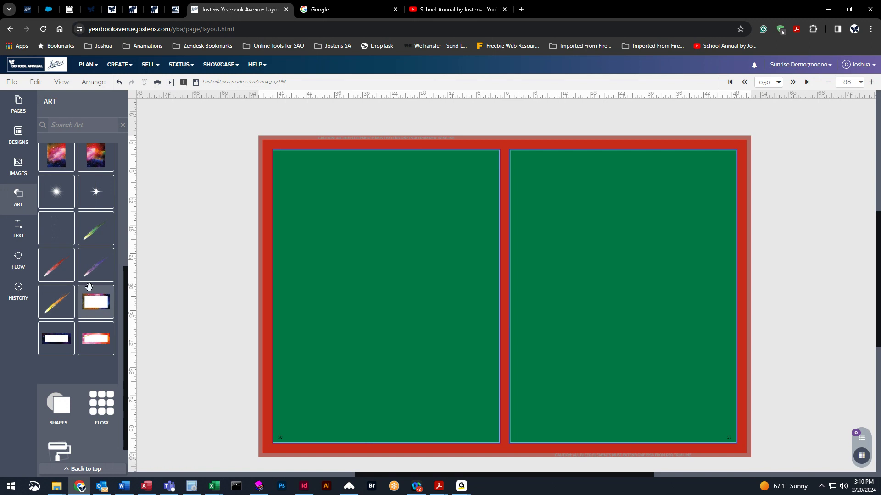
pyautogui.click(96, 270)
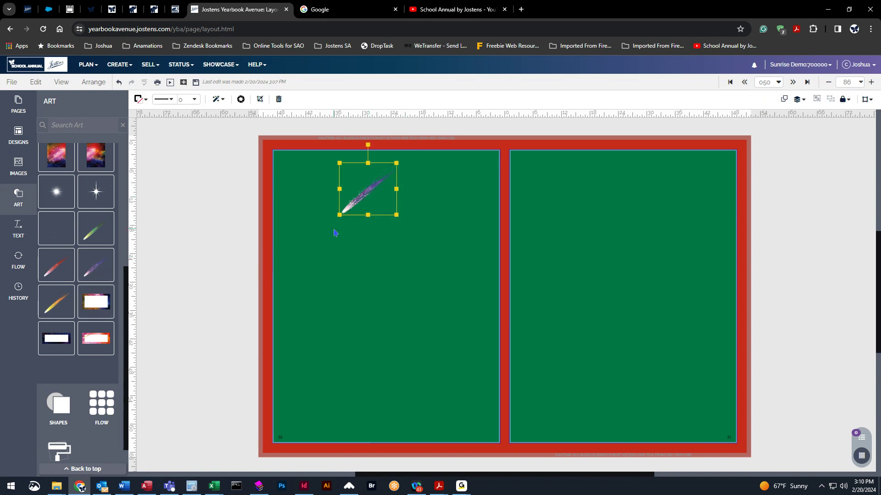
pyautogui.press('Delete')
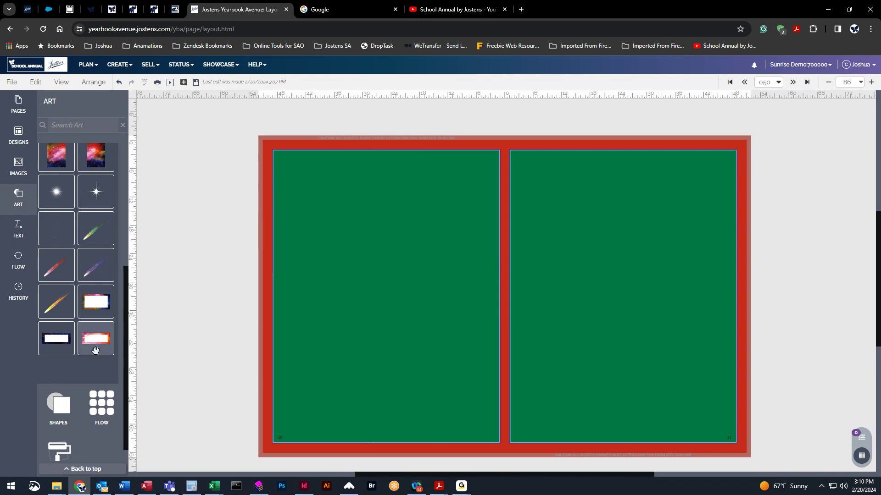
# - Show the basic shapes, and add a text box in the Headline style near the top of the left page
pyautogui.click(58, 404)
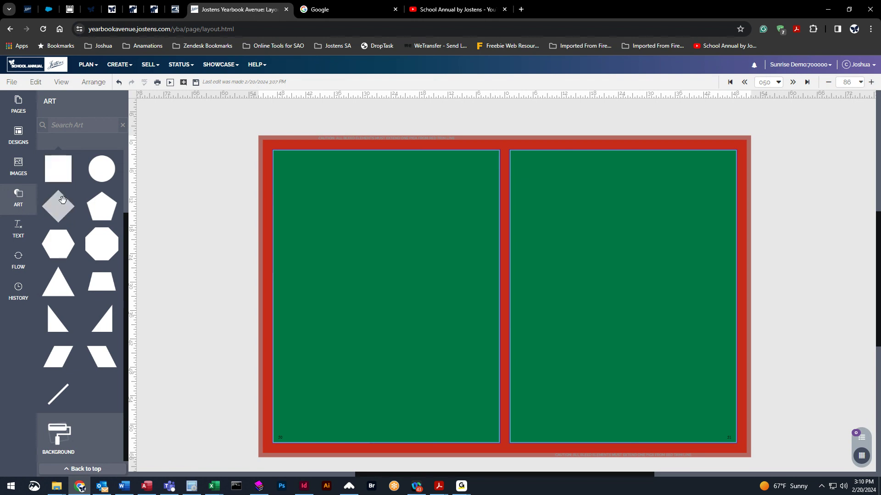
pyautogui.click(22, 229)
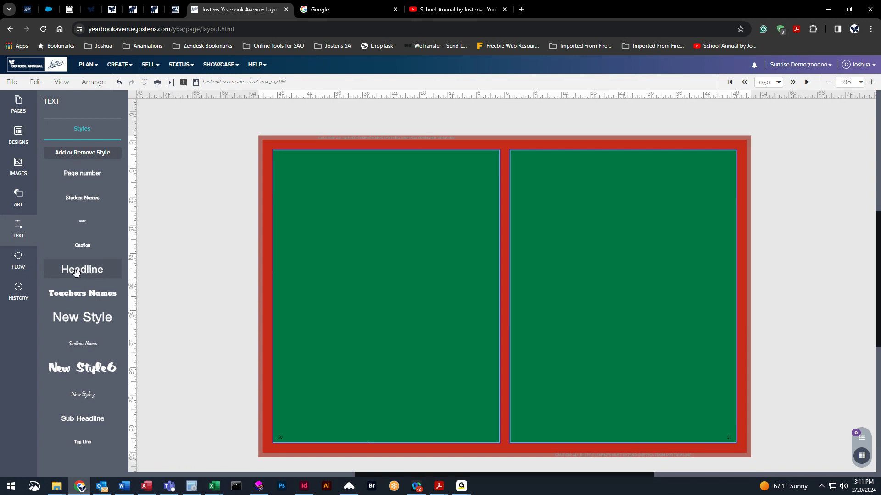
pyautogui.moveTo(75, 272); pyautogui.dragTo(394, 181)
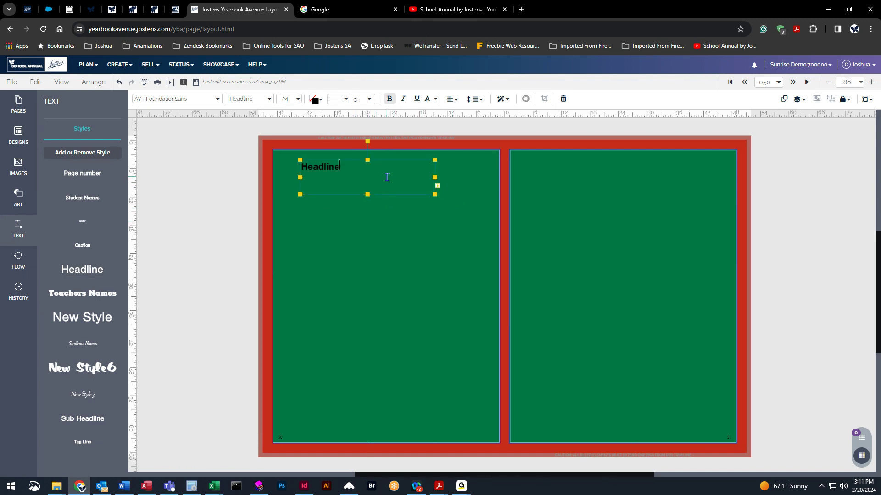
pyautogui.click(171, 222)
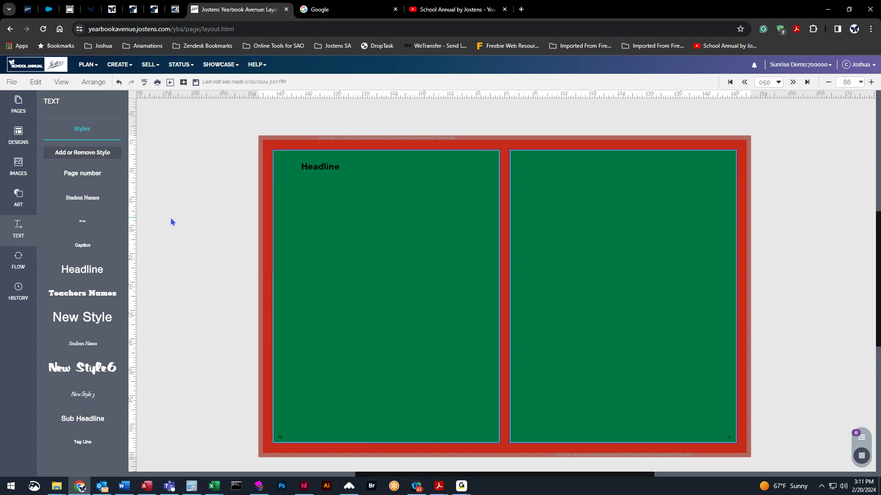
pyautogui.click(346, 170)
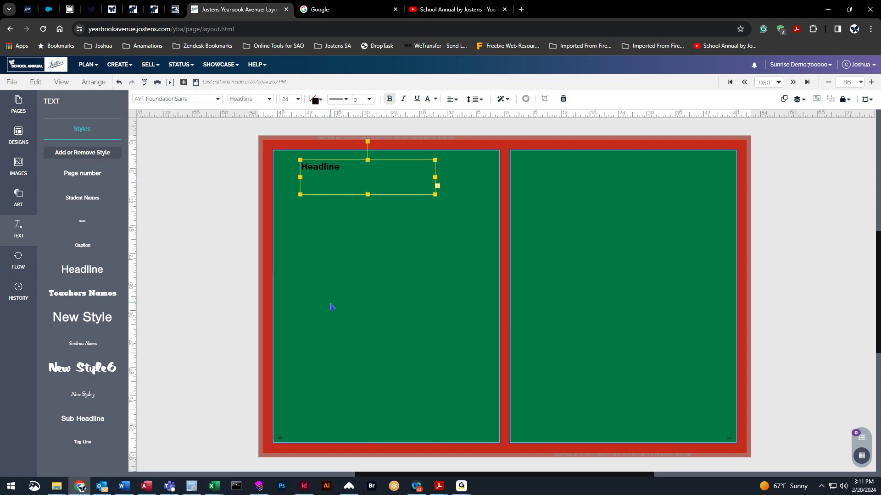
pyautogui.click(363, 169)
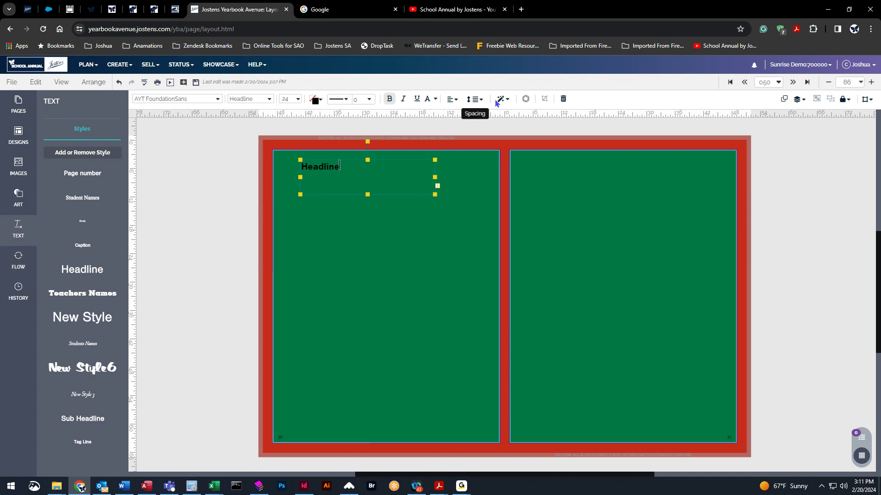
# - View the image flow options and look through the older saved versions in page 050's history
pyautogui.click(19, 267)
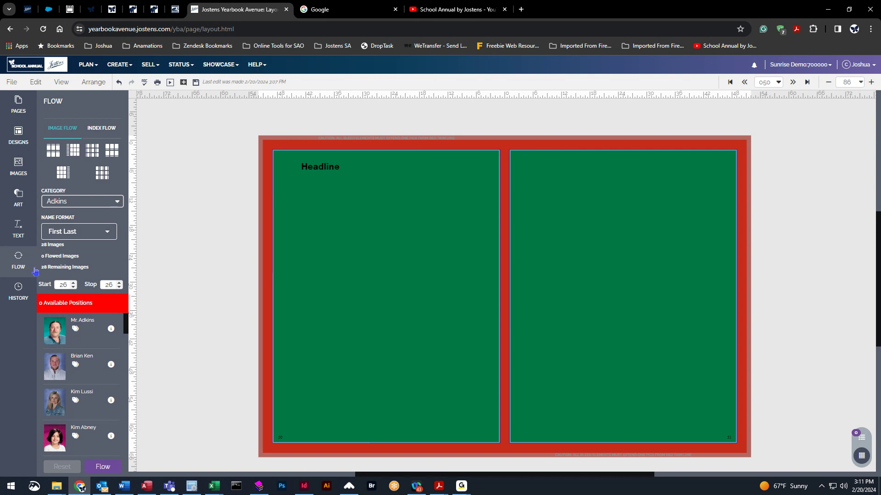
pyautogui.click(18, 291)
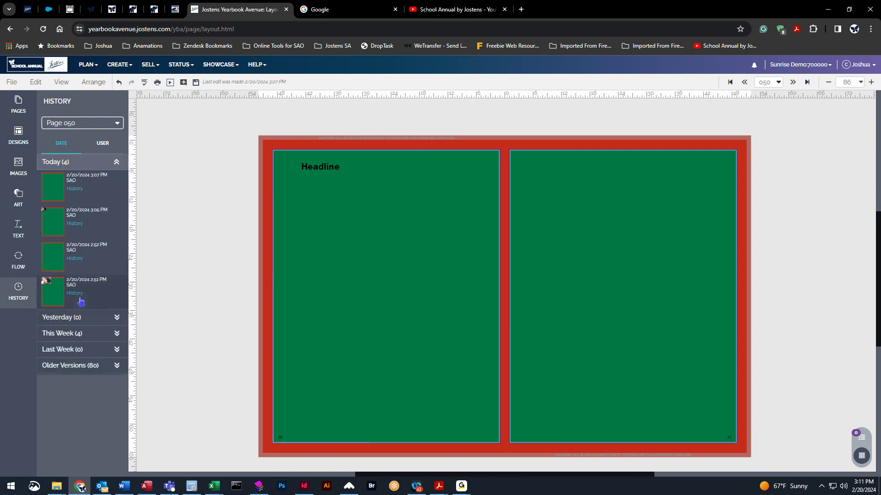
pyautogui.click(84, 366)
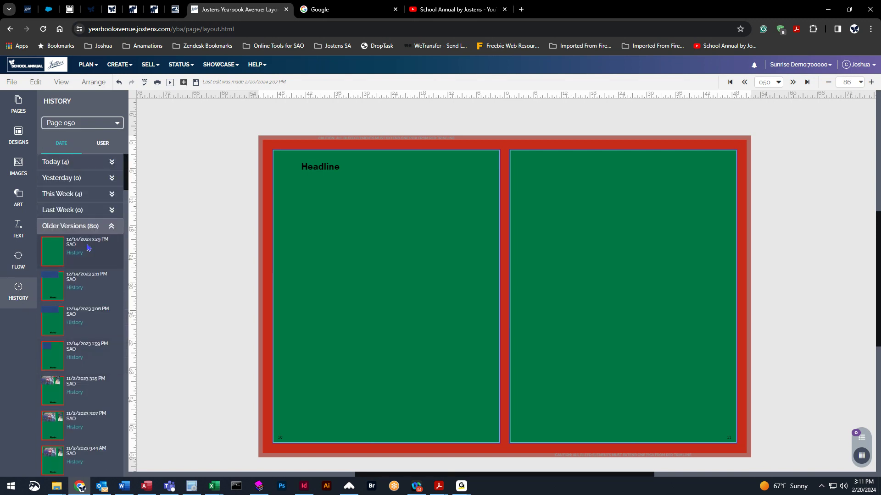
pyautogui.scroll(-6, 85, 242)
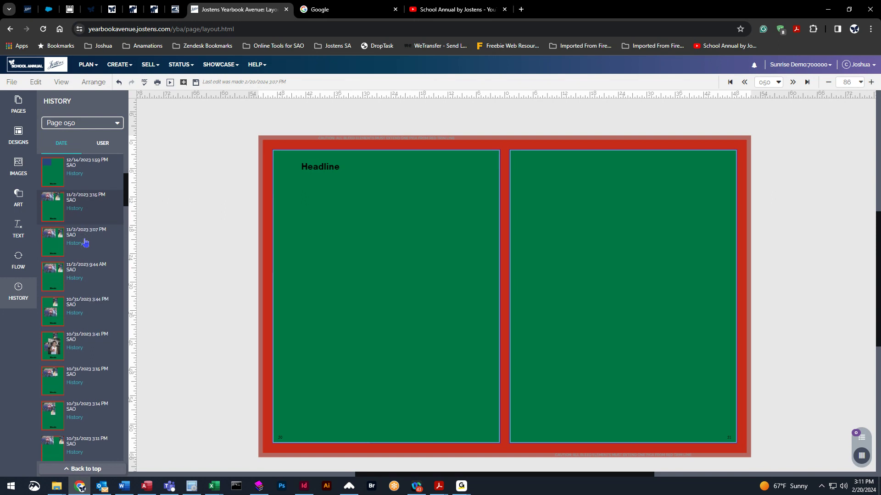
pyautogui.scroll(-4, 85, 241)
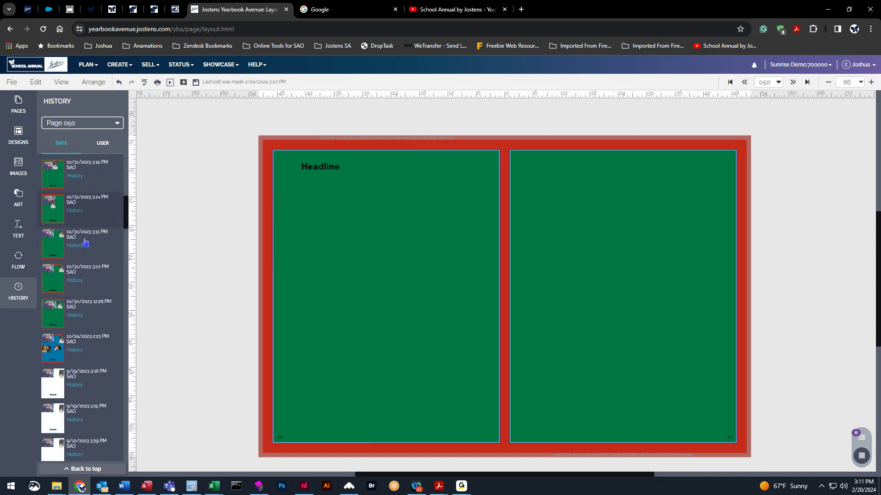
pyautogui.scroll(-4, 85, 242)
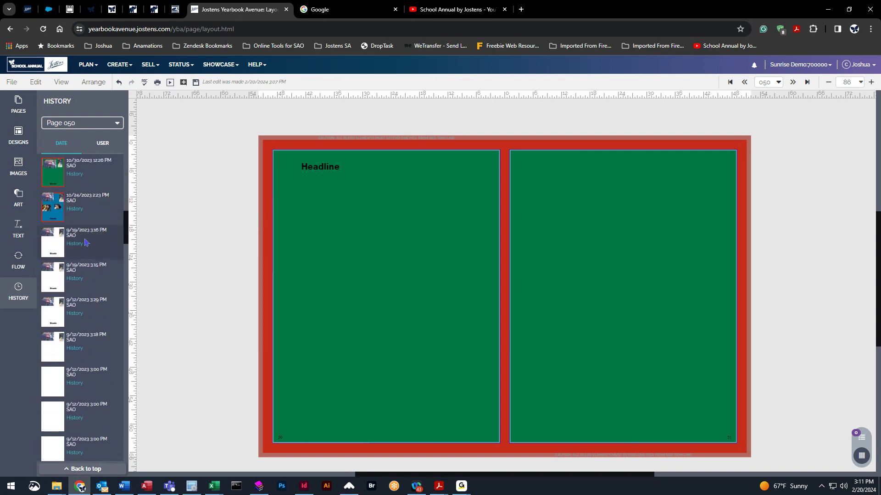
pyautogui.scroll(-1, 86, 242)
pyautogui.moveTo(127, 249); pyautogui.dragTo(128, 176)
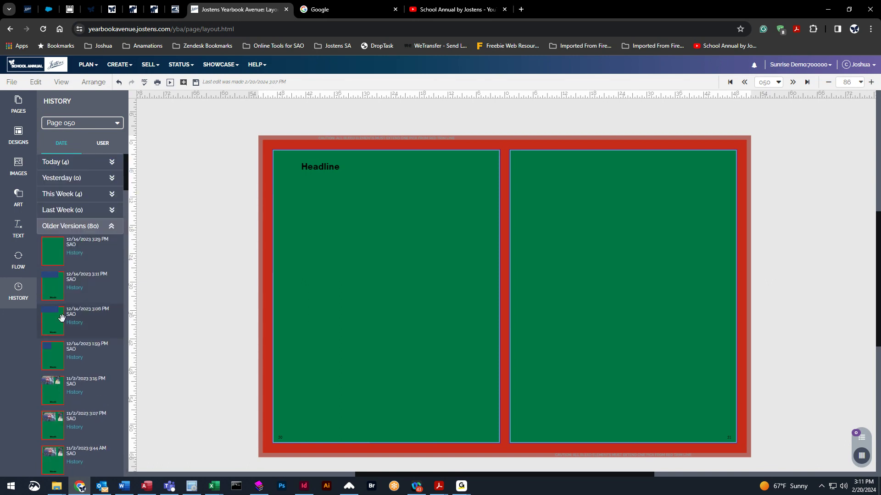
# - Save the page and apply the 2:51 PM version from today's history to the left page
pyautogui.click(193, 85)
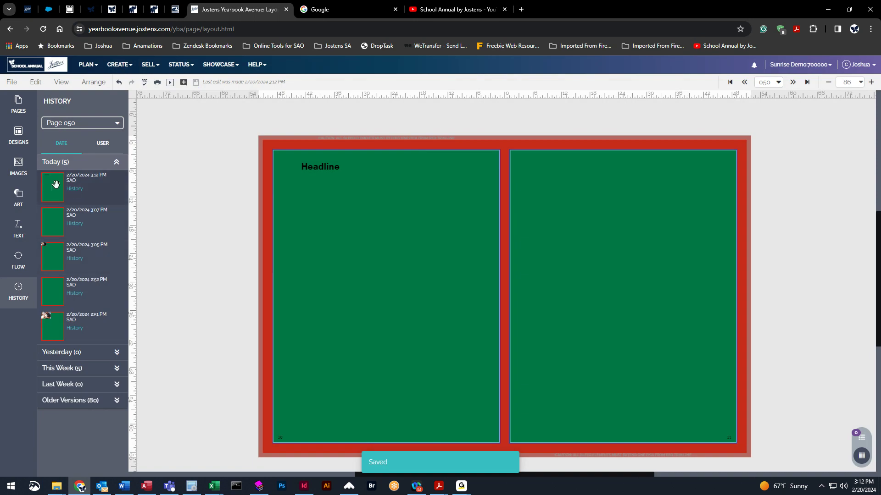
pyautogui.moveTo(55, 184)
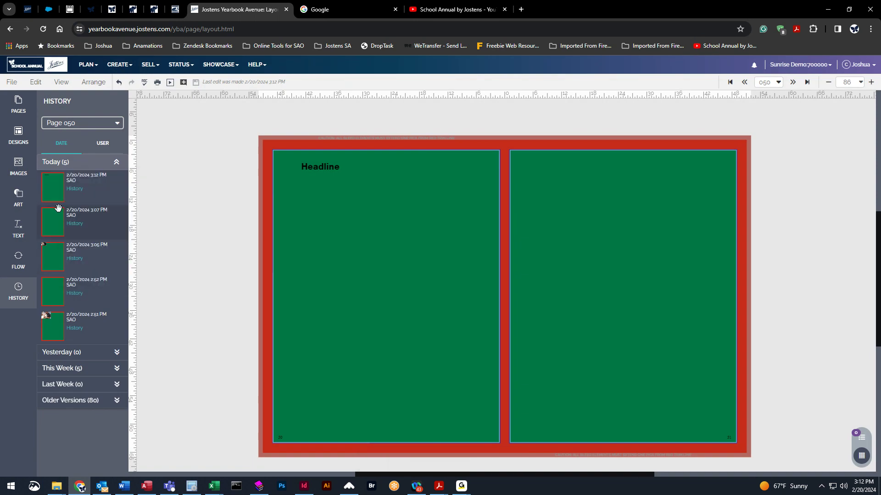
pyautogui.moveTo(47, 331)
pyautogui.moveTo(48, 331); pyautogui.dragTo(420, 254)
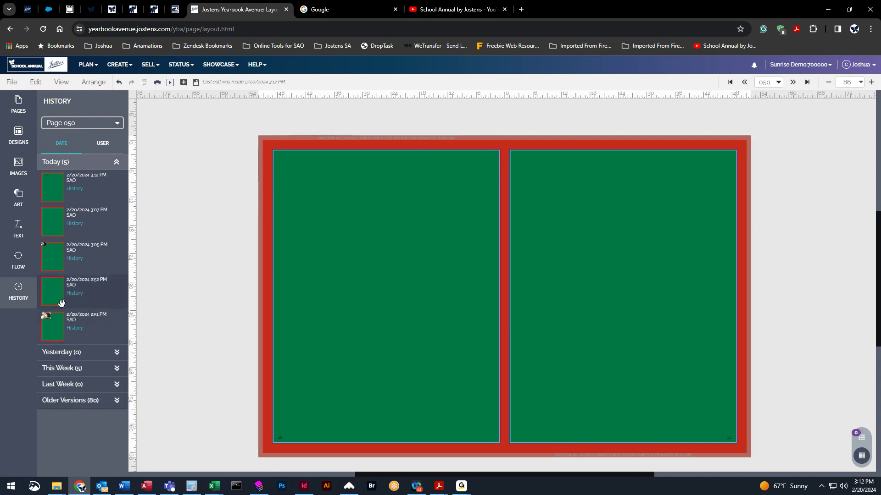
pyautogui.moveTo(46, 319); pyautogui.dragTo(348, 244)
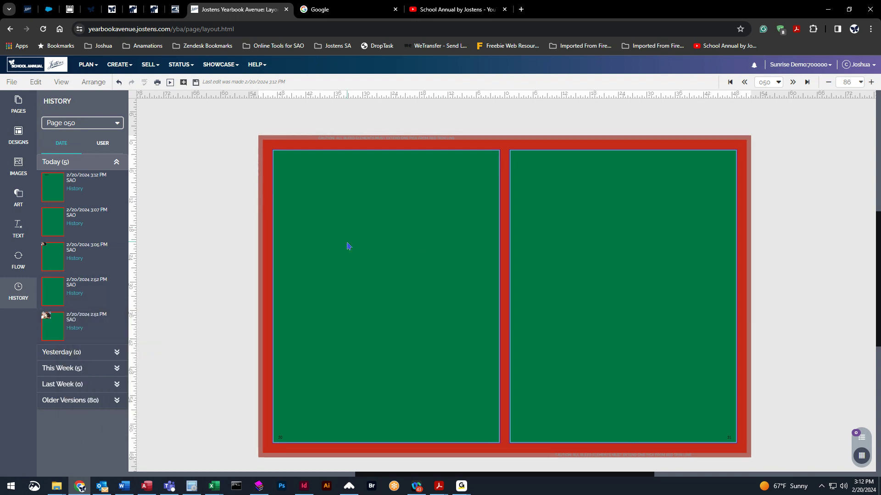
# - Undo the applied history versions to bring back the headline, close the side panel and save the page
pyautogui.click(119, 81)
pyautogui.click(119, 82)
pyautogui.click(231, 255)
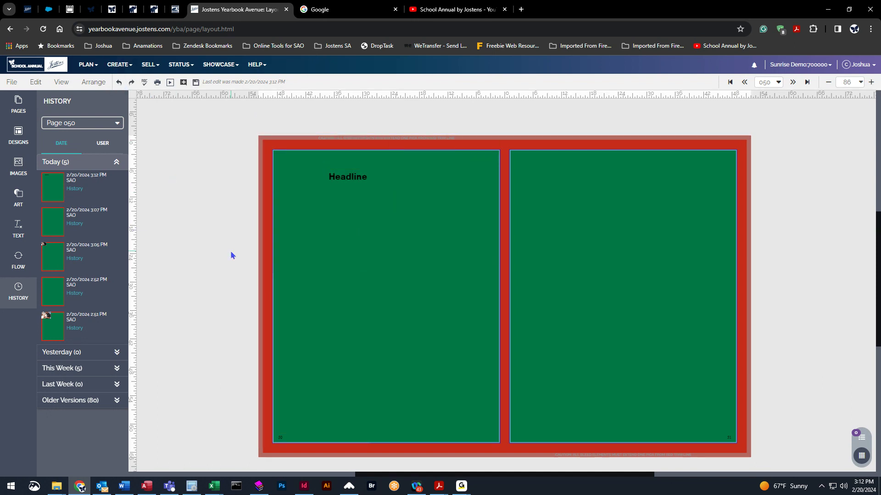
pyautogui.click(20, 113)
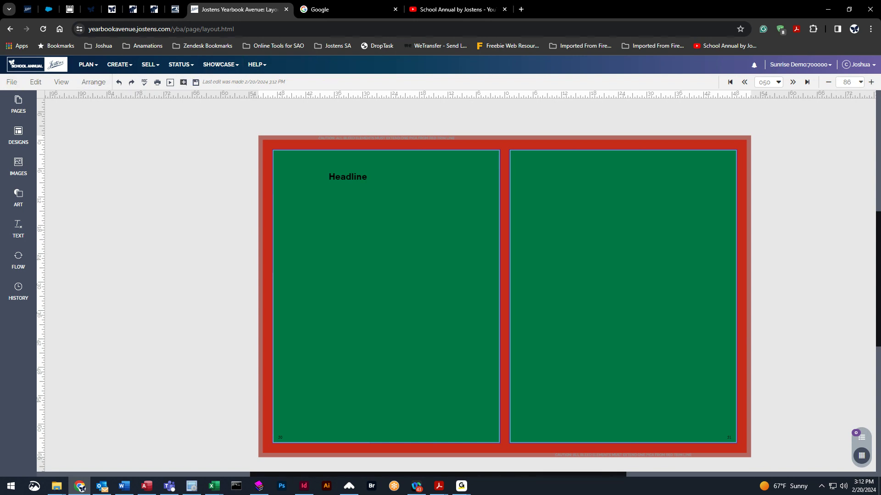
pyautogui.click(12, 85)
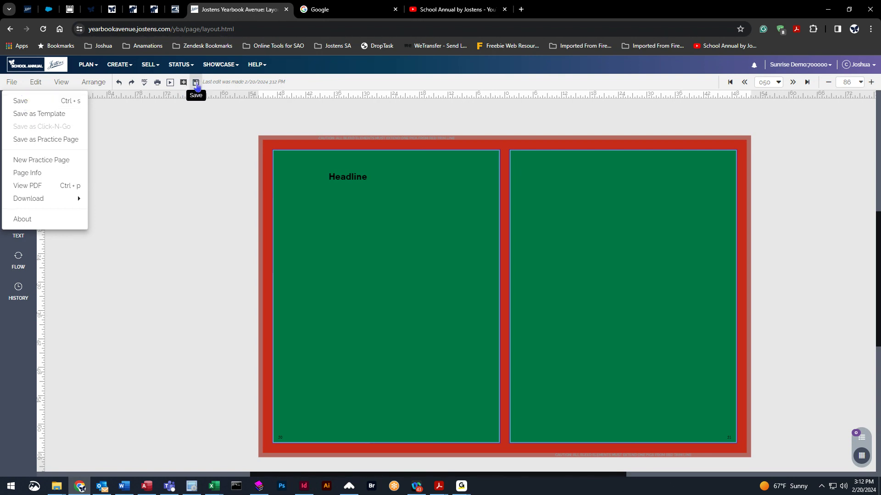
pyautogui.click(196, 85)
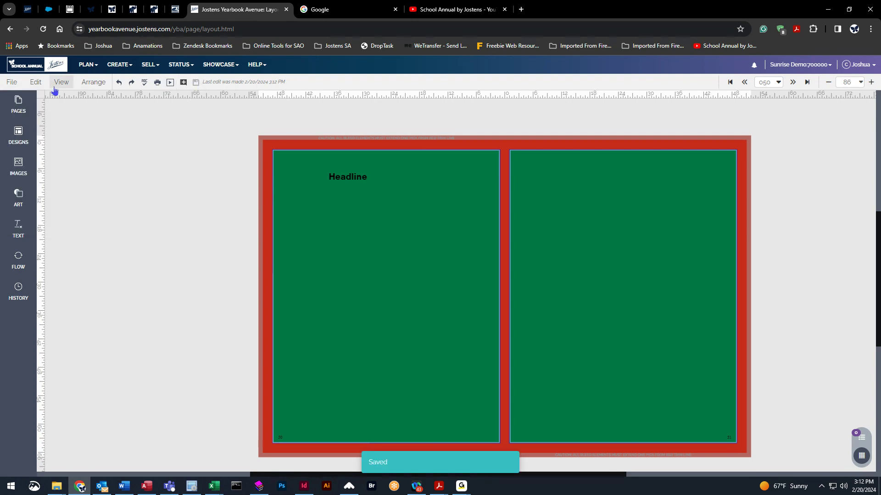
# - View the PDF proof of the page, close it, and show the image download formats for the spread
pyautogui.click(13, 83)
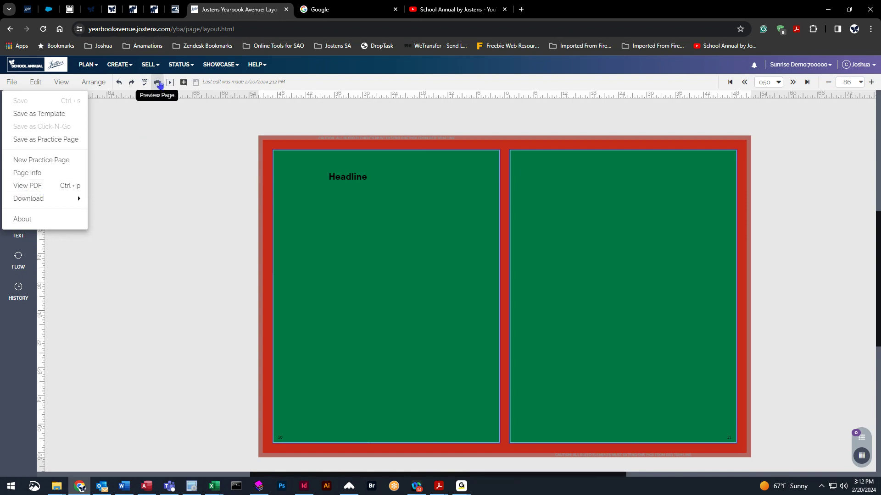
pyautogui.click(41, 185)
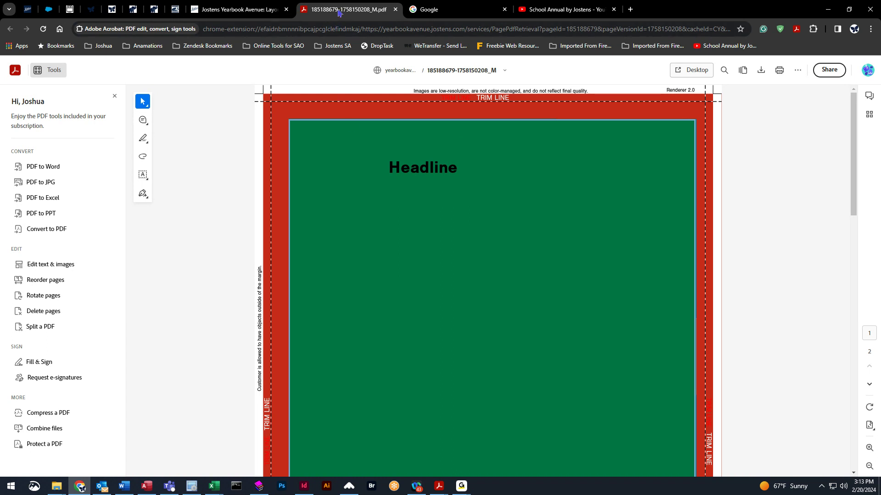
pyautogui.middleClick(340, 14)
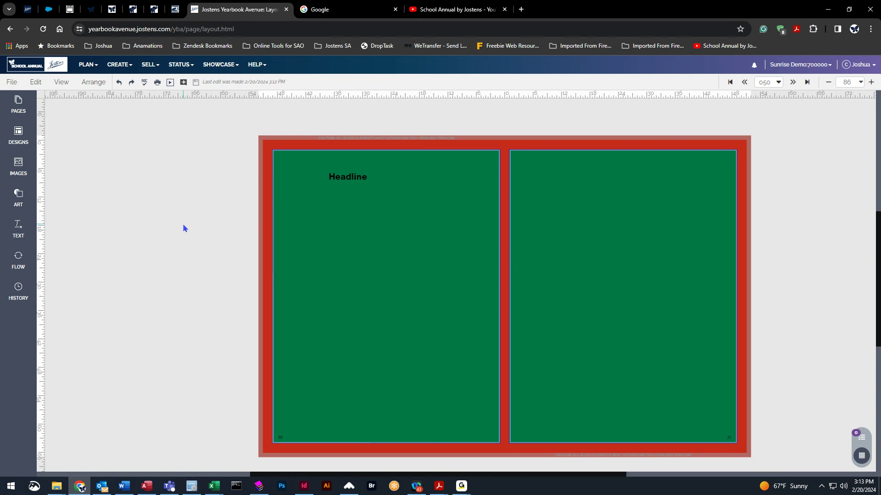
pyautogui.click(13, 83)
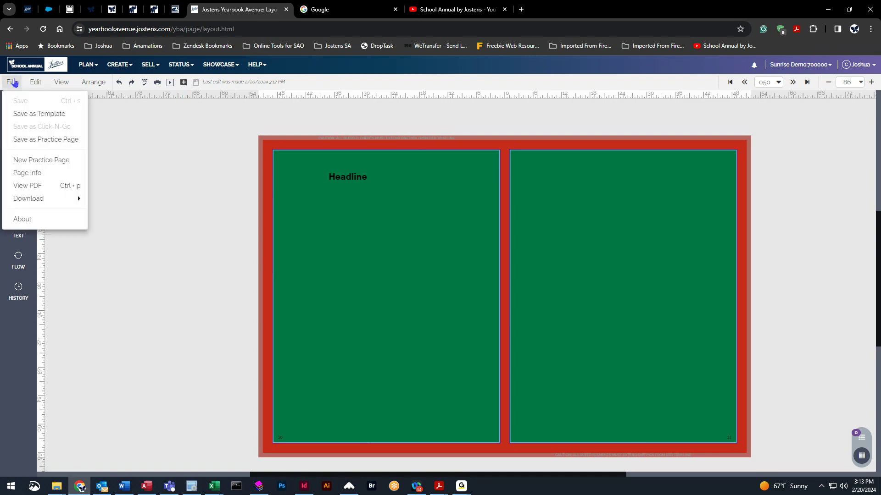
pyautogui.moveTo(40, 204)
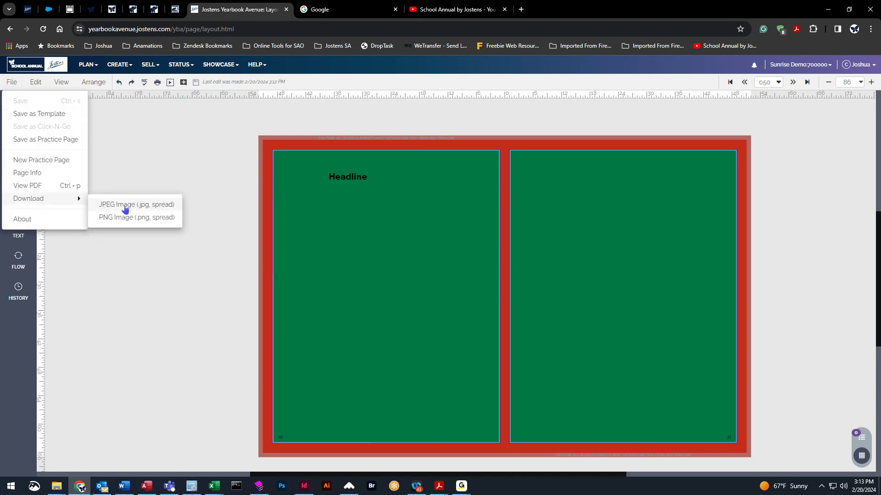
# - Undo and redo the latest headline text box changes several times, and show the edit commands for the selected box
pyautogui.click(34, 83)
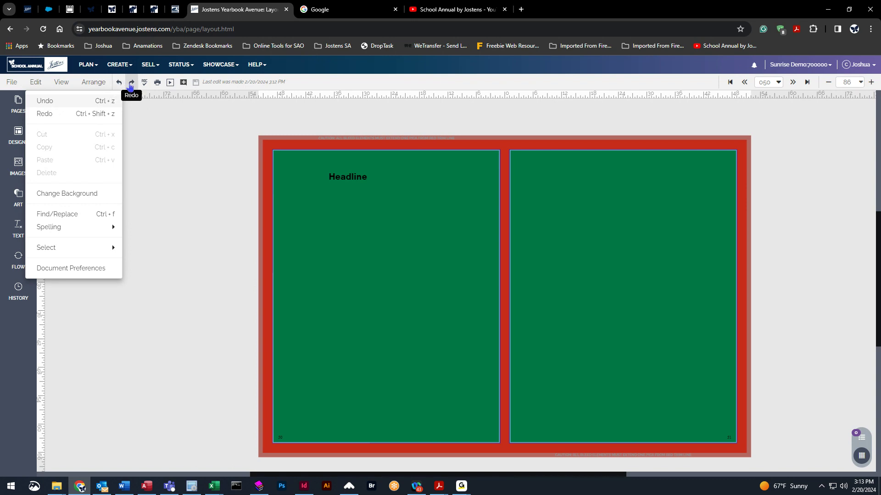
pyautogui.click(120, 83)
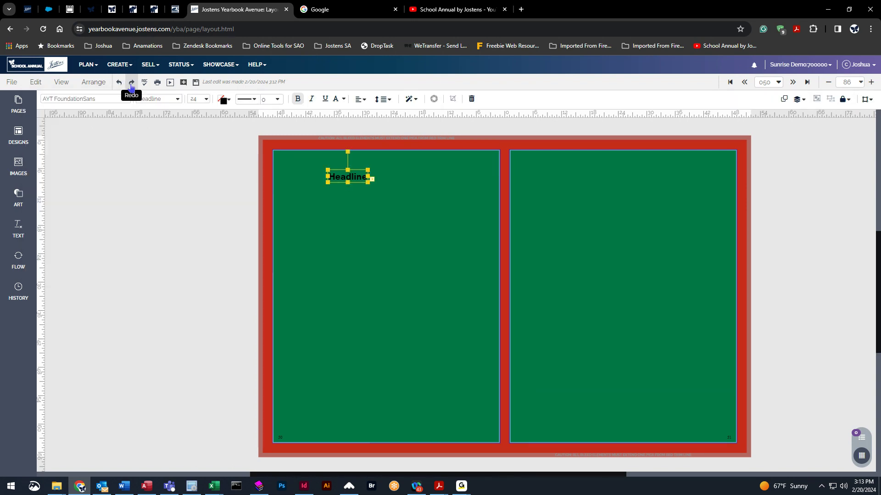
pyautogui.click(131, 83)
pyautogui.click(119, 83)
pyautogui.click(132, 83)
pyautogui.click(118, 83)
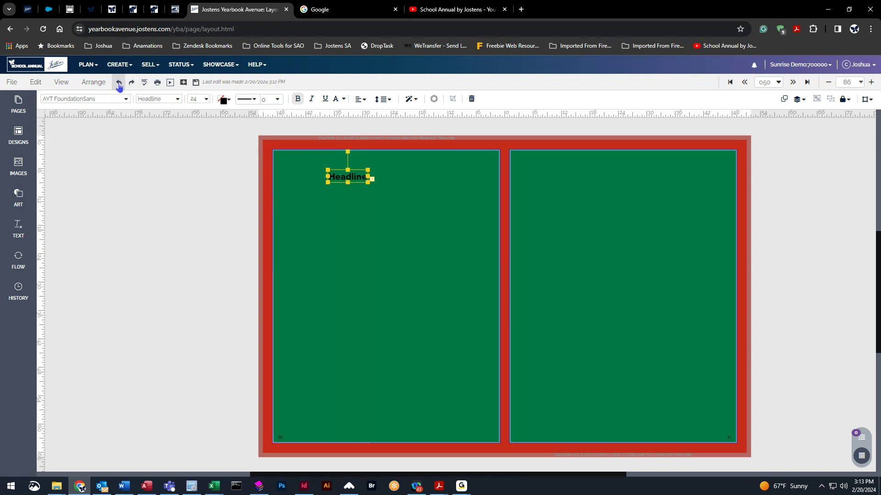
pyautogui.click(119, 83)
pyautogui.click(131, 83)
pyautogui.click(35, 82)
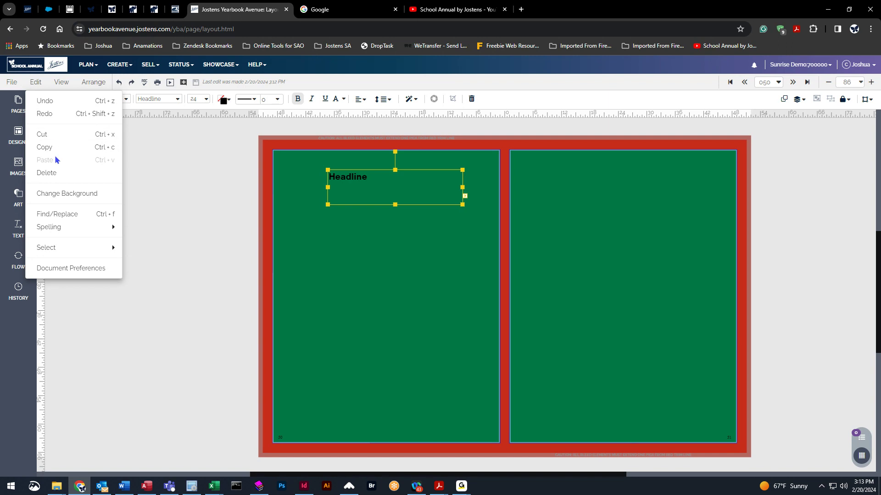
# - Copy the headline text box, paste the copy onto the left page, and delete the pasted copy
pyautogui.click(91, 152)
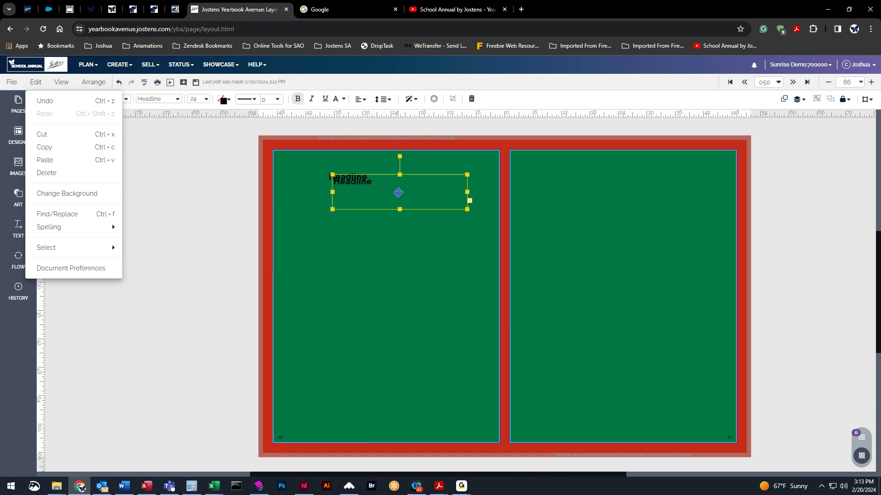
pyautogui.hotkey('ctrl', 'v')
pyautogui.moveTo(380, 260); pyautogui.dragTo(376, 219)
pyautogui.press('Delete')
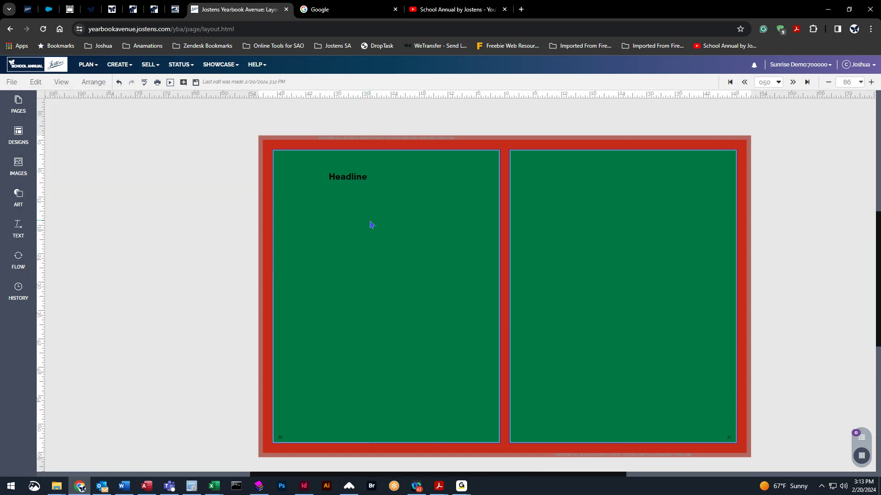
# - Duplicate the headline text box, move the duplicate below the original, and delete it
pyautogui.click(355, 183)
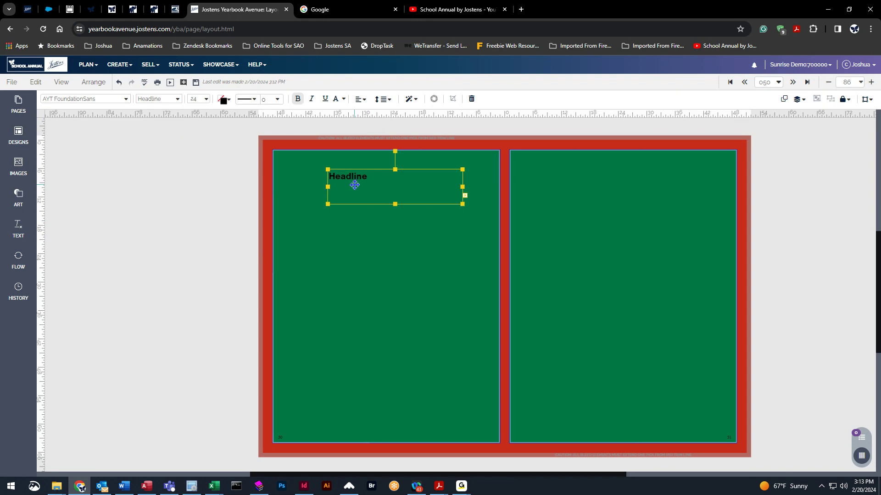
pyautogui.click(785, 100)
pyautogui.moveTo(418, 192); pyautogui.dragTo(419, 240)
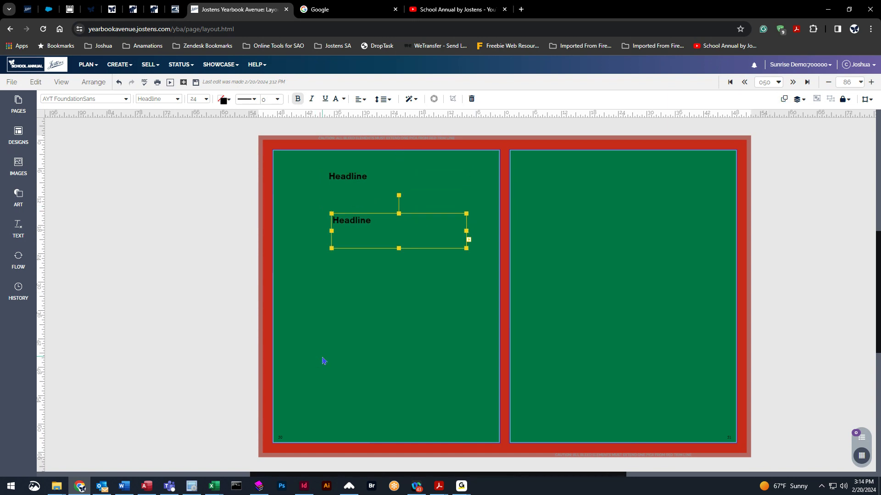
pyautogui.press('Delete')
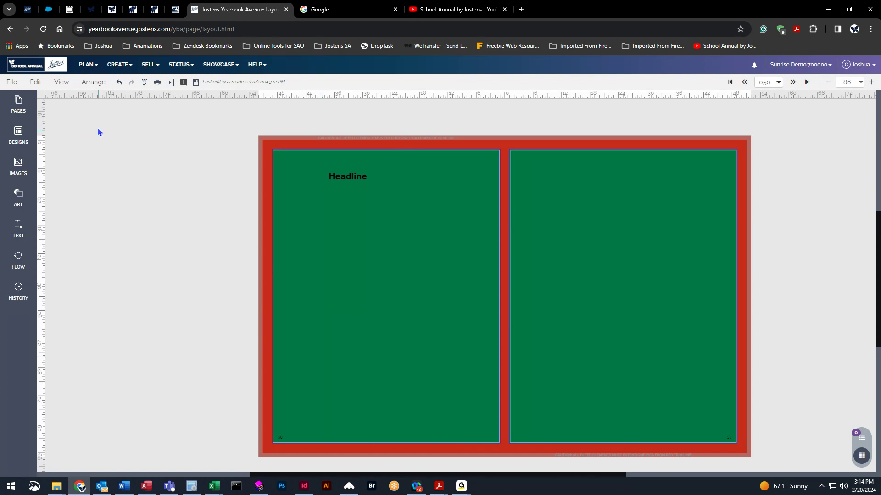
# - Review the edit commands with nothing selected and the view options, including those for grids and guides
pyautogui.click(42, 86)
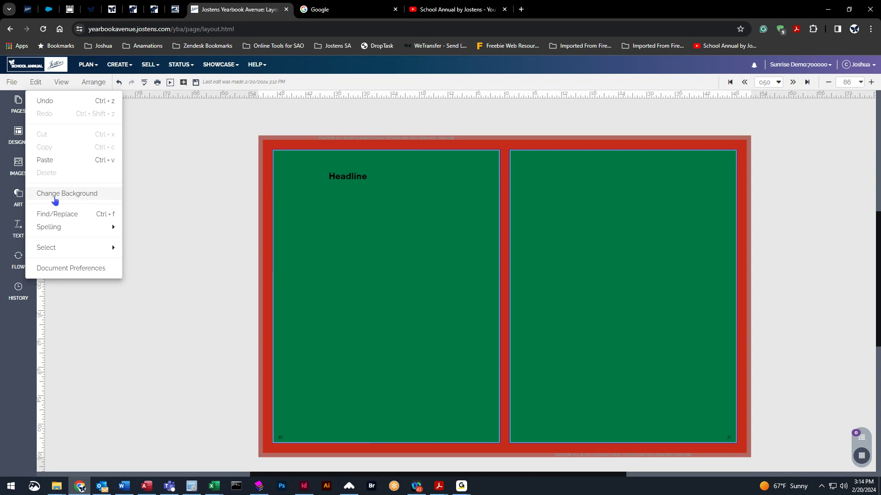
pyautogui.moveTo(60, 229)
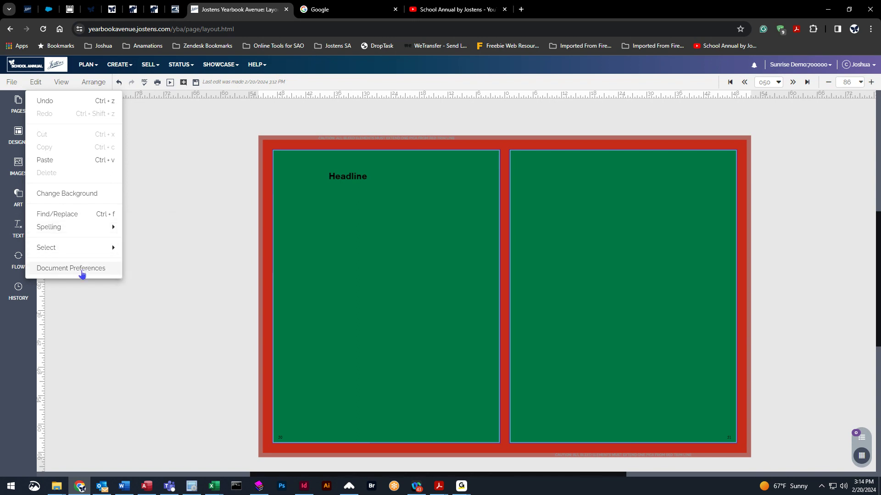
pyautogui.click(63, 83)
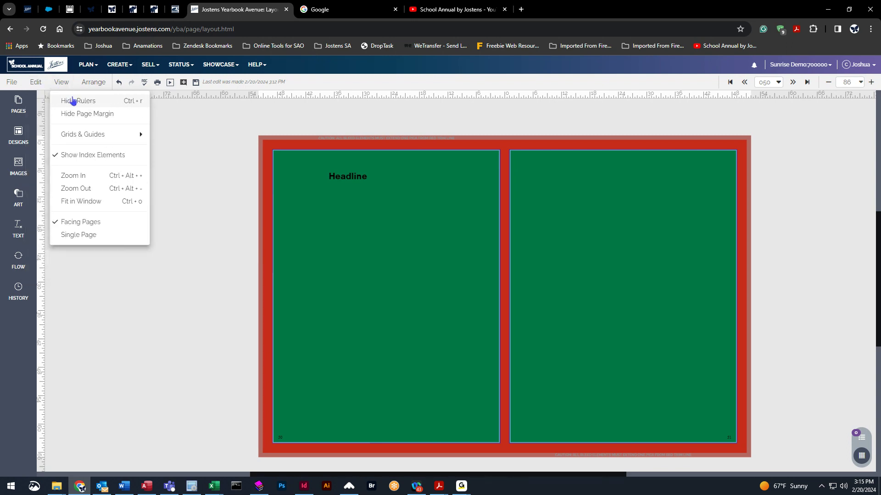
pyautogui.moveTo(79, 138)
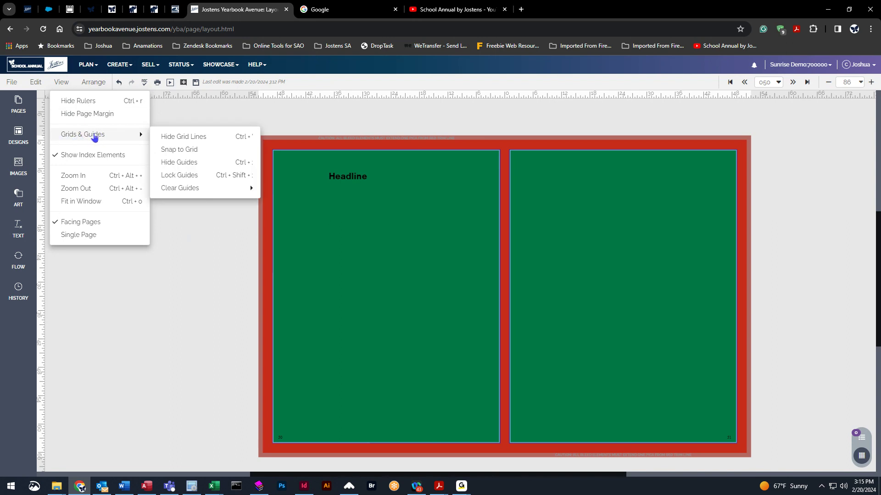
pyautogui.click(270, 112)
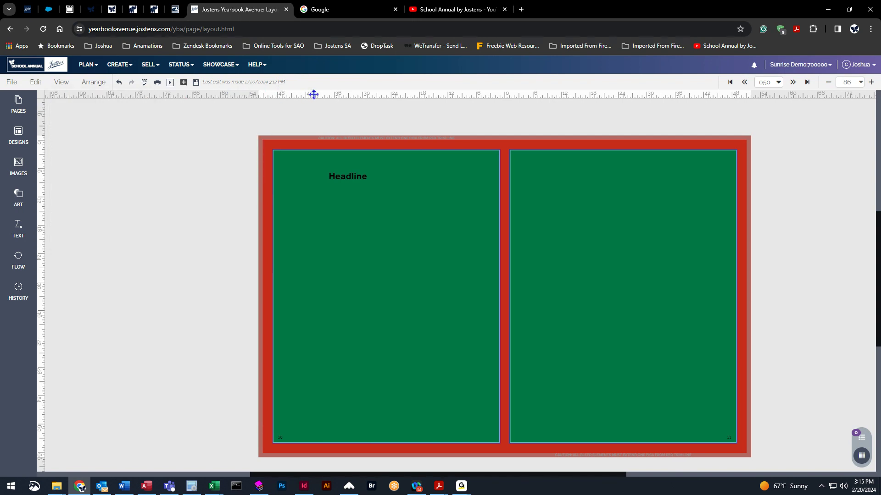
# - Add a horizontal guide below the headline and a vertical guide near the left page's outer margin
pyautogui.moveTo(313, 94)
pyautogui.mouseDown()
pyautogui.moveTo(311, 114)
pyautogui.moveTo(318, 93)
pyautogui.mouseUp()
pyautogui.moveTo(312, 94); pyautogui.dragTo(311, 211)
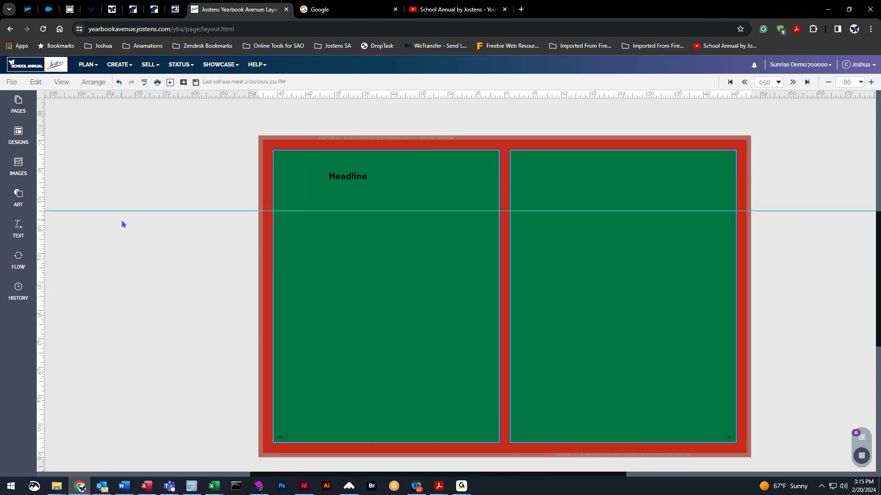
pyautogui.moveTo(44, 204); pyautogui.dragTo(293, 181)
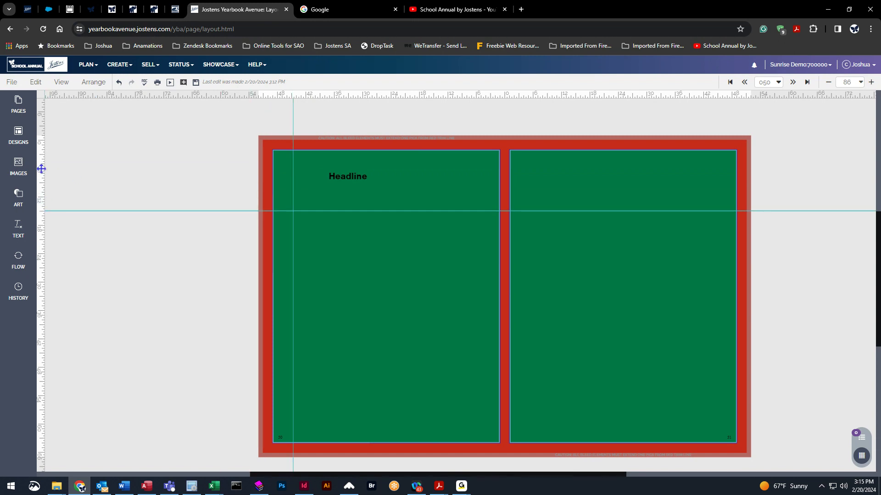
# - Place the first Field Trip image at the guides' intersection, inspect its alignment at 400% zoom, and fit the spread in view again
pyautogui.click(19, 166)
pyautogui.moveTo(71, 249); pyautogui.dragTo(336, 234)
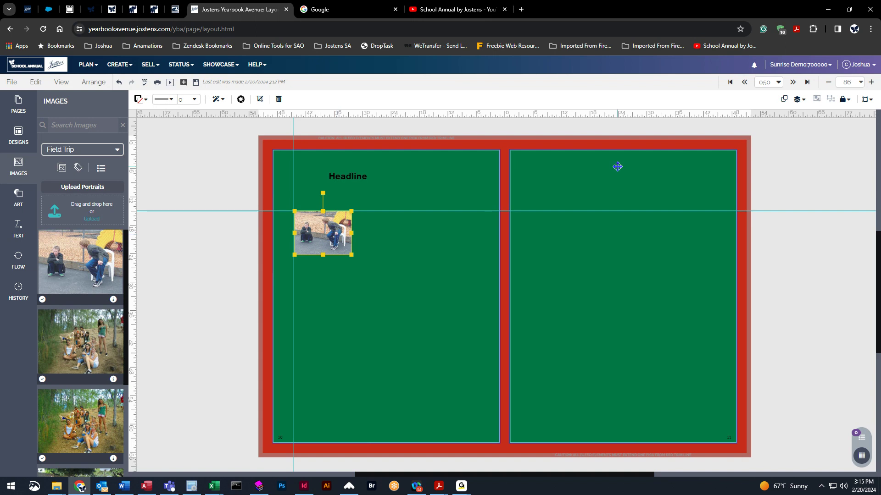
pyautogui.click(862, 83)
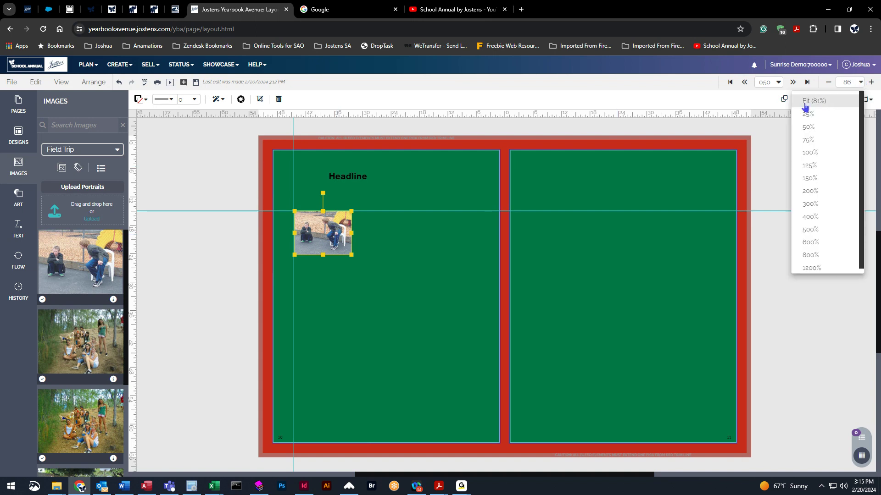
pyautogui.click(811, 216)
pyautogui.moveTo(446, 267); pyautogui.dragTo(444, 267)
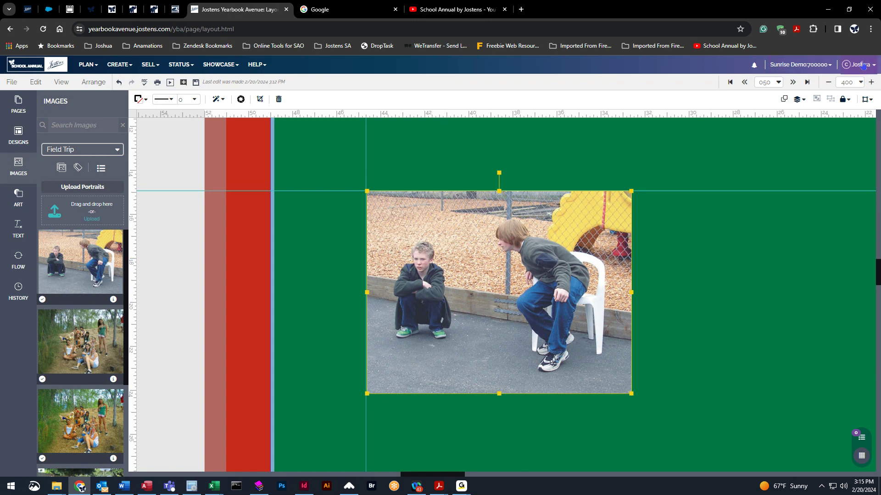
pyautogui.click(860, 83)
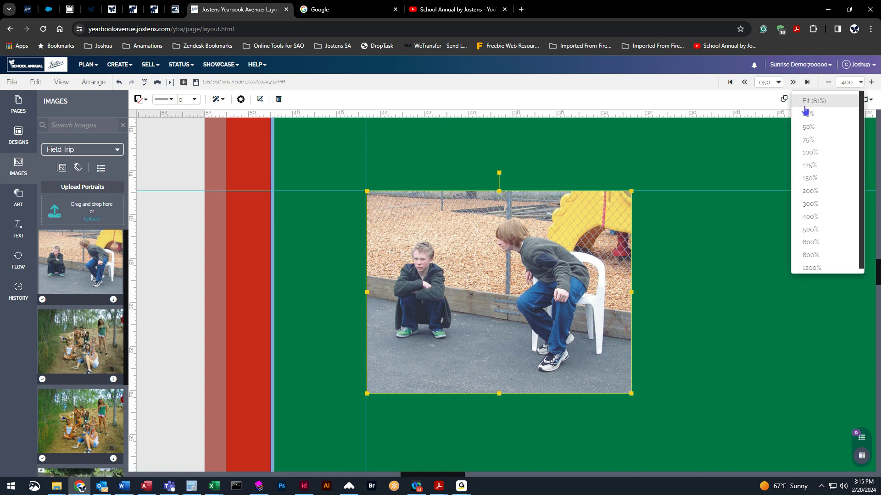
pyautogui.click(827, 101)
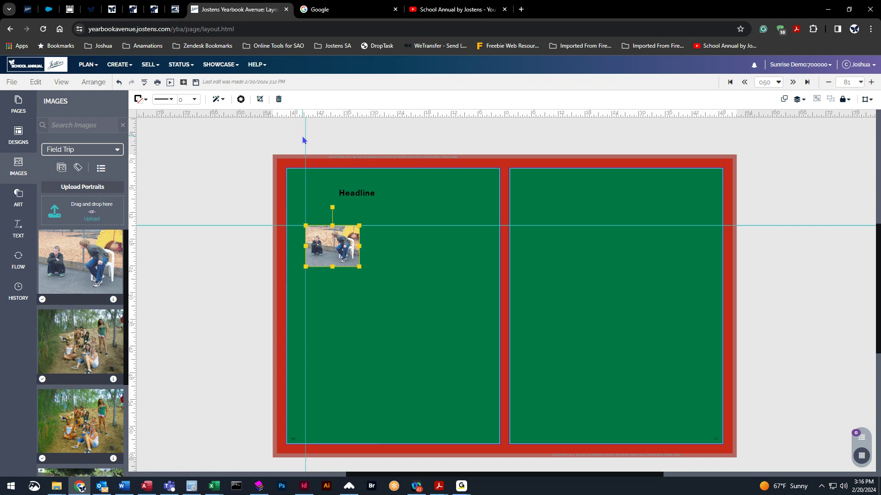
# - Clear all guides from the spread and close the image library
pyautogui.click(62, 84)
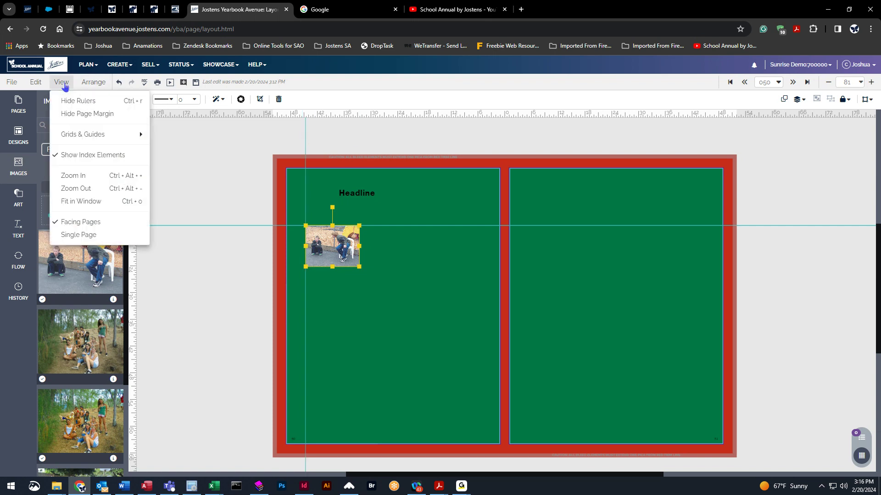
pyautogui.moveTo(99, 137)
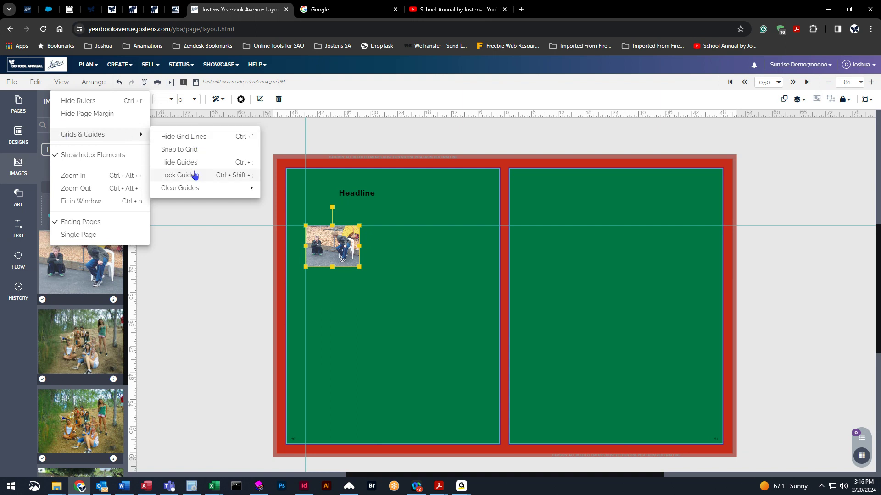
pyautogui.moveTo(174, 192)
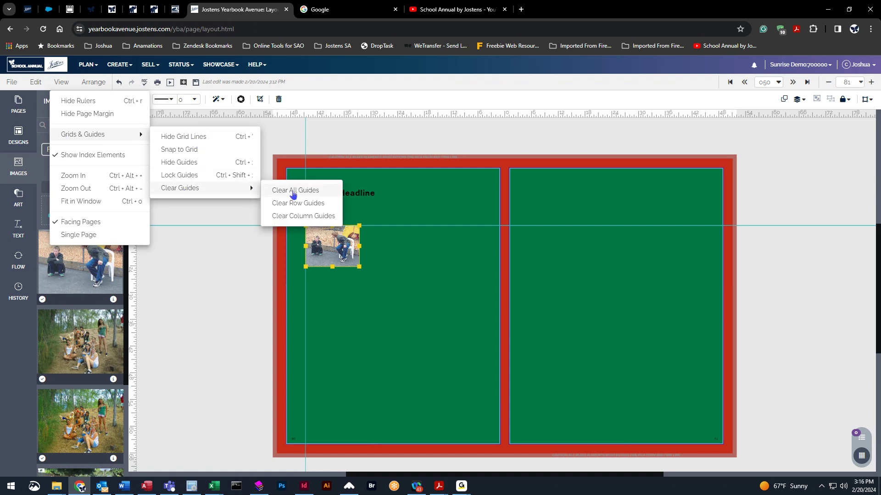
pyautogui.click(293, 191)
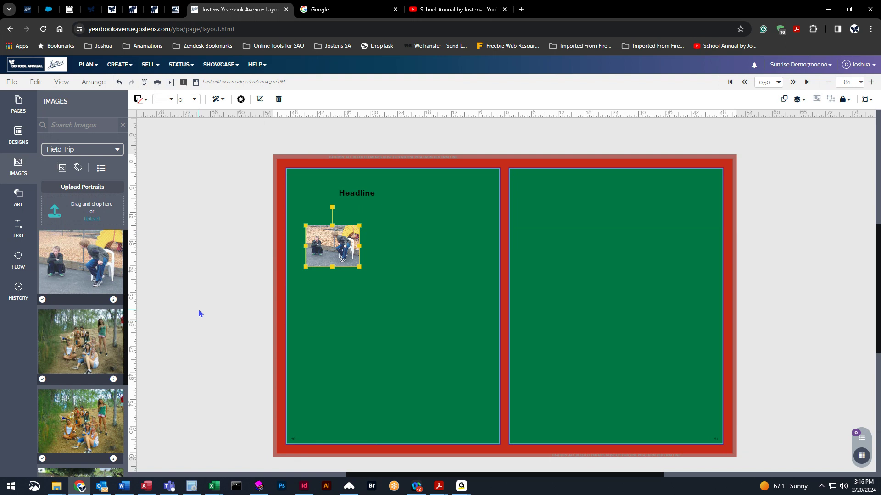
pyautogui.click(31, 180)
# - Switch to the single page view, saving the page changes first
pyautogui.click(61, 82)
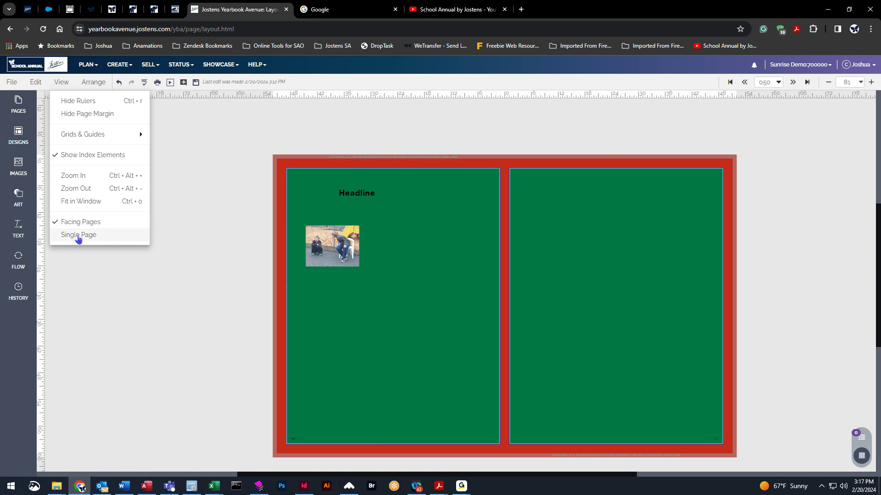
pyautogui.click(79, 239)
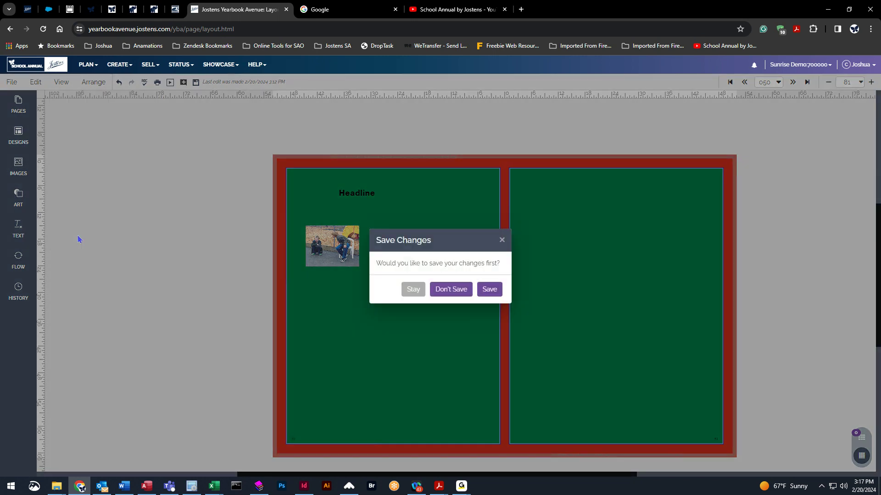
pyautogui.click(494, 293)
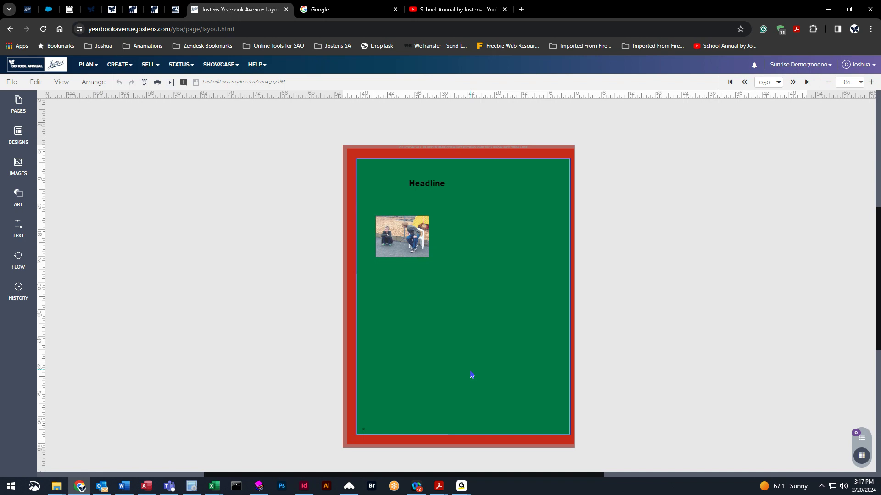
# - View page 051, return to page 050, and restore the facing pages view
pyautogui.click(792, 82)
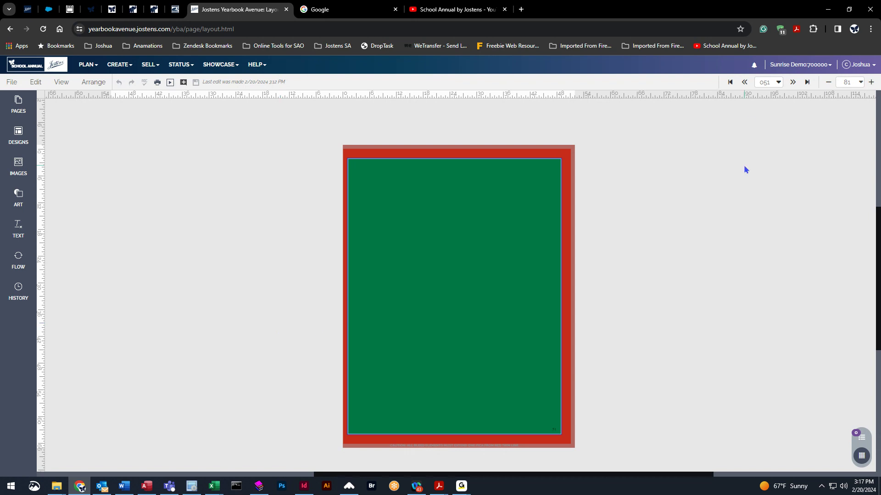
pyautogui.click(744, 82)
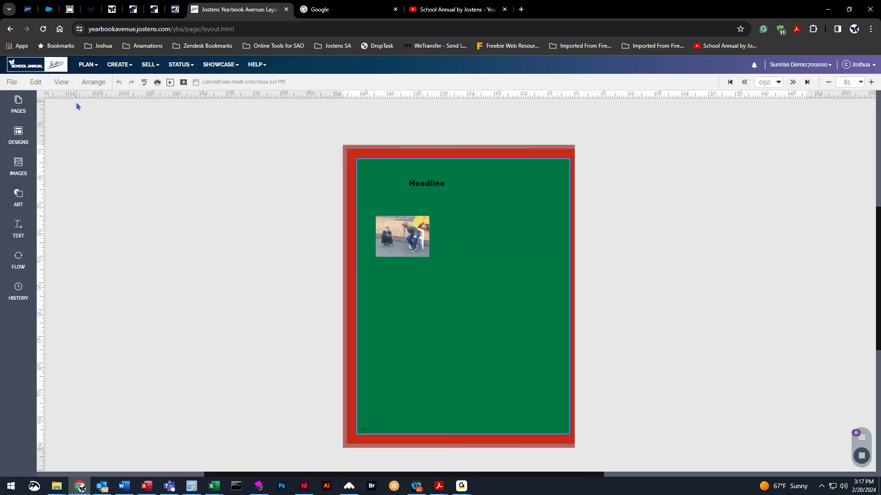
pyautogui.click(62, 82)
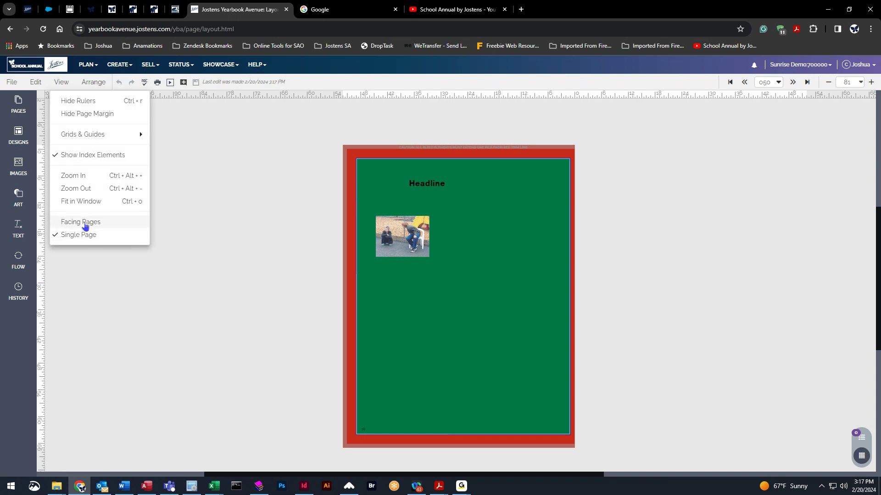
pyautogui.click(85, 221)
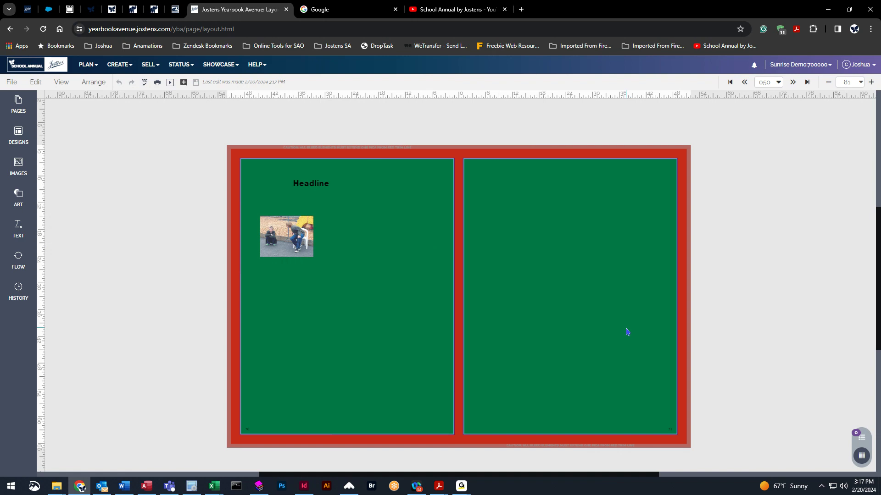
# - Lock the photo on the left page with Lock All
pyautogui.click(94, 84)
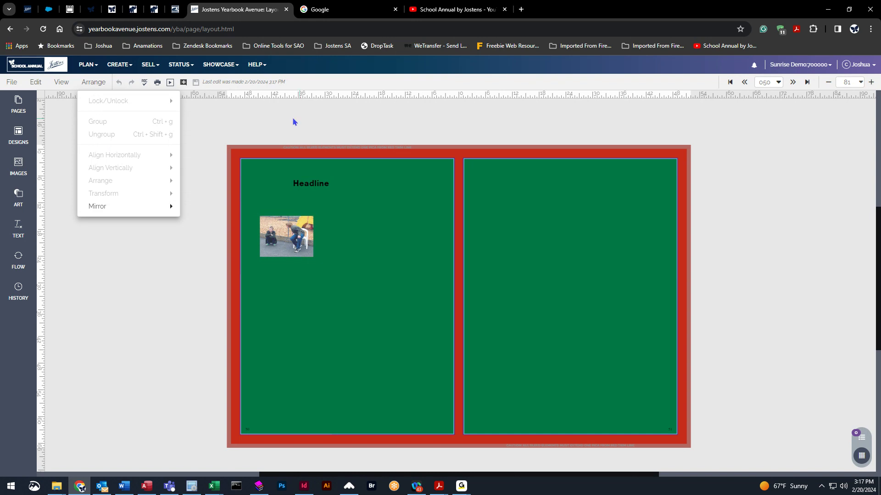
pyautogui.click(290, 235)
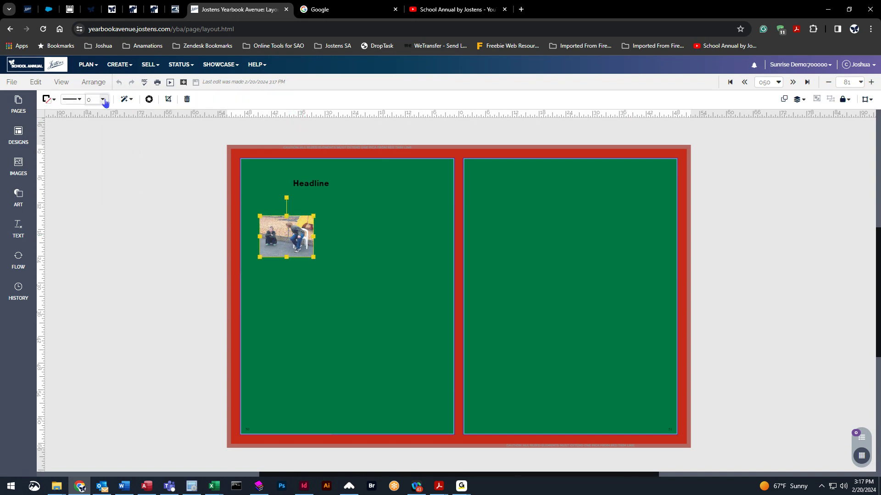
pyautogui.click(92, 83)
pyautogui.moveTo(100, 104)
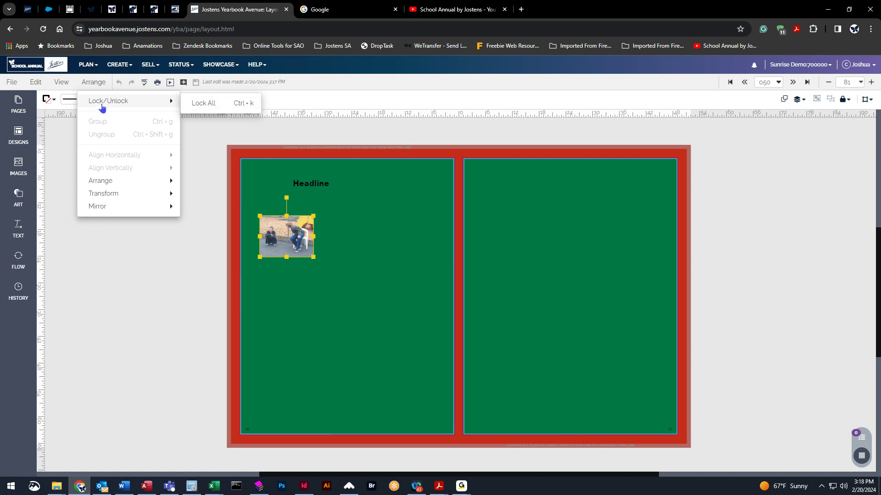
pyautogui.click(213, 106)
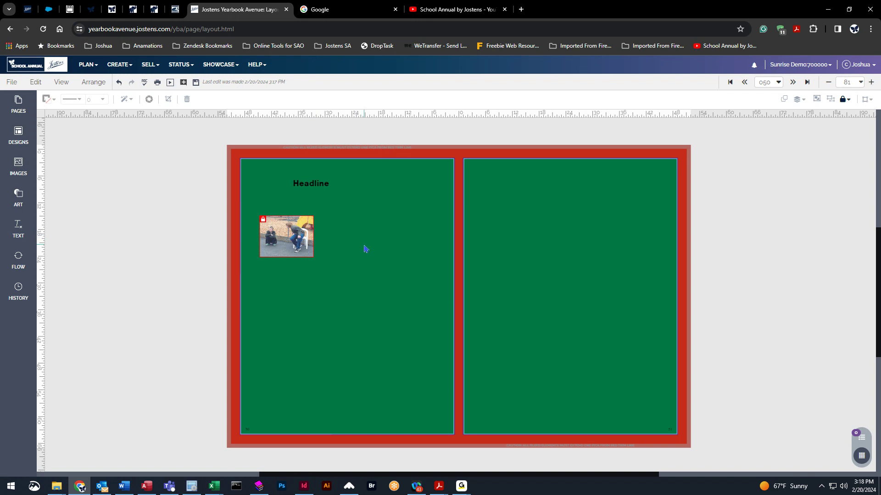
# - Unlock the photo on the left page with Unlock All
pyautogui.click(281, 192)
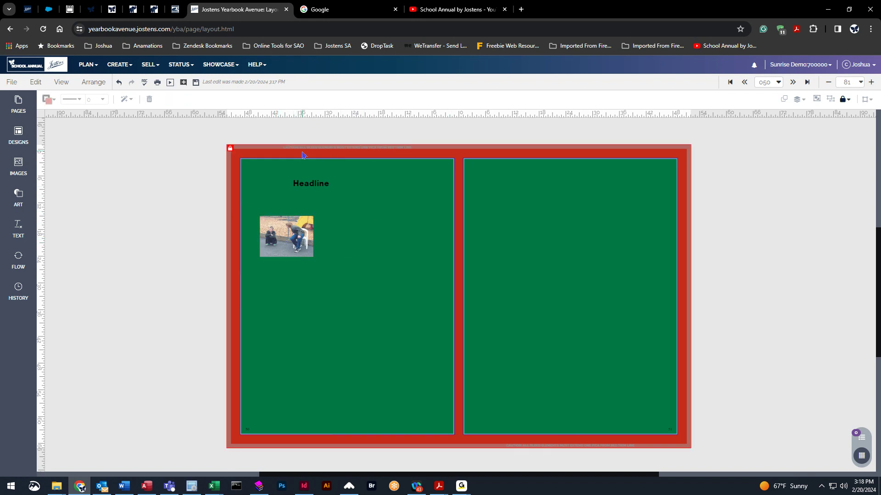
pyautogui.click(287, 235)
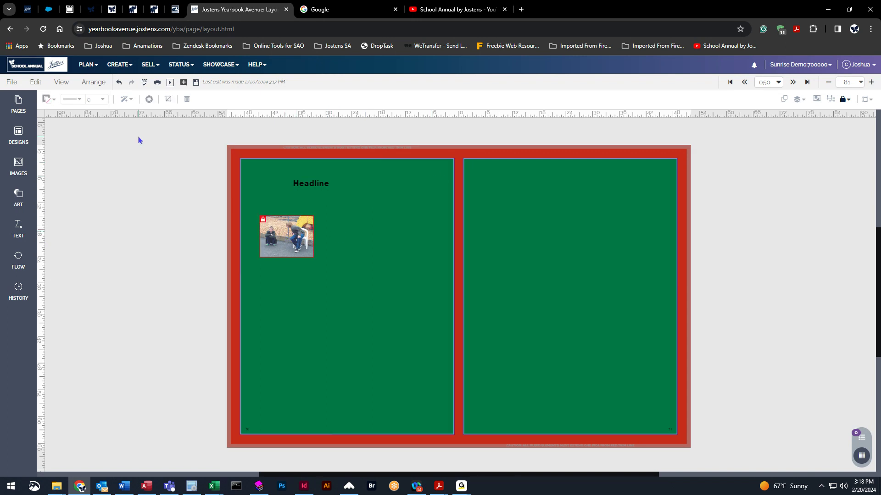
pyautogui.click(94, 82)
pyautogui.moveTo(115, 101)
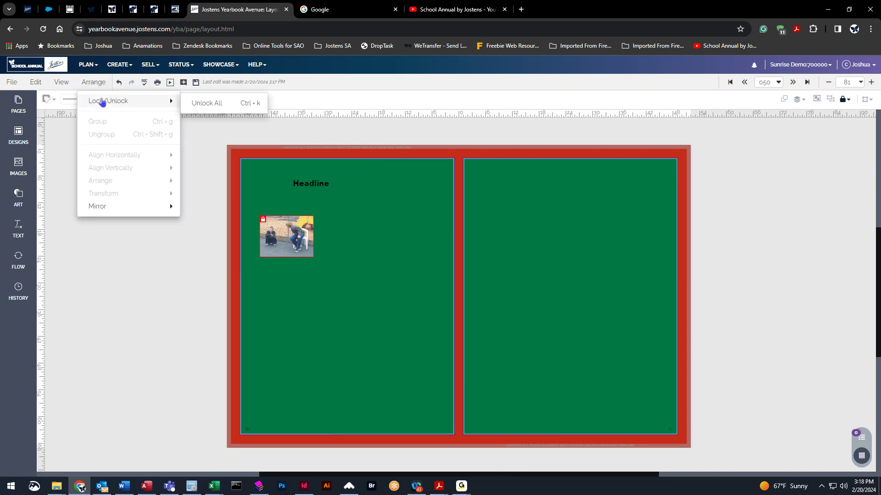
pyautogui.click(209, 104)
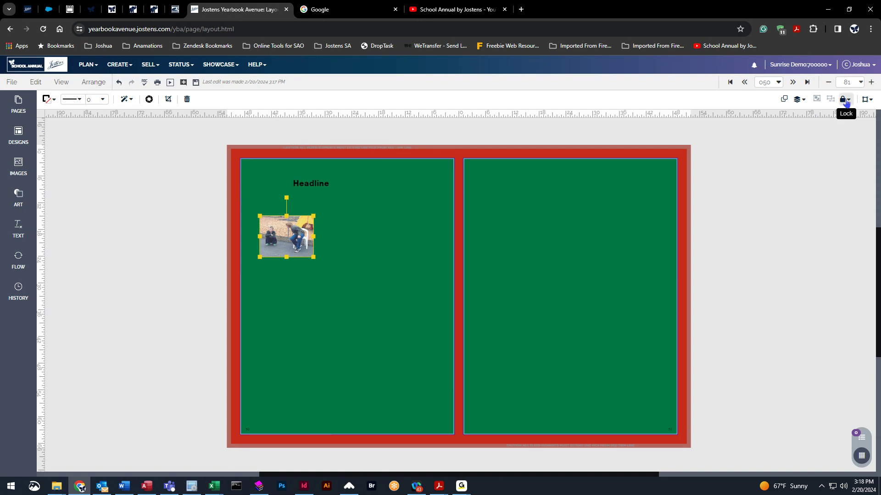
# - Lock the photo on the left page with Lock All and release it again
pyautogui.click(846, 100)
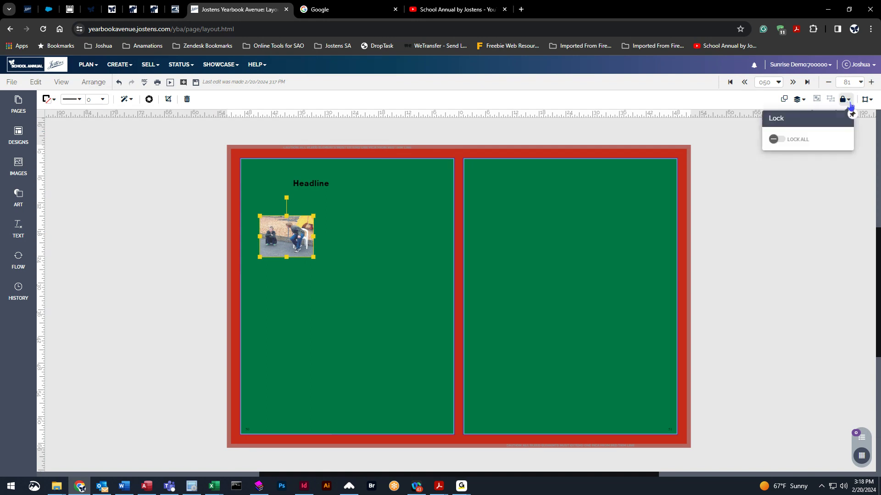
pyautogui.click(774, 140)
pyautogui.click(775, 141)
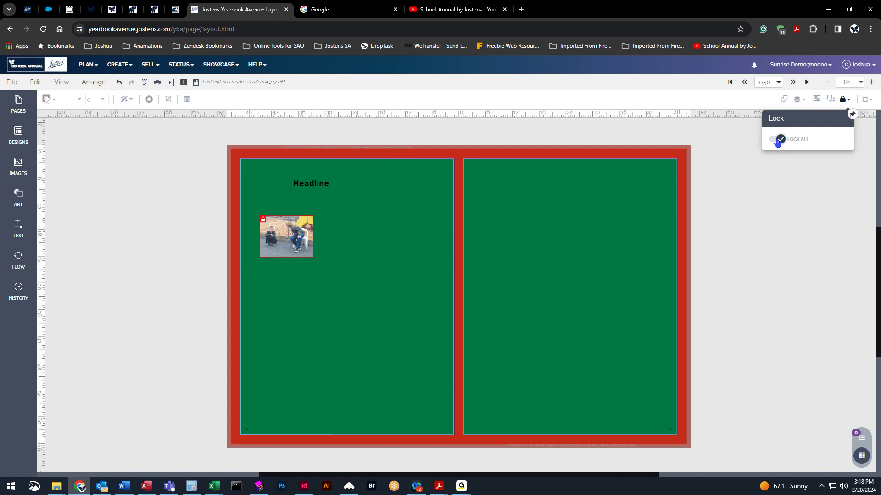
pyautogui.click(101, 86)
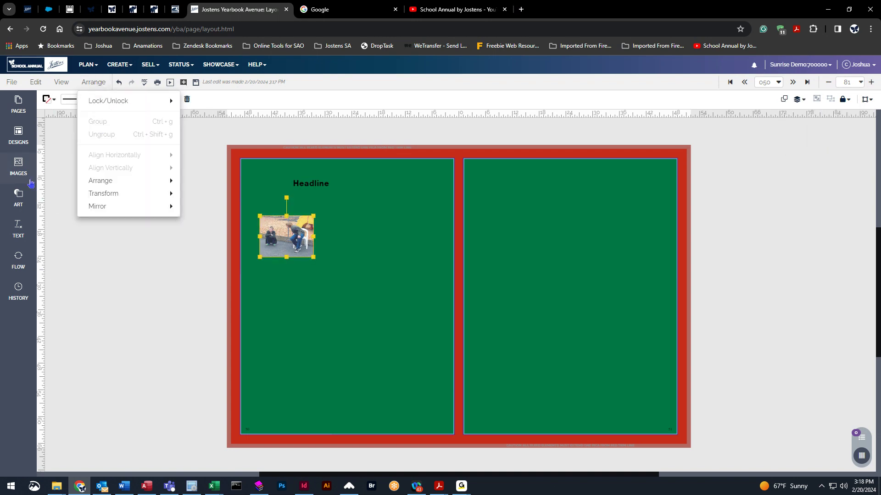
# - Place the photo of four smiling friends from the Field Trip images on the left page, allowing the duplicate use
pyautogui.click(19, 166)
pyautogui.moveTo(78, 229); pyautogui.dragTo(377, 327)
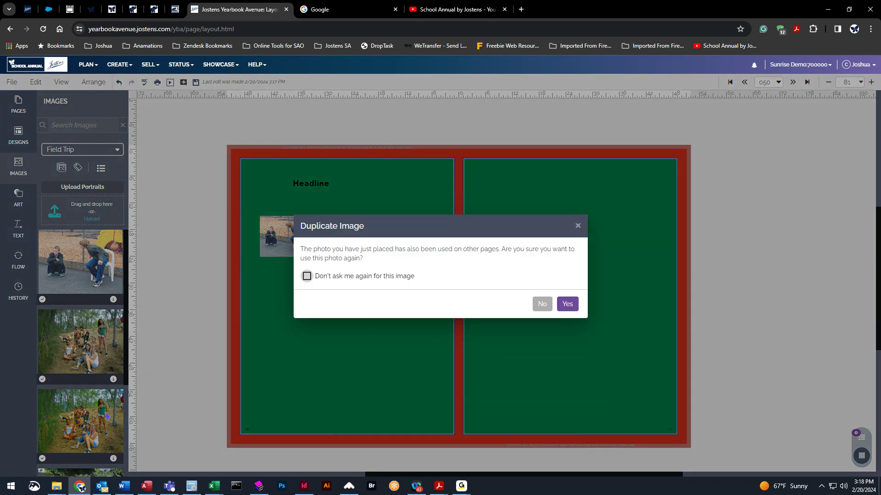
pyautogui.click(377, 283)
pyautogui.click(567, 304)
pyautogui.scroll(-3, 61, 350)
pyautogui.moveTo(61, 350); pyautogui.dragTo(378, 334)
pyautogui.click(566, 304)
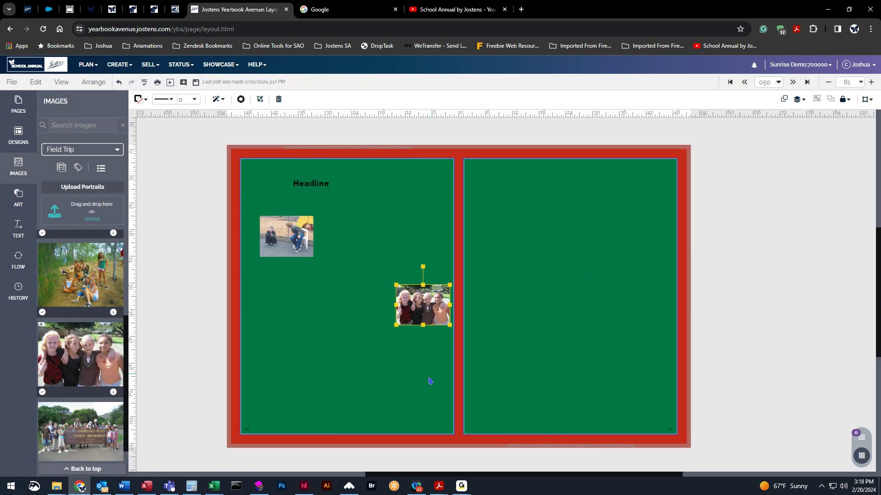
# - Place the group photo with the monument sign on the left page, accepting its reuse
pyautogui.scroll(-1, 73, 408)
pyautogui.moveTo(76, 410); pyautogui.dragTo(358, 367)
pyautogui.click(325, 281)
pyautogui.click(567, 304)
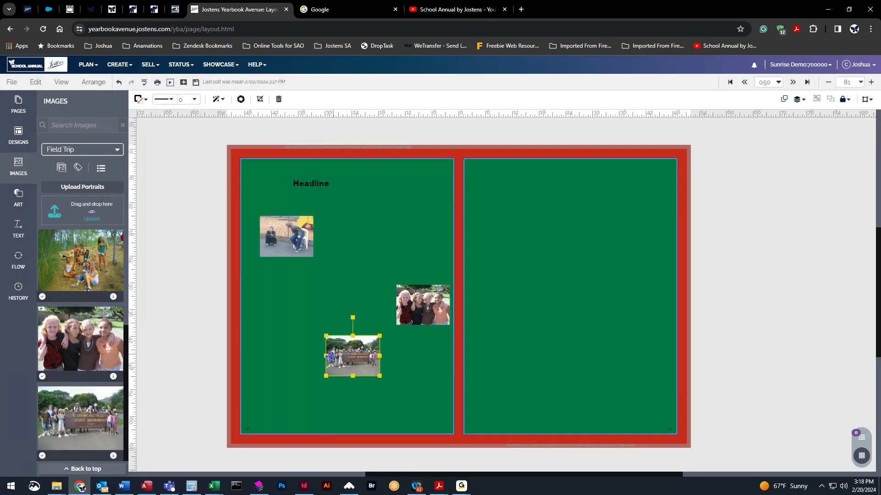
# - Spread out the two newly placed photos and add the group photo in the woods near the left page's inner edge
pyautogui.moveTo(348, 362); pyautogui.dragTo(374, 219)
pyautogui.moveTo(423, 316); pyautogui.dragTo(336, 312)
pyautogui.scroll(2, 80, 344)
pyautogui.moveTo(80, 342); pyautogui.dragTo(416, 272)
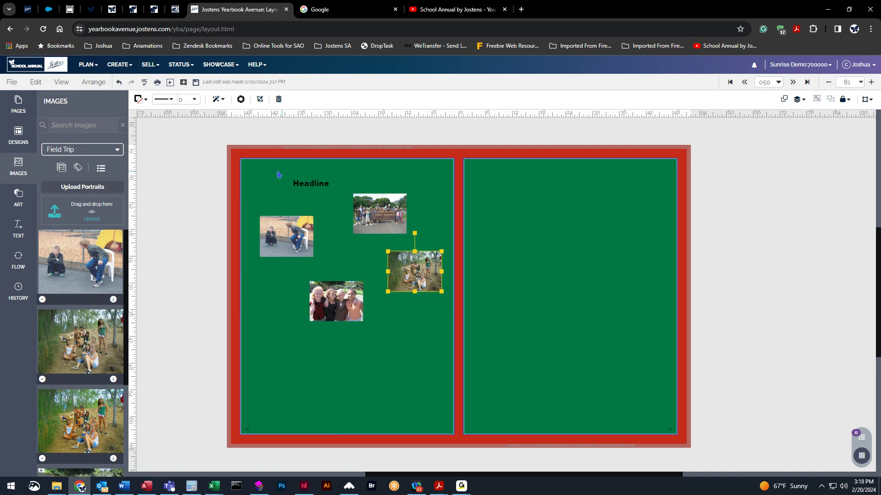
# - Select all four photos on the left page and group them
pyautogui.click(283, 201)
pyautogui.moveTo(321, 317); pyautogui.dragTo(322, 316)
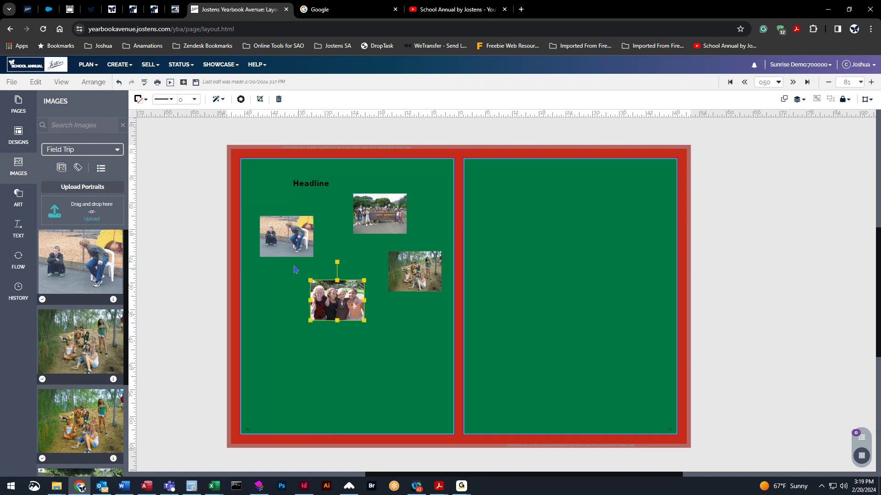
pyautogui.click(277, 238)
pyautogui.press('Escape')
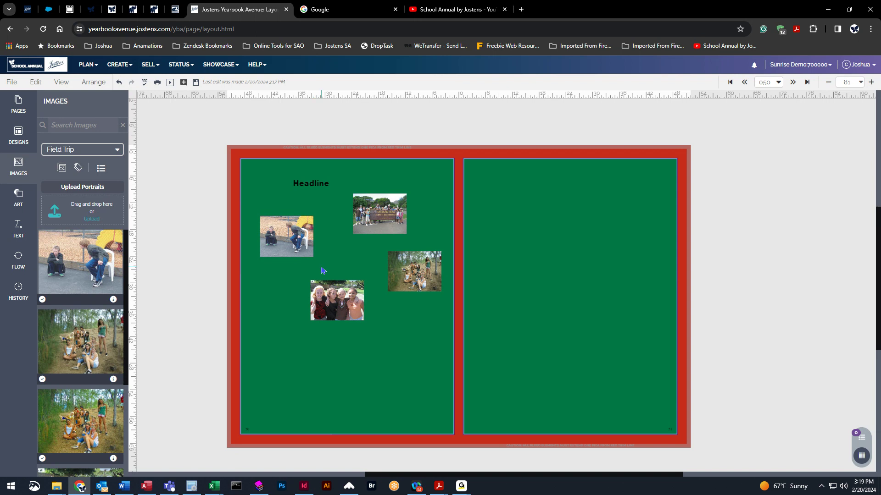
pyautogui.click(288, 236)
pyautogui.keyDown('shift'); pyautogui.click(343, 305); pyautogui.keyUp('shift')
pyautogui.keyDown('shift'); pyautogui.click(424, 280); pyautogui.keyUp('shift')
pyautogui.keyDown('shift'); pyautogui.click(387, 211); pyautogui.keyUp('shift')
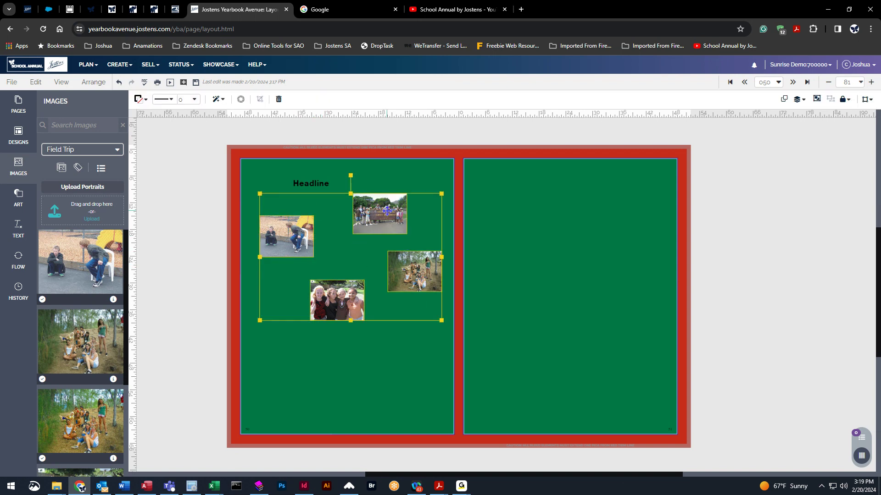
pyautogui.click(94, 82)
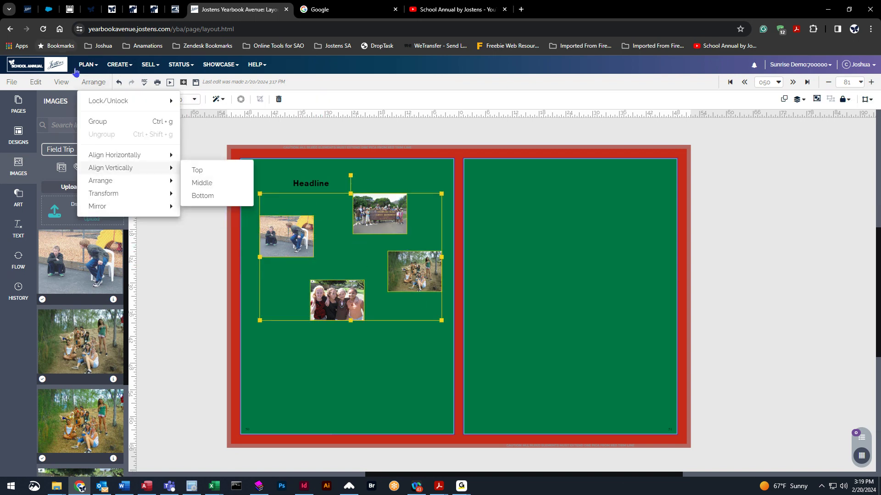
pyautogui.click(105, 122)
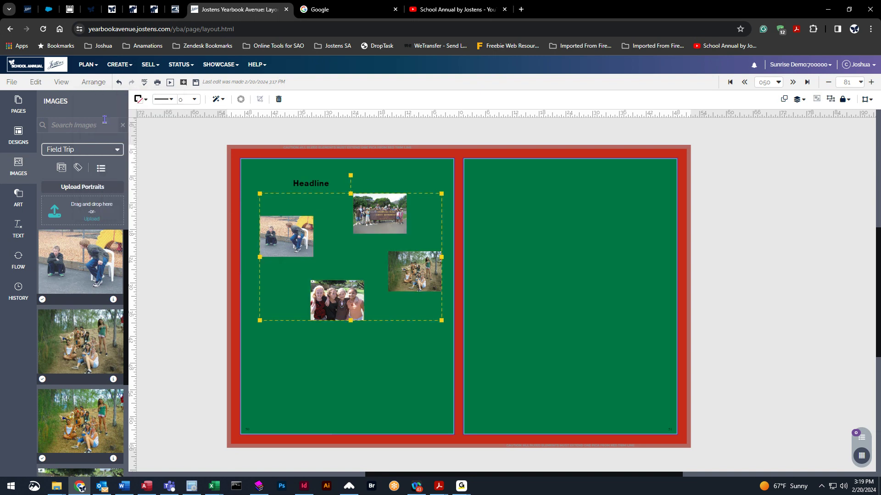
# - Move the photo group to the upper part of the right page and ungroup it
pyautogui.moveTo(384, 216); pyautogui.dragTo(599, 192)
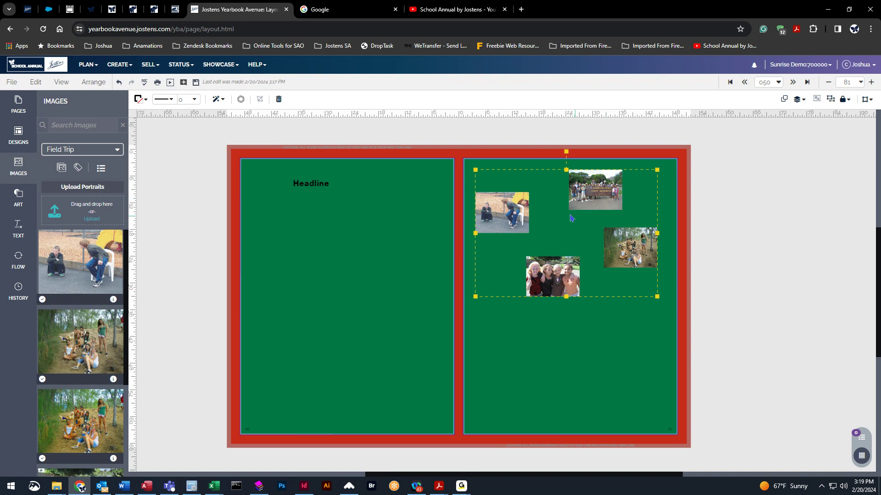
pyautogui.click(94, 83)
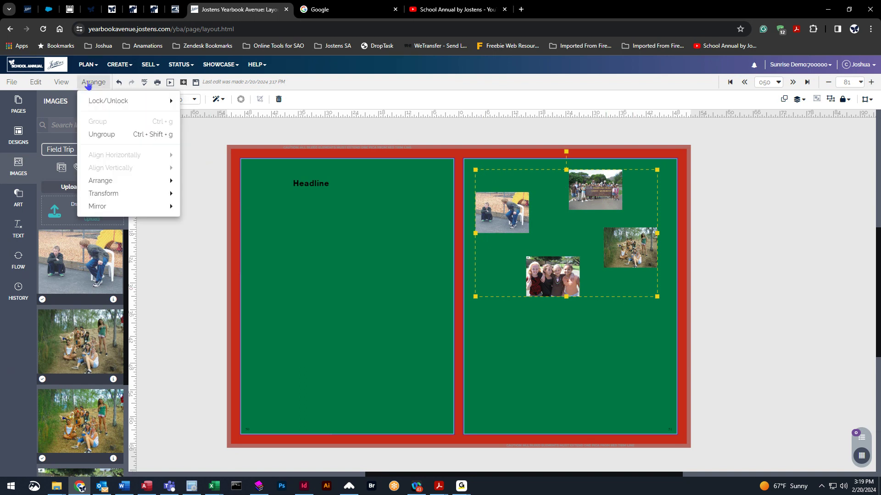
pyautogui.click(94, 135)
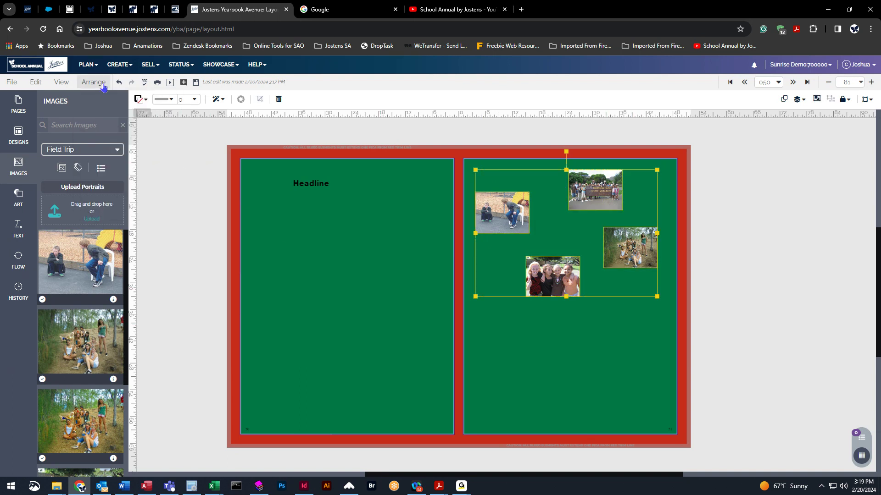
# - Move the monument sign photo on its own closer to the playground photo
pyautogui.click(631, 381)
pyautogui.moveTo(579, 183); pyautogui.dragTo(554, 189)
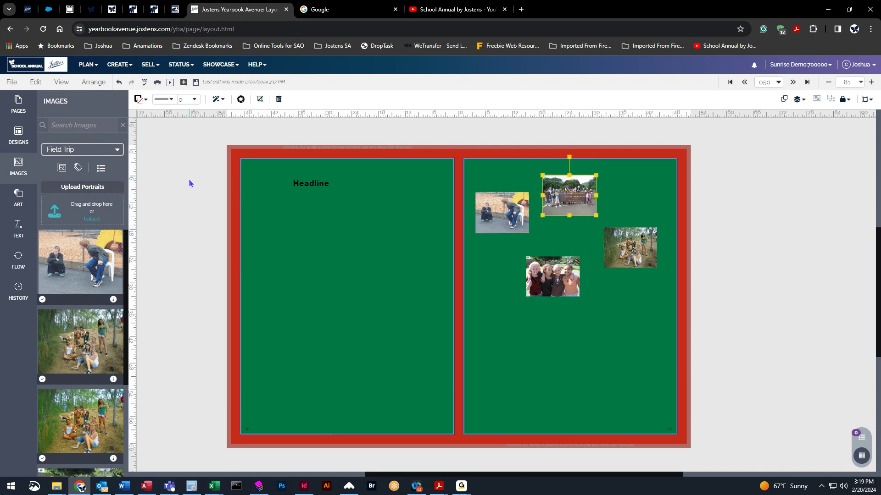
# - Try aligning the monument sign and playground photos horizontally to Left, and undo the alignment
pyautogui.keyDown('shift'); pyautogui.click(508, 206); pyautogui.keyUp('shift')
pyautogui.click(93, 82)
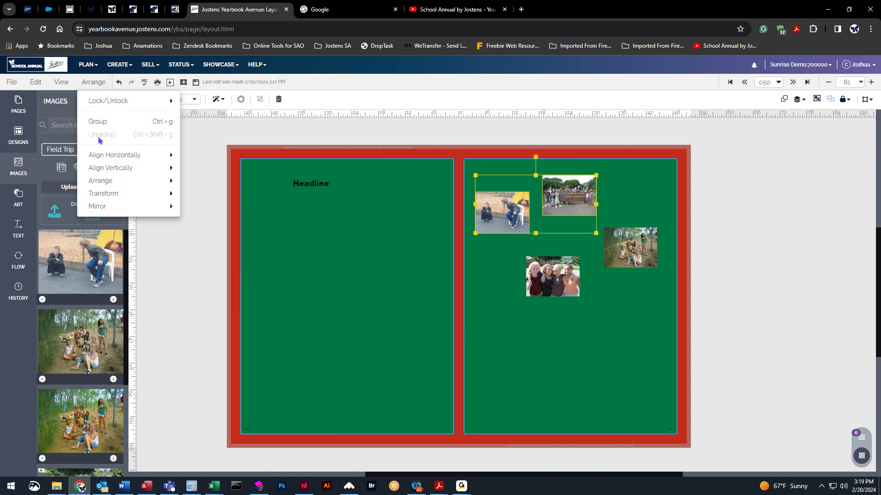
pyautogui.moveTo(110, 159)
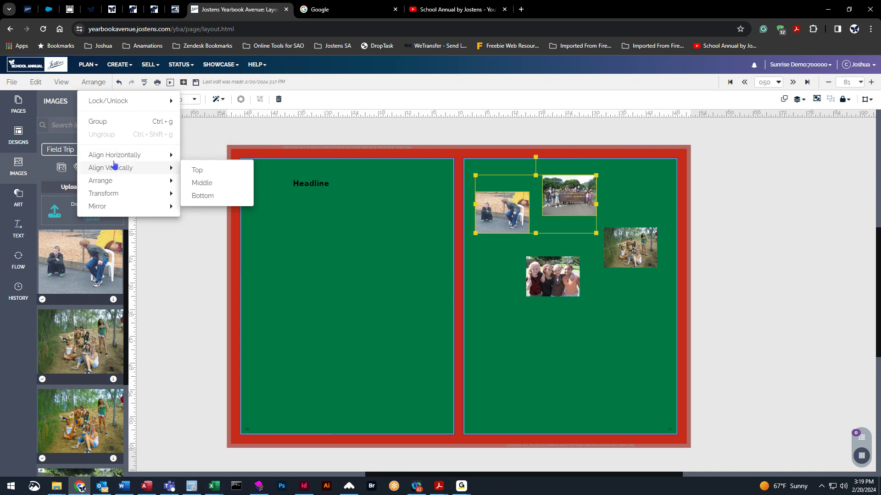
pyautogui.click(199, 157)
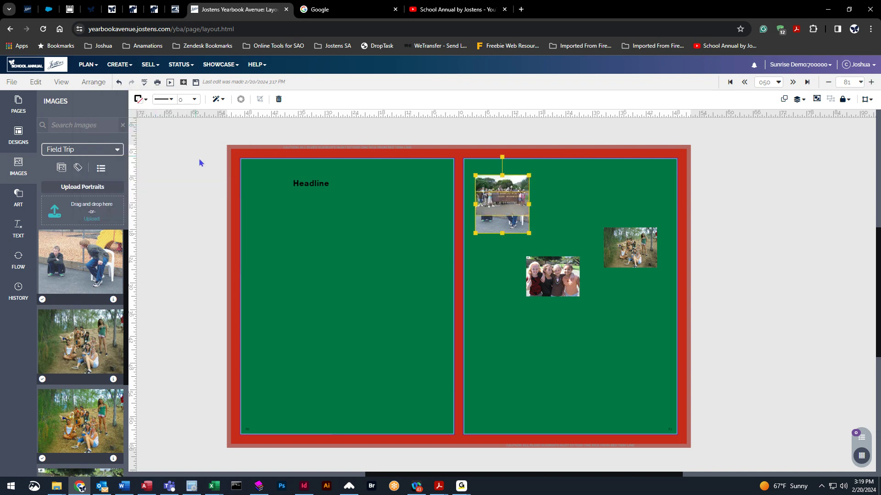
pyautogui.click(119, 82)
# - Align the monument sign and playground photos horizontally to Right
pyautogui.click(93, 81)
pyautogui.moveTo(127, 168)
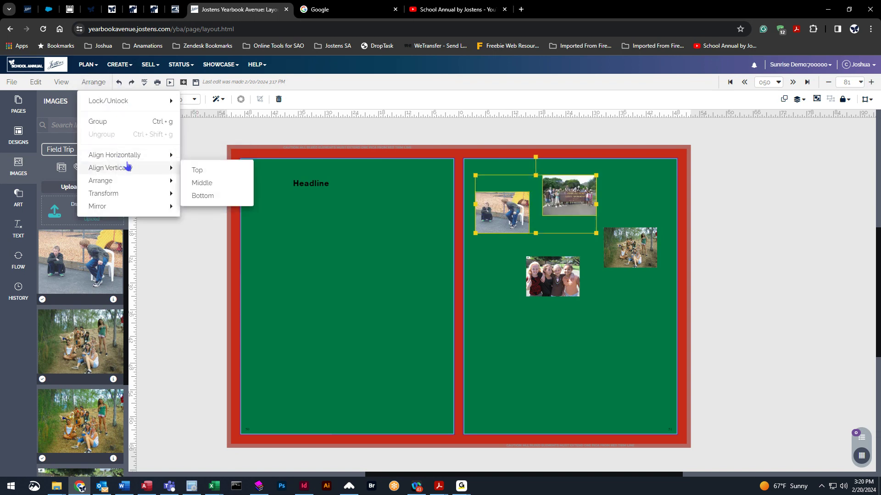
pyautogui.click(202, 184)
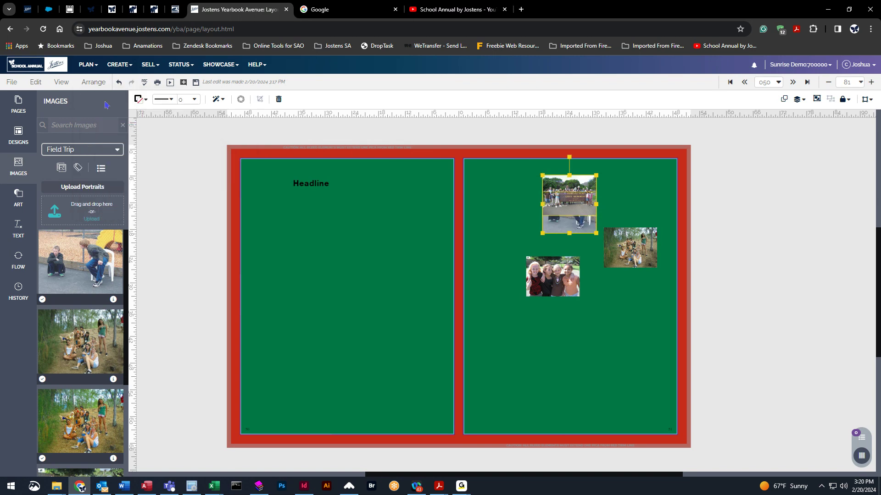
# - Move the playground photo below the monument sign photo and align the two horizontally to Right
pyautogui.moveTo(568, 224); pyautogui.dragTo(578, 261)
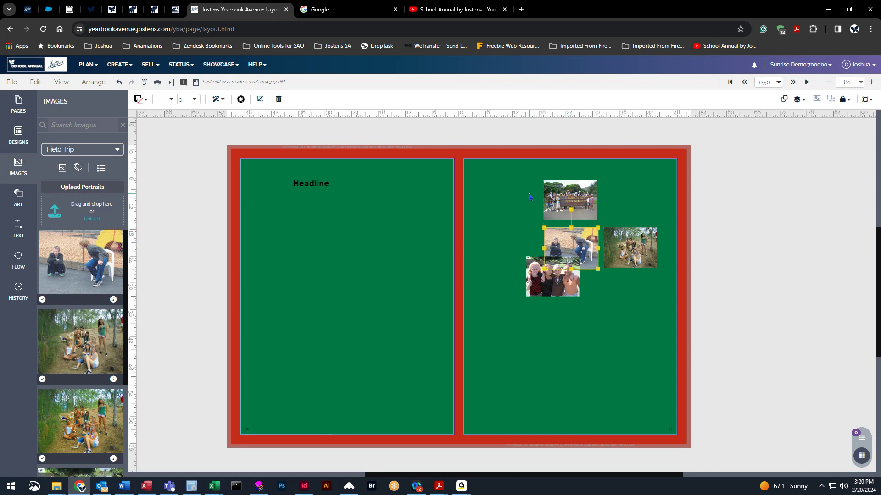
pyautogui.keyDown('shift'); pyautogui.click(553, 204); pyautogui.keyUp('shift')
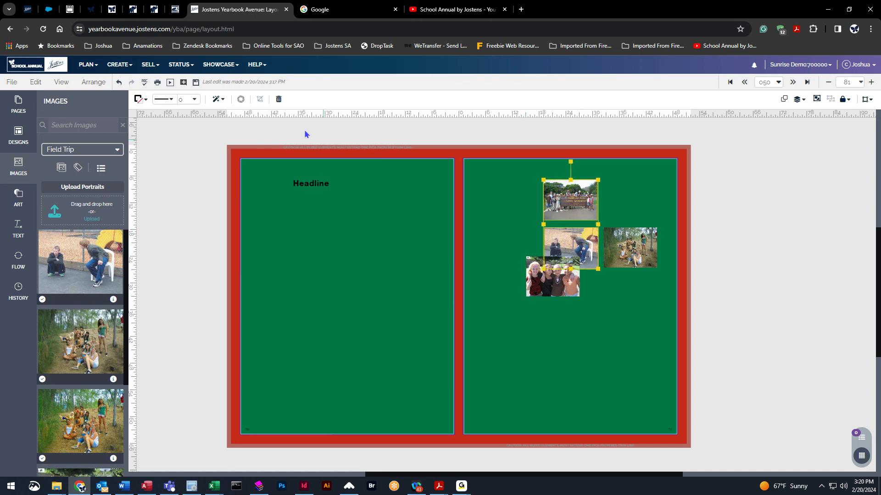
pyautogui.click(93, 81)
pyautogui.moveTo(138, 155)
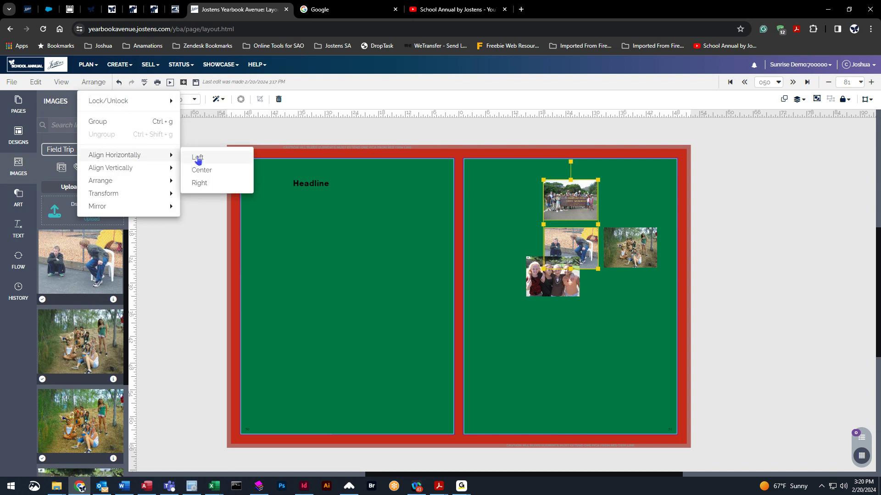
pyautogui.click(207, 184)
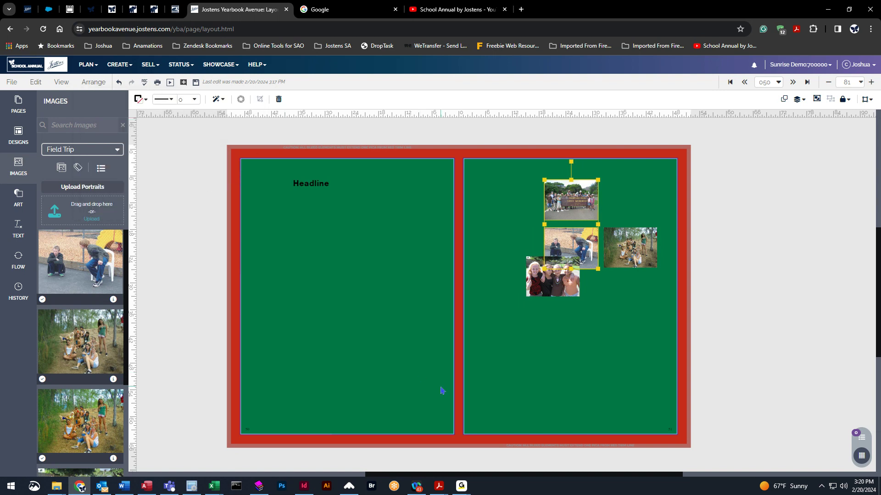
# - Align the monument sign and playground photos vertically to Middle
pyautogui.click(94, 81)
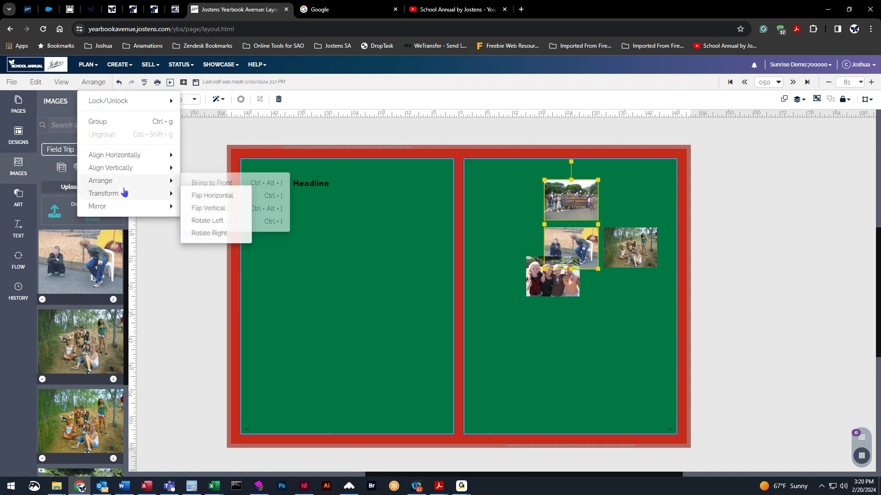
pyautogui.moveTo(134, 169)
pyautogui.click(204, 182)
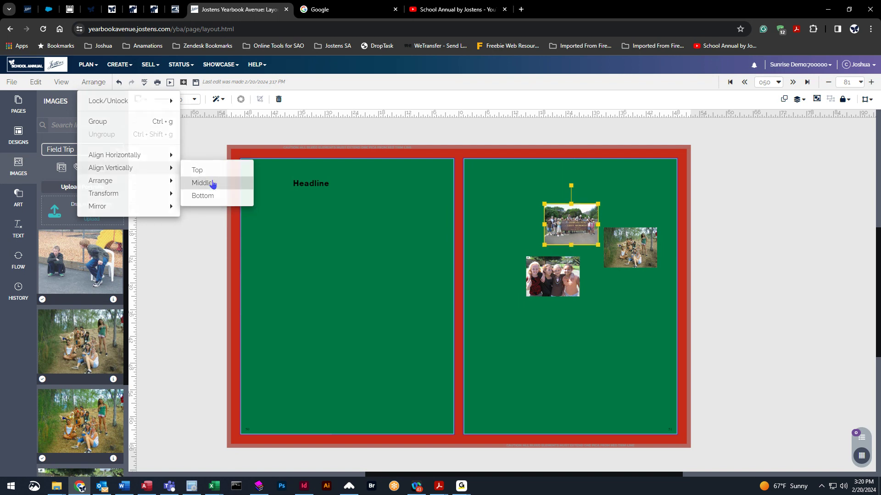
# - Move the monument sign photo to the left of the playground photo and align both with the woods photo vertically to Middle
pyautogui.moveTo(568, 227); pyautogui.dragTo(509, 226)
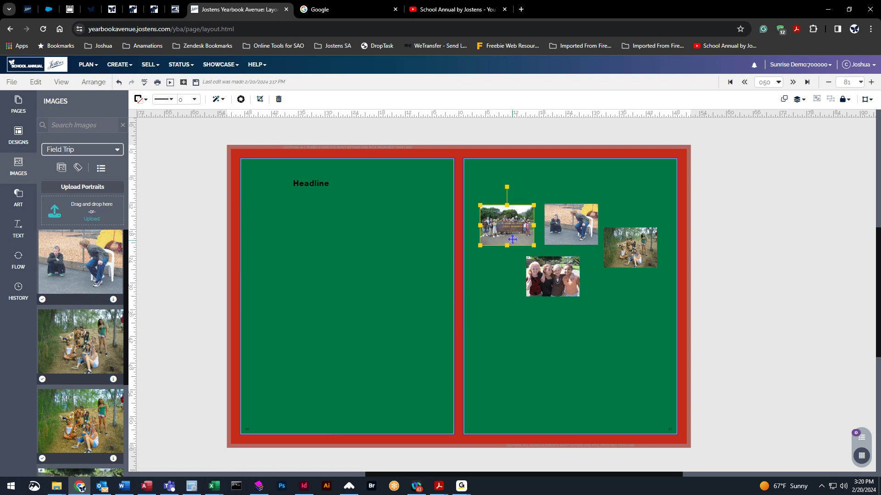
pyautogui.keyDown('shift'); pyautogui.click(588, 236); pyautogui.keyUp('shift')
pyautogui.keyDown('shift'); pyautogui.click(628, 246); pyautogui.keyUp('shift')
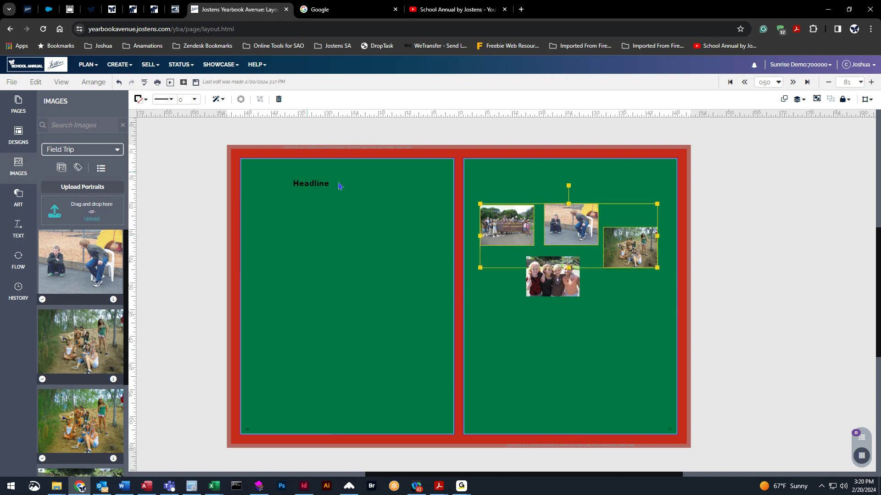
pyautogui.click(94, 82)
pyautogui.moveTo(134, 184)
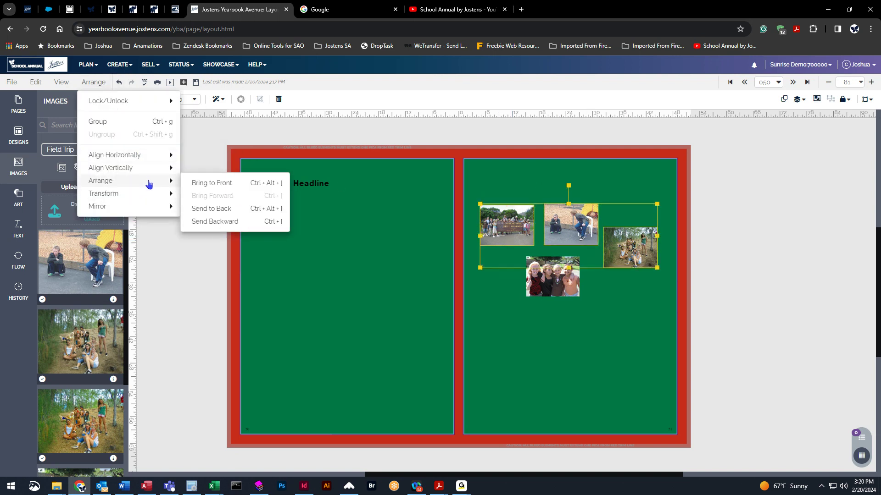
pyautogui.moveTo(172, 170)
pyautogui.click(206, 185)
# - Align the monument sign, playground and woods photos vertically, and nudge the playground photo slightly to the left
pyautogui.click(93, 81)
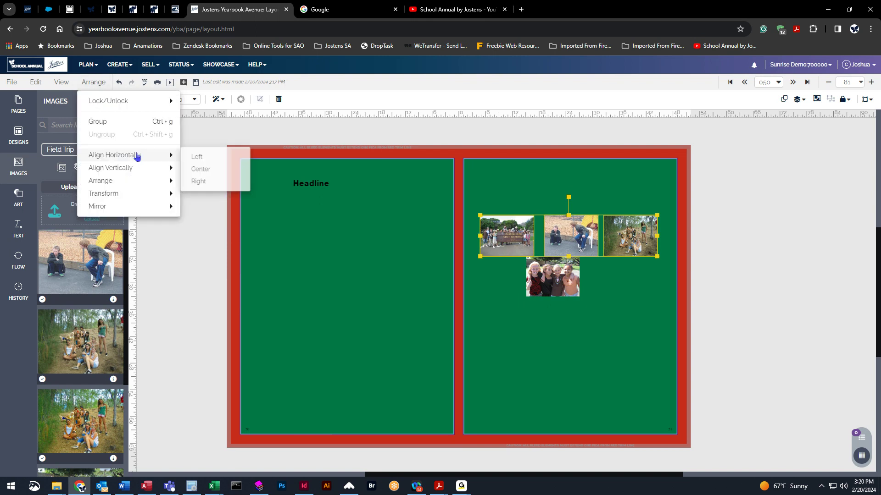
pyautogui.moveTo(142, 170)
pyautogui.click(197, 169)
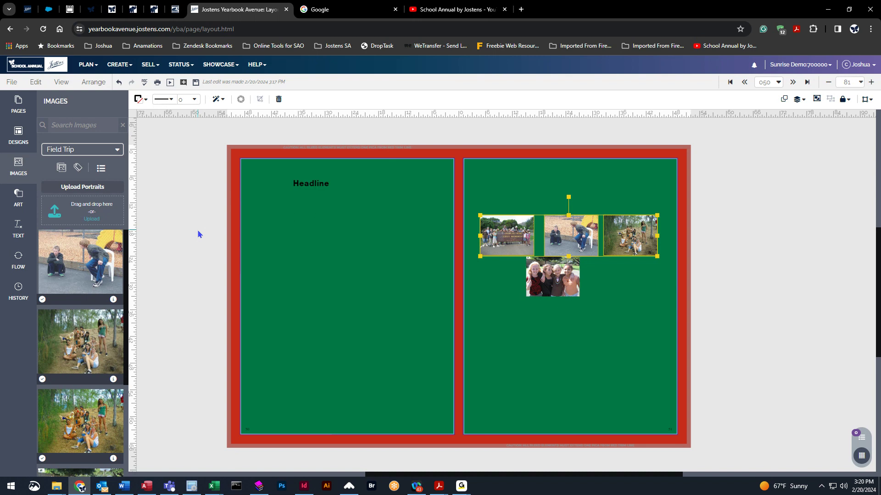
pyautogui.click(577, 184)
pyautogui.click(575, 235)
pyautogui.moveTo(575, 234); pyautogui.dragTo(574, 234)
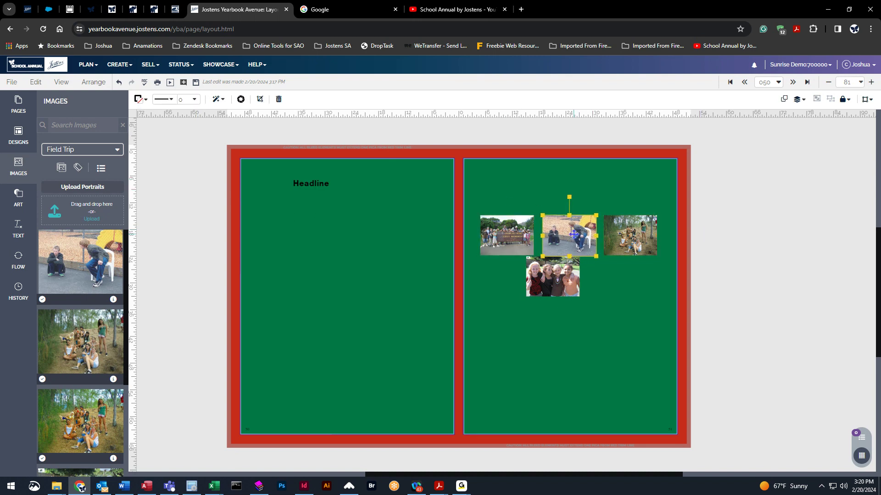
# - Select the monument sign, playground and woods photos together, view the arrangement options, and send the selection backward
pyautogui.click(530, 236)
pyautogui.keyDown('shift'); pyautogui.click(570, 236); pyautogui.keyUp('shift')
pyautogui.keyDown('shift'); pyautogui.click(630, 236); pyautogui.keyUp('shift')
pyautogui.click(94, 81)
pyautogui.moveTo(113, 188)
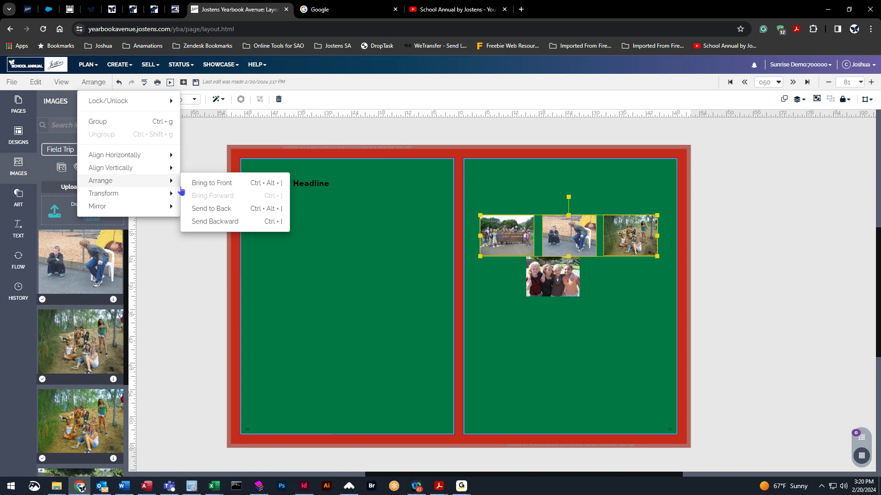
pyautogui.click(798, 104)
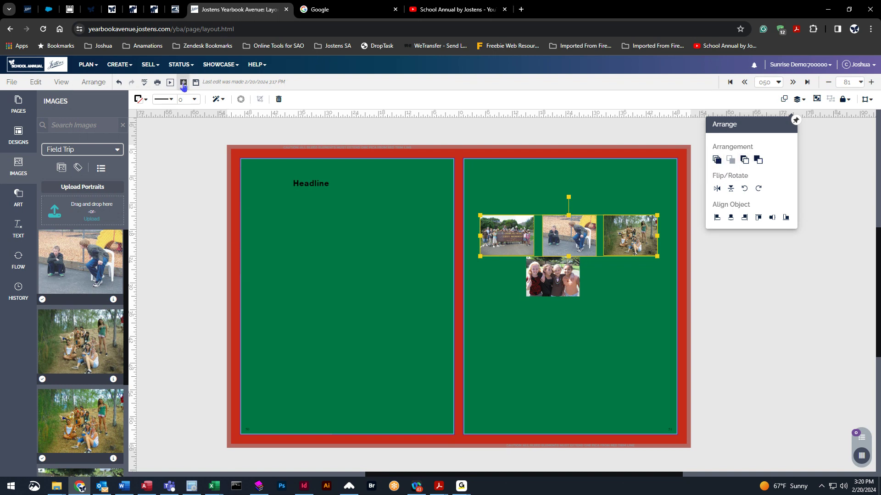
pyautogui.click(93, 82)
pyautogui.moveTo(111, 182)
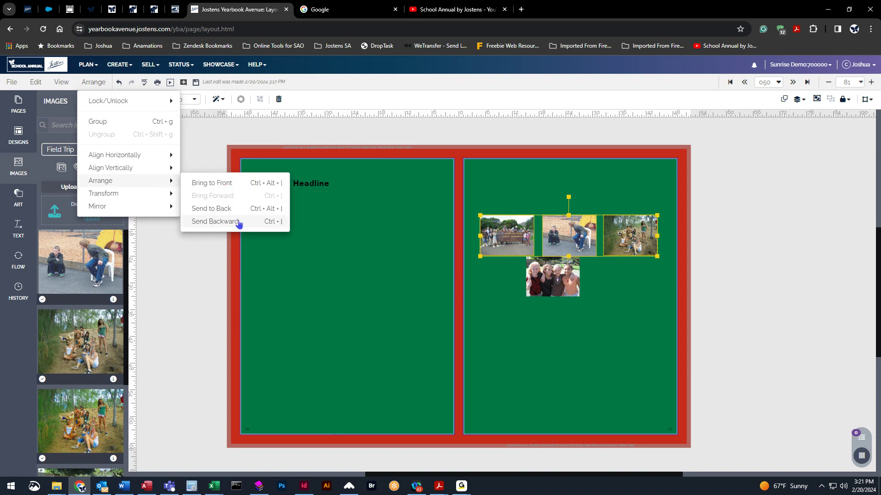
pyautogui.click(215, 222)
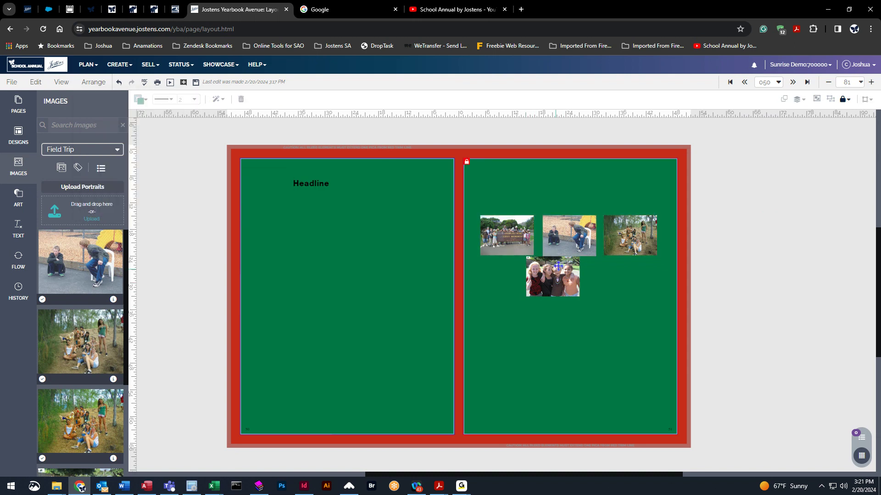
# - Move the four-person group photo so it overlaps the playground and woods photos, and bring it to the front
pyautogui.moveTo(553, 285); pyautogui.dragTo(597, 271)
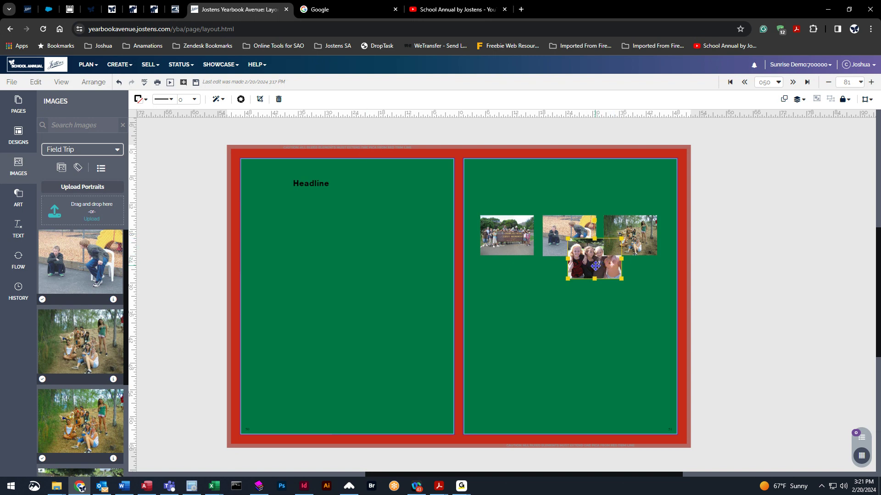
pyautogui.click(92, 82)
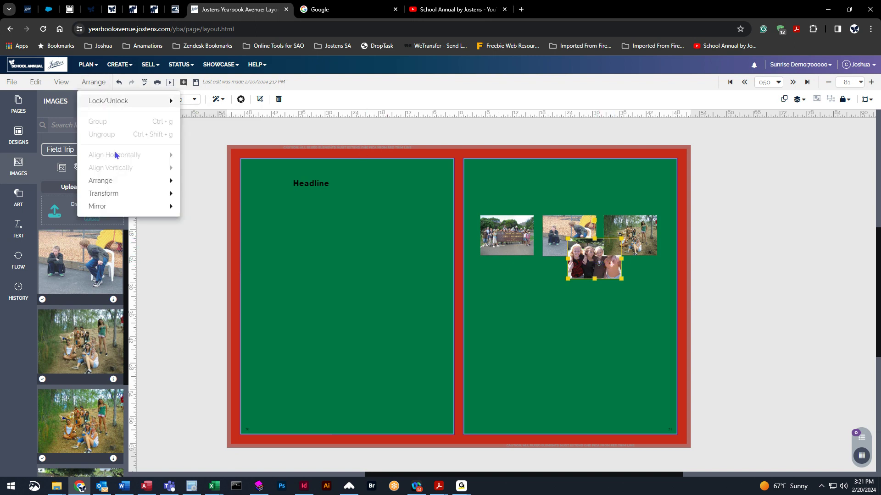
pyautogui.moveTo(117, 180)
pyautogui.click(211, 185)
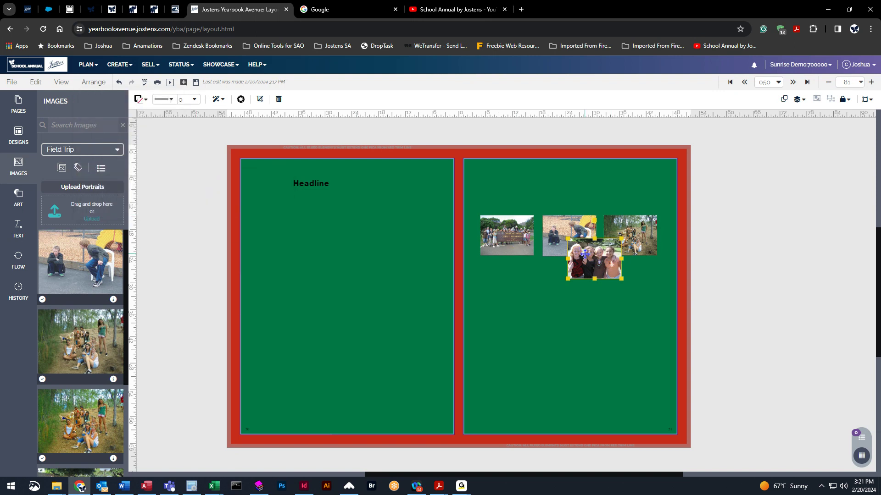
# - Nudge the woods photo slightly to the right and flip the four-person group photo horizontally
pyautogui.moveTo(642, 223); pyautogui.dragTo(645, 221)
pyautogui.click(566, 212)
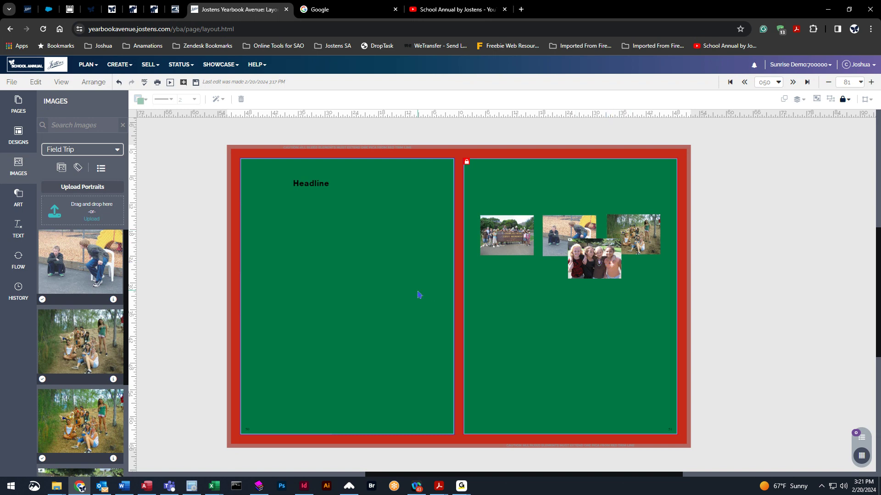
pyautogui.click(92, 82)
pyautogui.click(94, 82)
pyautogui.moveTo(108, 180)
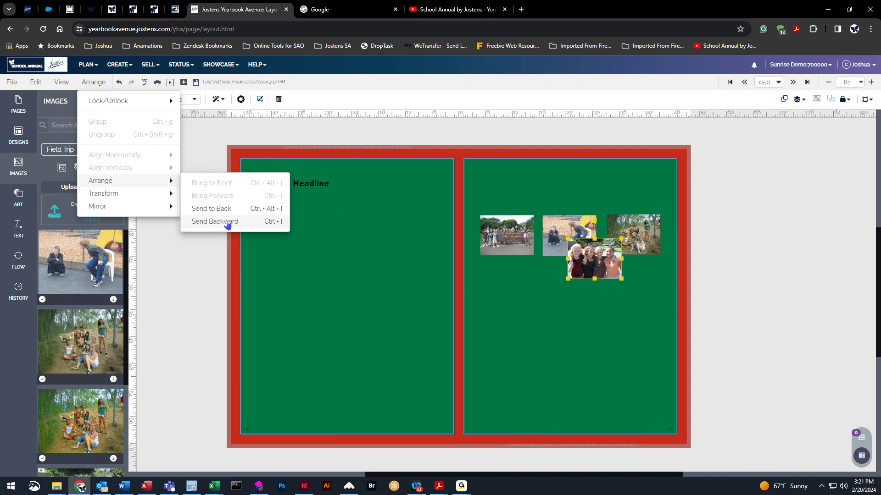
pyautogui.moveTo(133, 196)
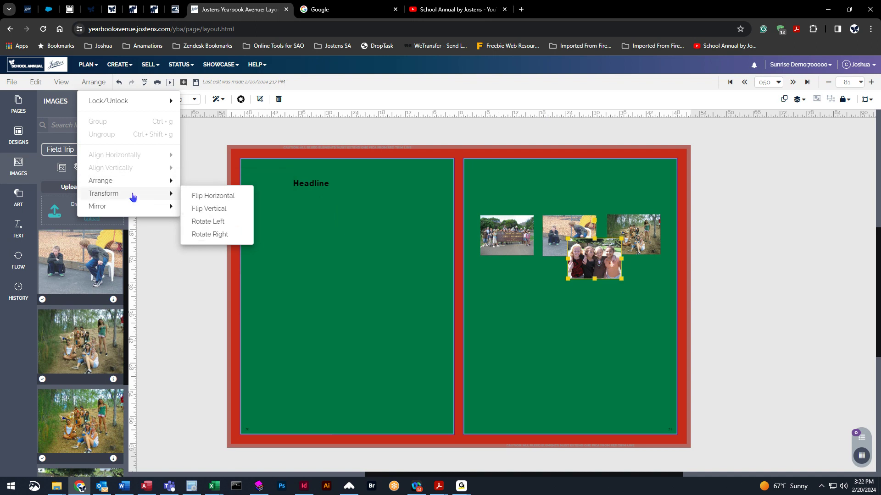
pyautogui.click(222, 200)
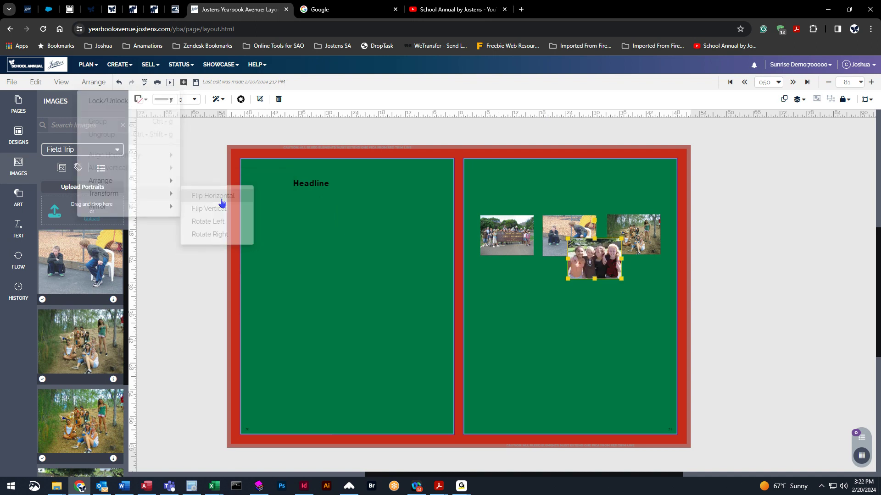
# - Rotate the four-person photo left, turn it freehand to a slight clockwise tilt, and place it in the lower-left corner of page 050
pyautogui.click(94, 81)
pyautogui.moveTo(150, 200)
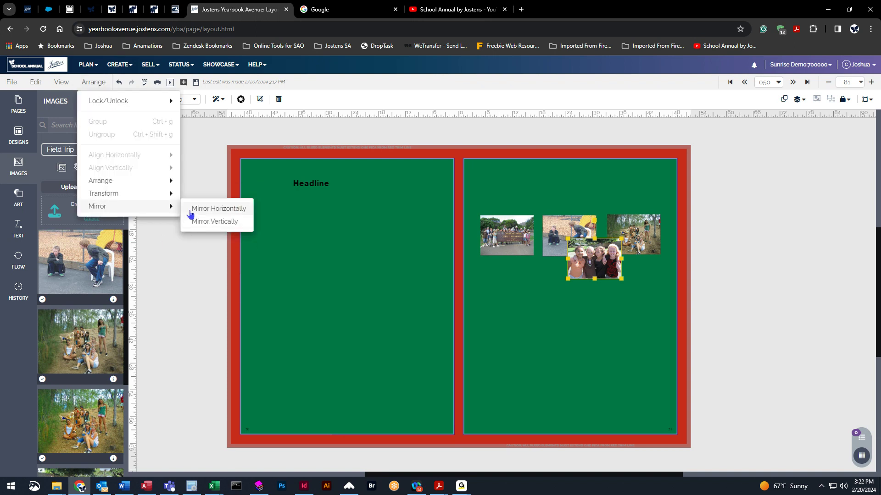
pyautogui.click(219, 223)
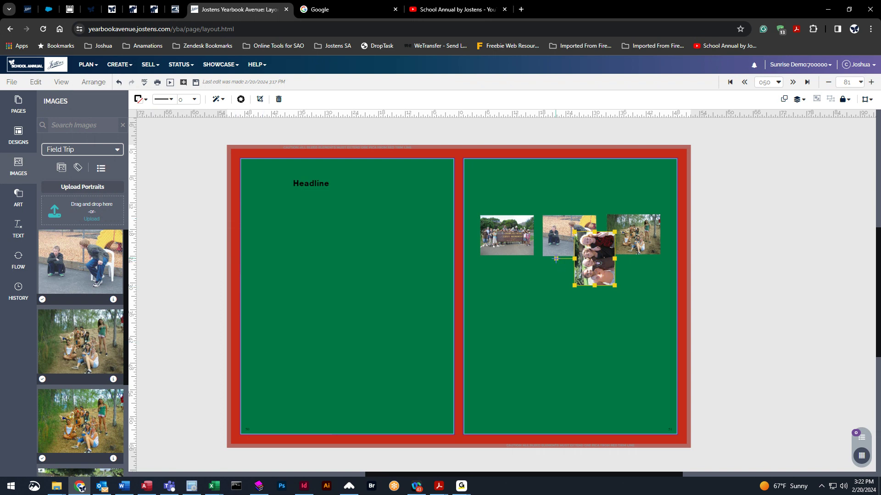
pyautogui.moveTo(555, 258); pyautogui.dragTo(613, 212)
pyautogui.moveTo(602, 260); pyautogui.dragTo(291, 391)
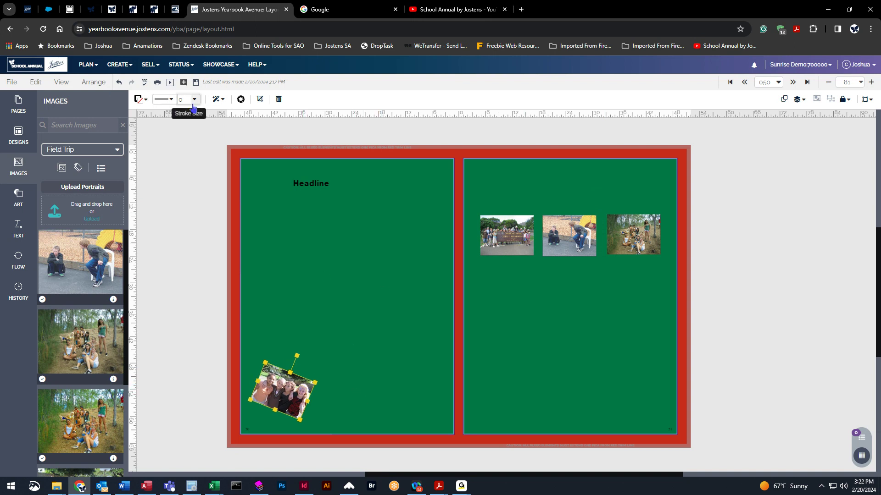
# - Mirror the spread horizontally and undo the mirroring
pyautogui.click(93, 82)
pyautogui.moveTo(136, 210)
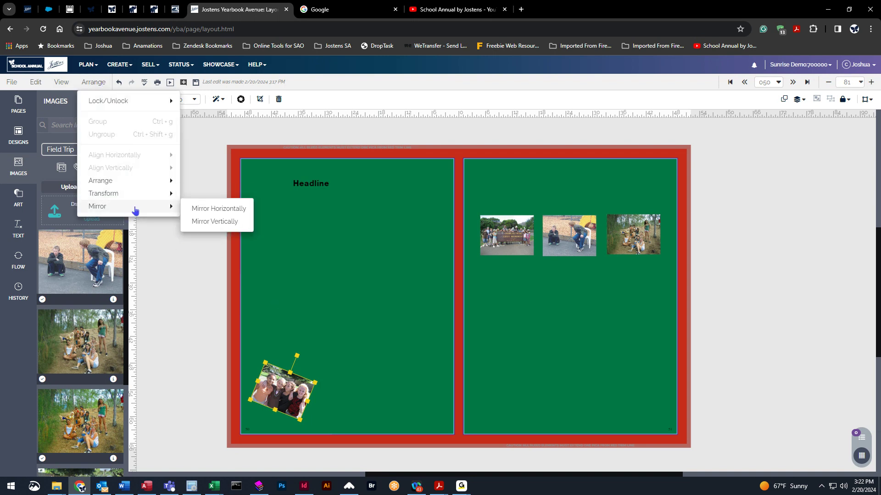
pyautogui.click(223, 208)
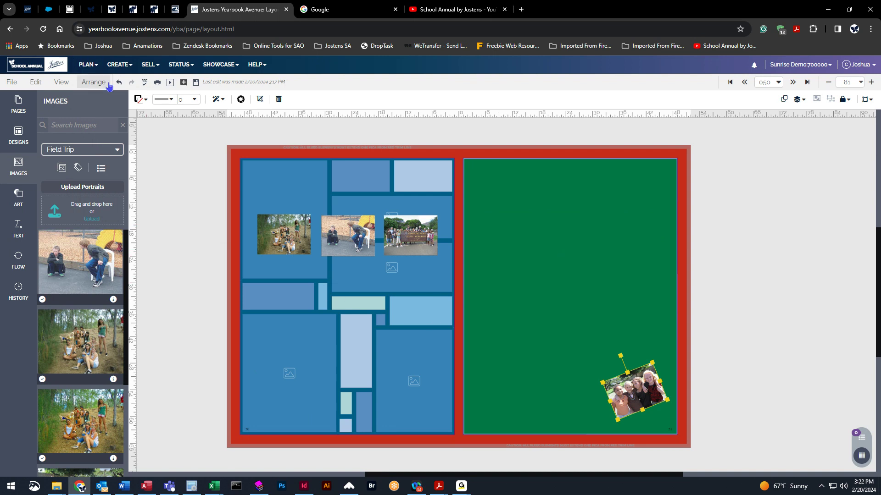
pyautogui.click(119, 82)
pyautogui.click(377, 204)
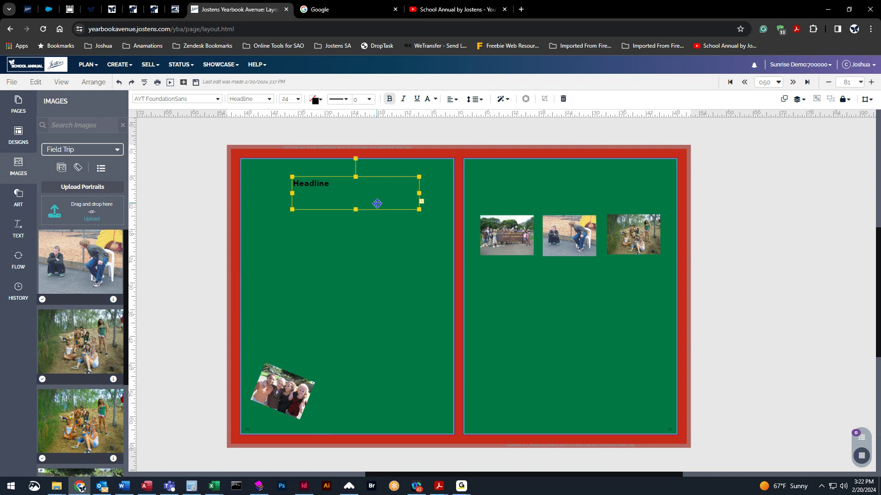
pyautogui.click(355, 274)
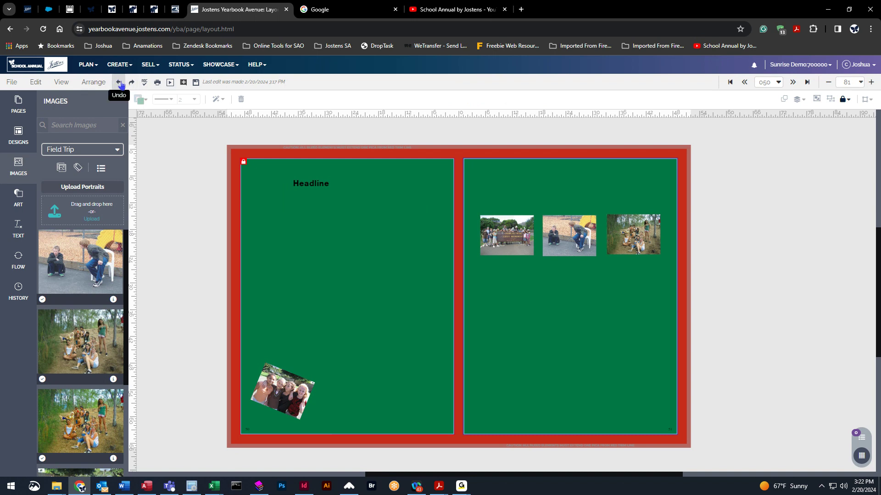
# - Preview the yearbook as a virtual book, page forward from page 001 to spread 014-015, and return to the page 050 layout
pyautogui.click(170, 83)
pyautogui.press('Return')
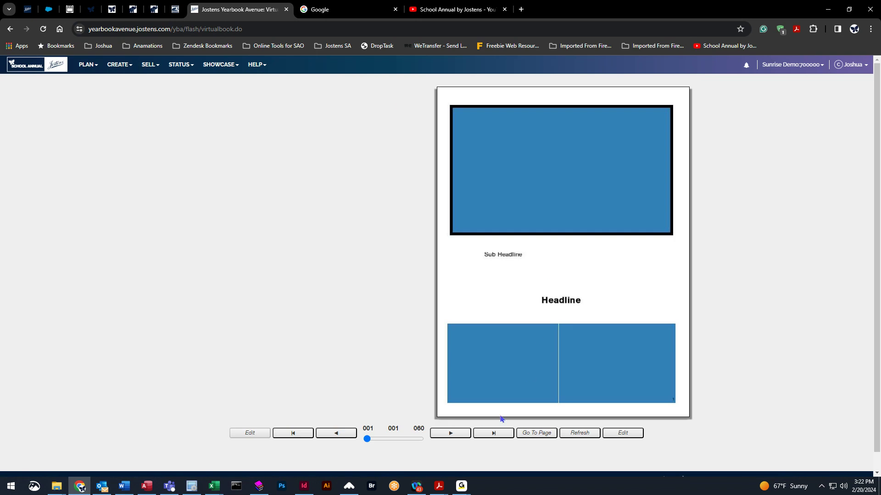
pyautogui.click(463, 435)
pyautogui.click(463, 436)
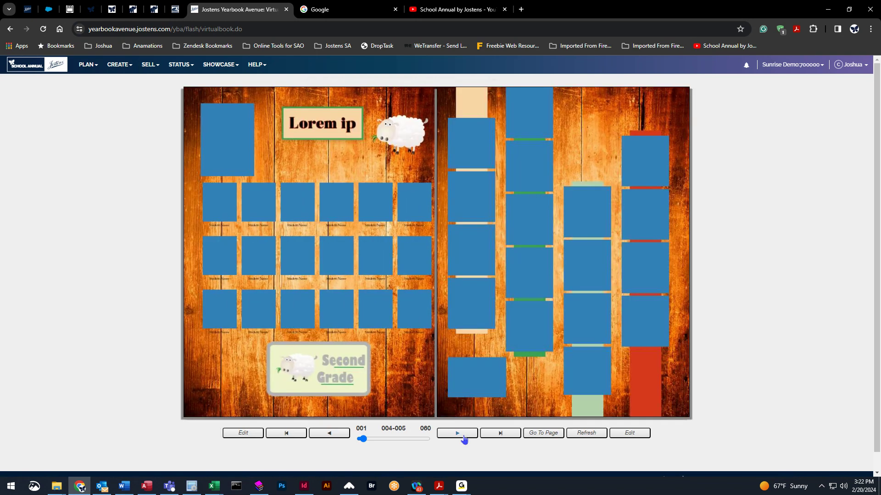
pyautogui.click(464, 437)
pyautogui.click(464, 436)
pyautogui.click(464, 437)
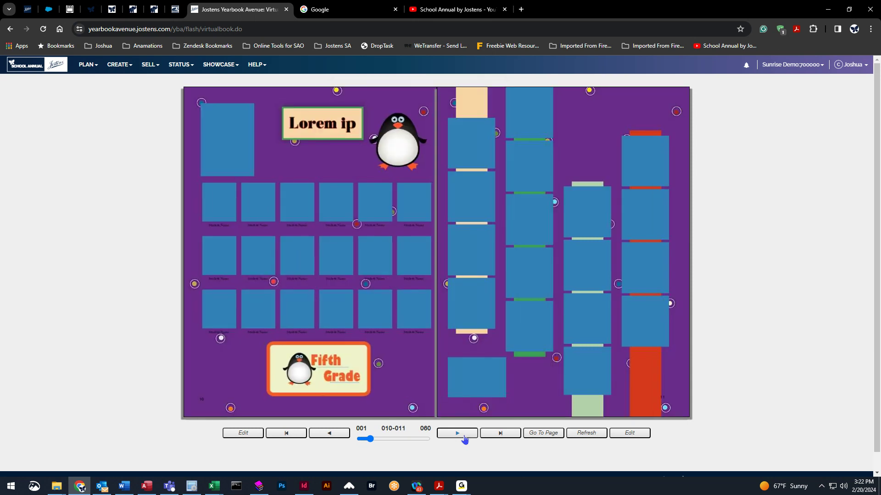
pyautogui.click(464, 436)
pyautogui.click(461, 434)
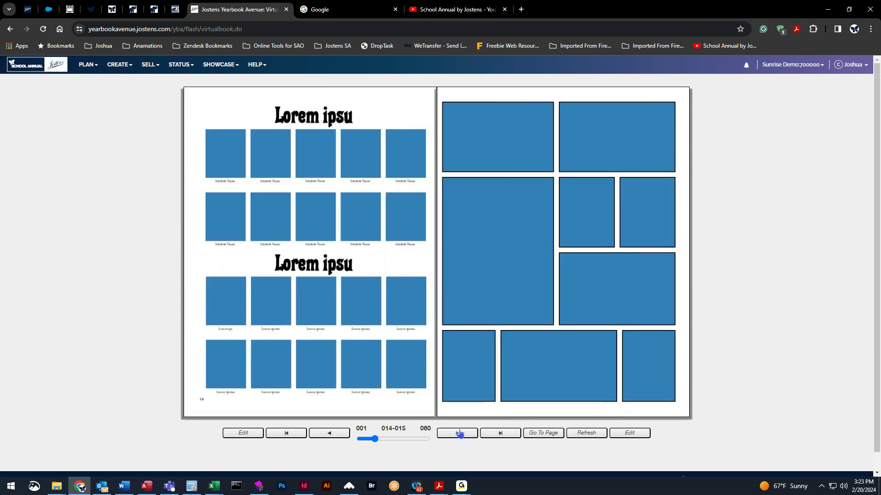
pyautogui.click(213, 93)
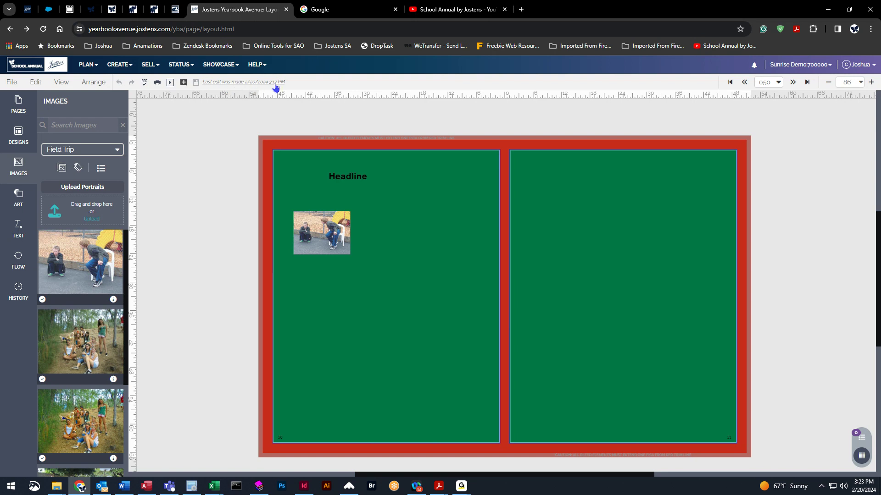
# - View the edit history of page 050, and go to spread 052-053 with the page thumbnails shown
pyautogui.click(246, 83)
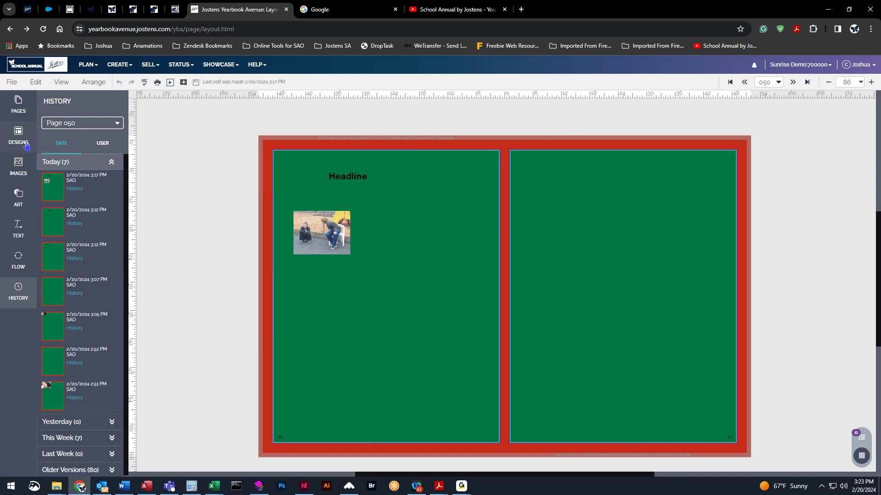
pyautogui.click(23, 109)
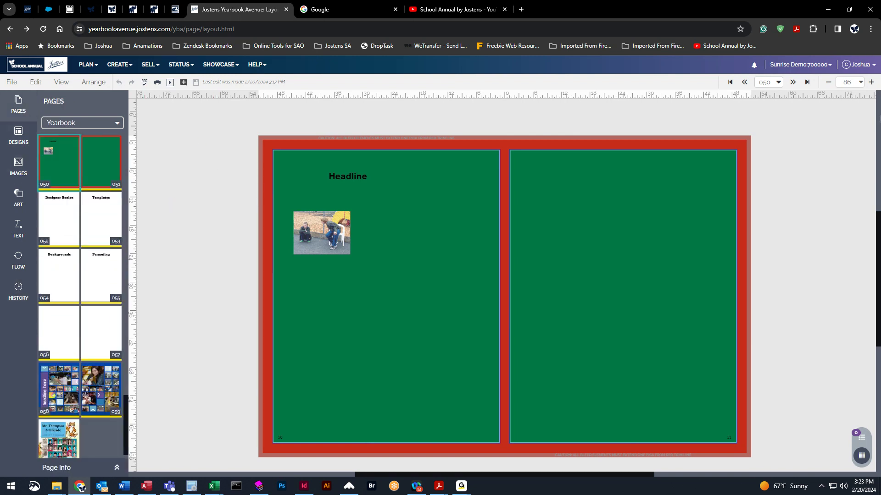
pyautogui.click(792, 82)
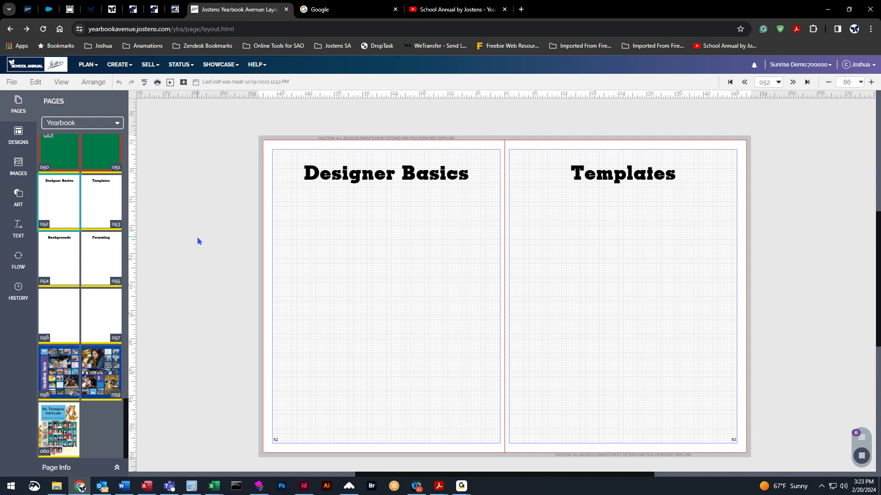
# - Show the Candids category of the Page Surfer designs and browse its spread templates
pyautogui.click(18, 137)
pyautogui.click(51, 150)
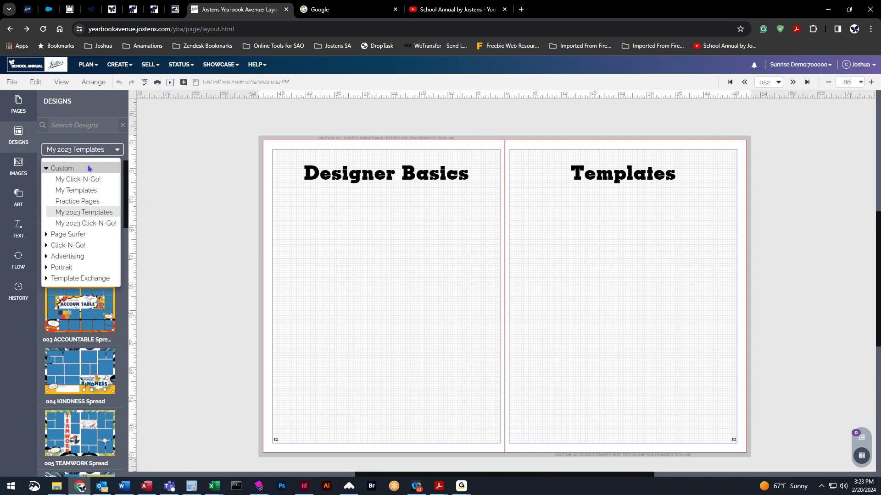
pyautogui.click(46, 169)
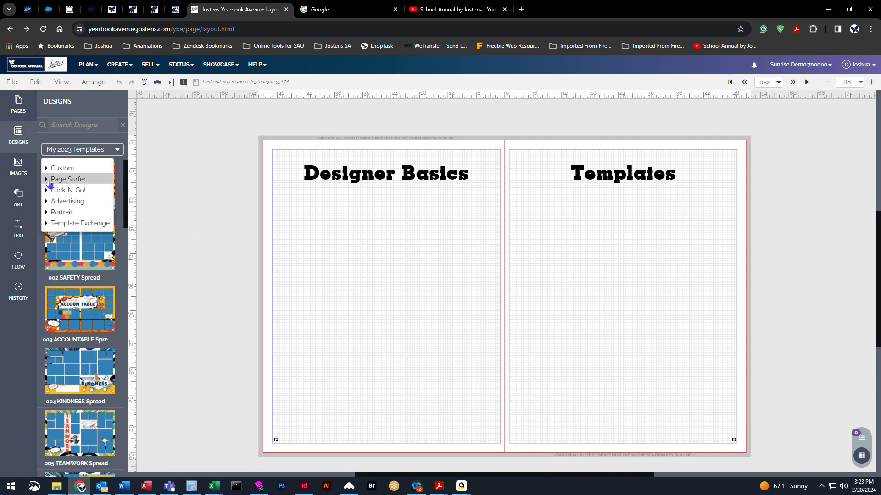
pyautogui.click(46, 180)
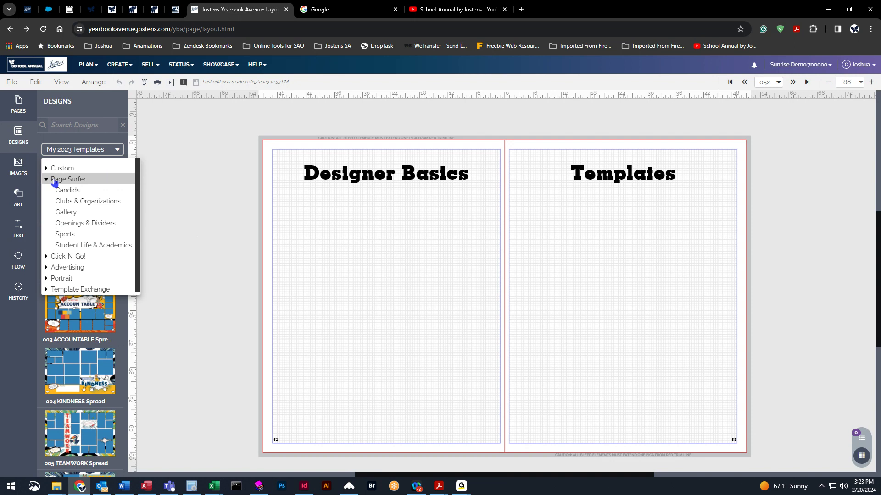
pyautogui.click(78, 194)
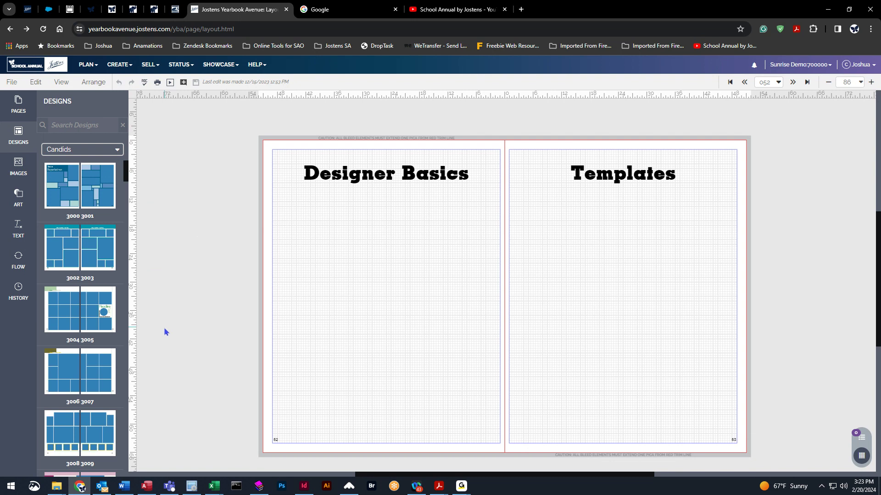
pyautogui.scroll(-1, 80, 287)
pyautogui.scroll(-8, 80, 289)
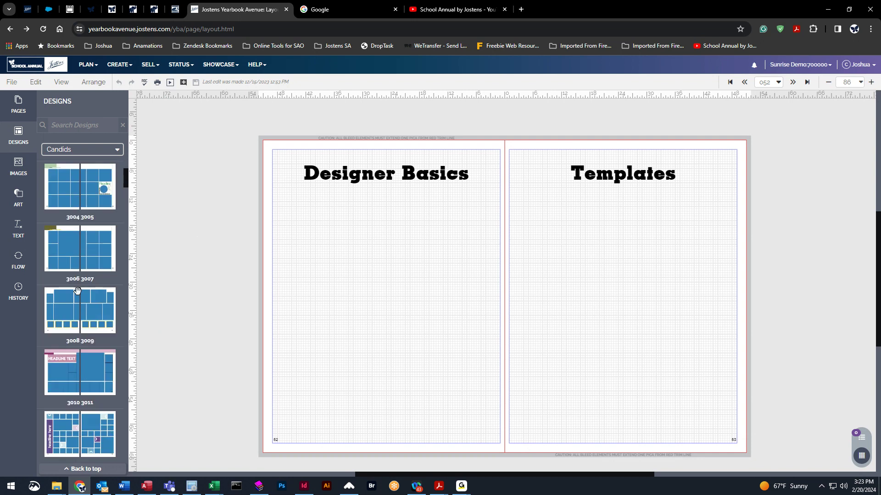
pyautogui.scroll(-8, 87, 301)
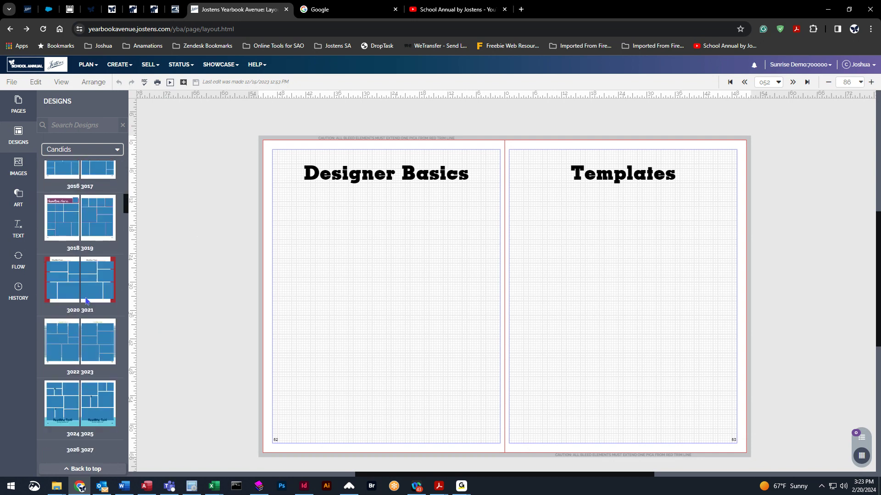
pyautogui.scroll(-6, 87, 301)
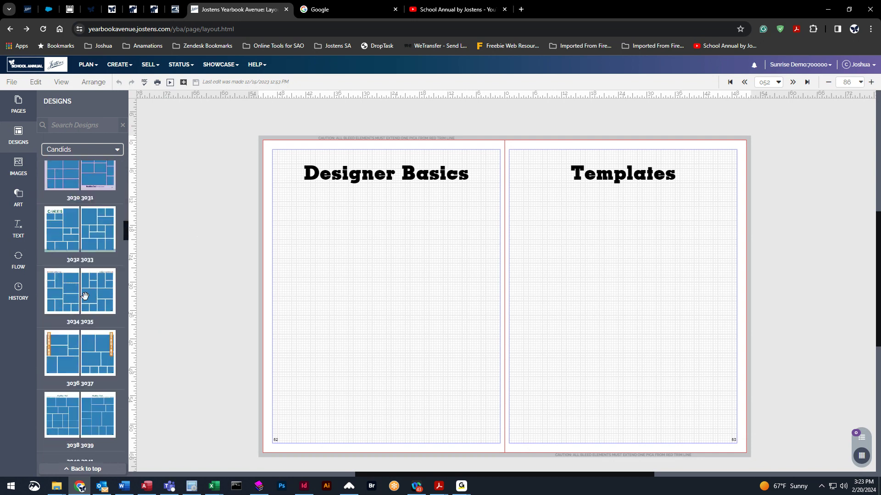
pyautogui.scroll(5, 85, 296)
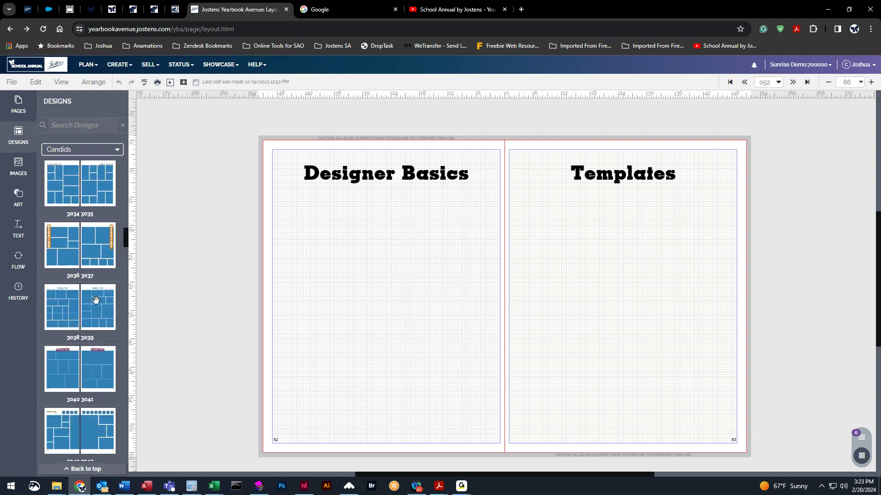
pyautogui.scroll(5, 87, 261)
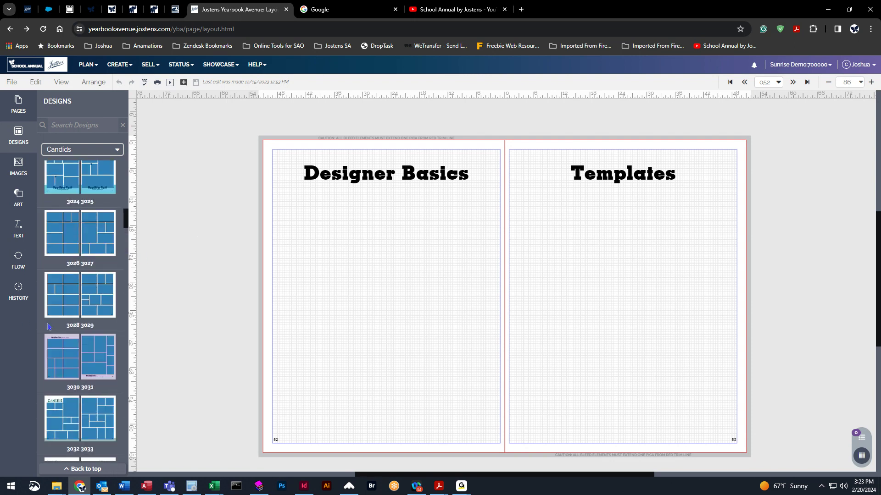
pyautogui.moveTo(64, 211); pyautogui.dragTo(396, 250)
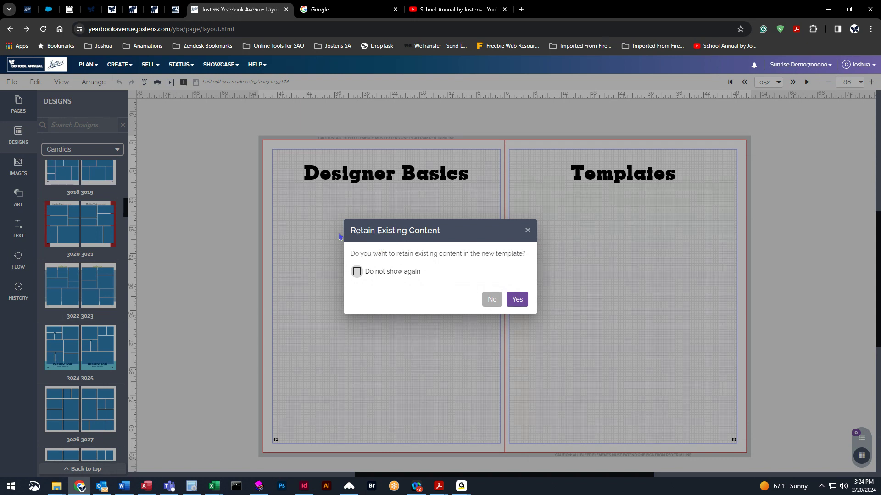
pyautogui.click(528, 231)
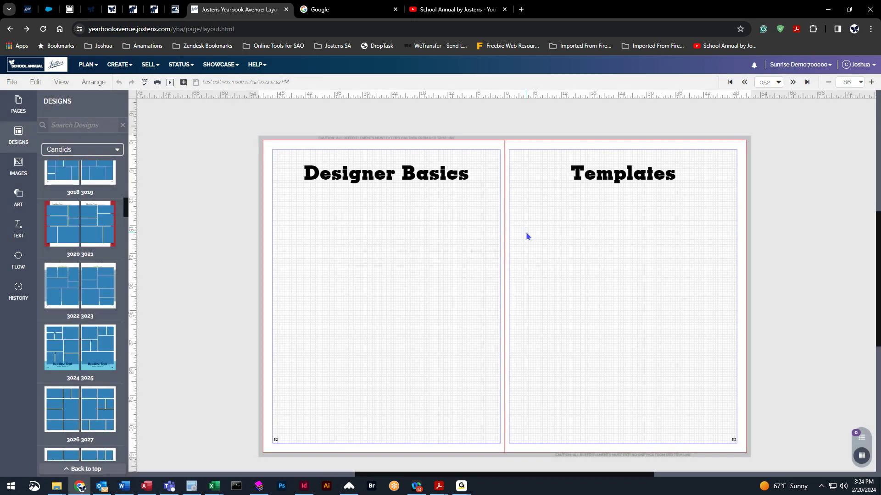
# - Change the background color of page 052 to black
pyautogui.rightClick(204, 196)
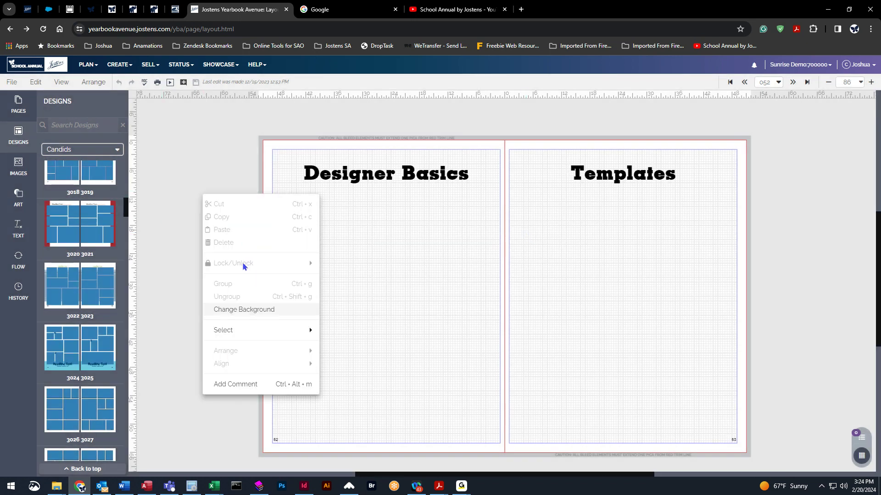
pyautogui.click(250, 309)
pyautogui.click(791, 149)
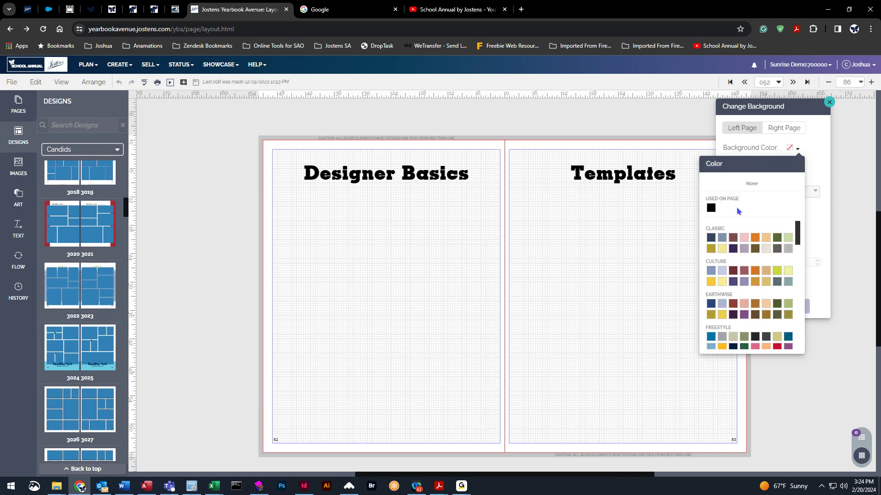
pyautogui.click(711, 210)
pyautogui.click(829, 101)
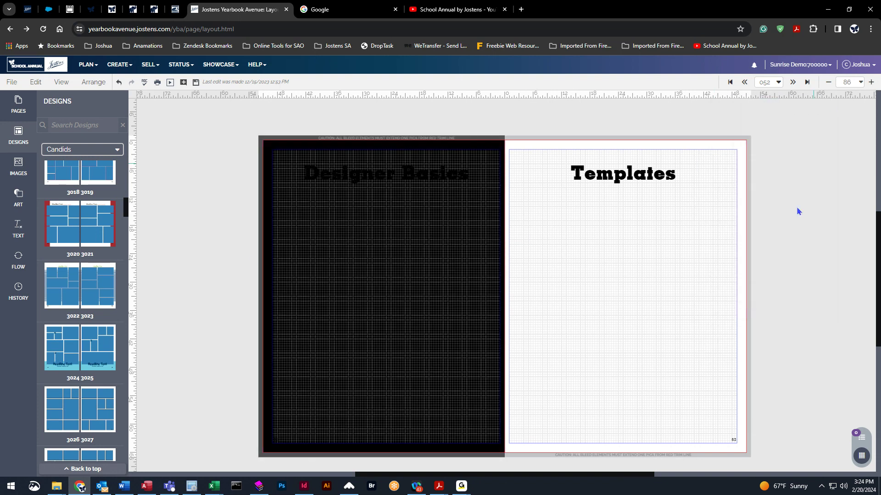
# - Apply the Candids template 3020 to page 052 without retaining existing content, and undo it
pyautogui.moveTo(57, 220); pyautogui.dragTo(384, 244)
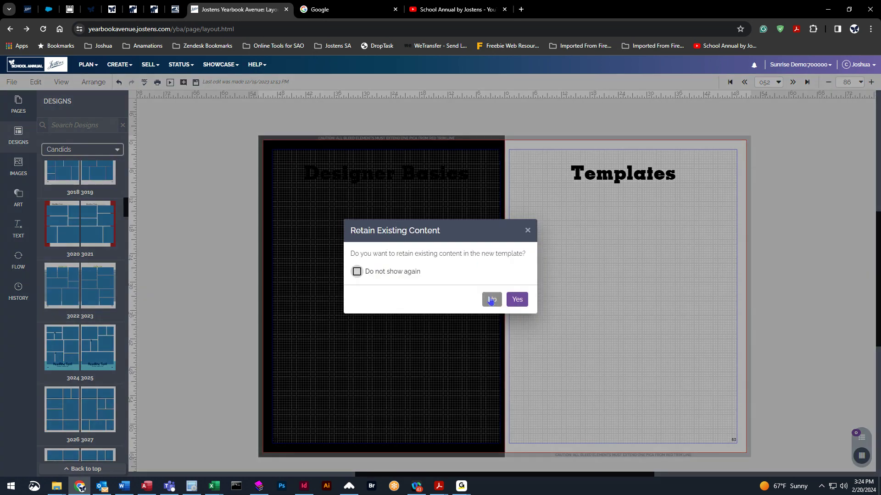
pyautogui.click(490, 300)
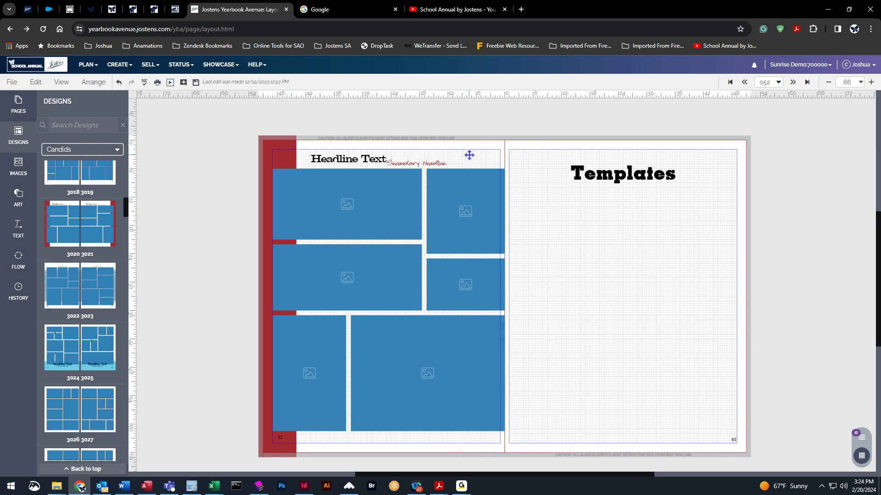
pyautogui.click(119, 82)
# - Apply the Candids template 3020 to page 052 and 3021 to page 053, retaining the existing content
pyautogui.moveTo(53, 216); pyautogui.dragTo(397, 275)
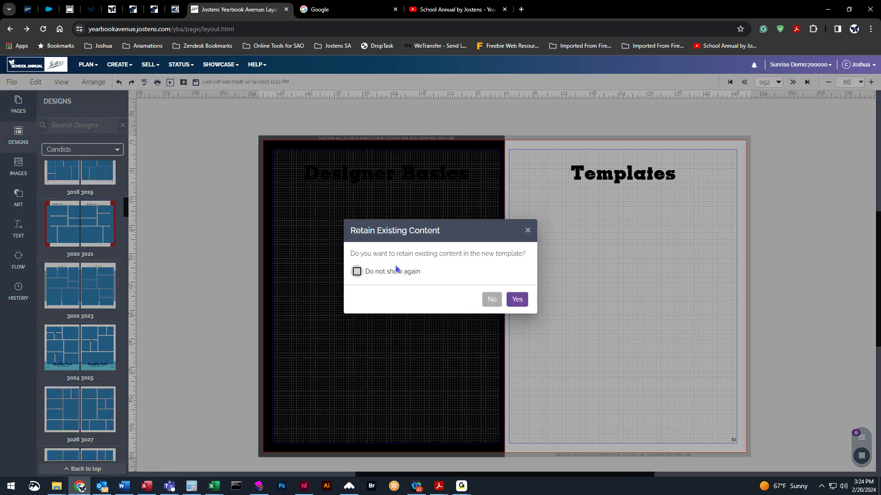
pyautogui.click(517, 300)
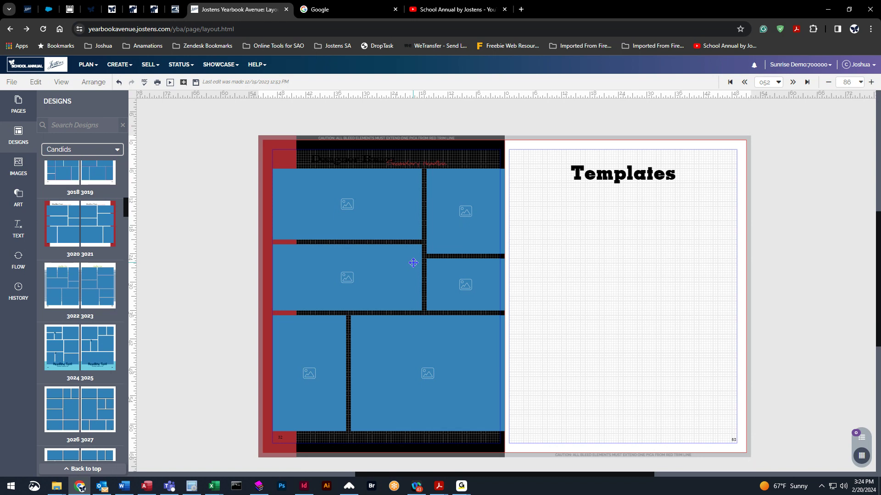
pyautogui.click(352, 160)
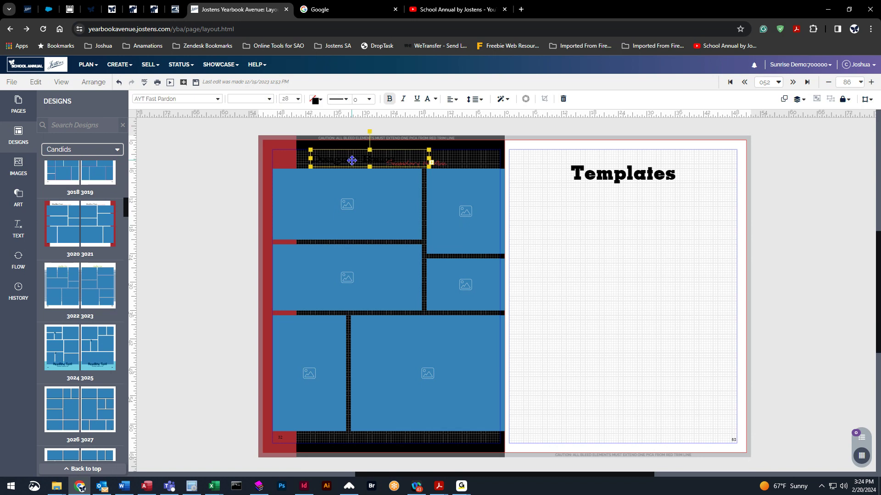
pyautogui.click(224, 254)
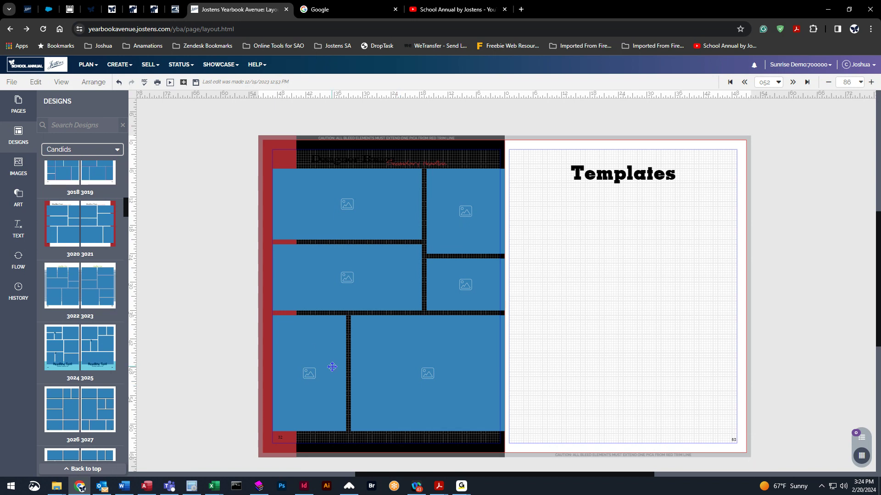
pyautogui.moveTo(96, 212); pyautogui.dragTo(560, 262)
pyautogui.click(493, 300)
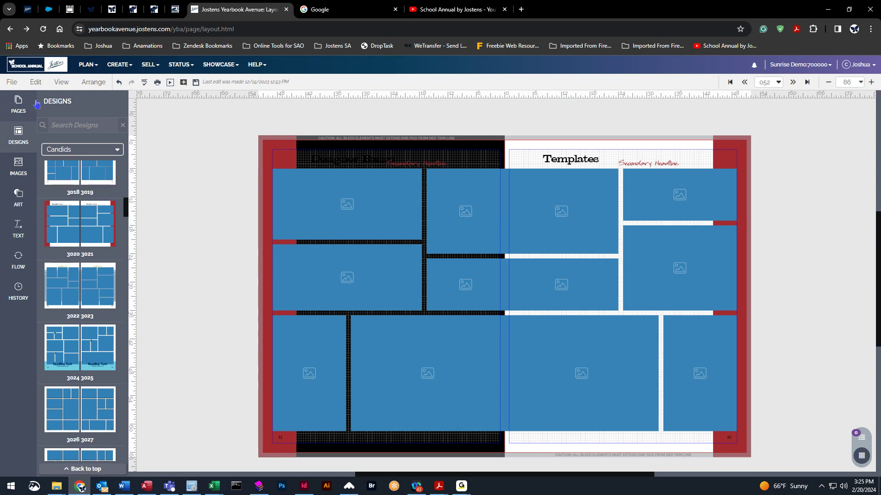
# - Save both pages of the spread as a template named Test
pyautogui.click(13, 83)
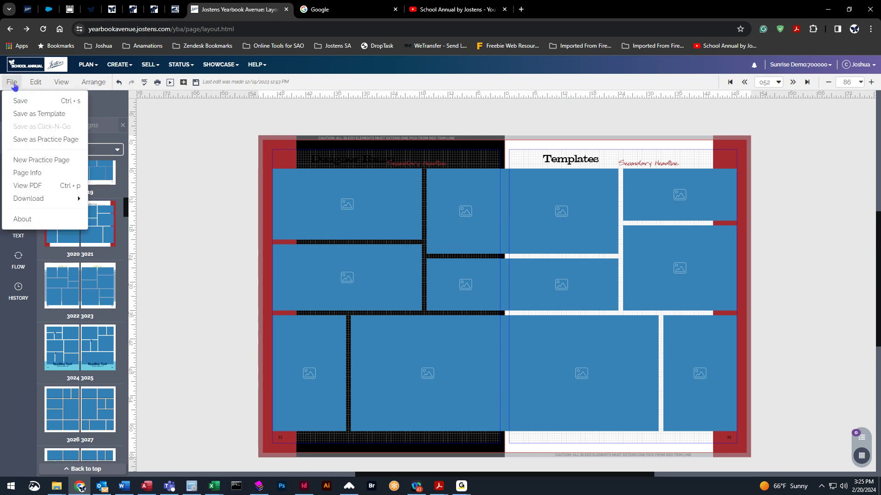
pyautogui.click(24, 114)
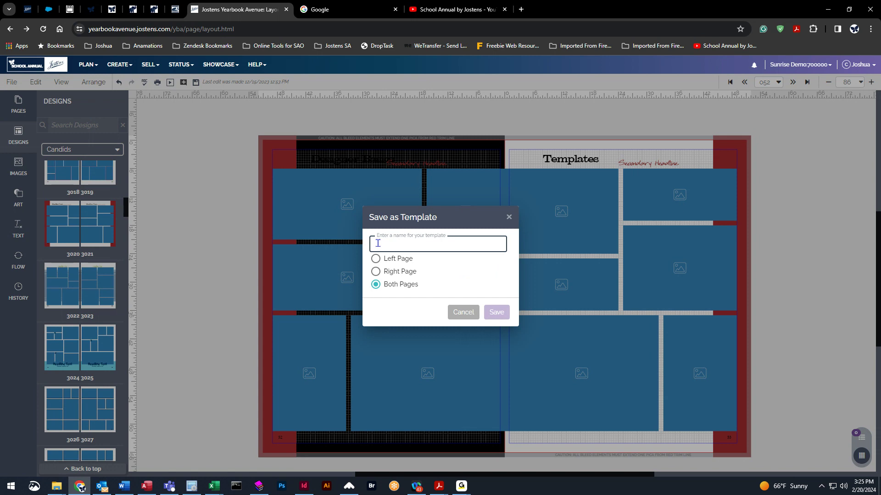
pyautogui.write('Test')
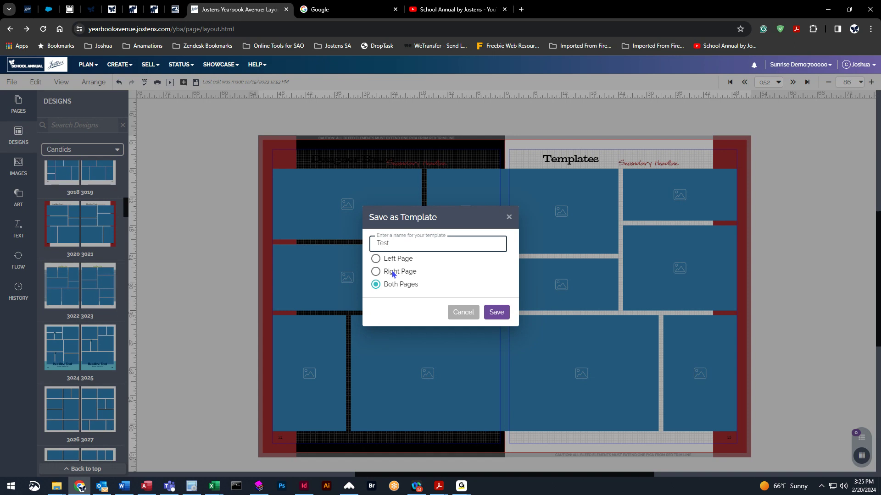
pyautogui.click(374, 258)
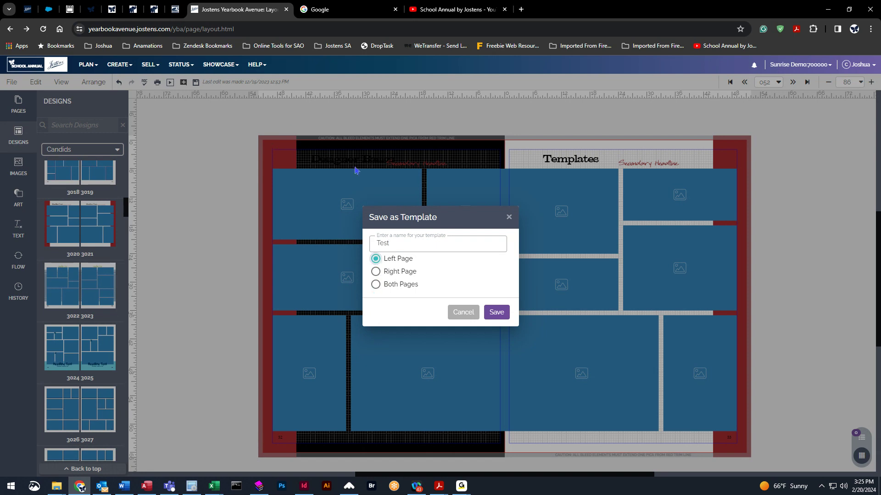
pyautogui.click(378, 286)
pyautogui.click(497, 313)
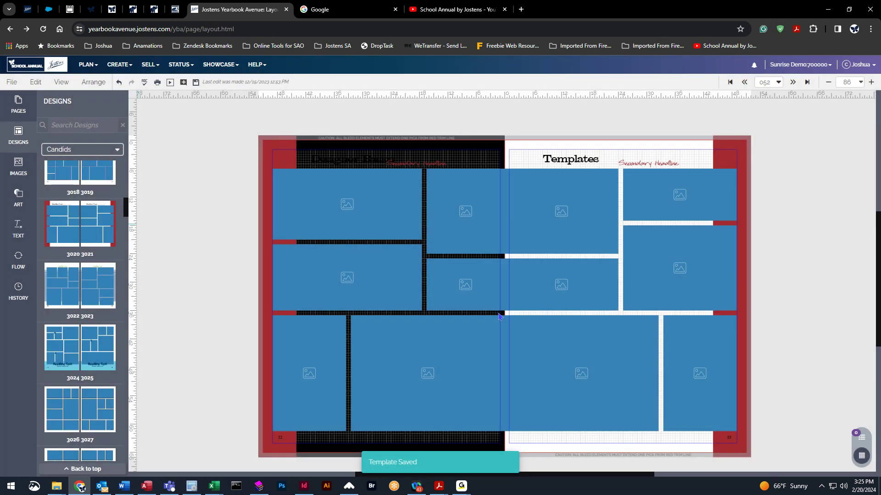
# - Show the custom My Templates designs and preview the saved Test template
pyautogui.click(85, 152)
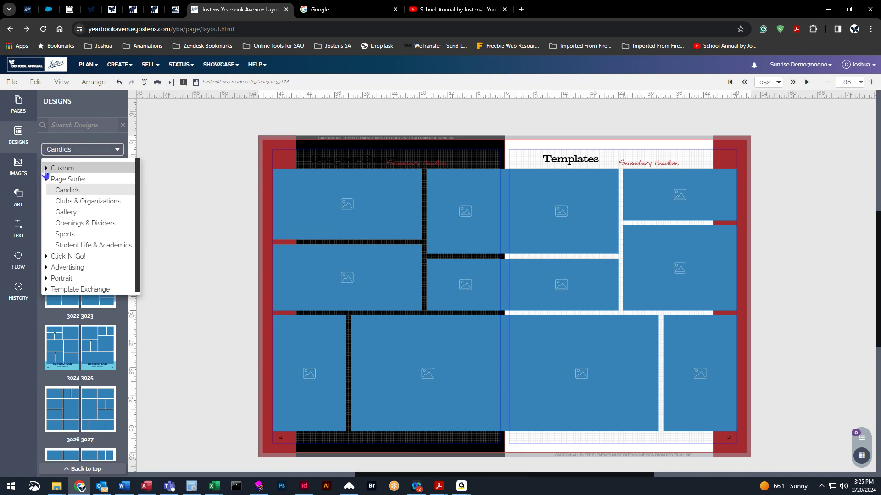
pyautogui.click(45, 169)
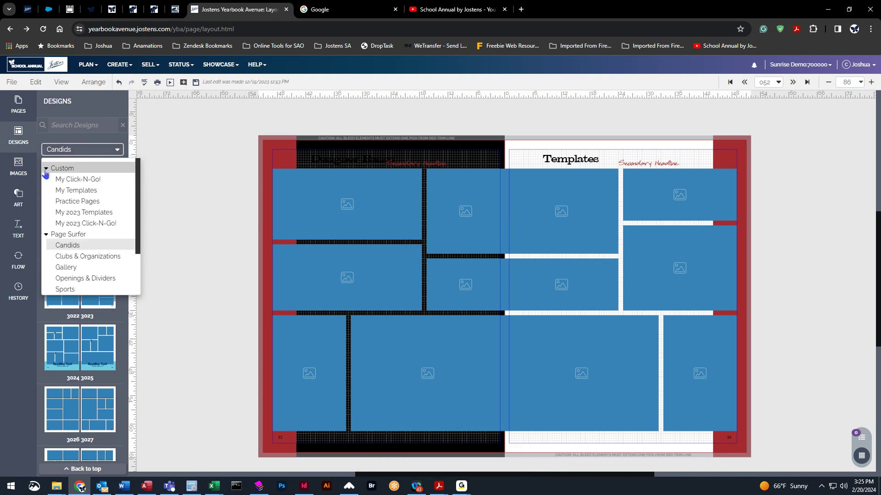
pyautogui.click(75, 192)
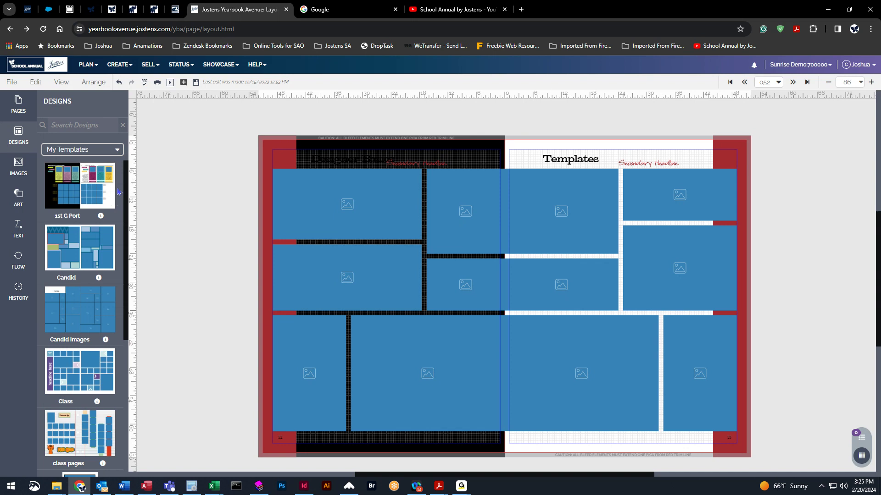
pyautogui.moveTo(128, 188); pyautogui.dragTo(137, 351)
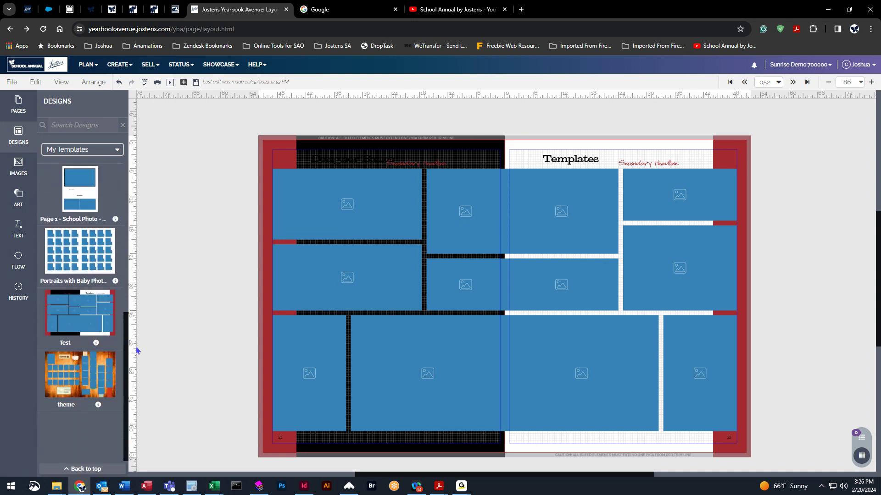
pyautogui.moveTo(73, 299)
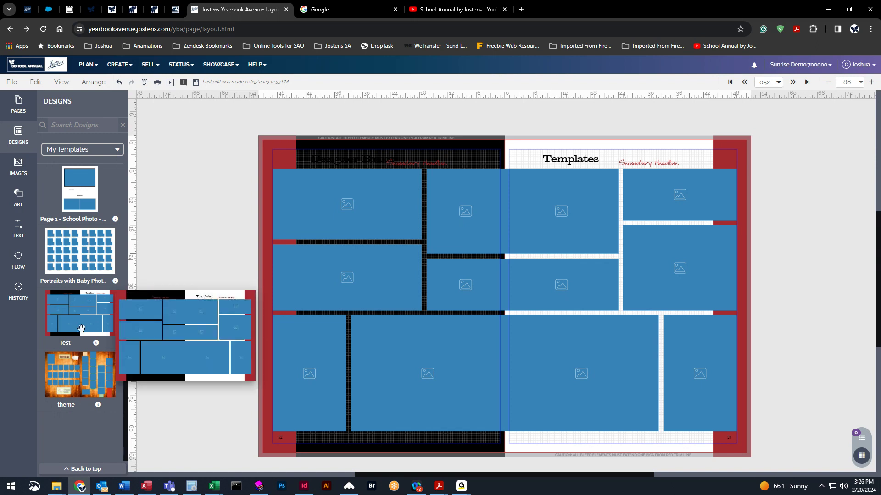
# - Go to spread 054-055, saving the changes made to spread 052-053
pyautogui.click(745, 83)
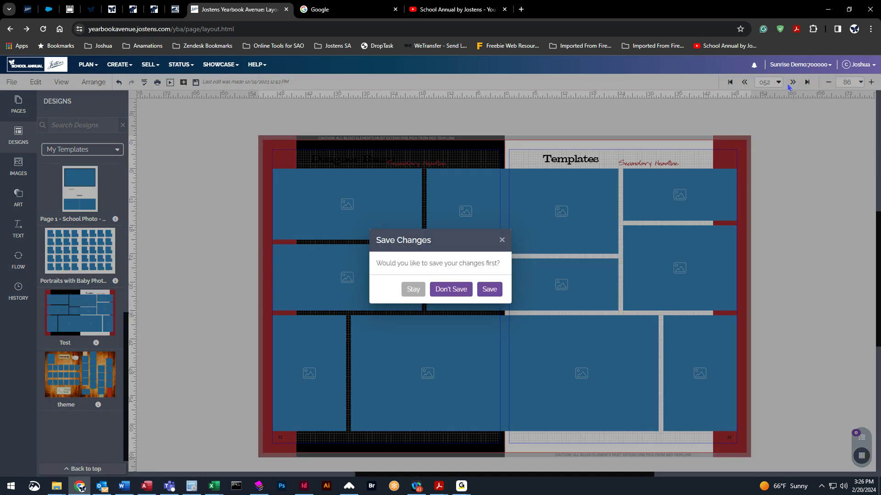
pyautogui.click(488, 293)
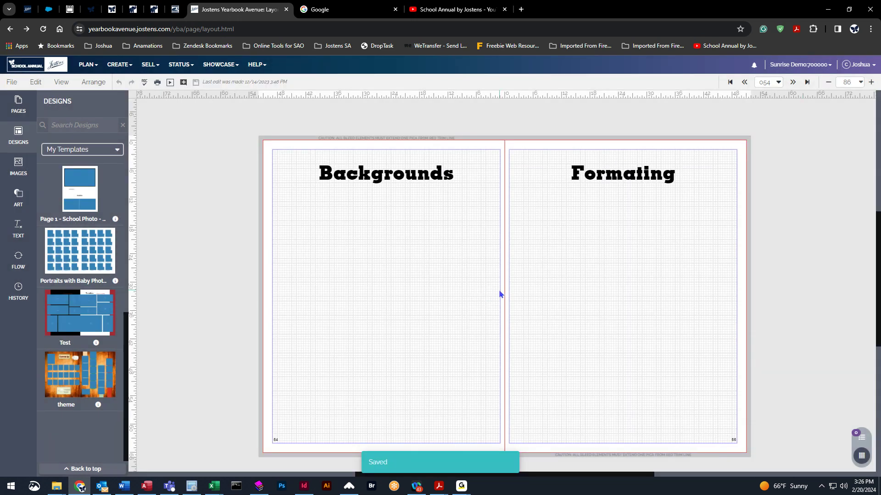
# - Apply the Test template to spread 054-055, retaining the existing content, and undo it
pyautogui.moveTo(102, 294); pyautogui.dragTo(518, 249)
pyautogui.click(523, 301)
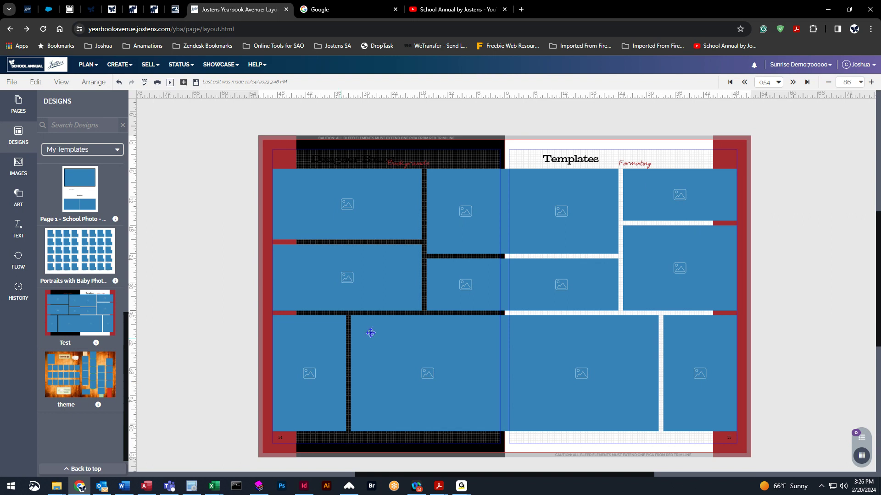
pyautogui.click(119, 83)
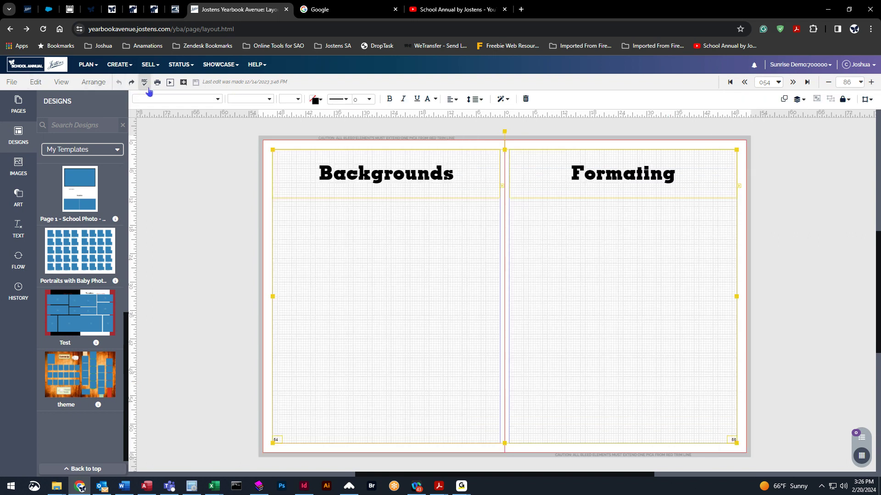
# - Return to spread 052-053 and restore page 052 to the newest of the older versions in its edit history
pyautogui.click(743, 83)
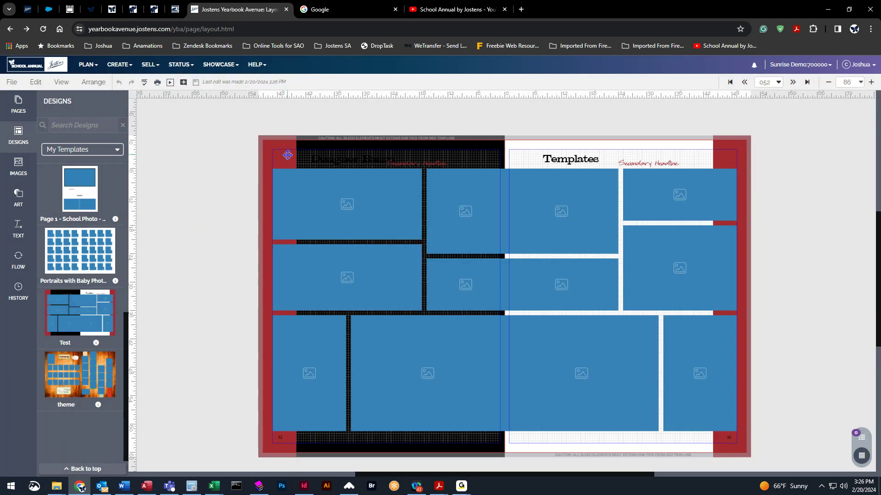
pyautogui.moveTo(256, 133); pyautogui.dragTo(651, 305)
pyautogui.click(18, 292)
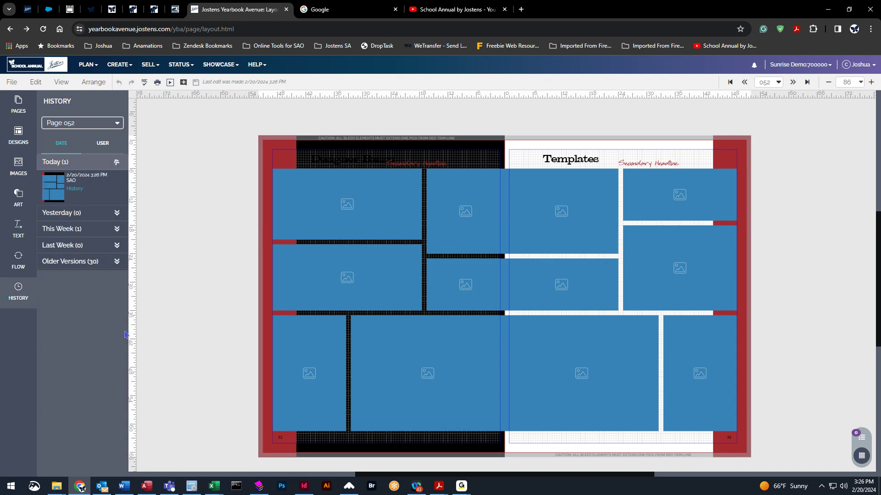
pyautogui.click(69, 261)
pyautogui.click(52, 250)
# - Restore page 053 to its 12/15/2023 12:53 PM version from the edit history, and show the page thumbnails
pyautogui.click(81, 123)
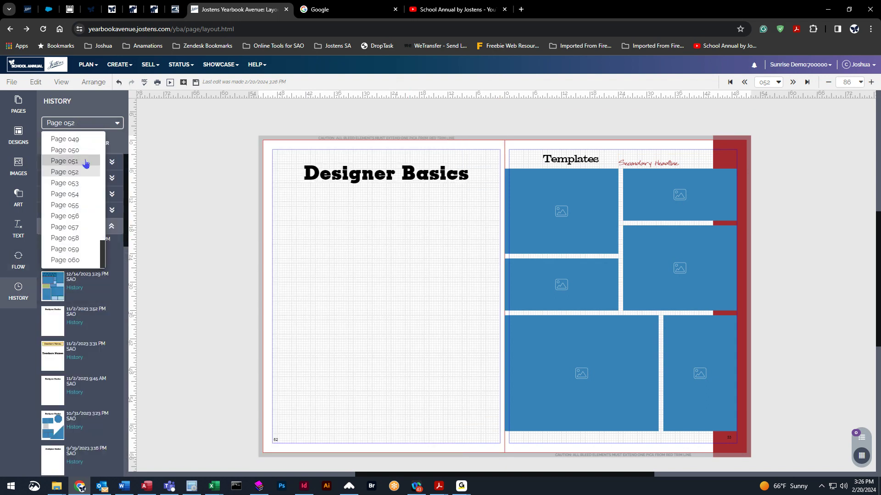
pyautogui.click(81, 183)
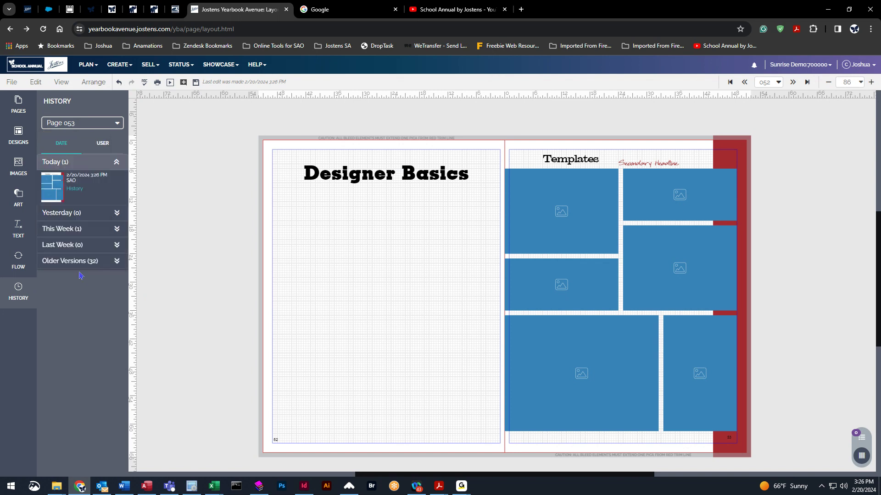
pyautogui.click(82, 263)
pyautogui.click(52, 257)
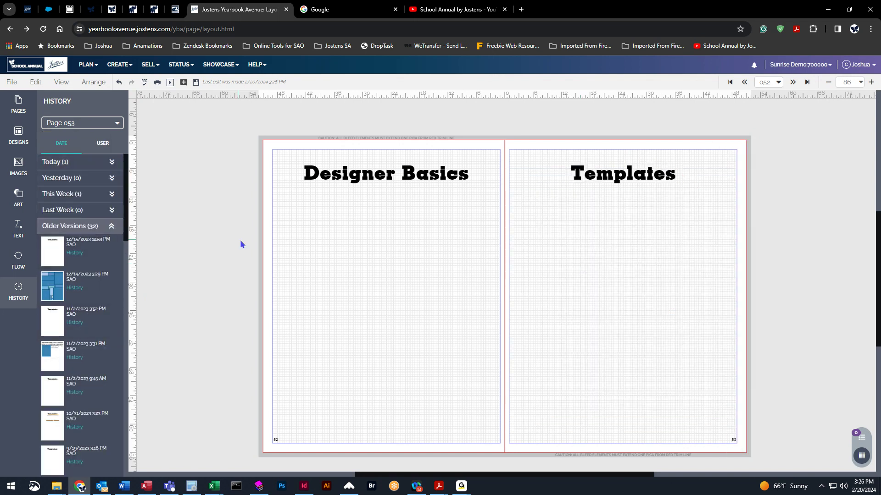
pyautogui.click(22, 115)
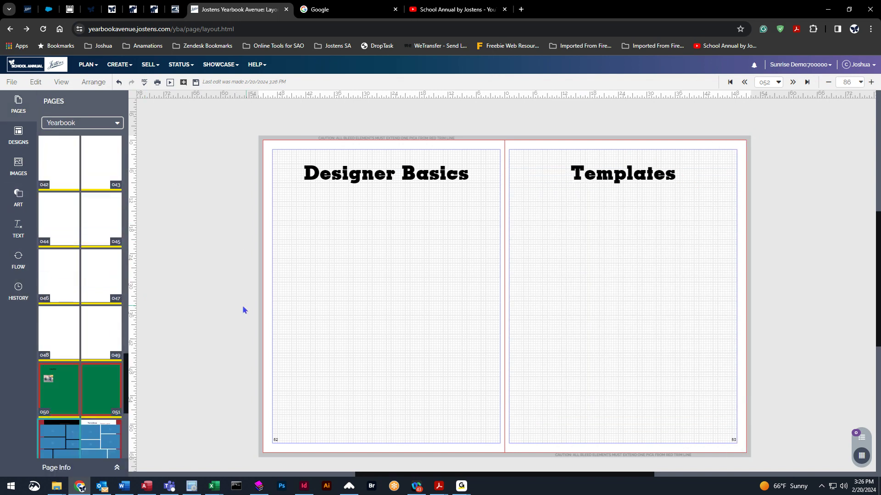
# - Show the Page Surfer designs in the Clubs & Organizations category
pyautogui.click(18, 135)
pyautogui.click(83, 150)
pyautogui.click(49, 235)
pyautogui.click(101, 256)
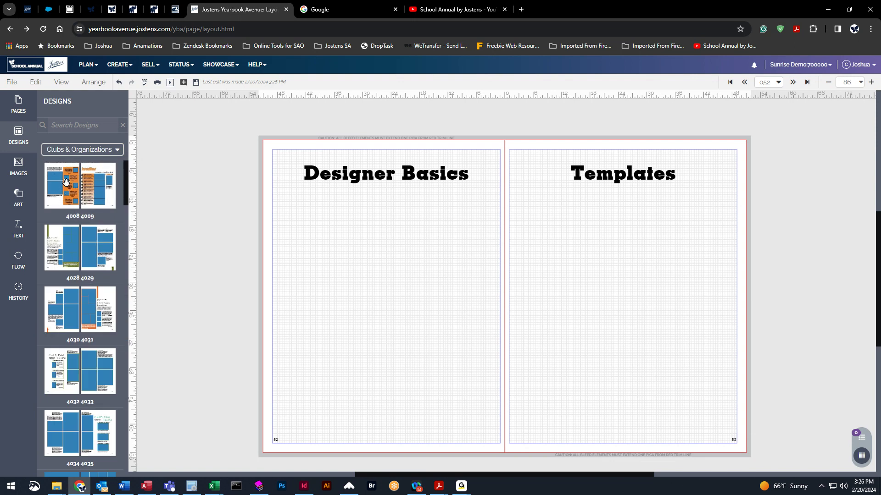
# - Move the Designer Basics heading onto page 053 and apply the first page of design 4008 4009 to page 052
pyautogui.moveTo(334, 177); pyautogui.dragTo(621, 238)
pyautogui.click(53, 184)
pyautogui.click(515, 299)
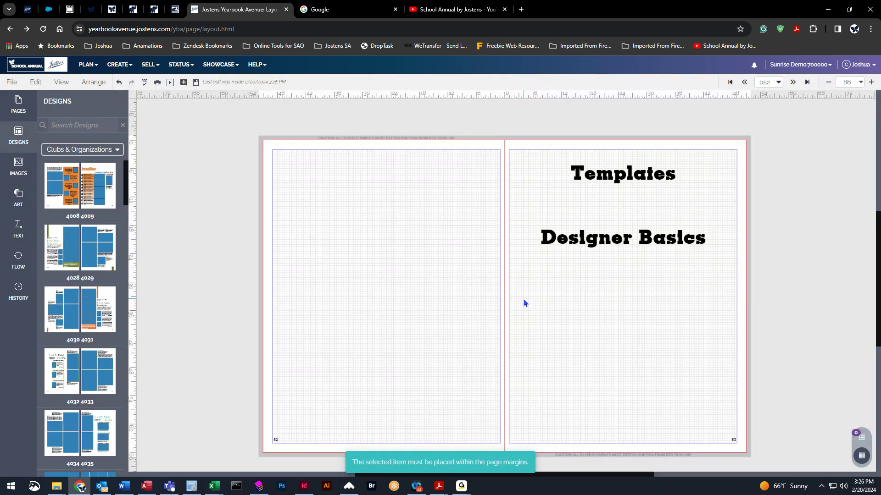
pyautogui.moveTo(46, 172); pyautogui.dragTo(410, 225)
pyautogui.click(531, 301)
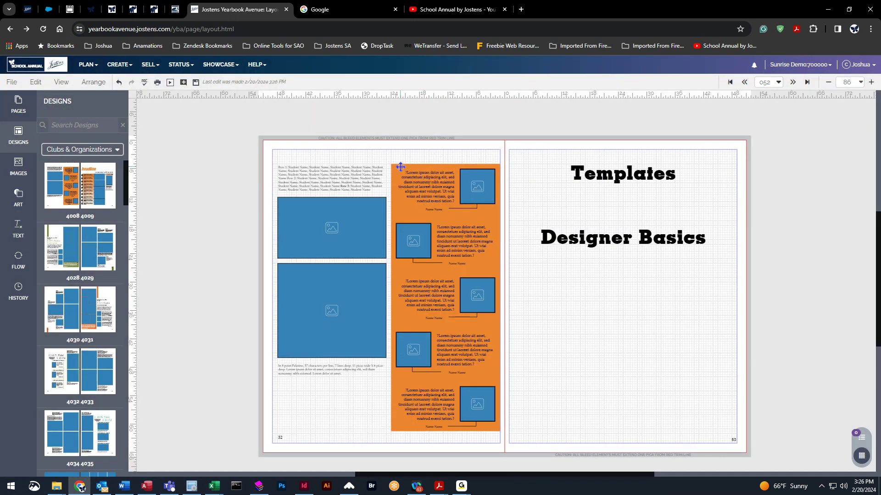
# - Change the fill of the orange background shape on page 052 to dark red
pyautogui.click(400, 167)
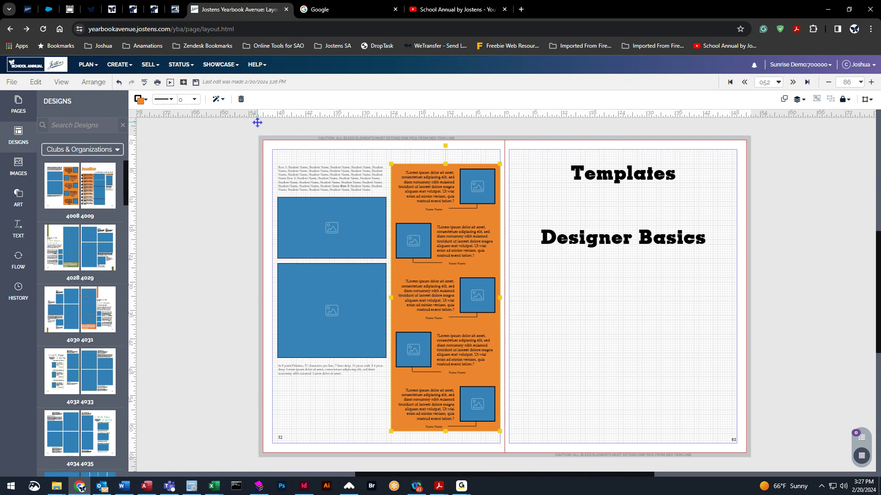
pyautogui.click(226, 167)
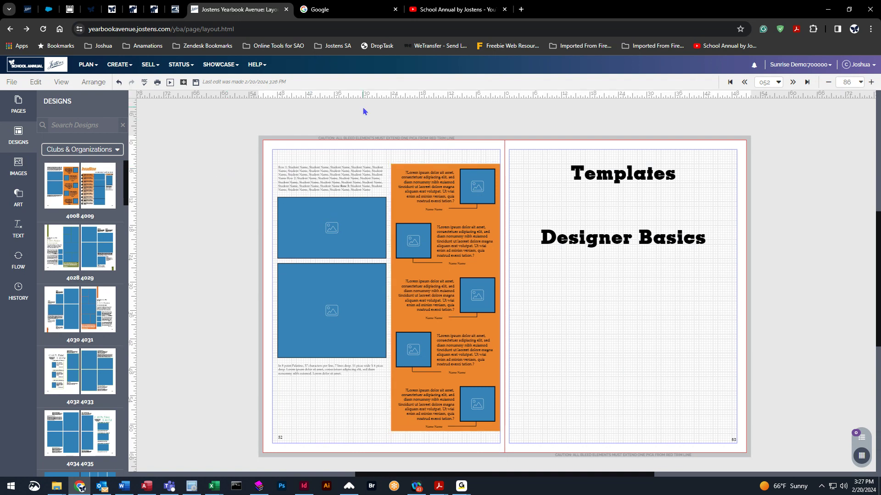
pyautogui.click(401, 164)
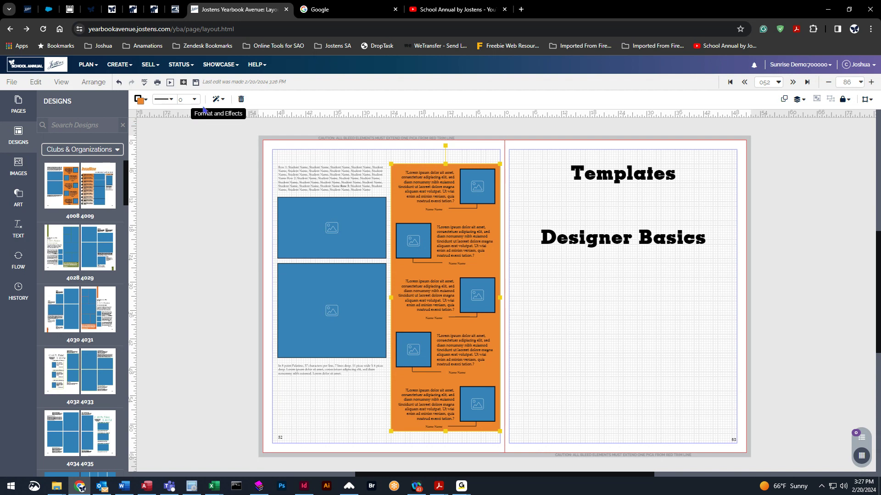
pyautogui.click(140, 99)
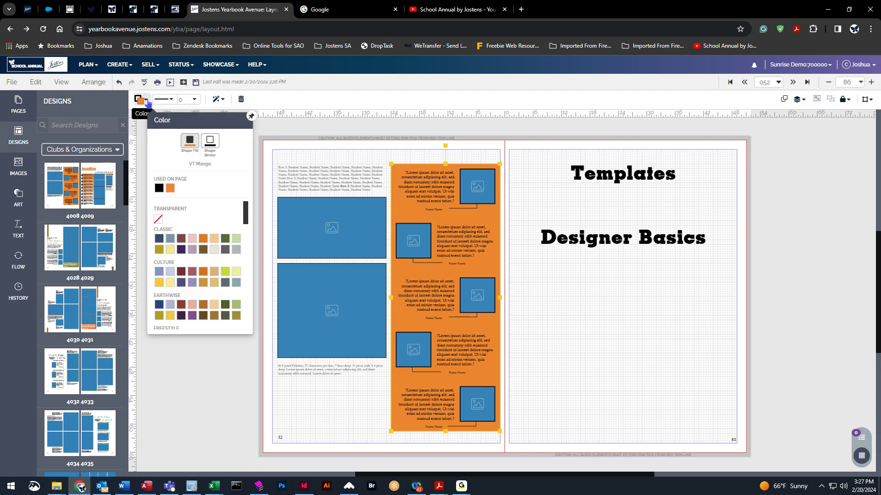
pyautogui.scroll(-5, 221, 246)
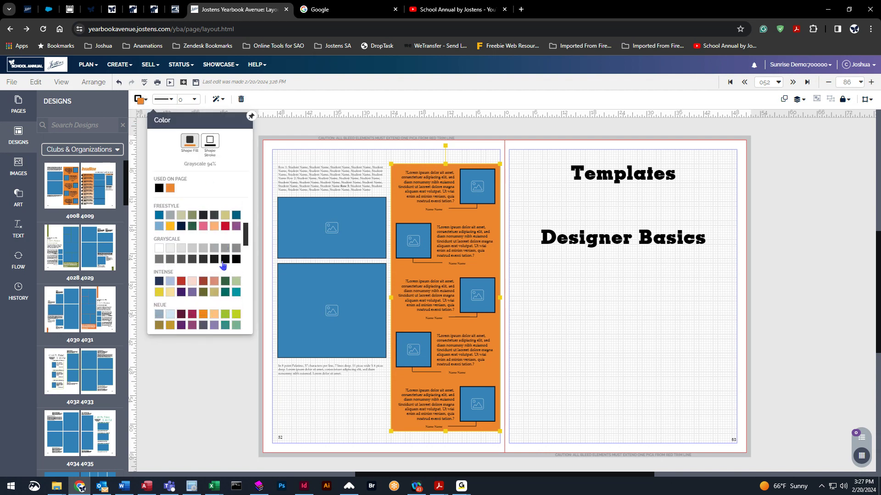
pyautogui.click(203, 252)
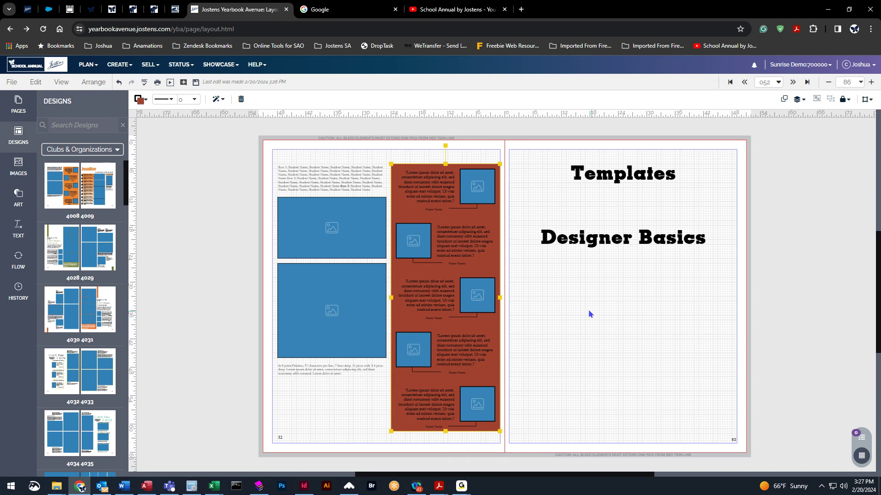
pyautogui.click(608, 350)
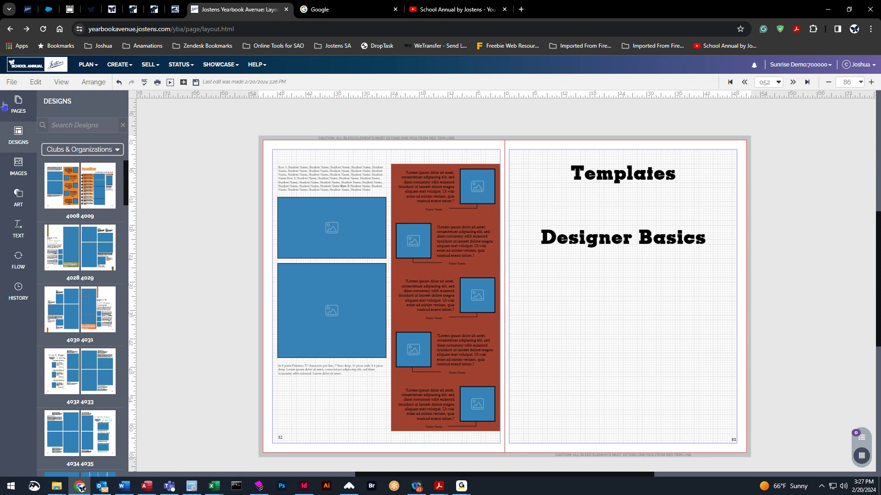
# - Undo the fill change, the applied Clubs & Organizations design and the move of the Designer Basics heading
pyautogui.click(119, 83)
pyautogui.click(119, 83)
pyautogui.click(119, 83)
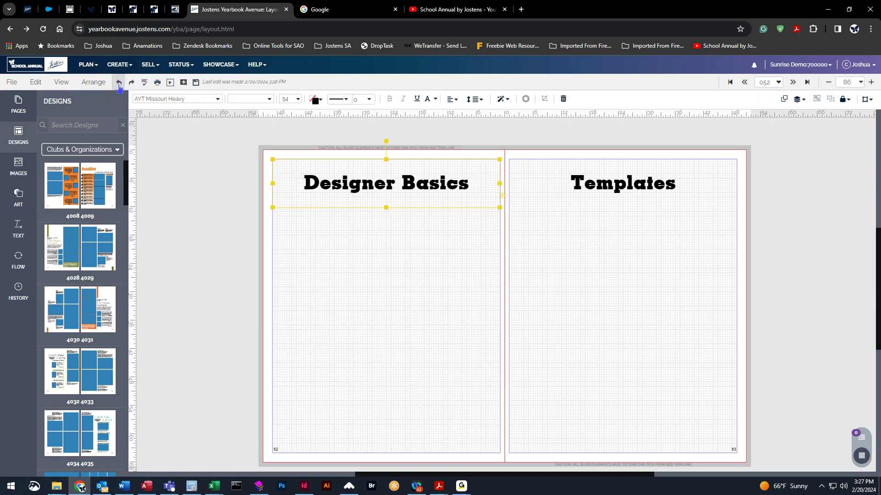
pyautogui.click(170, 275)
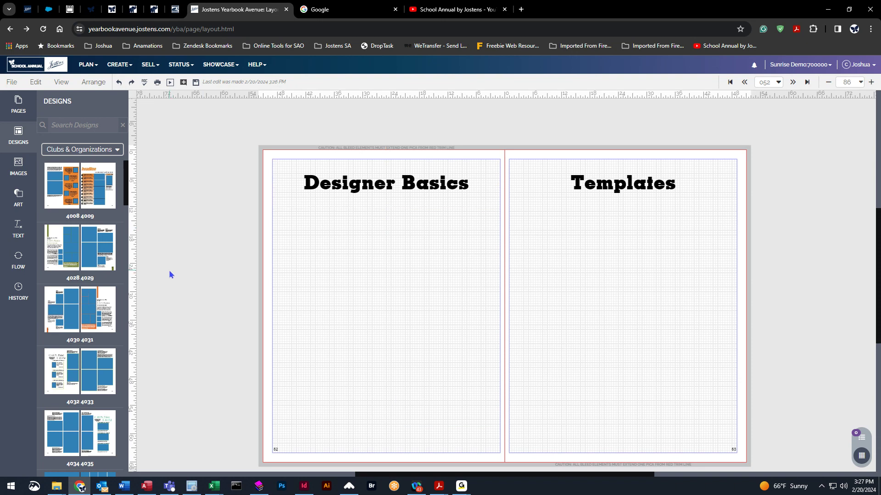
# - Browse the Page Surfer categories Gallery and Openings & Dividers, and show the Sports designs
pyautogui.click(87, 150)
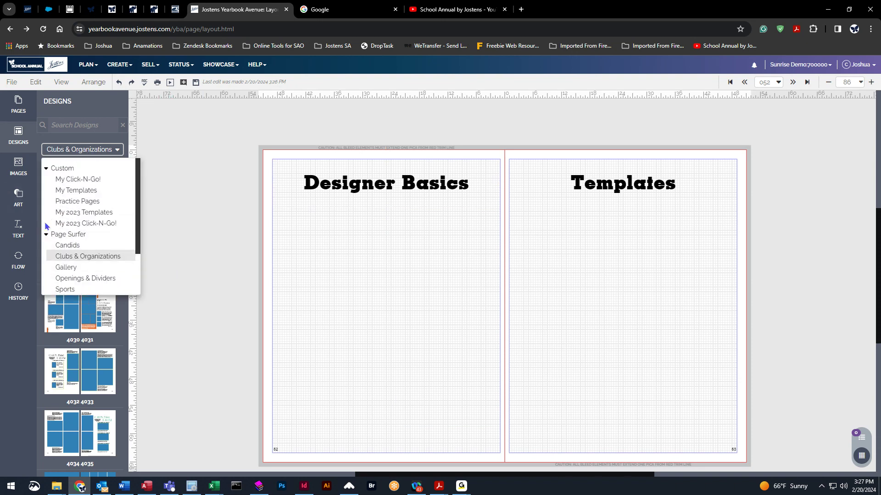
pyautogui.scroll(-2, 110, 229)
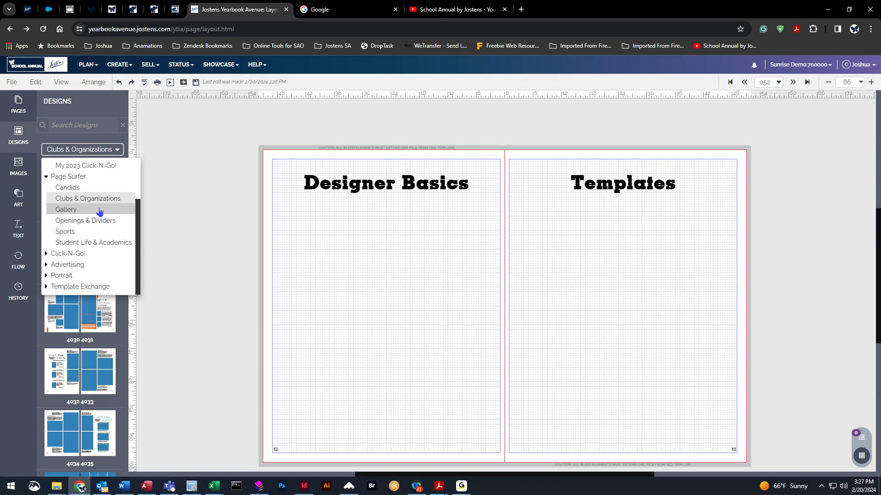
pyautogui.click(100, 210)
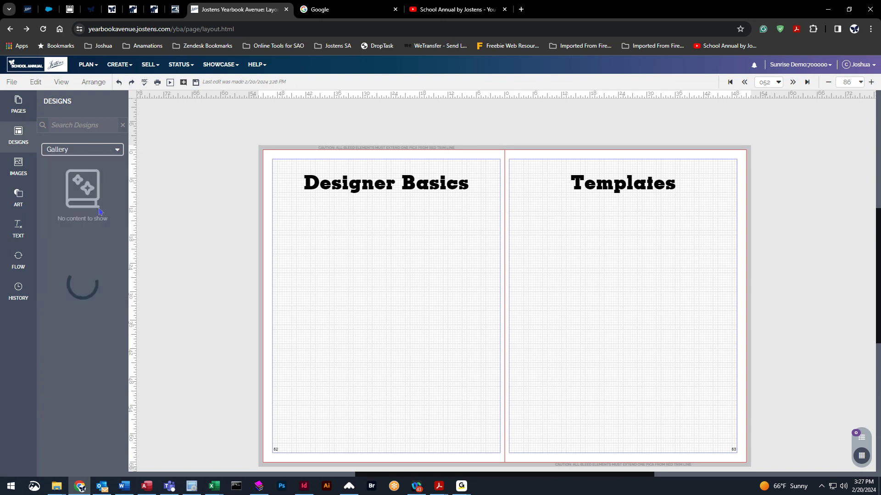
pyautogui.click(84, 150)
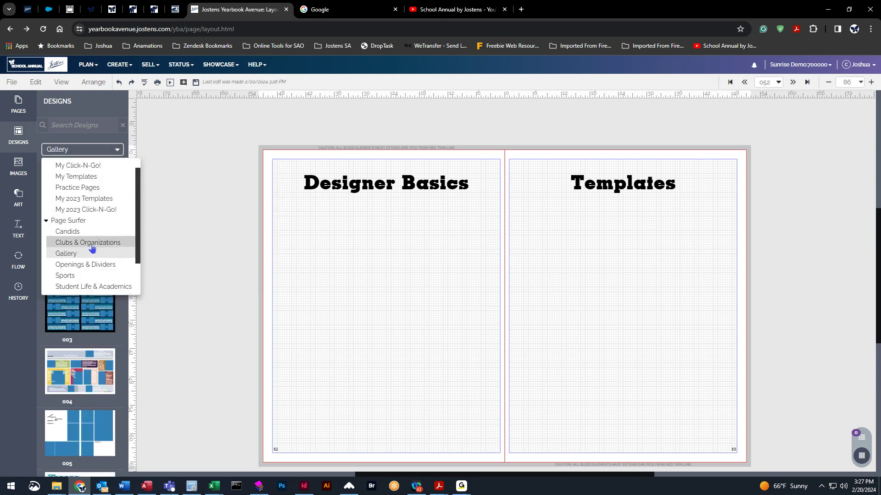
pyautogui.click(93, 264)
pyautogui.click(83, 152)
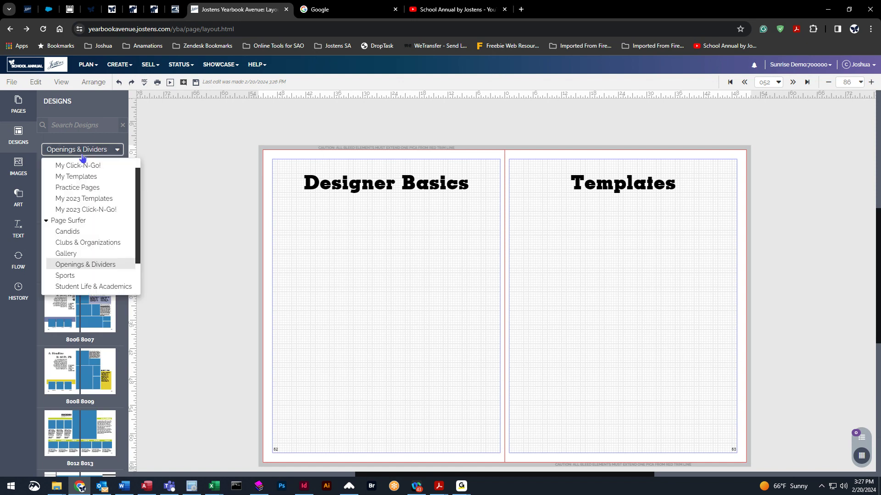
pyautogui.click(79, 276)
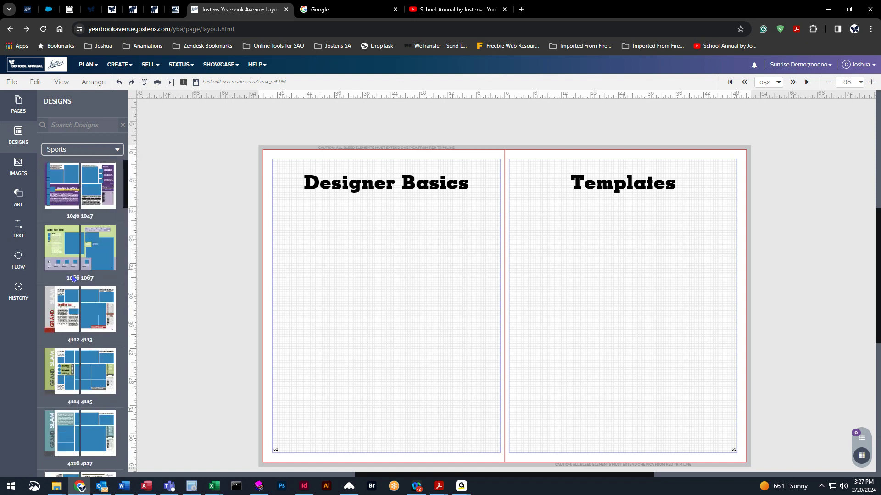
# - Apply the second page of Sports design 6000 6001 to page 053, keeping the Templates heading text, and undo it
pyautogui.scroll(-4, 74, 278)
pyautogui.moveTo(75, 274)
pyautogui.scroll(-2, 75, 273)
pyautogui.moveTo(84, 339)
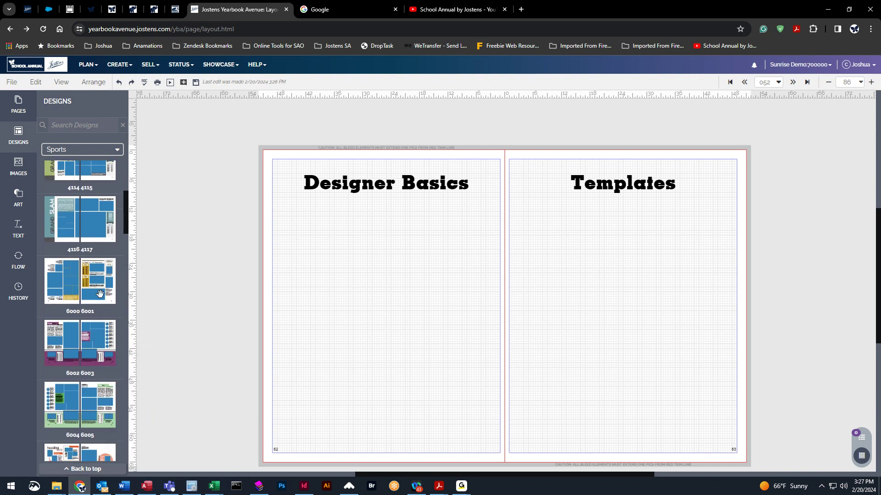
pyautogui.moveTo(91, 278); pyautogui.dragTo(617, 273)
pyautogui.click(515, 299)
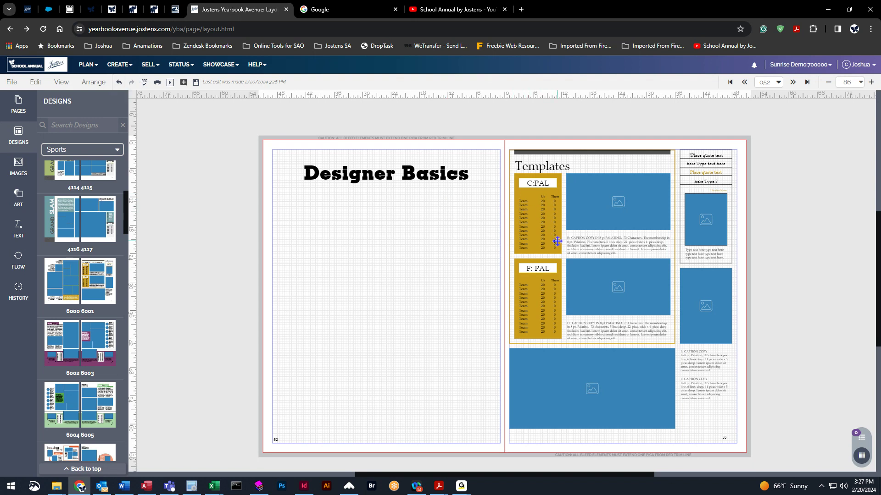
pyautogui.click(119, 82)
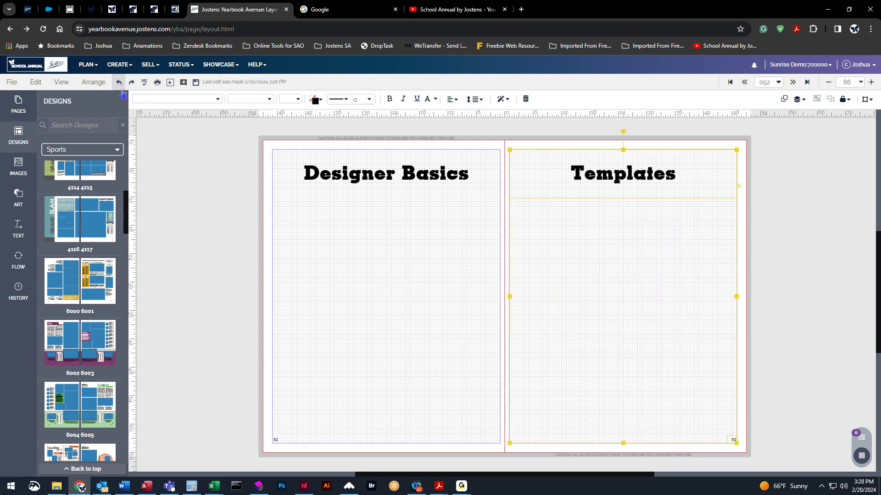
# - Browse the Click-N-Go! categories Headline and Infographic, and show the Quote designs
pyautogui.click(52, 145)
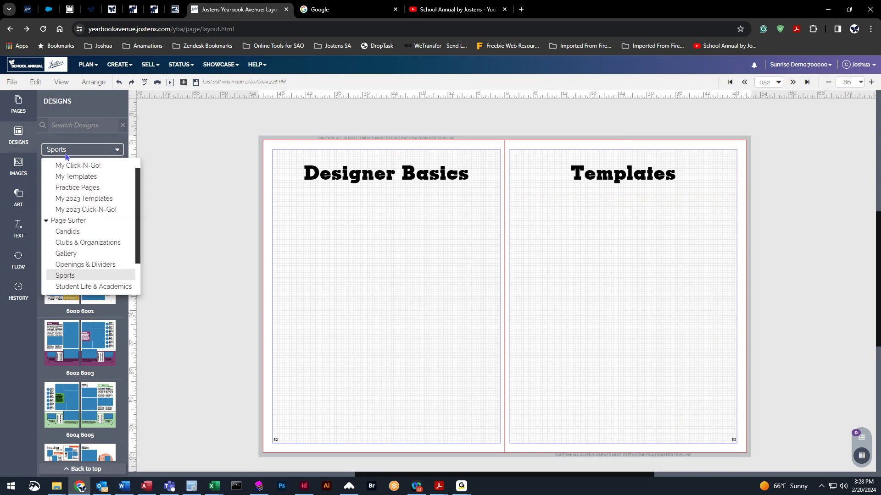
pyautogui.click(46, 222)
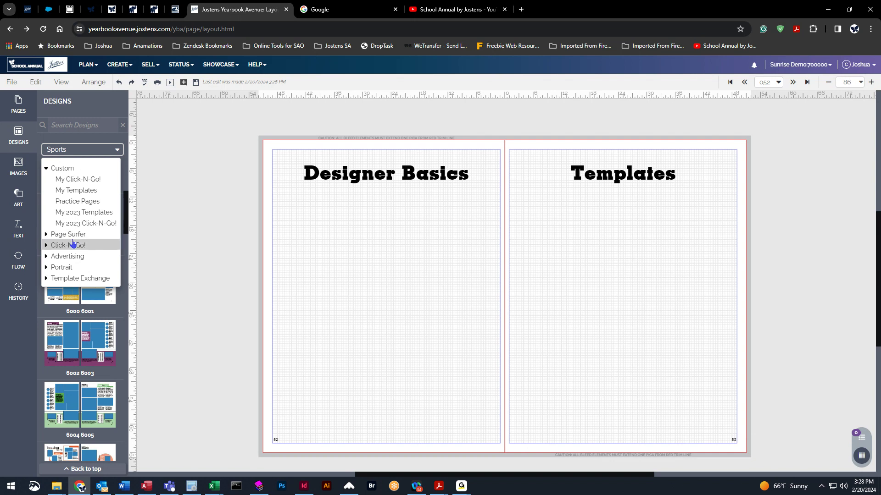
pyautogui.click(46, 246)
pyautogui.scroll(-3, 83, 243)
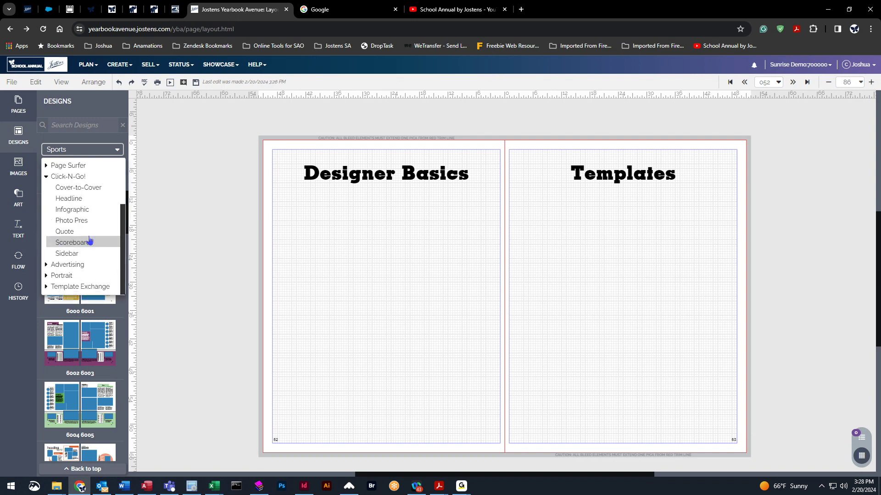
pyautogui.click(89, 200)
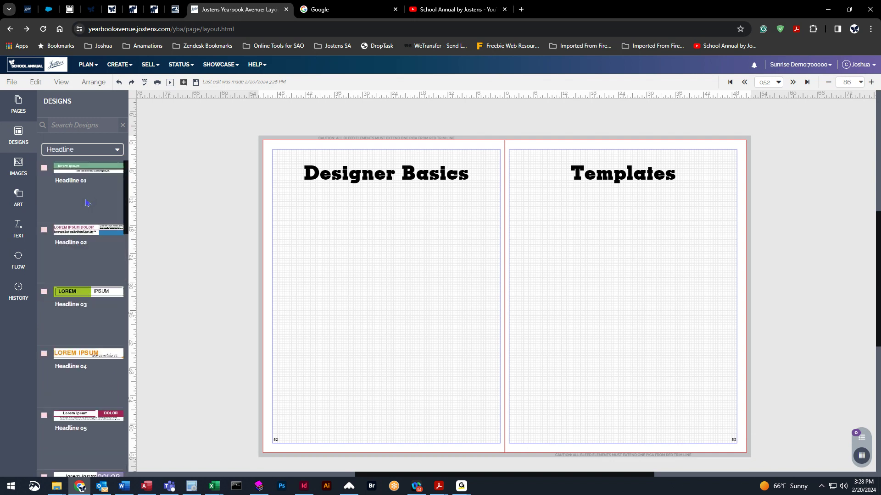
pyautogui.click(72, 150)
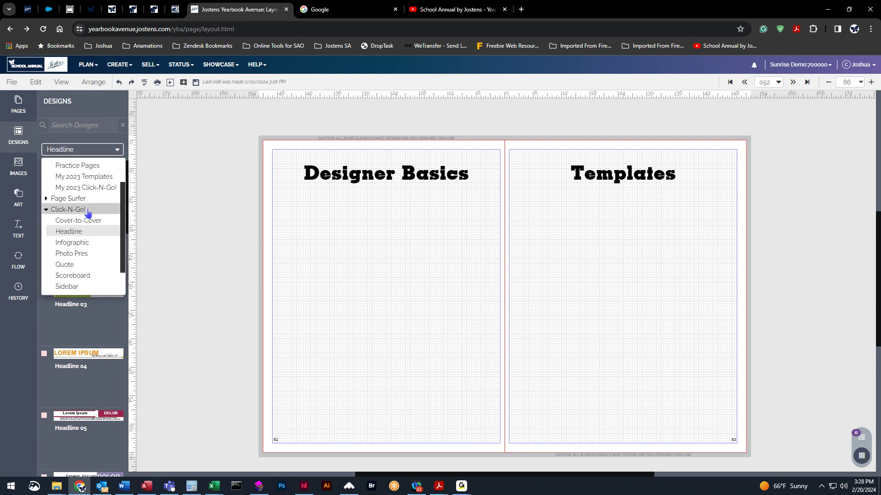
pyautogui.click(87, 241)
pyautogui.click(89, 149)
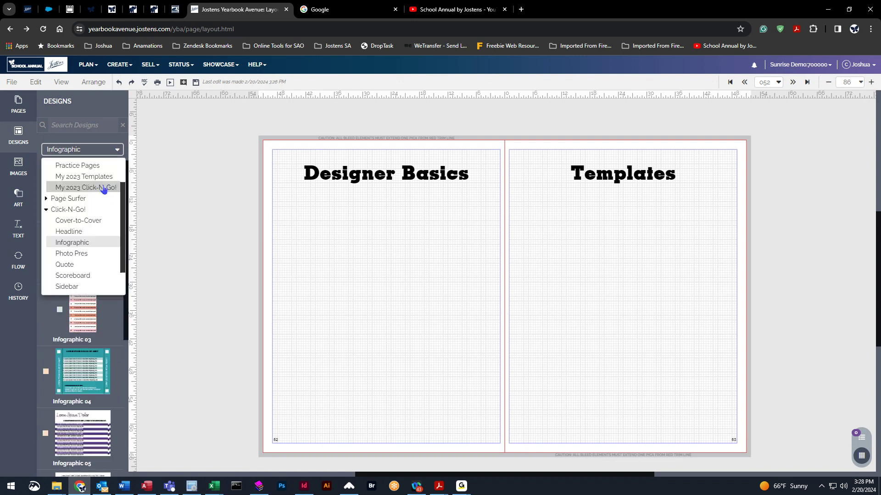
pyautogui.click(95, 263)
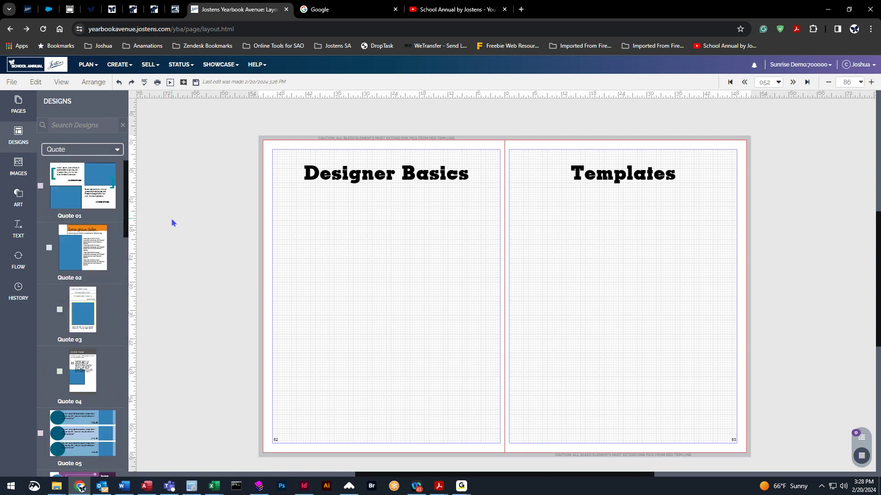
# - Place the Quote 03 design in the lower-left corner of page 052, within the page margins
pyautogui.scroll(-1, 85, 377)
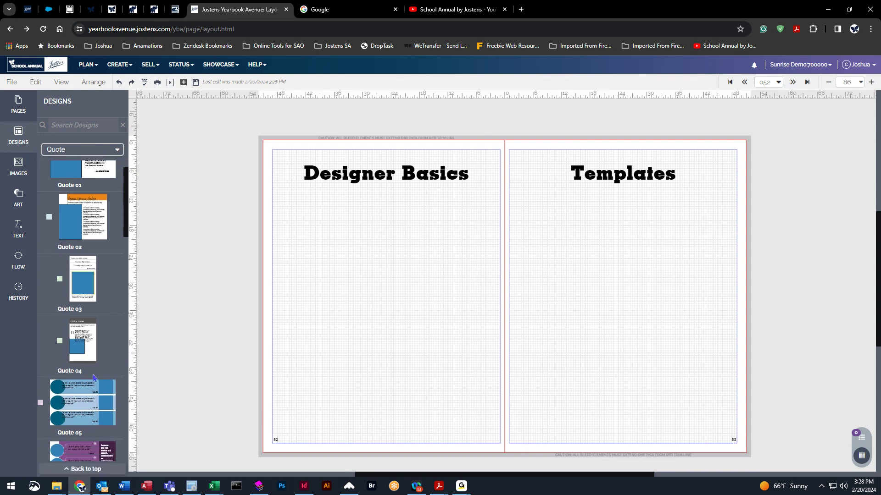
pyautogui.moveTo(83, 274); pyautogui.dragTo(346, 340)
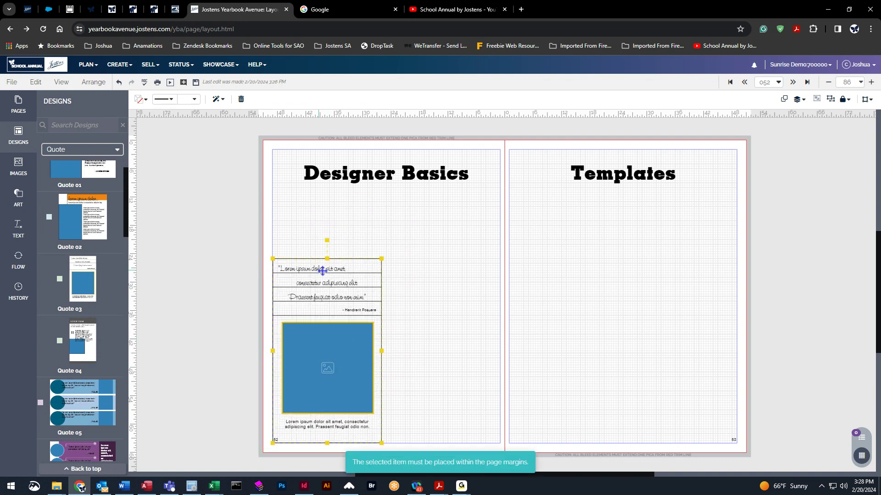
pyautogui.click(434, 330)
# - Move the quote design slightly up and back down to the bottom margin of page 052
pyautogui.click(321, 269)
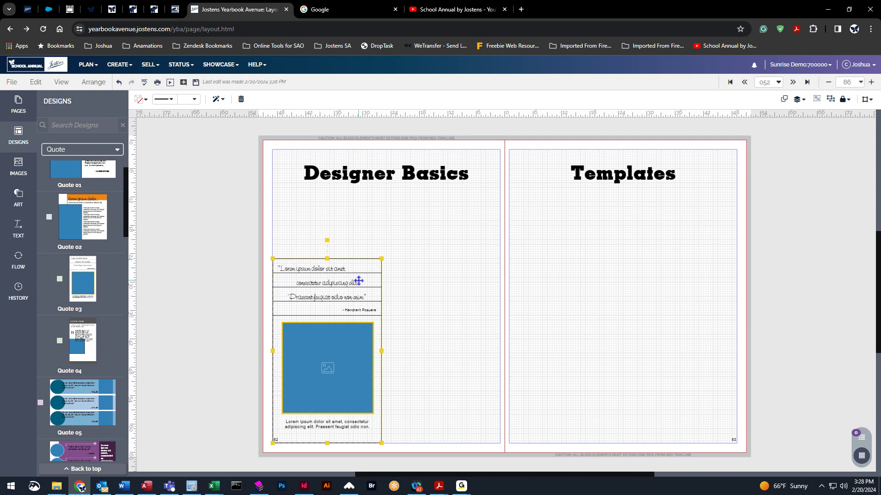
pyautogui.moveTo(330, 343); pyautogui.dragTo(330, 341)
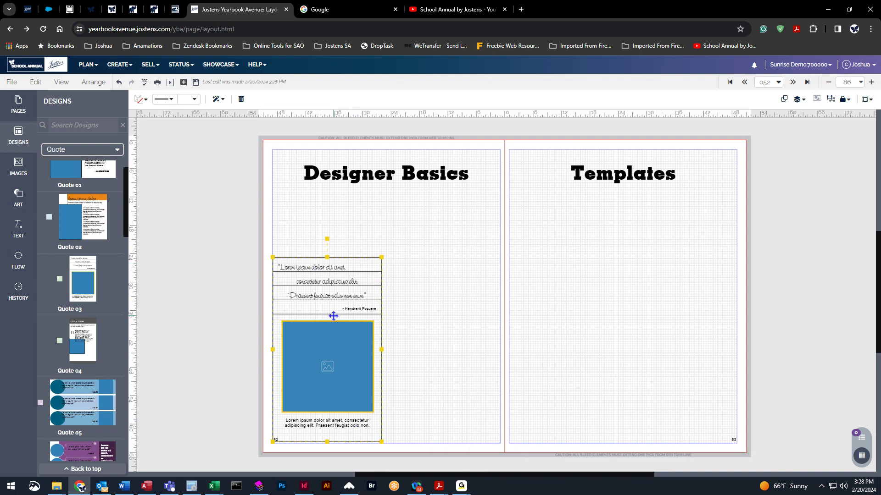
pyautogui.moveTo(339, 301); pyautogui.dragTo(338, 306)
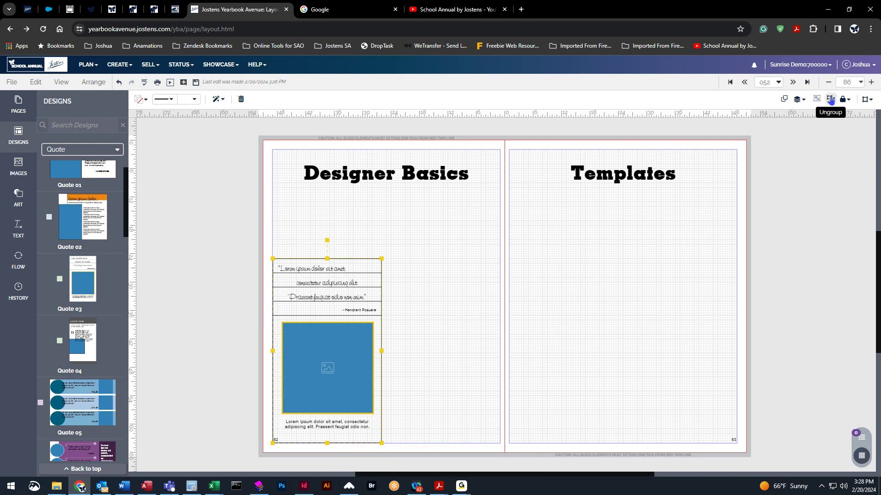
pyautogui.click(236, 187)
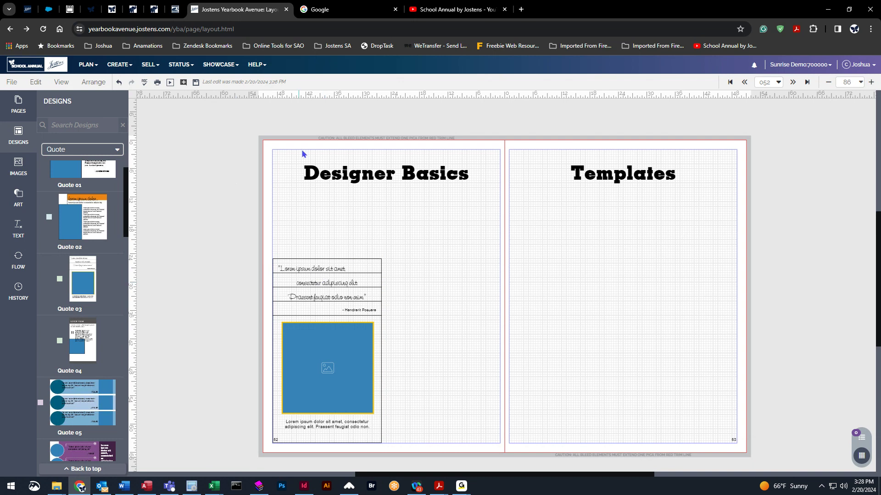
# - Ungroup the quote design on page 052 into its separate text and image elements
pyautogui.click(324, 309)
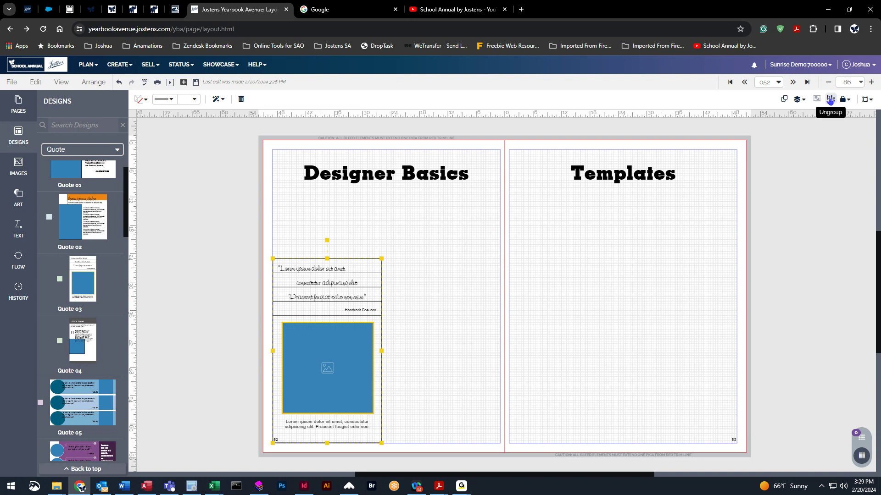
pyautogui.click(94, 82)
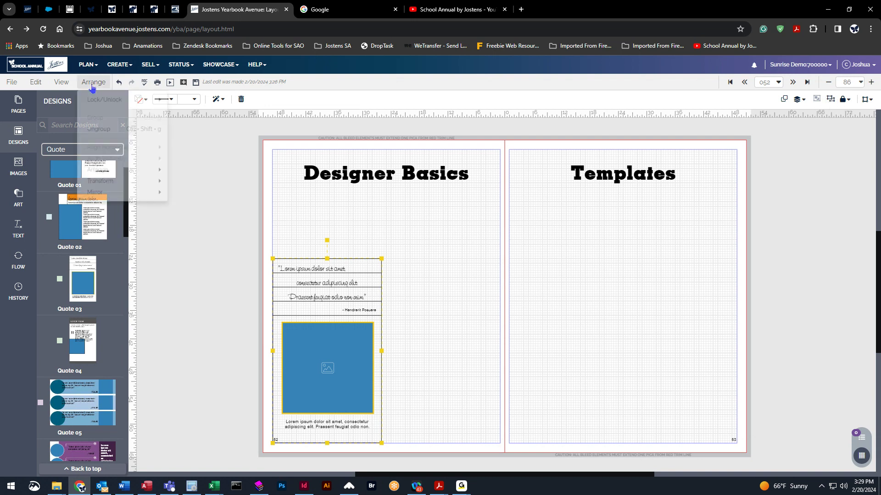
pyautogui.click(101, 134)
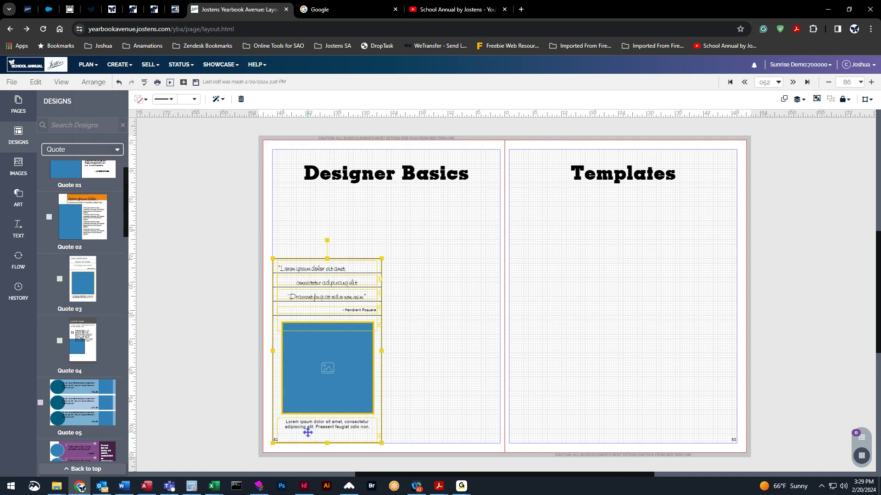
pyautogui.click(434, 372)
# - Select the text of the first quote line in the ungrouped design
pyautogui.click(339, 266)
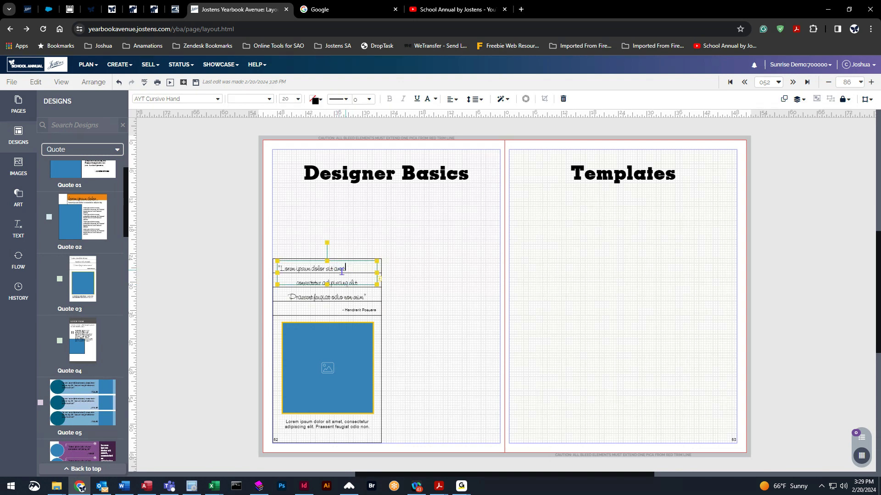
pyautogui.moveTo(352, 269); pyautogui.dragTo(278, 274)
pyautogui.click(352, 276)
# - Delete the caption below the quote's image box and extend the box down into the caption's space
pyautogui.click(327, 422)
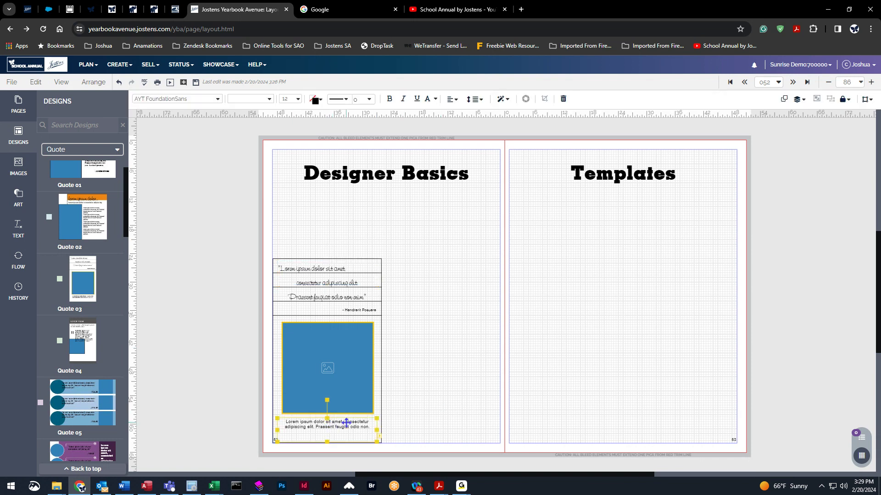
pyautogui.press('Delete')
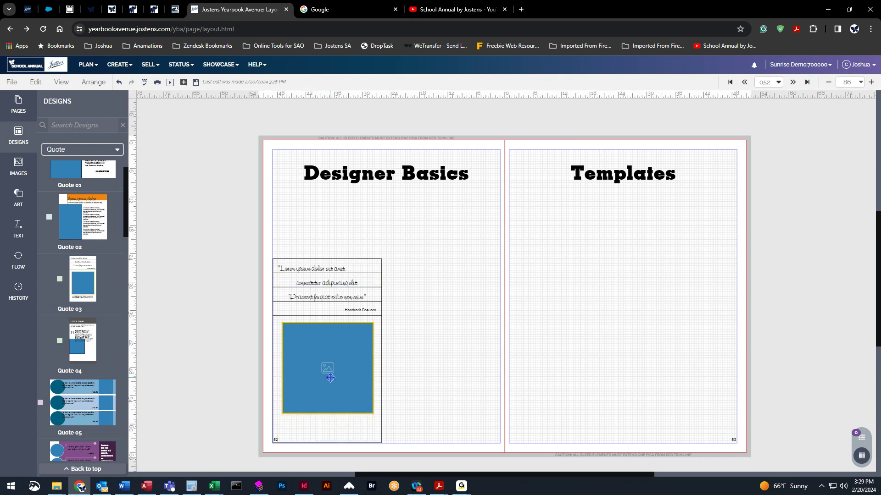
pyautogui.click(338, 422)
pyautogui.moveTo(328, 414); pyautogui.dragTo(328, 438)
pyautogui.click(442, 350)
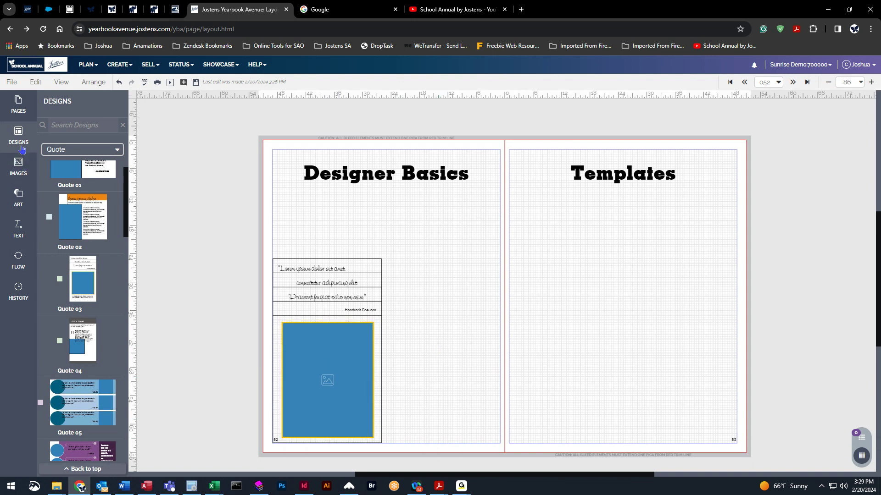
# - Open a portrait folder in the image library and place the third portrait in the middle of the quote's image box
pyautogui.click(20, 169)
pyautogui.click(84, 149)
pyautogui.scroll(3, 50, 183)
pyautogui.click(44, 177)
pyautogui.click(48, 166)
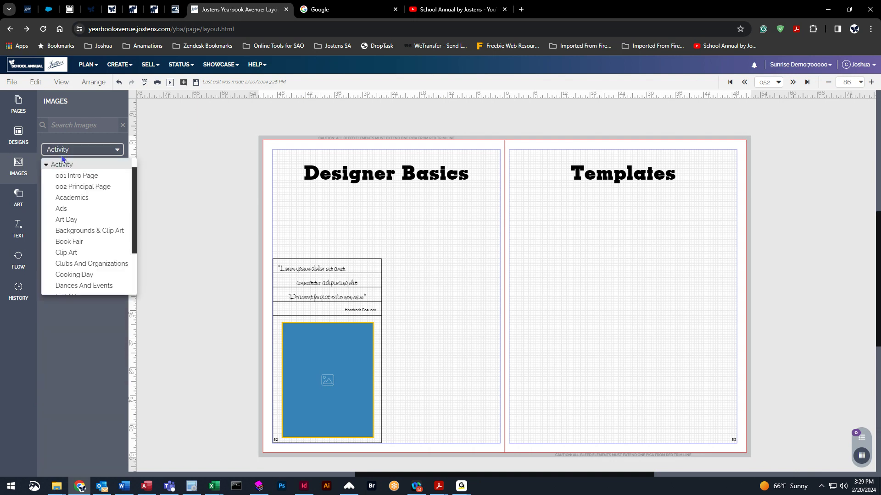
pyautogui.click(49, 169)
pyautogui.click(46, 168)
pyautogui.click(53, 179)
pyautogui.moveTo(86, 433); pyautogui.dragTo(346, 405)
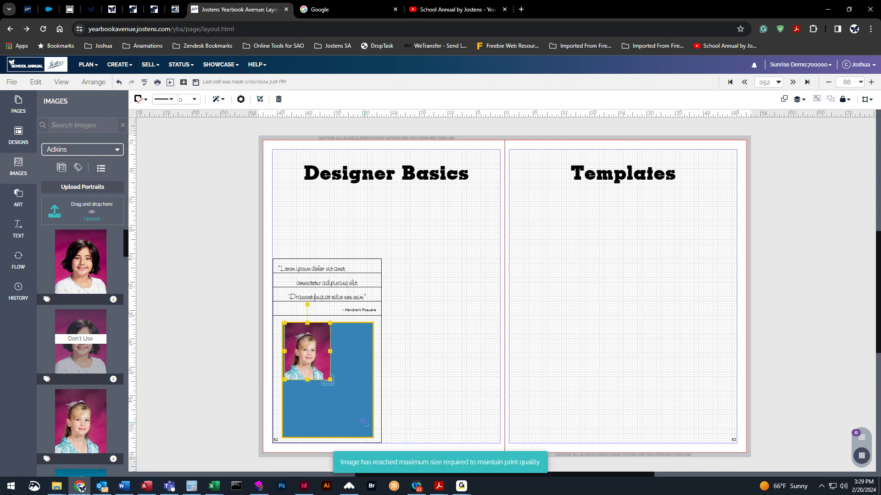
pyautogui.moveTo(320, 353); pyautogui.dragTo(340, 378)
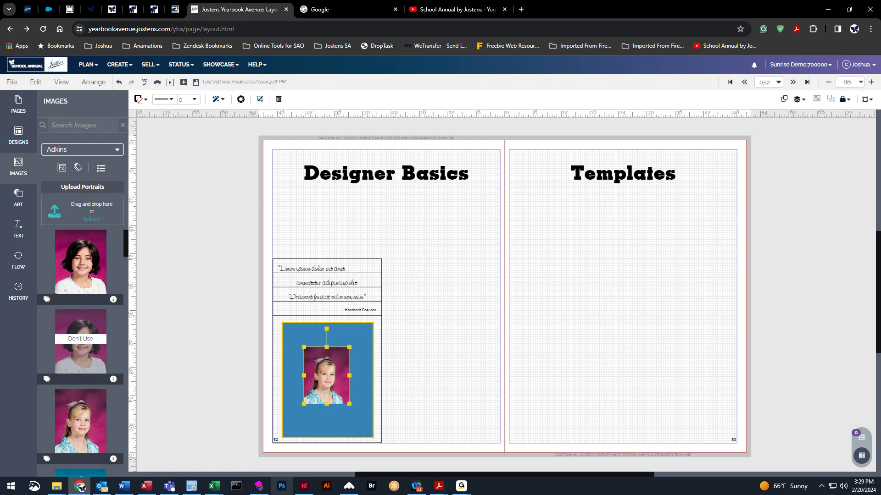
# - Delete the portrait and undo the image box enlargement and the caption deletion
pyautogui.press('Delete')
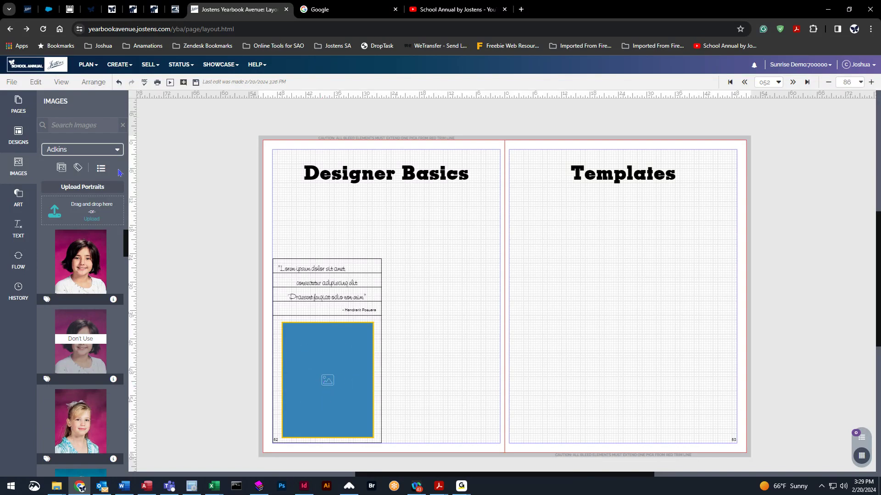
pyautogui.click(118, 82)
pyautogui.click(118, 83)
pyautogui.click(118, 83)
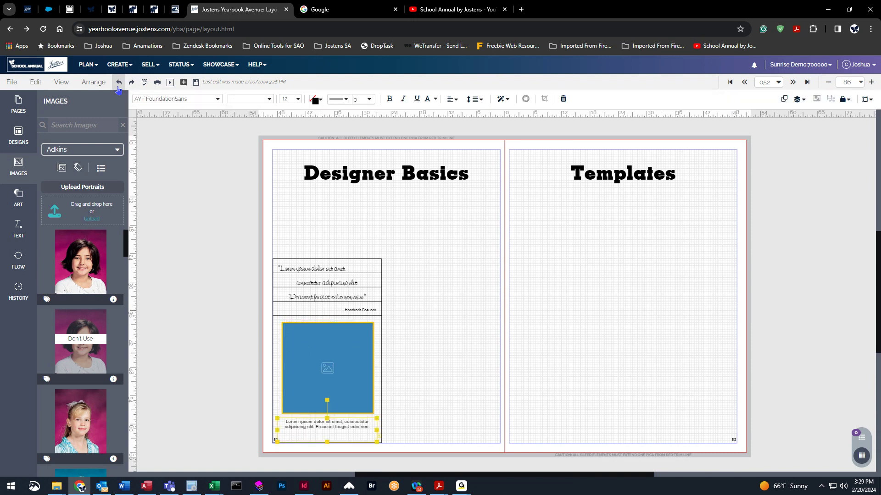
pyautogui.click(393, 287)
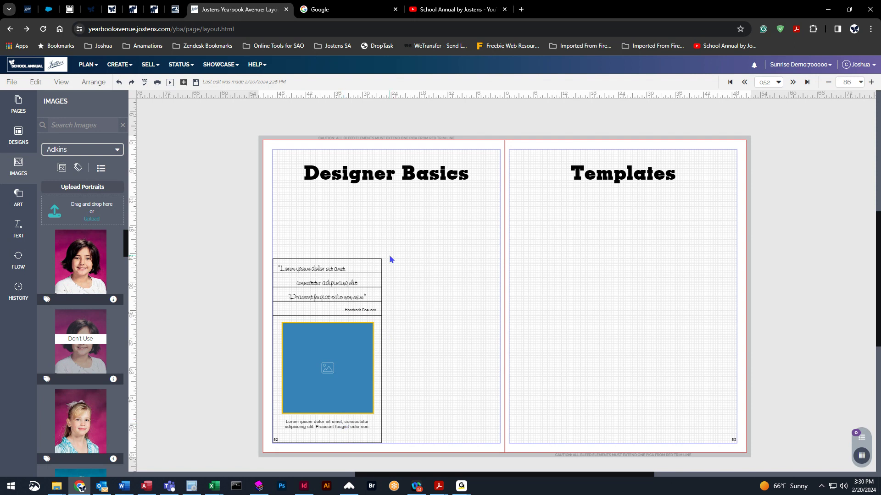
# - Select all the quote design's elements on page 052 and group them
pyautogui.moveTo(388, 252); pyautogui.dragTo(284, 449)
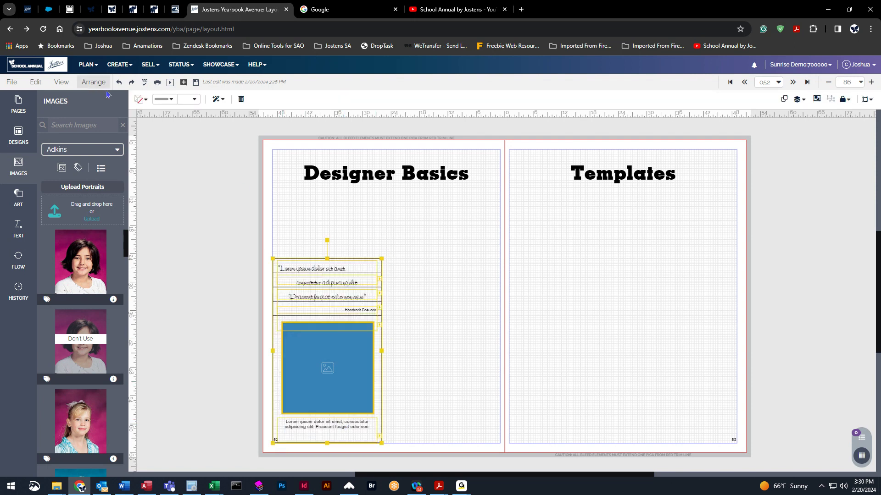
pyautogui.click(93, 82)
pyautogui.click(109, 122)
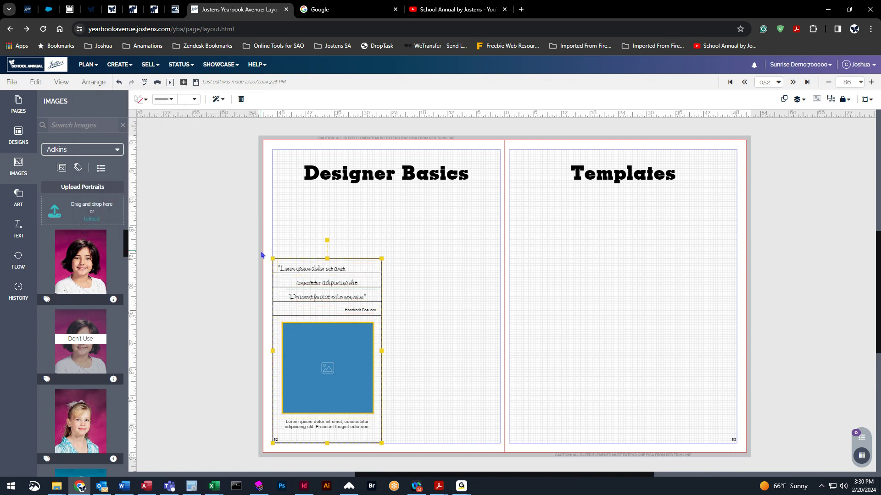
# - Move the grouped quote design to the lower-right corner of page 053 and back to the middle of page 052
pyautogui.moveTo(346, 372); pyautogui.dragTo(703, 374)
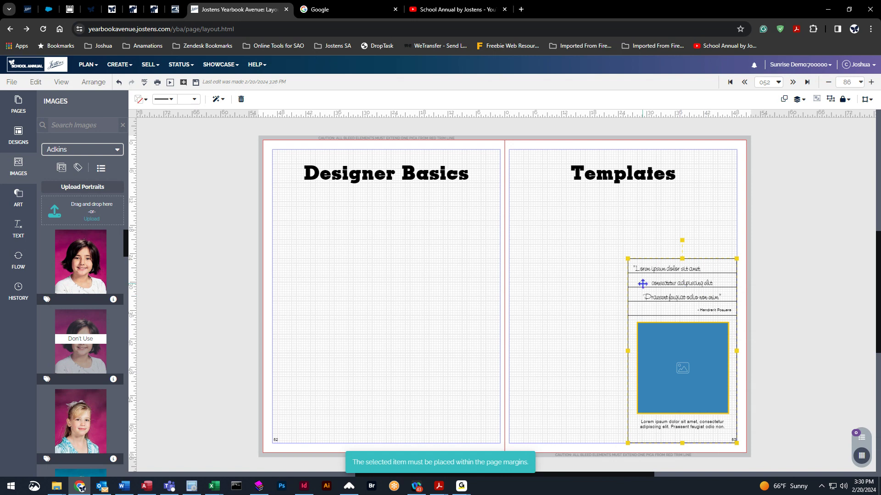
pyautogui.click(18, 166)
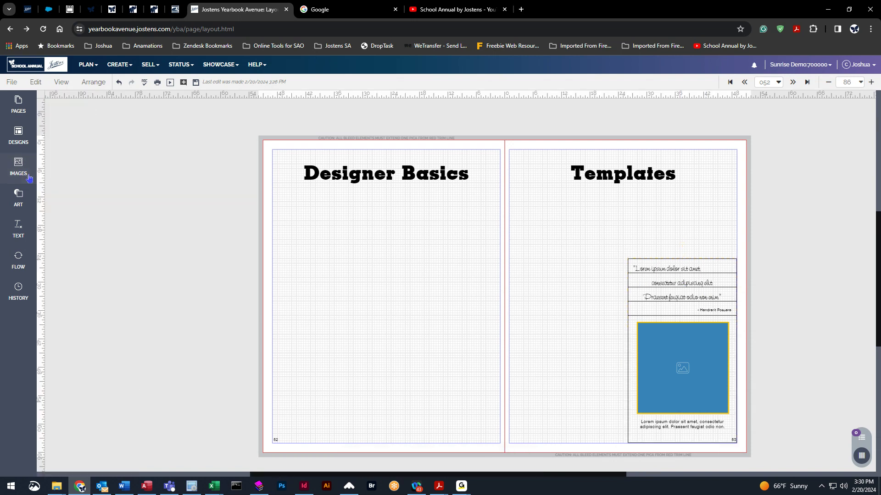
pyautogui.moveTo(659, 288); pyautogui.dragTo(389, 270)
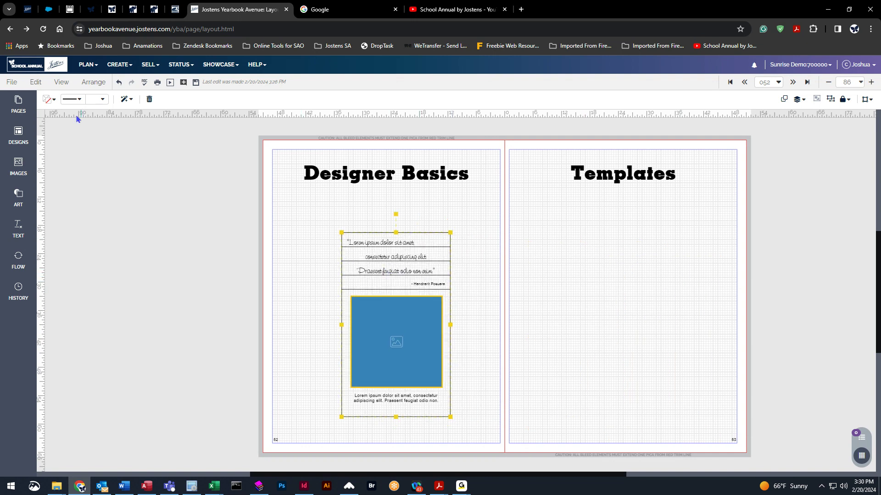
# - Examine the Save as Click-N-Go command for the selected quote design
pyautogui.click(16, 82)
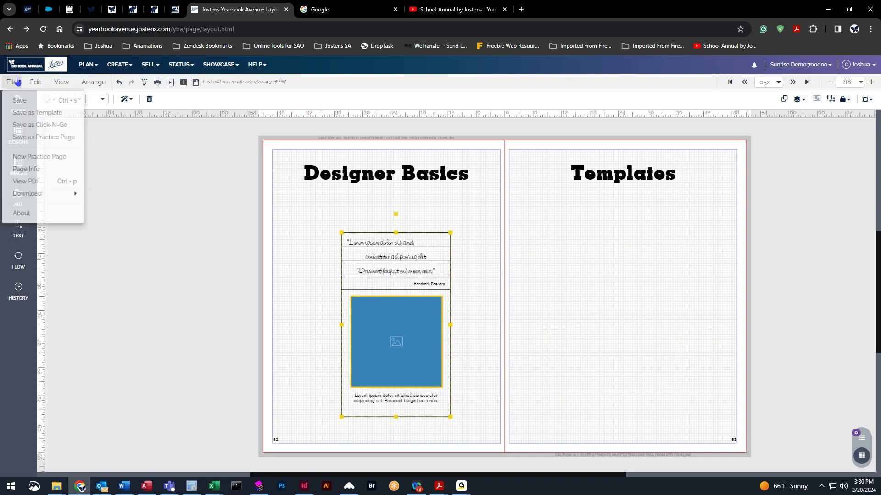
pyautogui.click(39, 127)
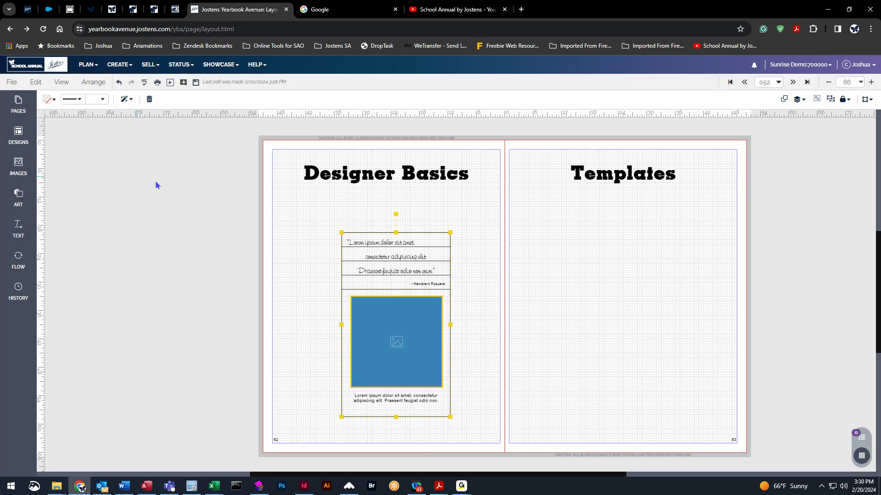
pyautogui.click(509, 236)
# - Show the custom My Click-N-Go! designs and place the Name design on page 053 below the Templates heading
pyautogui.click(18, 137)
pyautogui.click(51, 150)
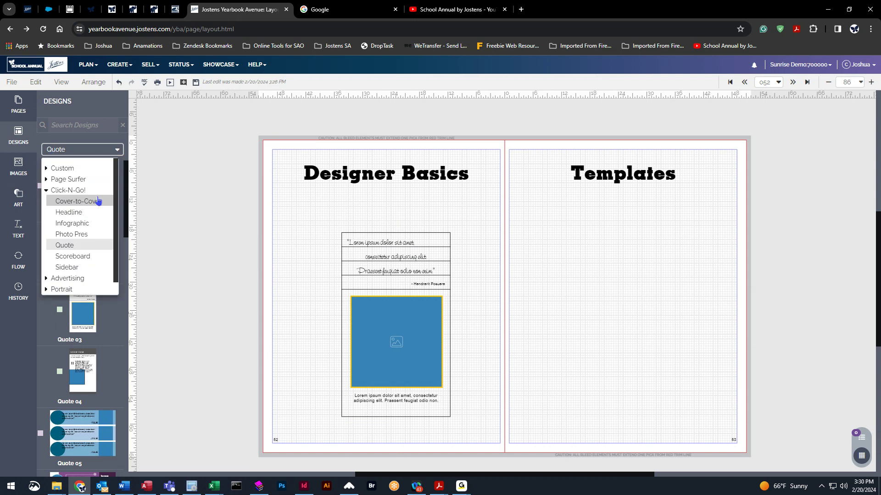
pyautogui.click(46, 190)
pyautogui.click(47, 168)
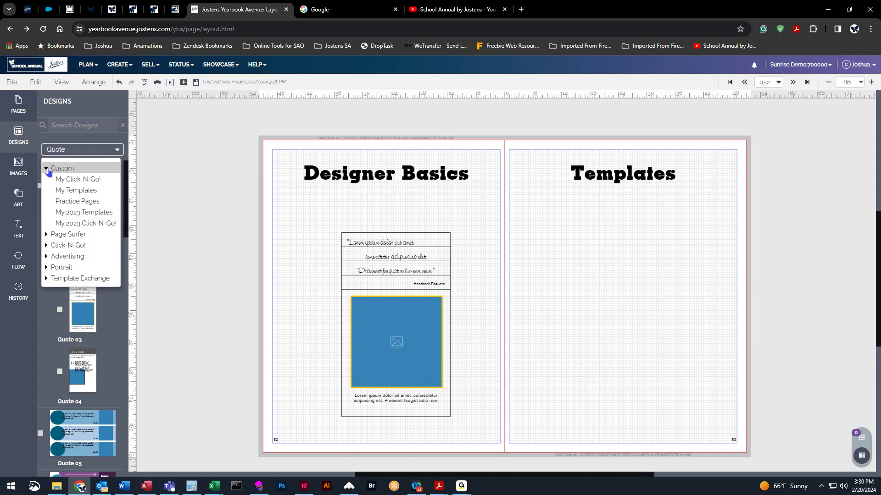
pyautogui.click(71, 183)
pyautogui.moveTo(85, 185); pyautogui.dragTo(542, 291)
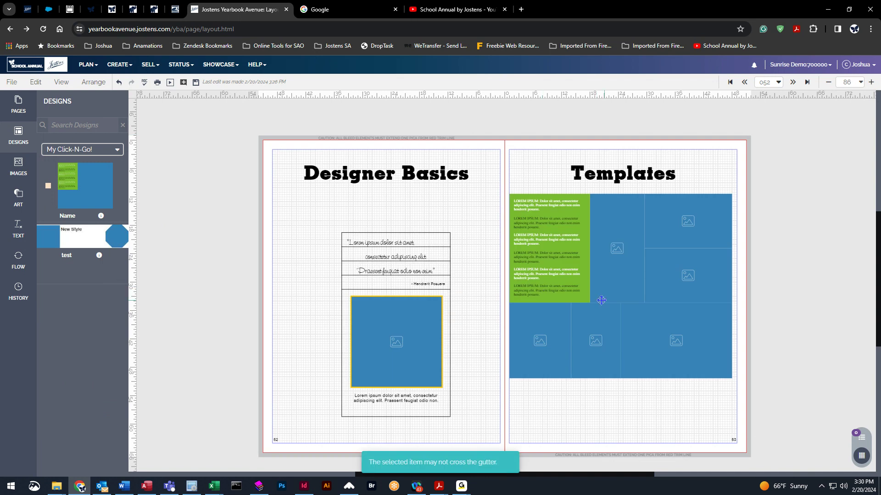
# - Ungroup the template on the Templates page and deselect it
pyautogui.click(542, 226)
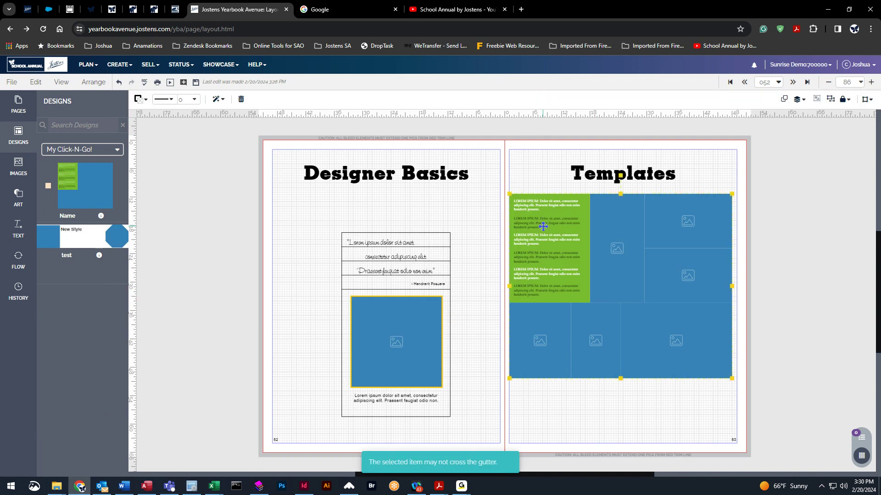
pyautogui.click(831, 101)
pyautogui.click(752, 213)
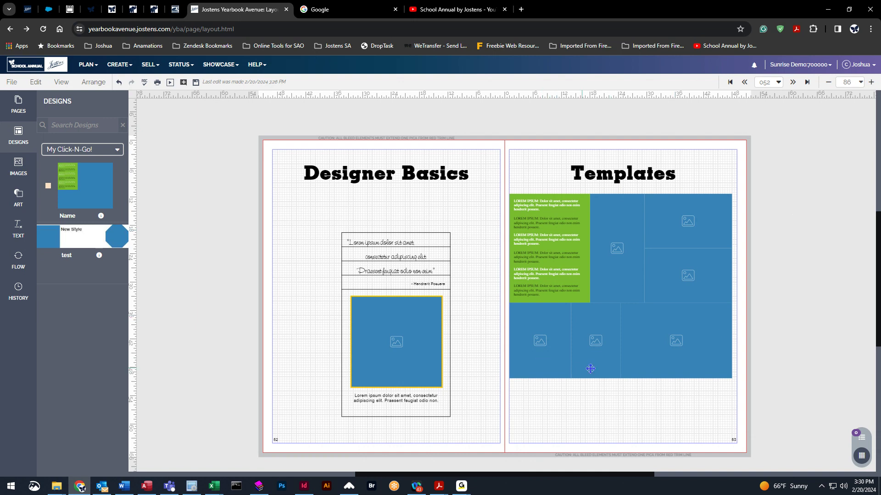
# - Select all text boxes and image placeholders of the template on the Templates page and group them
pyautogui.moveTo(772, 361); pyautogui.dragTo(515, 196)
pyautogui.click(820, 101)
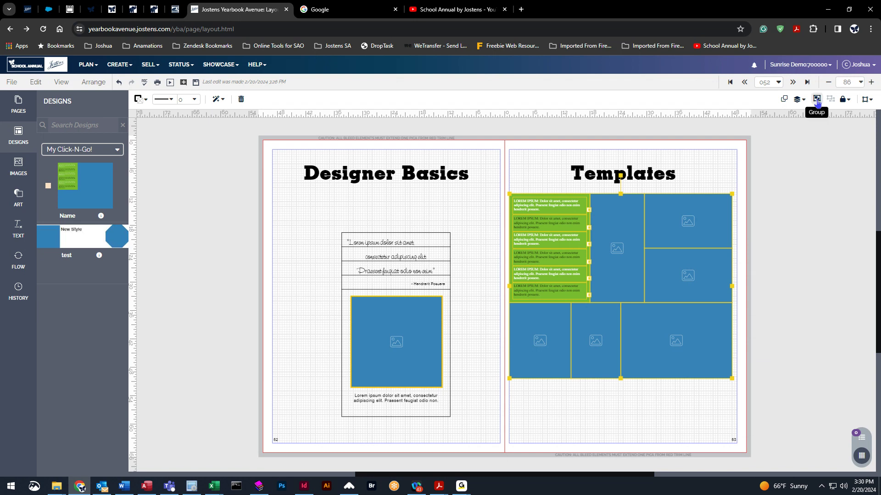
pyautogui.click(770, 269)
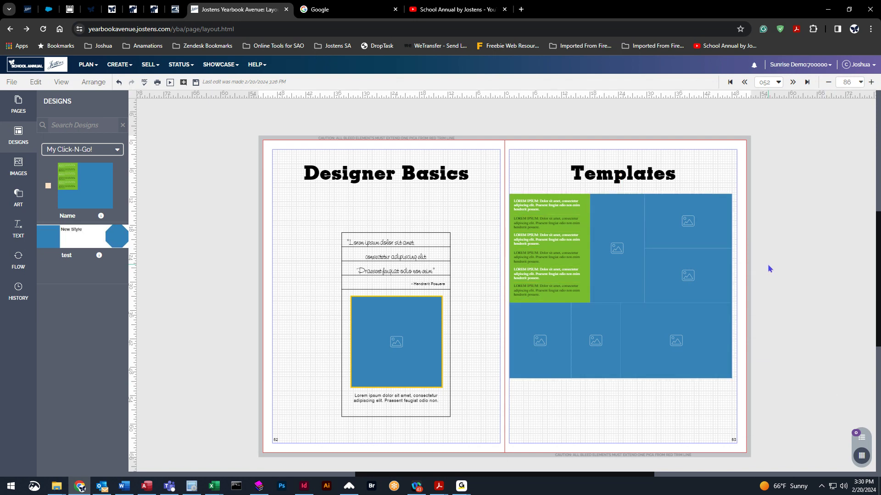
# - Go to the spread at page 054, saving the changes to the current spread, and dismiss the save prompt
pyautogui.click(672, 273)
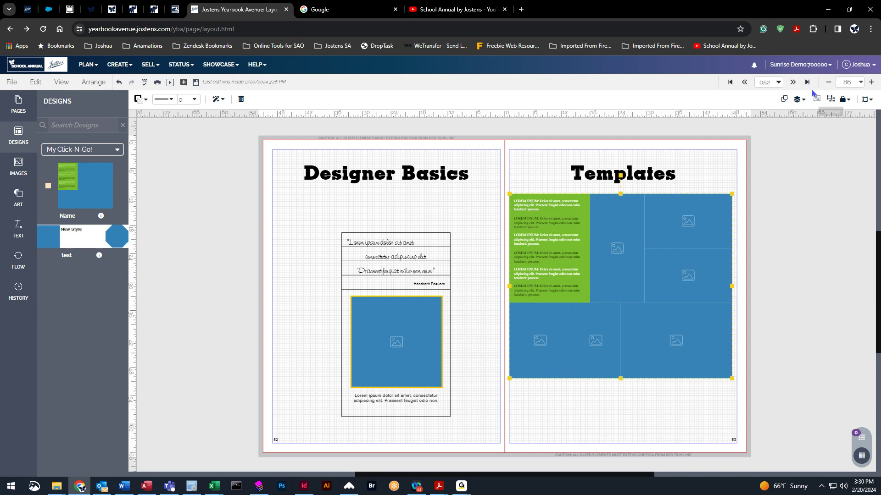
pyautogui.click(792, 82)
pyautogui.click(490, 289)
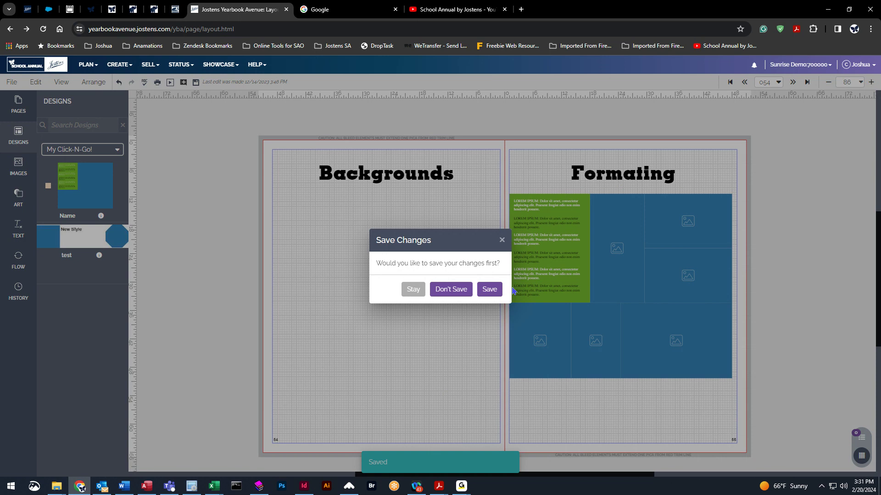
pyautogui.click(501, 241)
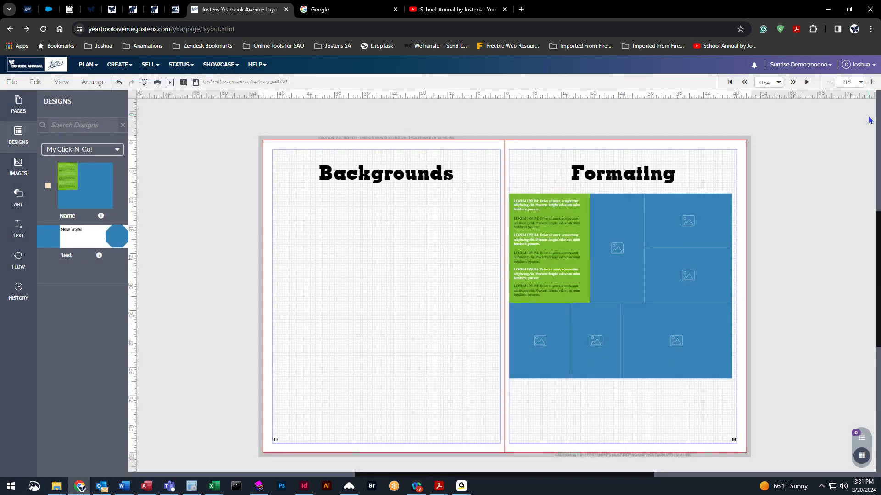
# - Delete the template on the Formating page and return to the page 052 spread without saving
pyautogui.click(660, 240)
pyautogui.press('Delete')
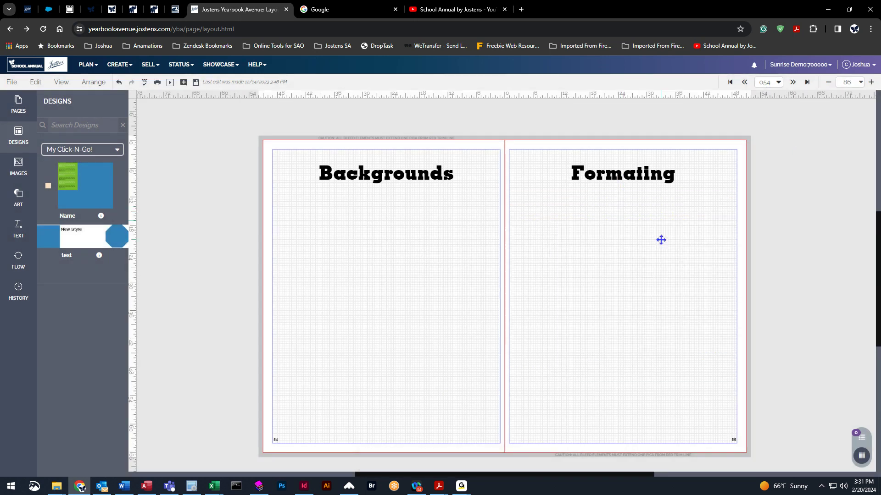
pyautogui.click(744, 83)
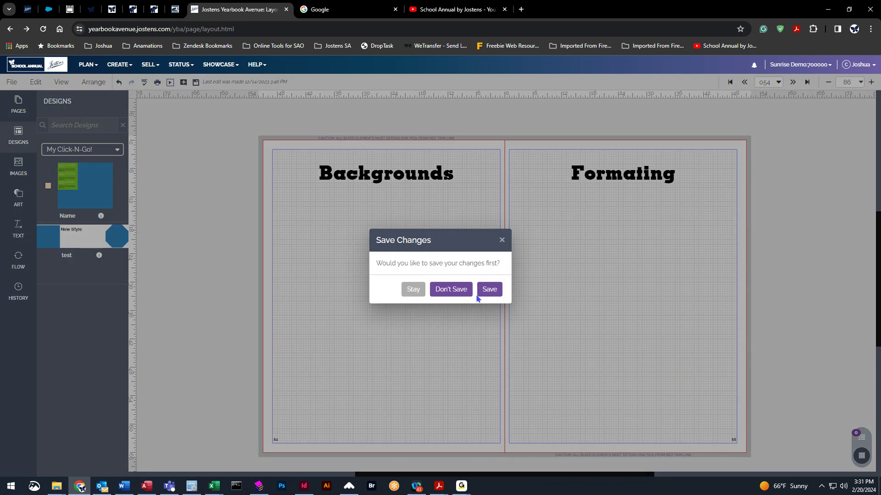
pyautogui.click(457, 291)
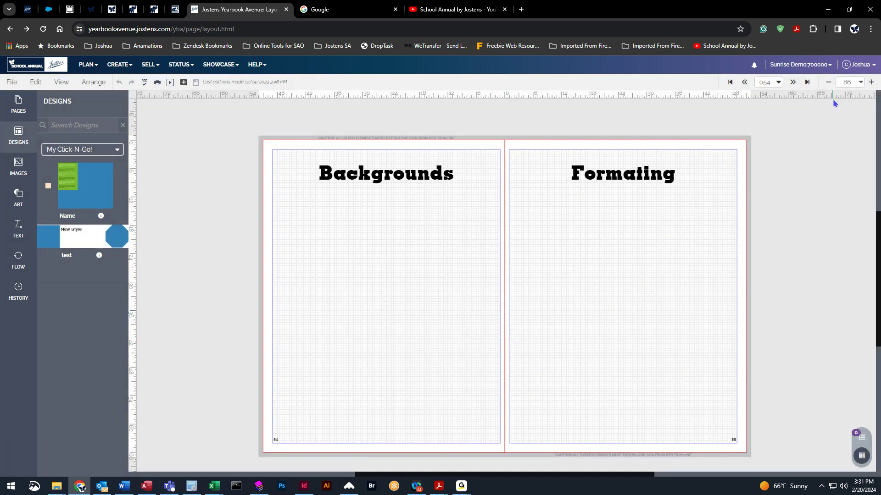
pyautogui.click(745, 83)
# - Delete all layout elements below the headings on the page 052 spread, save, and go to the page 054 spread
pyautogui.moveTo(309, 232); pyautogui.dragTo(786, 384)
pyautogui.press('Delete')
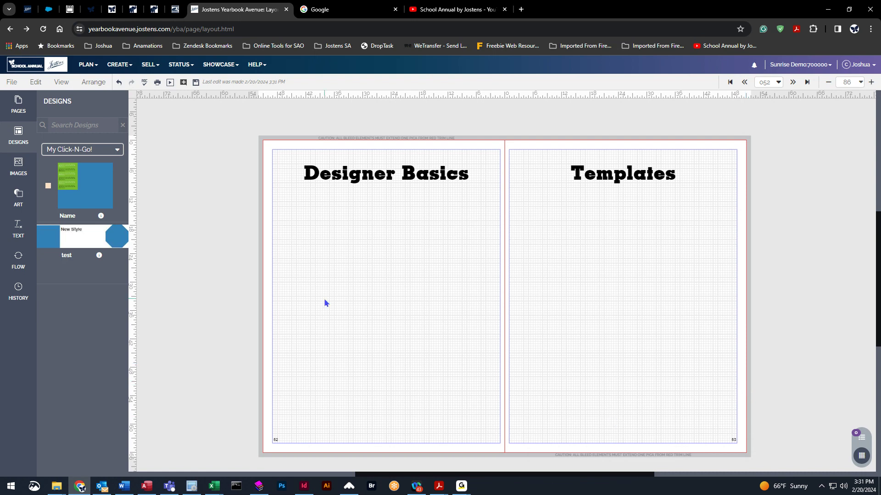
pyautogui.click(789, 83)
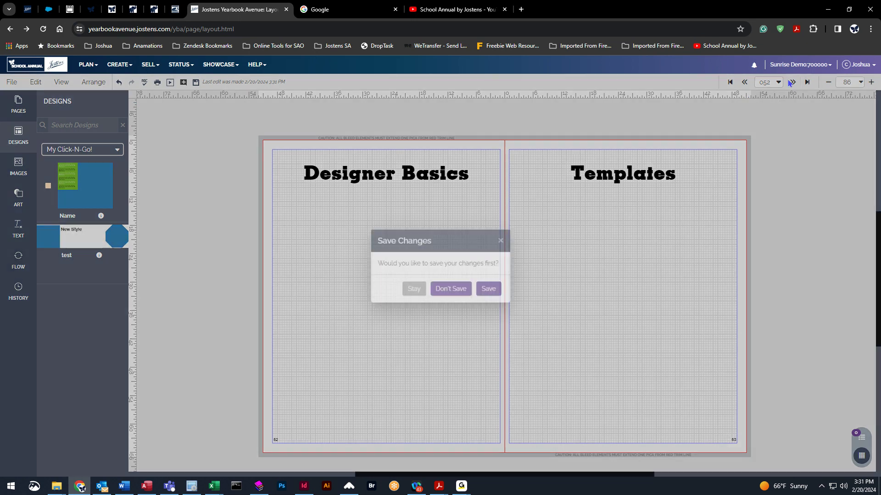
pyautogui.click(488, 290)
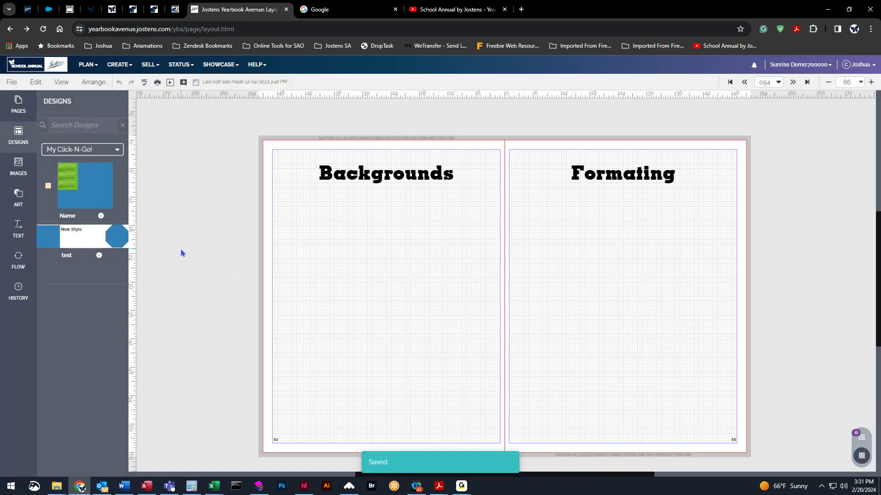
# - Close the Designs panel to clear space around the page 054 spread
pyautogui.click(13, 131)
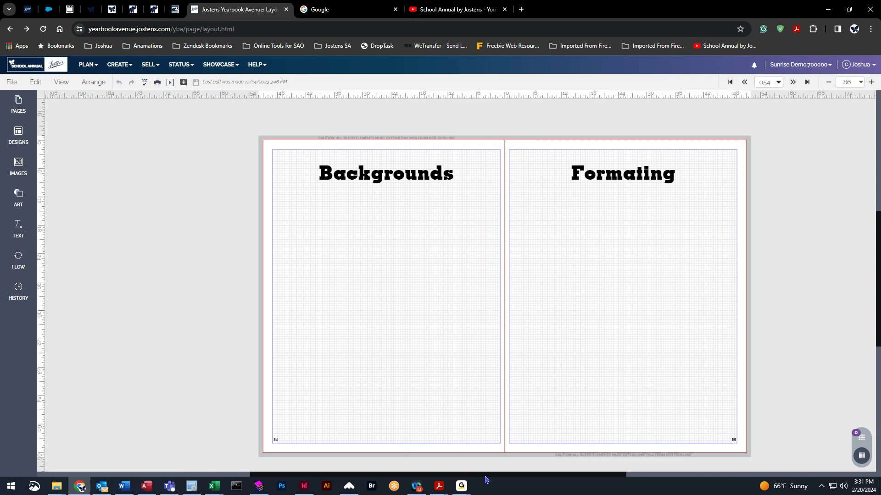
pyautogui.moveTo(486, 477); pyautogui.dragTo(521, 478)
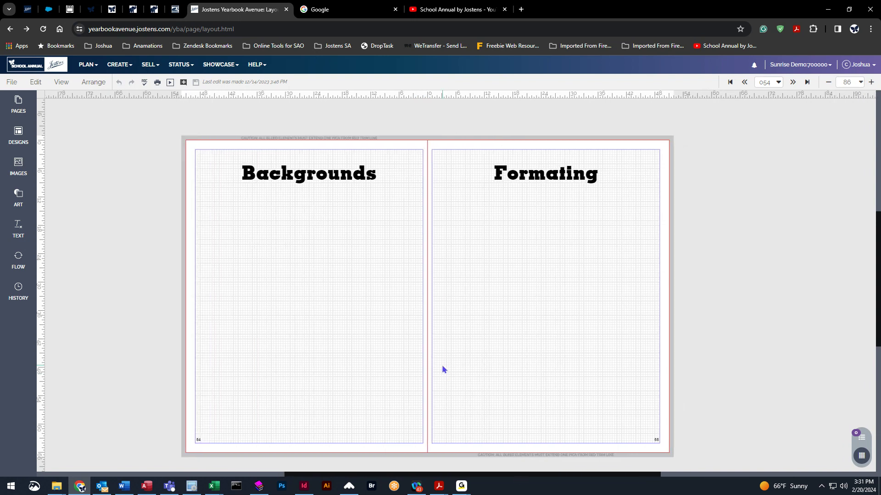
pyautogui.click(37, 84)
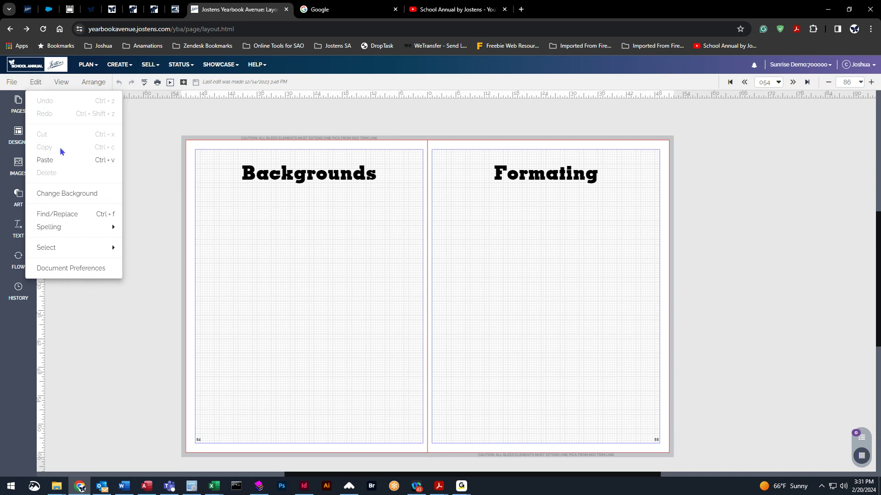
pyautogui.click(63, 195)
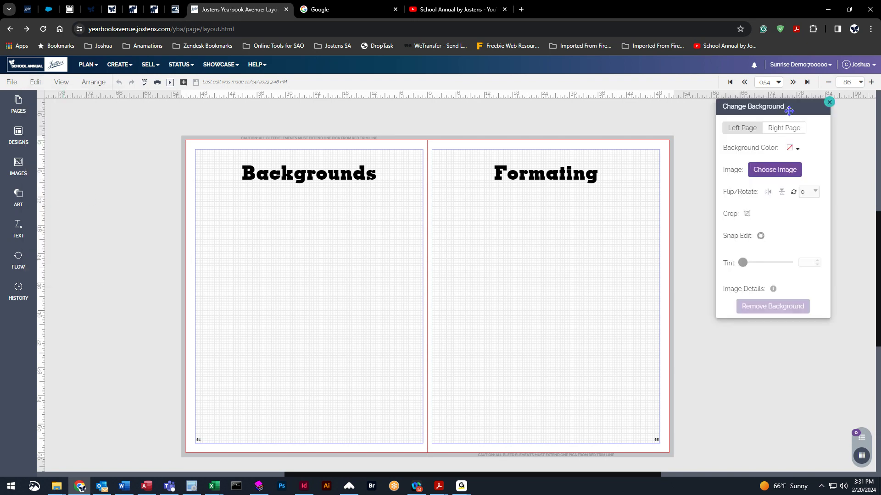
pyautogui.moveTo(761, 106); pyautogui.dragTo(112, 148)
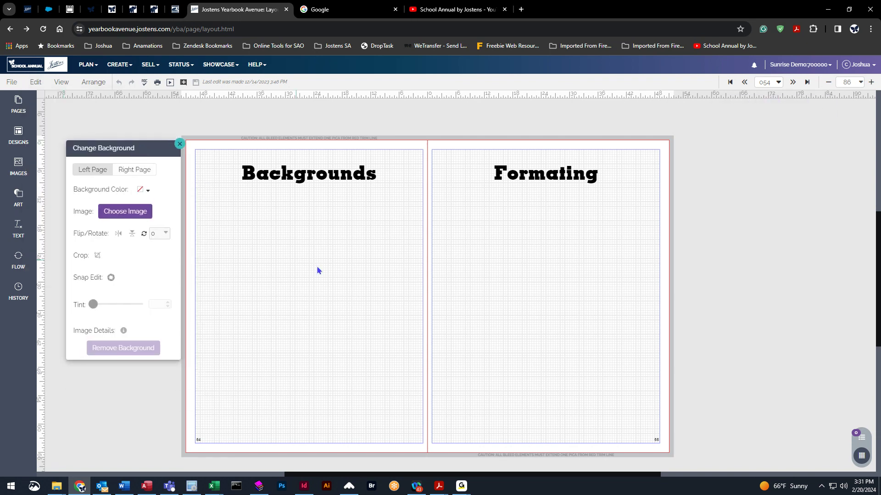
pyautogui.click(180, 144)
# - Open the Change Background settings beside the spread and view the Right Page options, returning to Left Page
pyautogui.rightClick(156, 169)
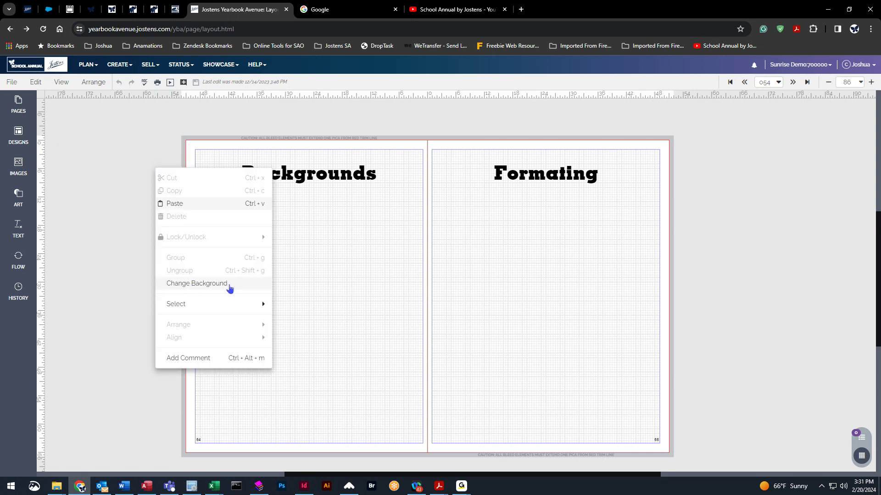
pyautogui.click(219, 285)
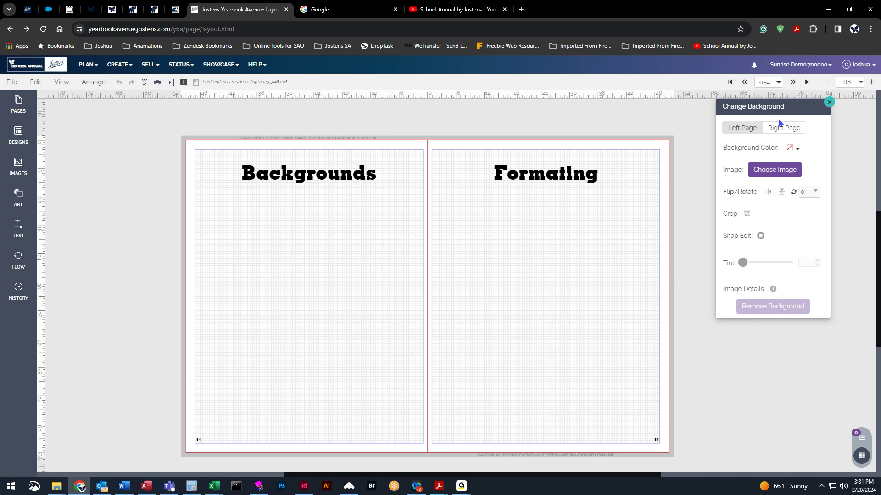
pyautogui.moveTo(779, 109); pyautogui.dragTo(753, 158)
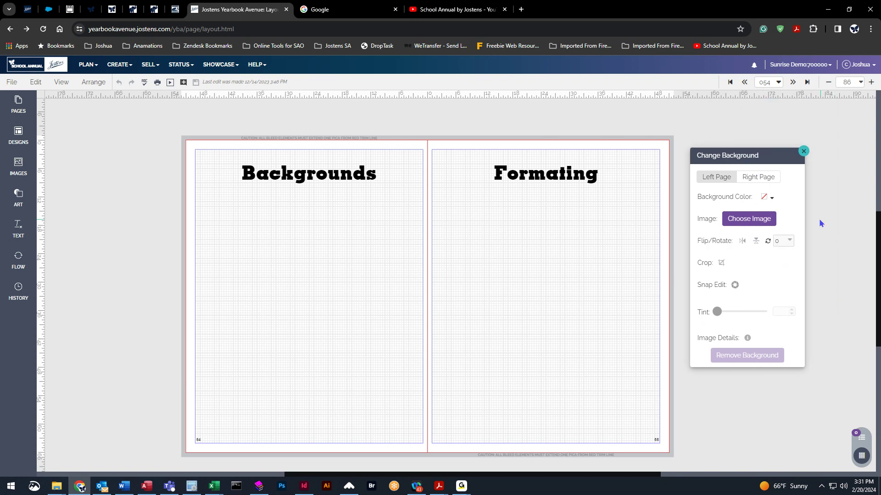
pyautogui.click(762, 181)
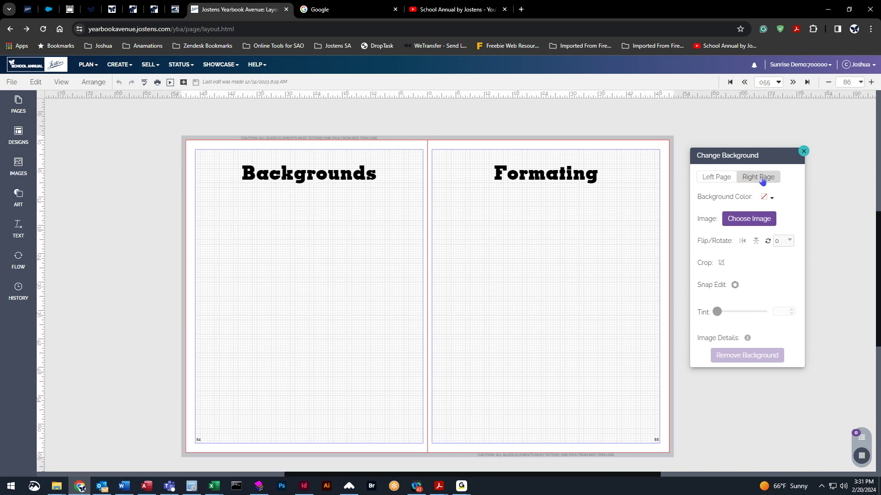
pyautogui.click(714, 182)
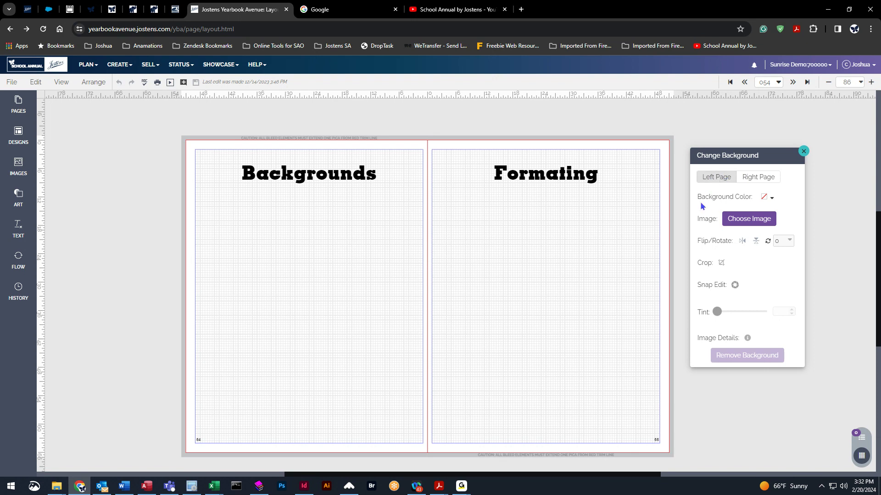
# - Try red as the left page's background color and replace it with the light salmon swatch from the Earthwise palette
pyautogui.click(772, 200)
pyautogui.scroll(-3, 729, 335)
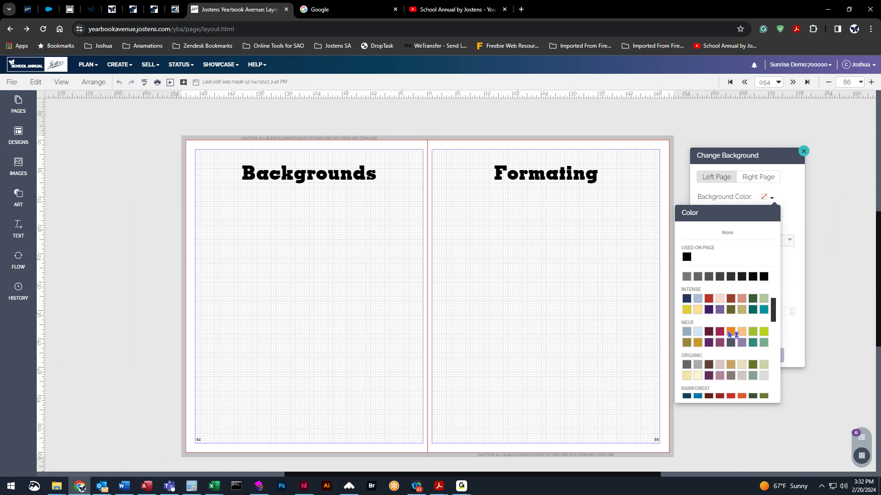
pyautogui.click(730, 277)
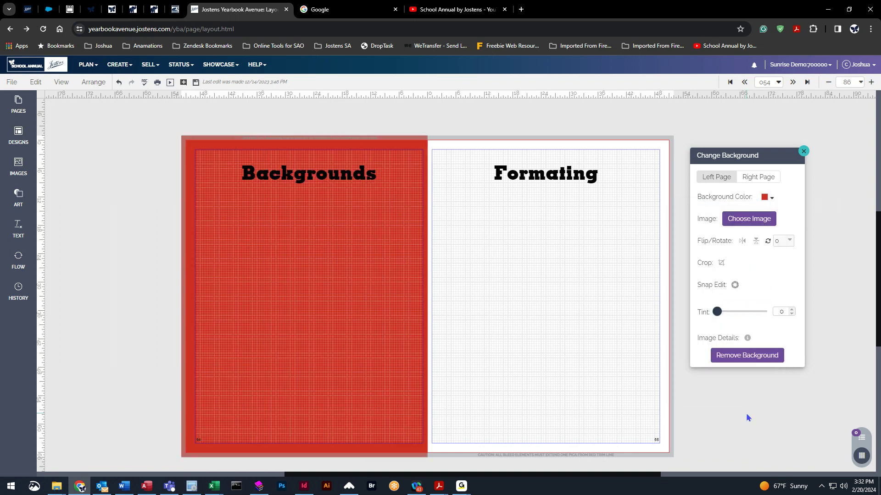
pyautogui.click(772, 199)
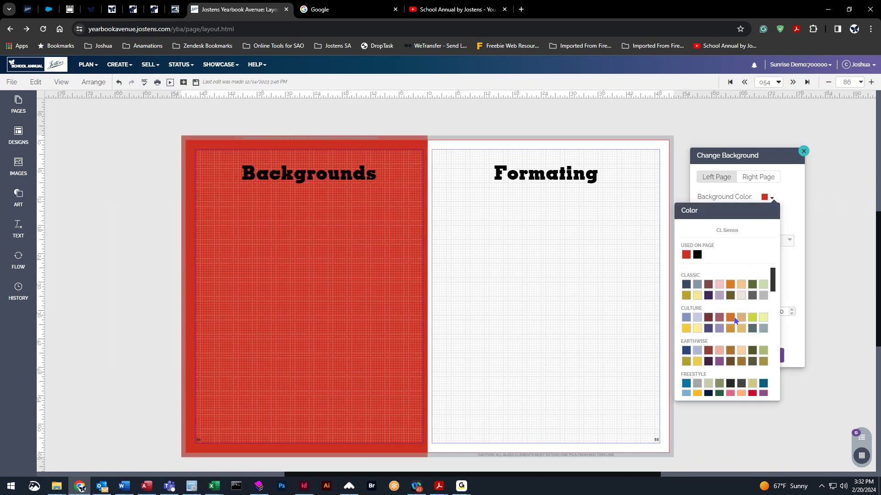
pyautogui.click(722, 351)
# - Start choosing a background image for the right page and browse the All Backgrounds category
pyautogui.click(771, 177)
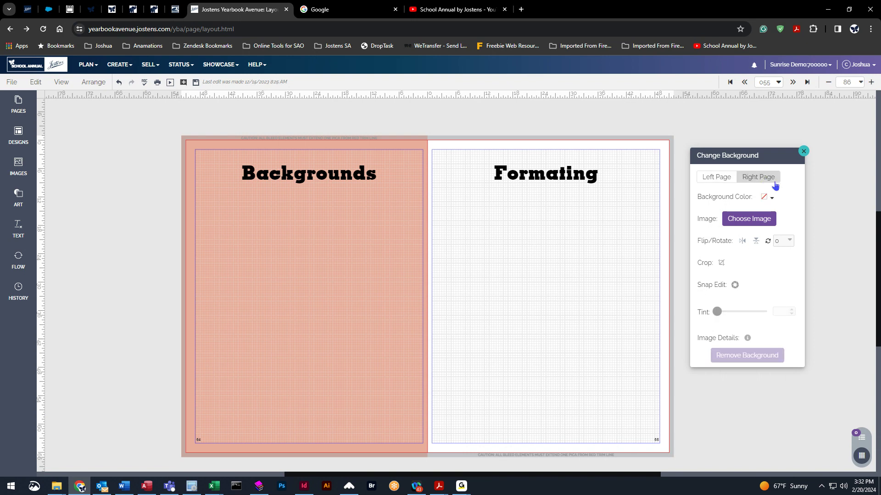
pyautogui.click(756, 225)
pyautogui.click(407, 169)
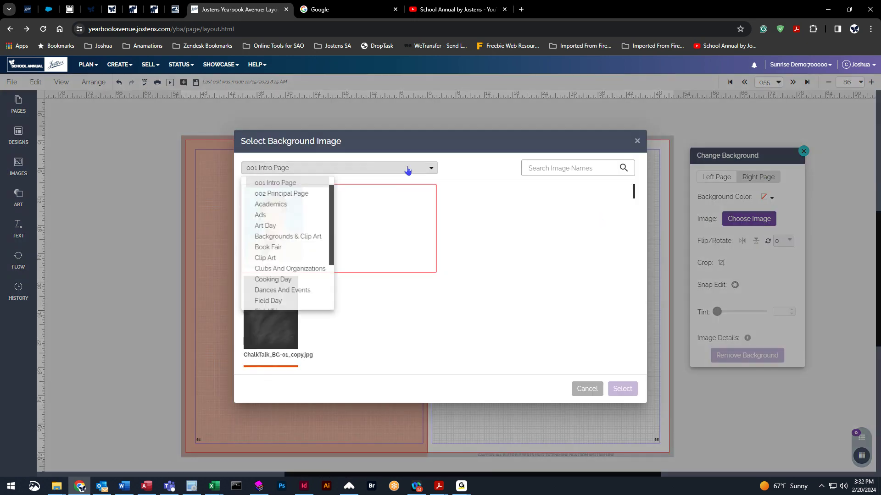
pyautogui.scroll(2, 274, 223)
pyautogui.click(245, 186)
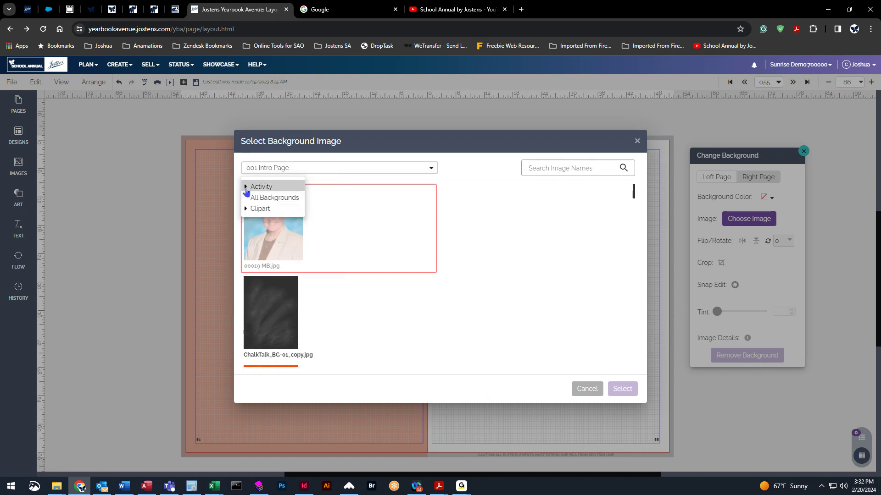
pyautogui.click(260, 199)
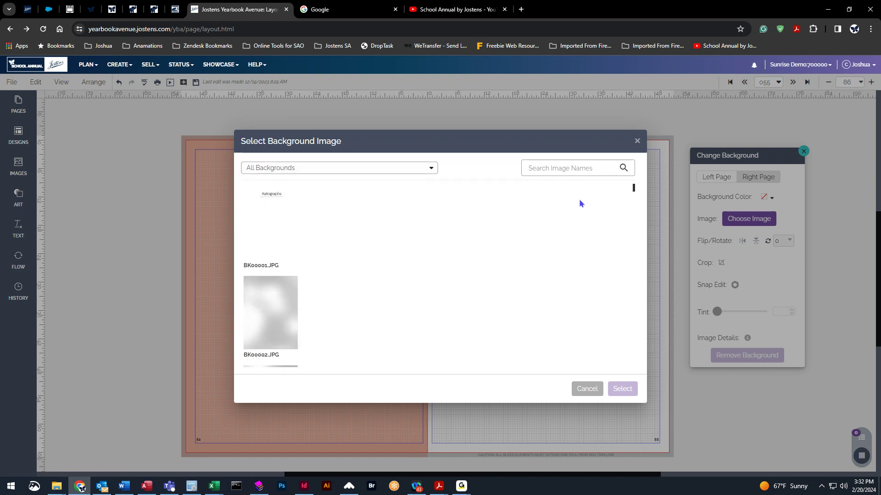
# - Apply the blue music doodle image BK00077.JPG as the right page's background
pyautogui.moveTo(633, 192); pyautogui.dragTo(635, 210)
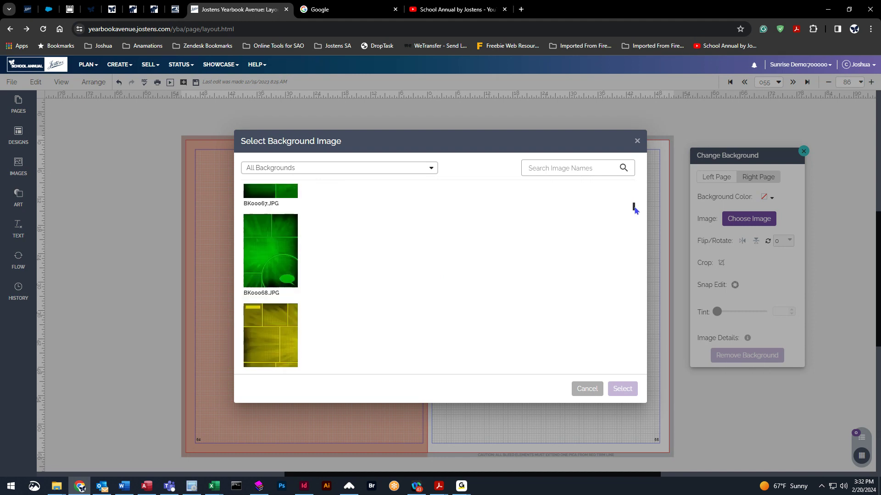
pyautogui.scroll(-5, 338, 282)
pyautogui.scroll(-5, 349, 290)
pyautogui.click(290, 259)
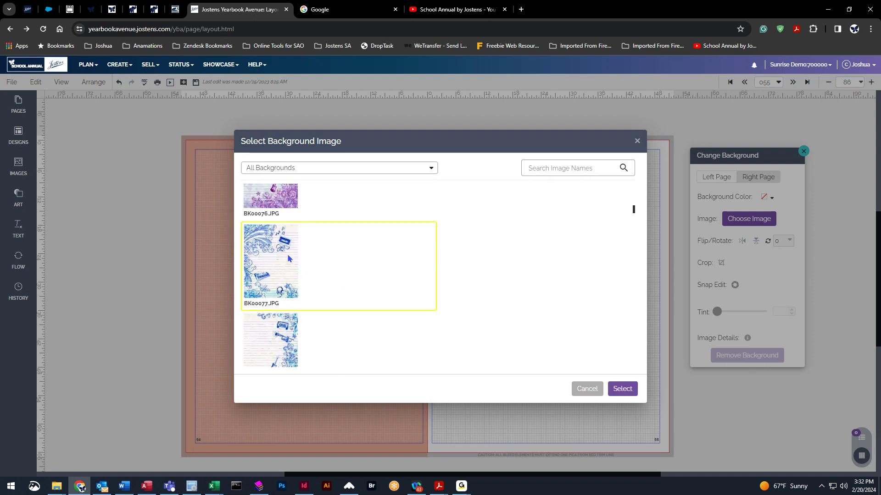
pyautogui.click(622, 390)
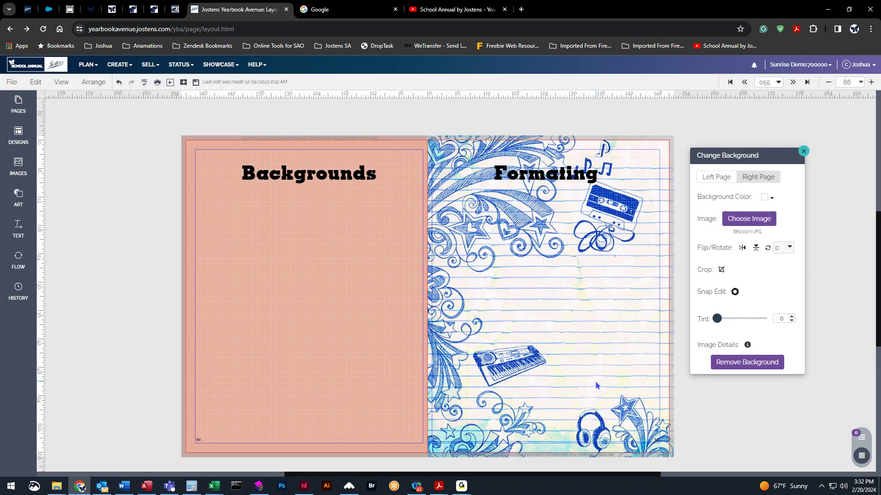
# - Reopen the right page's background image choices, check the Clipart category, and browse All Backgrounds as far as BK00281.jpg
pyautogui.click(748, 219)
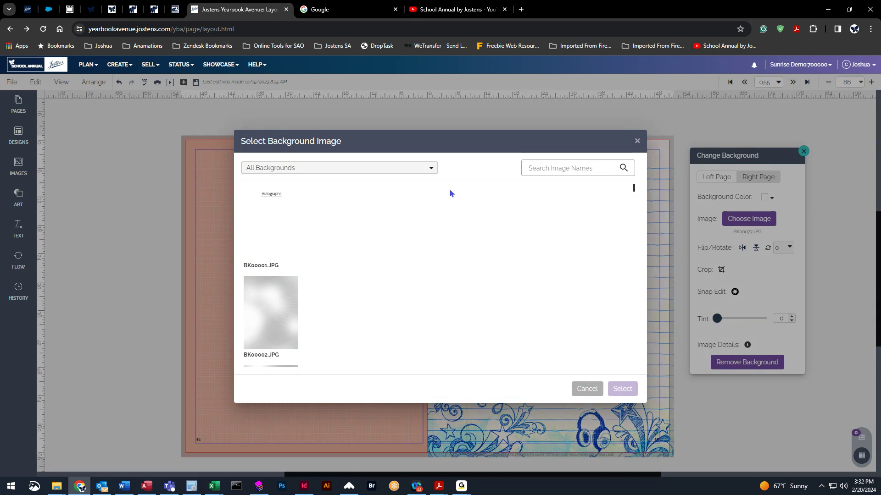
pyautogui.click(334, 175)
pyautogui.click(411, 172)
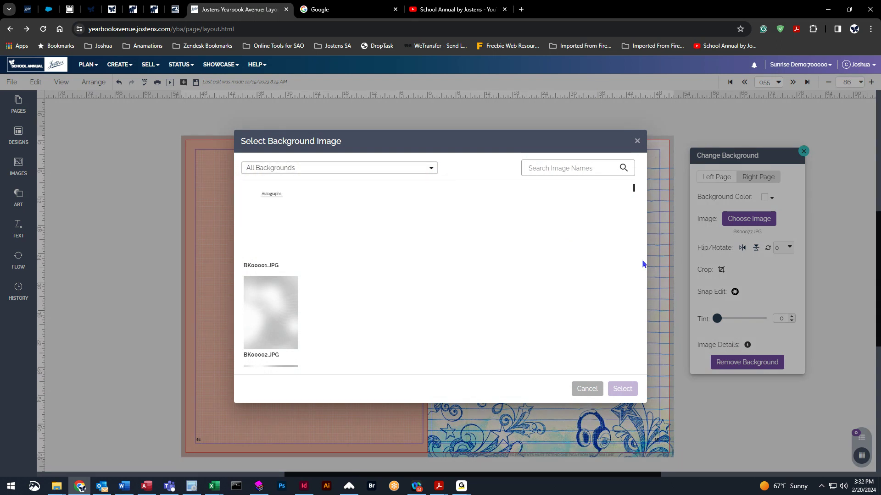
pyautogui.click(431, 169)
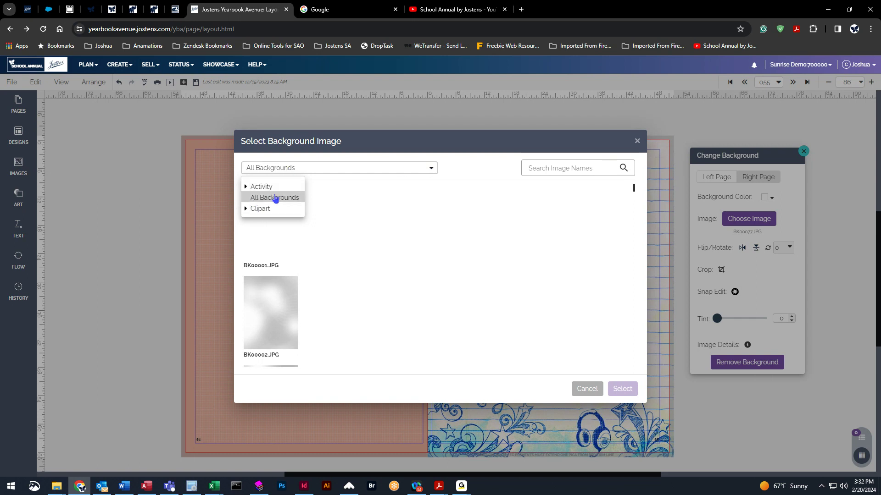
pyautogui.click(245, 211)
pyautogui.click(281, 143)
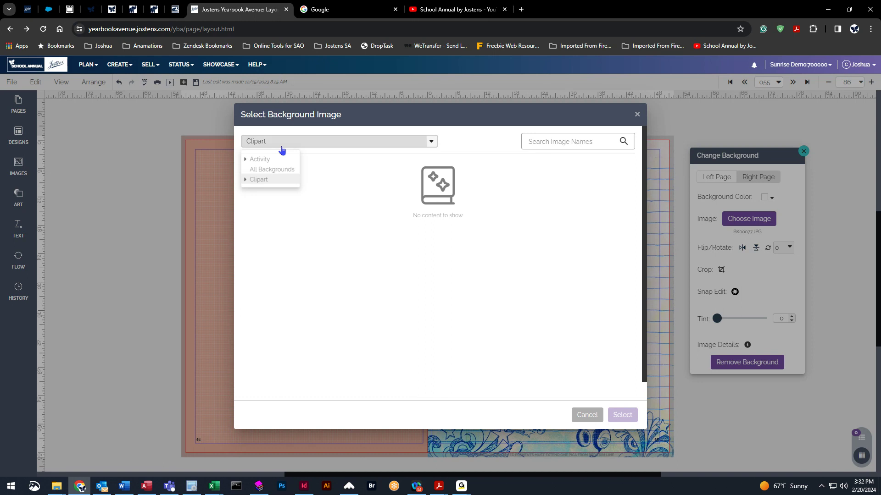
pyautogui.click(271, 172)
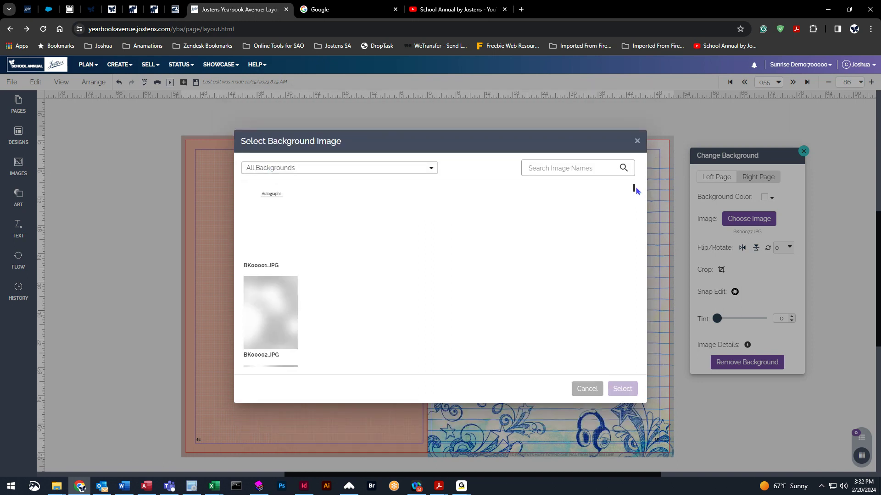
pyautogui.moveTo(634, 188); pyautogui.dragTo(632, 273)
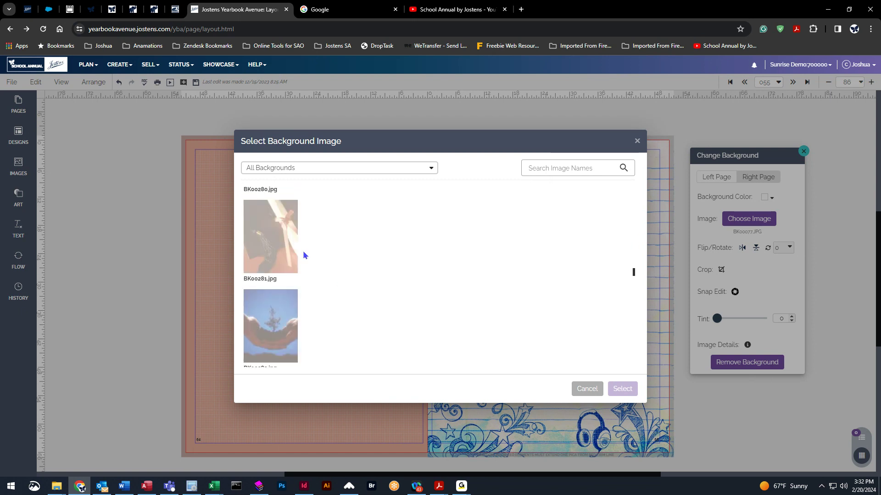
pyautogui.moveTo(256, 279); pyautogui.dragTo(278, 281)
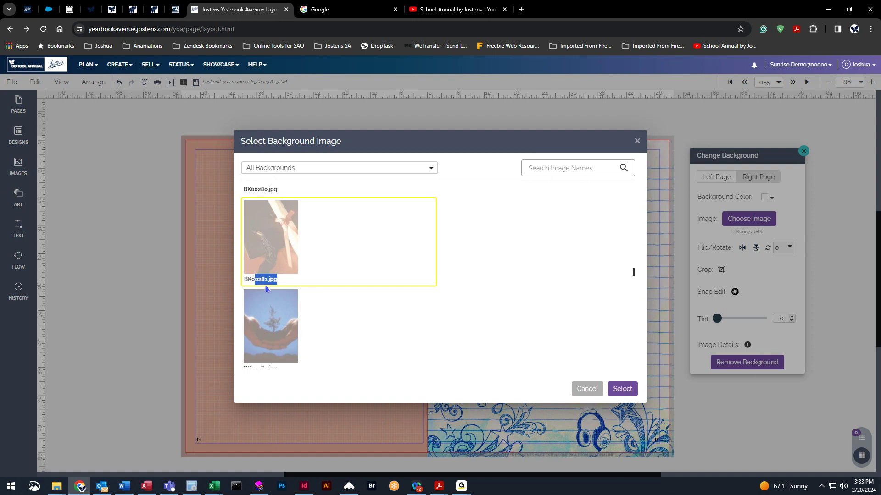
pyautogui.click(266, 290)
# - Search the background image names for 281 and apply BK00281.jpg as the right page's background
pyautogui.moveTo(633, 274); pyautogui.dragTo(509, 167)
pyautogui.click(553, 170)
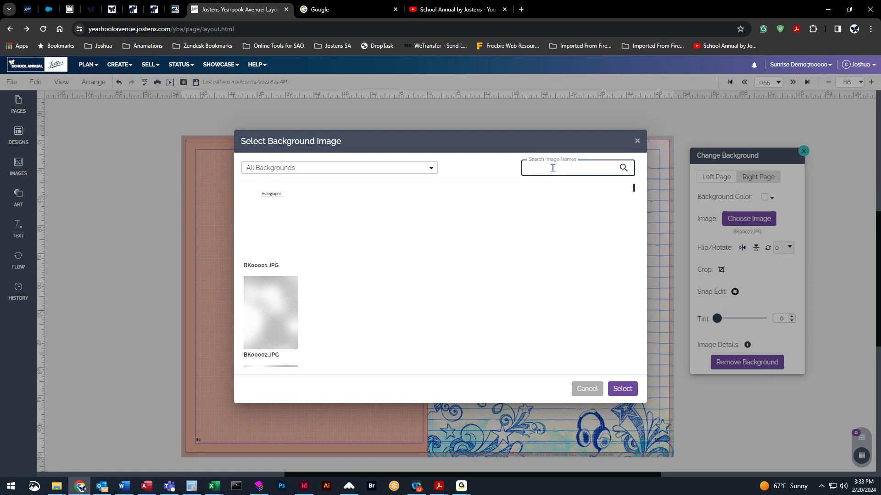
pyautogui.write('281')
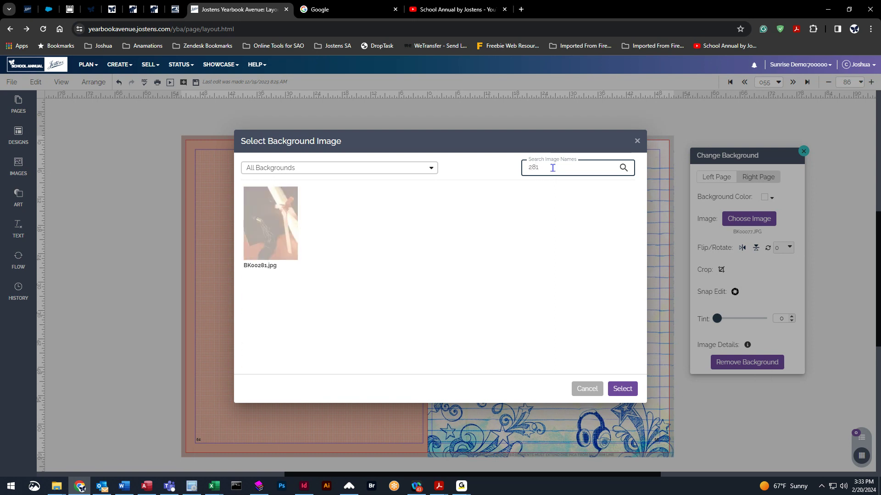
pyautogui.click(271, 227)
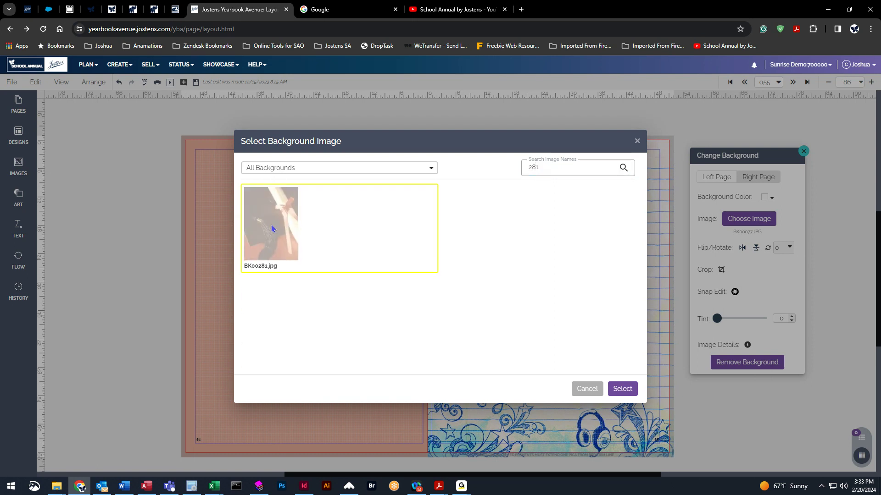
pyautogui.click(622, 393)
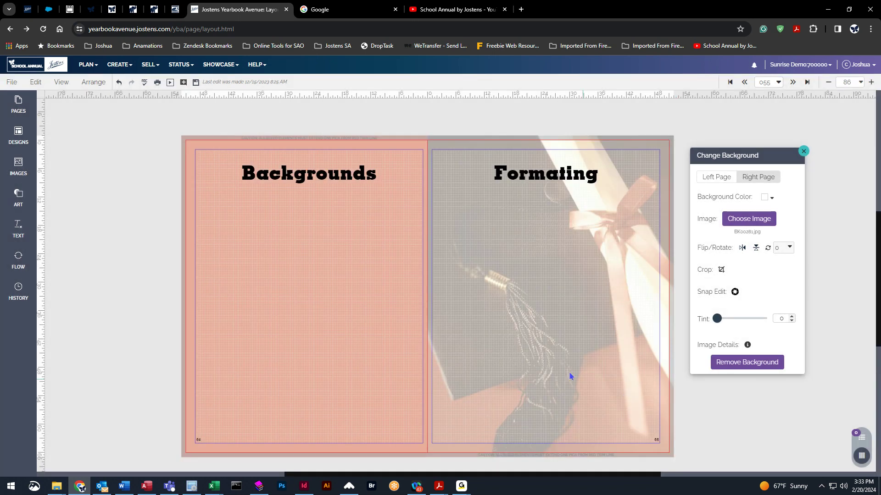
# - Reopen the right page's background image choices, search for 281 again and select BK00281.jpg in the results
pyautogui.click(748, 219)
pyautogui.click(574, 166)
pyautogui.write('281')
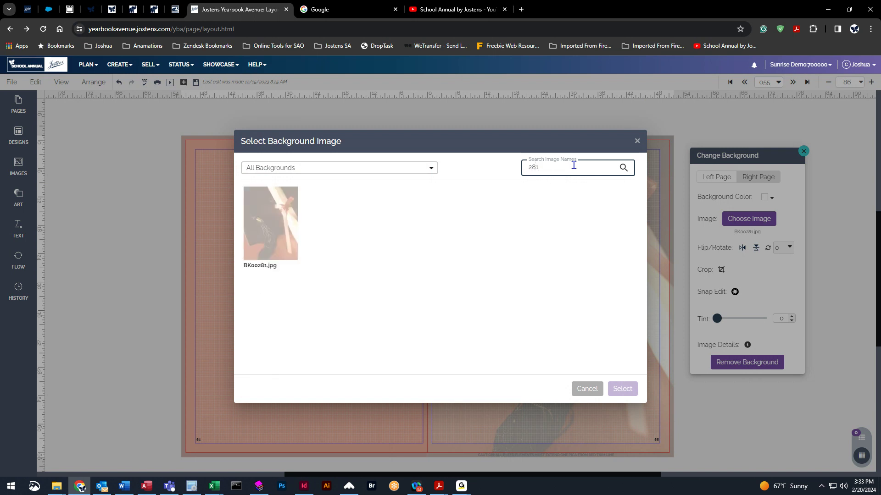
pyautogui.click(268, 231)
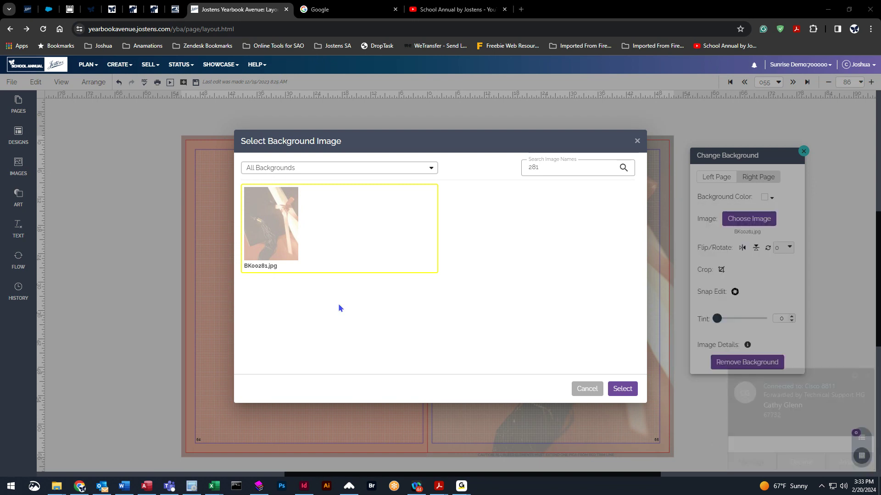
# - Switch the background image category to Clipart and examine its subcategories, including the cover names under By Cover
pyautogui.click(431, 169)
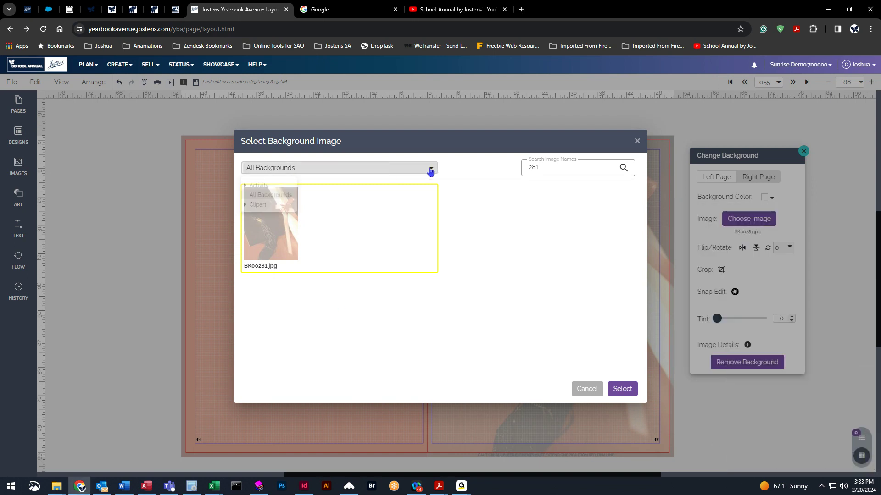
pyautogui.click(253, 198)
pyautogui.click(248, 210)
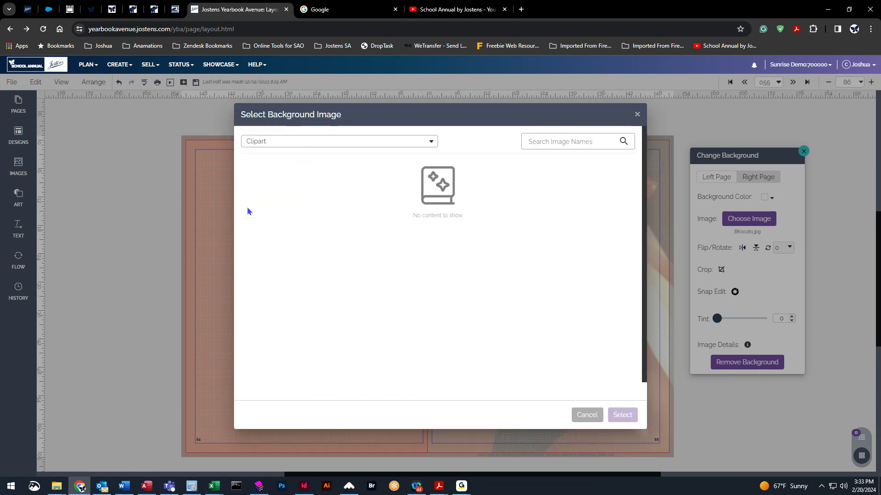
pyautogui.click(257, 141)
pyautogui.click(246, 183)
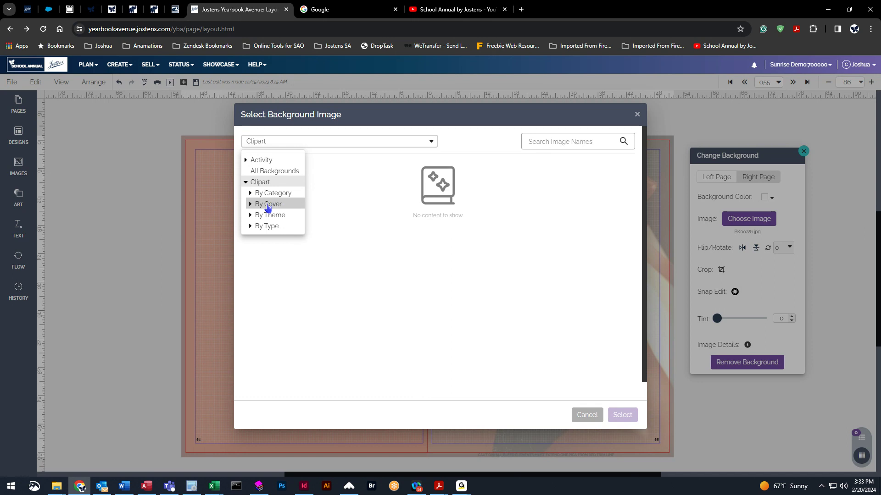
pyautogui.click(250, 205)
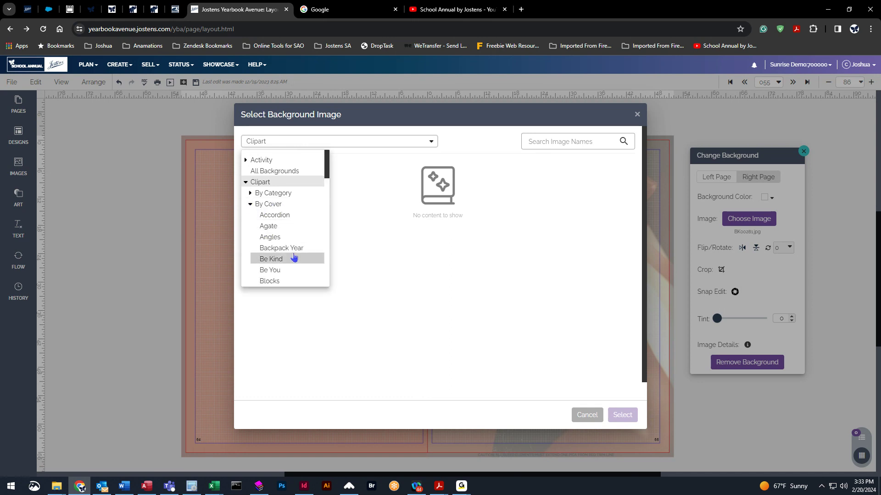
pyautogui.scroll(-3, 292, 255)
pyautogui.scroll(3, 294, 257)
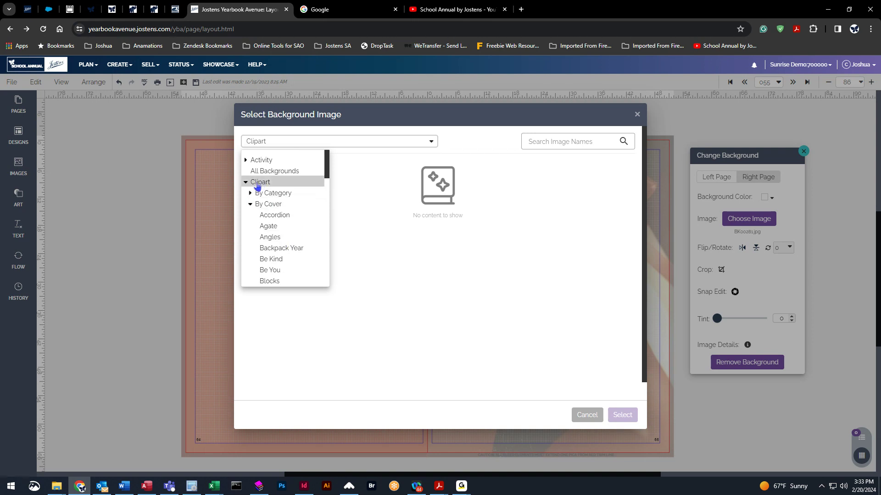
pyautogui.click(245, 183)
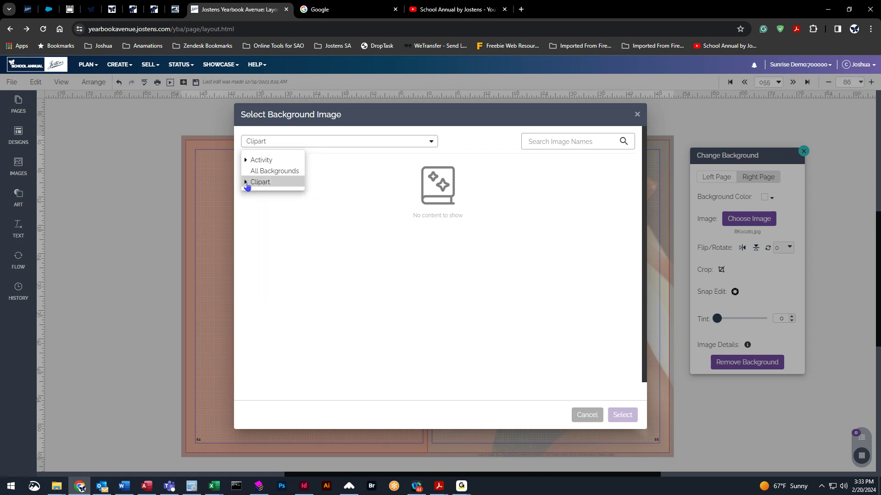
pyautogui.click(246, 183)
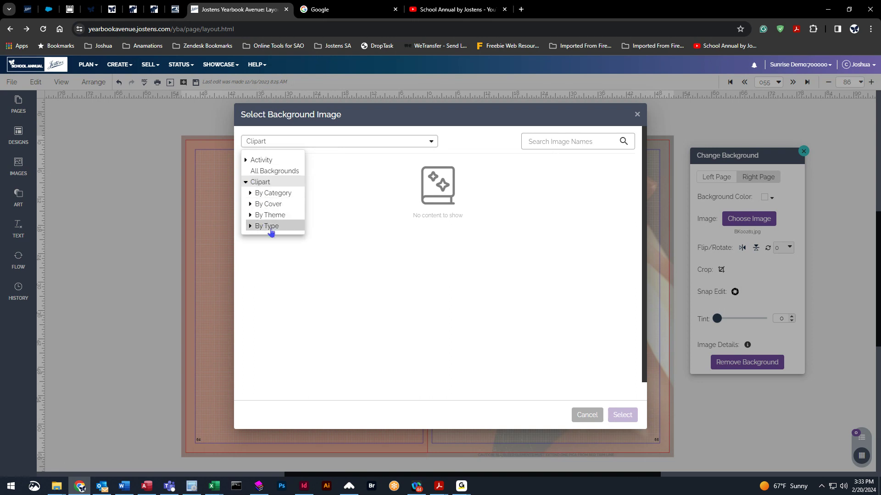
pyautogui.click(266, 184)
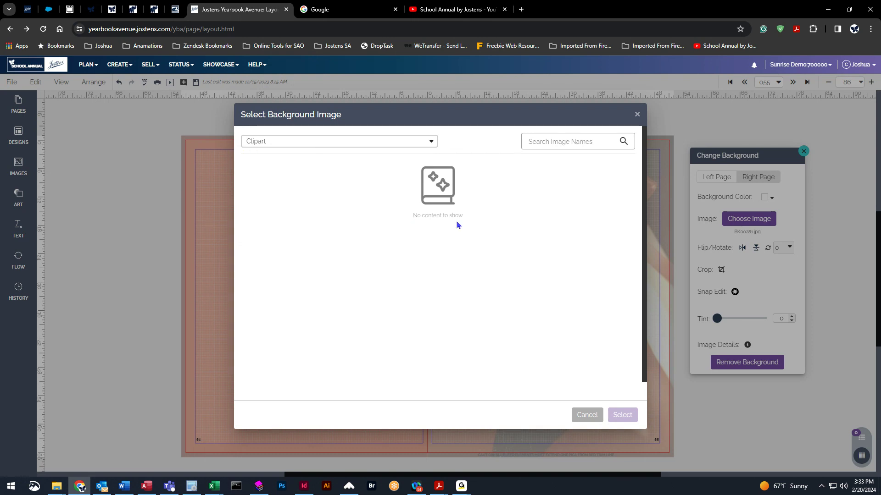
pyautogui.click(259, 145)
pyautogui.click(246, 183)
pyautogui.click(247, 183)
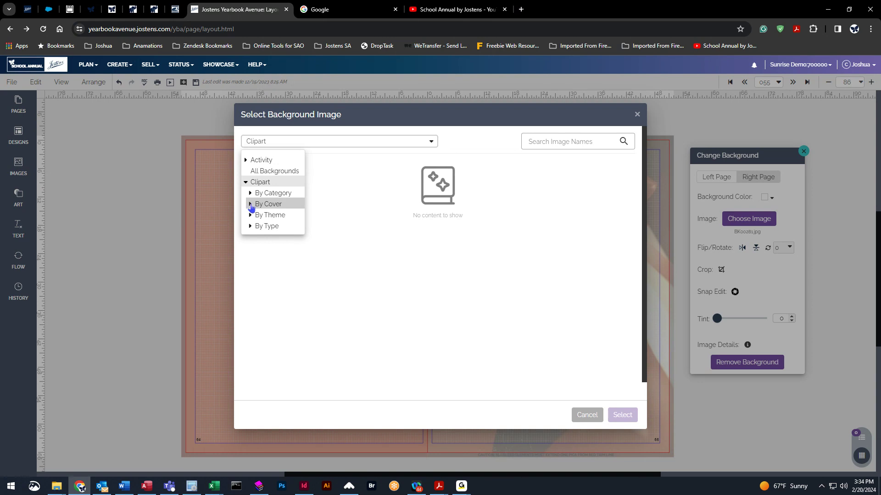
# - Show the Colorful Connection images from the By Cover group of the Clipart category
pyautogui.click(251, 204)
pyautogui.scroll(-2, 289, 258)
pyautogui.scroll(-3, 292, 259)
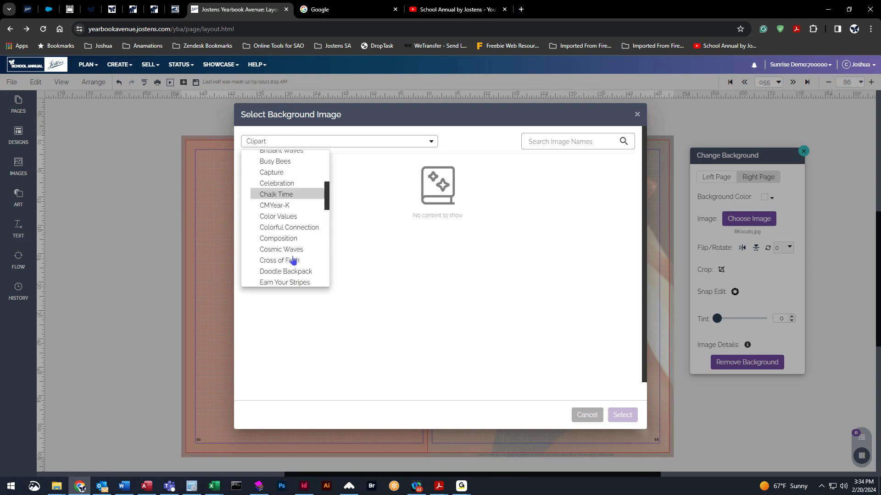
pyautogui.click(283, 229)
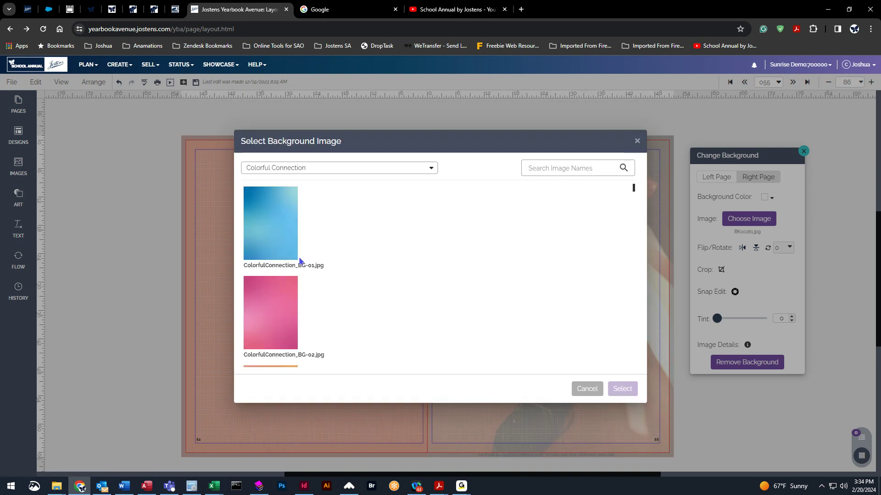
# - Apply ColorfulConnection_CA-03.tif from the Colorful Connection images as the right page's background
pyautogui.scroll(-8, 321, 269)
pyautogui.scroll(-5, 324, 275)
pyautogui.scroll(-4, 322, 284)
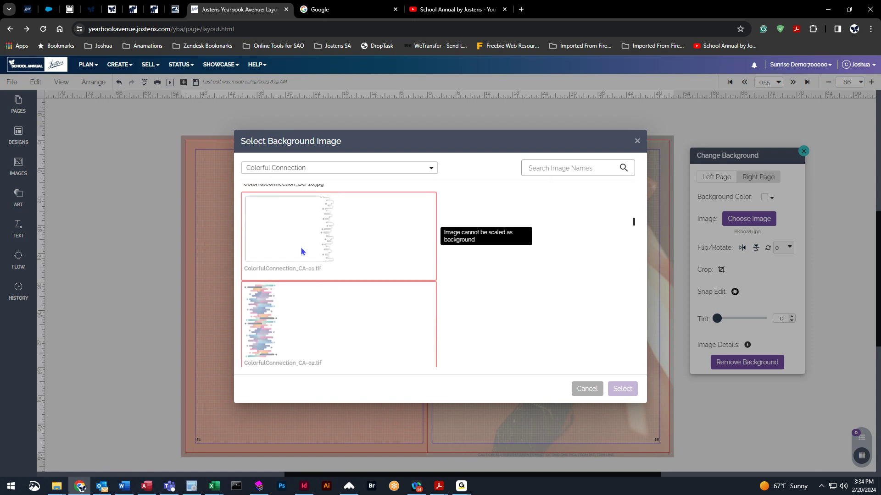
pyautogui.scroll(-2, 357, 286)
pyautogui.scroll(-7, 357, 287)
pyautogui.scroll(4, 357, 287)
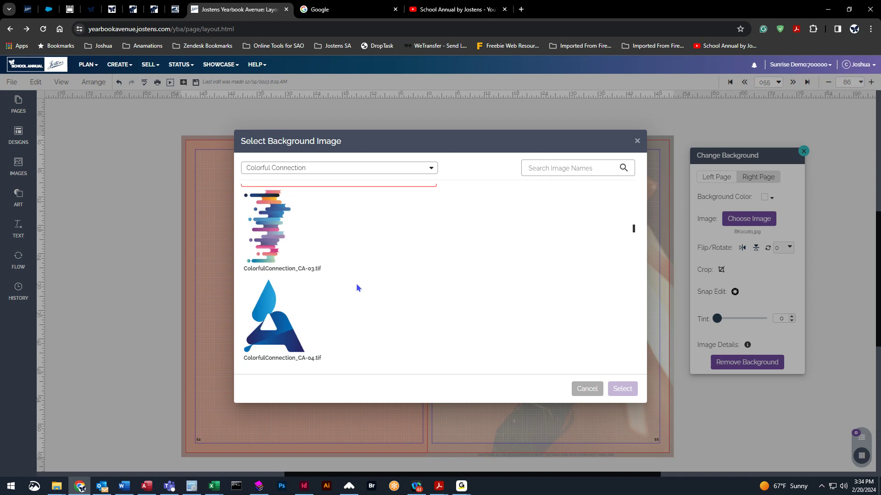
pyautogui.click(281, 209)
pyautogui.click(632, 390)
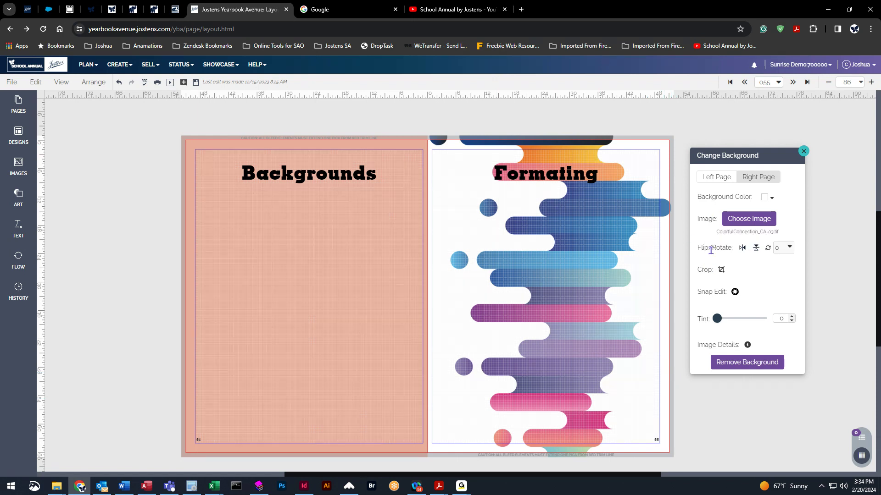
# - Flip the right page's background image horizontally and vertically, and rotate it by -90 degrees
pyautogui.click(742, 248)
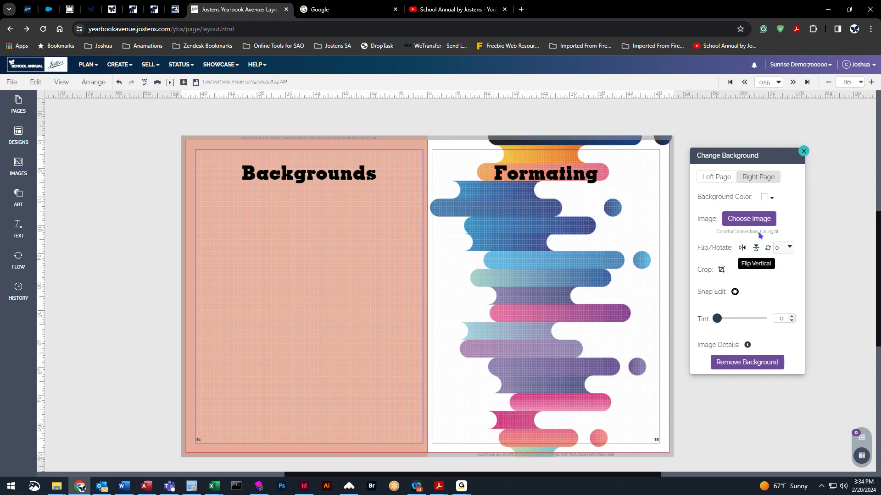
pyautogui.click(755, 248)
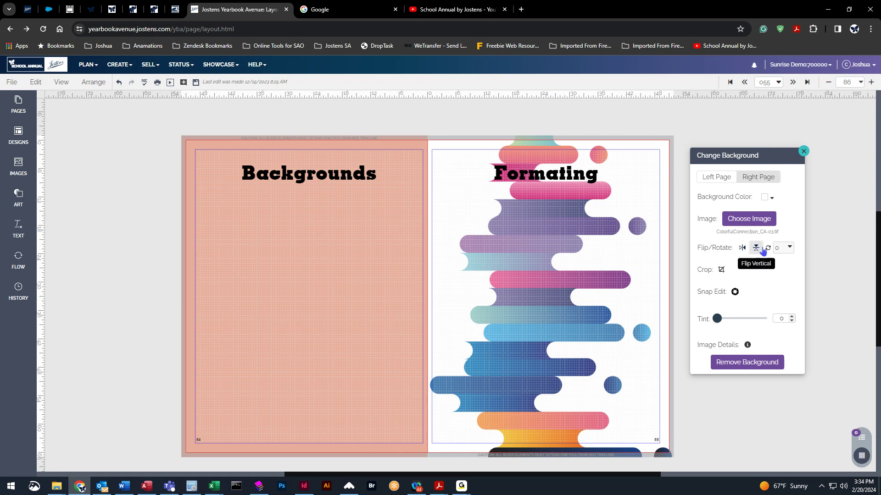
pyautogui.click(790, 248)
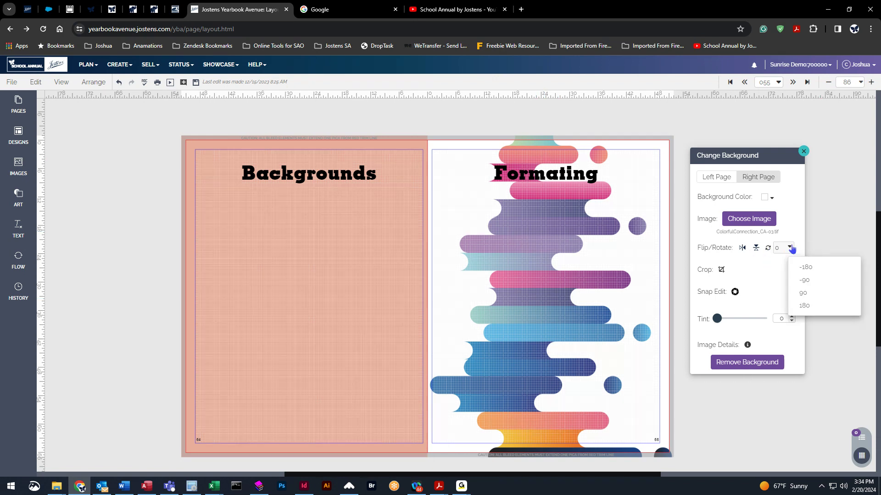
pyautogui.click(812, 288)
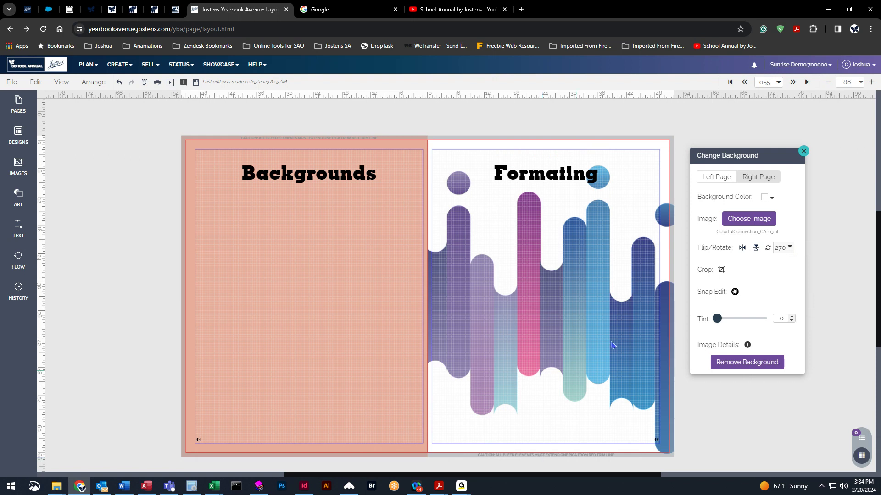
pyautogui.click(721, 271)
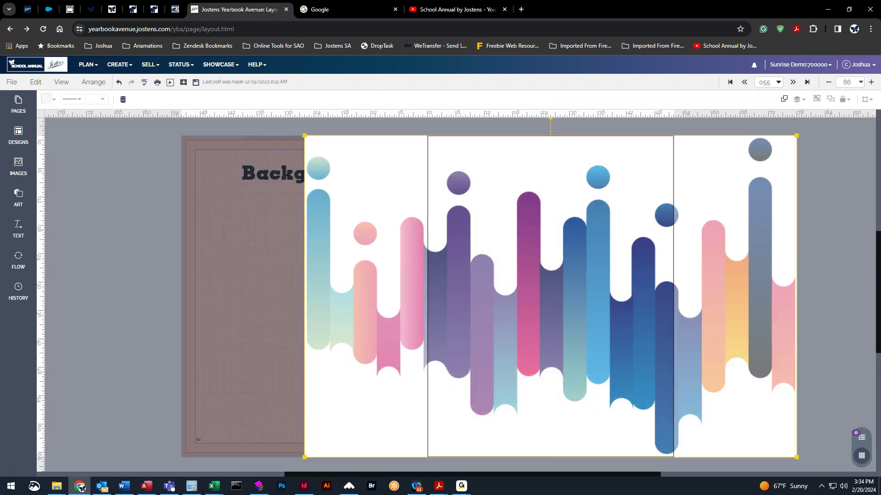
pyautogui.click(110, 253)
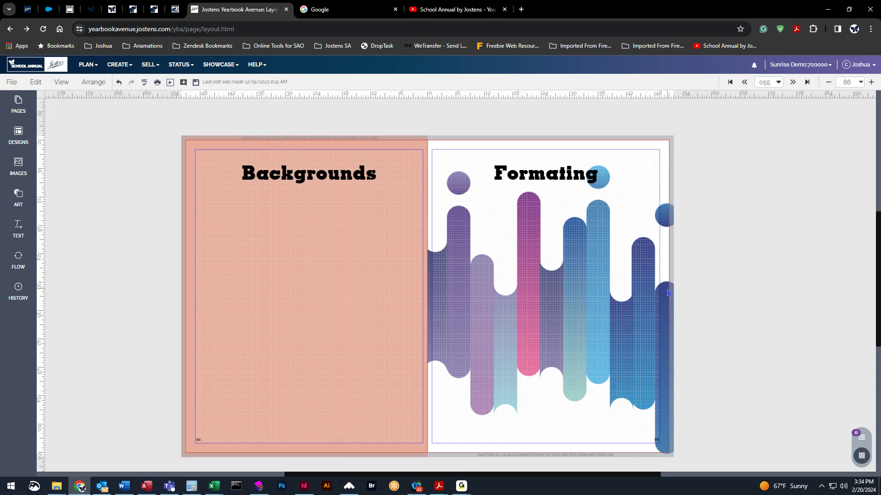
pyautogui.rightClick(710, 216)
pyautogui.click(761, 331)
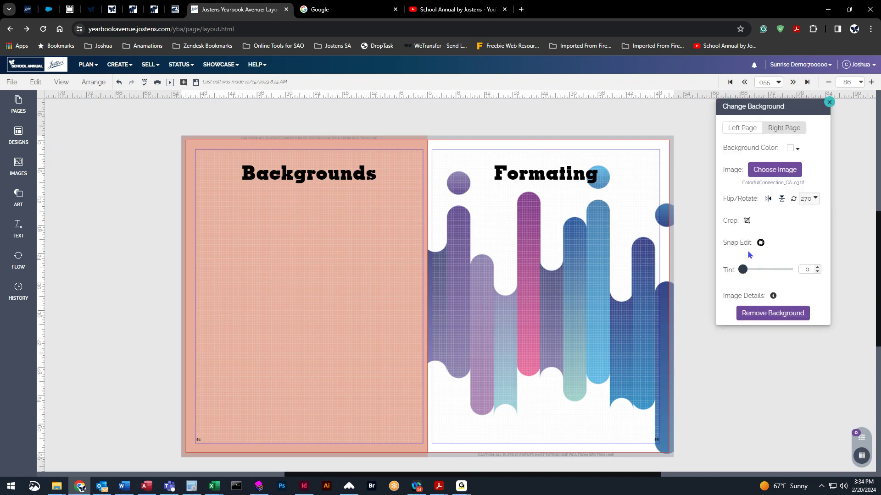
# - Enlarge and reposition the right page's background image within the page using its crop view
pyautogui.click(748, 222)
pyautogui.moveTo(501, 275); pyautogui.dragTo(387, 298)
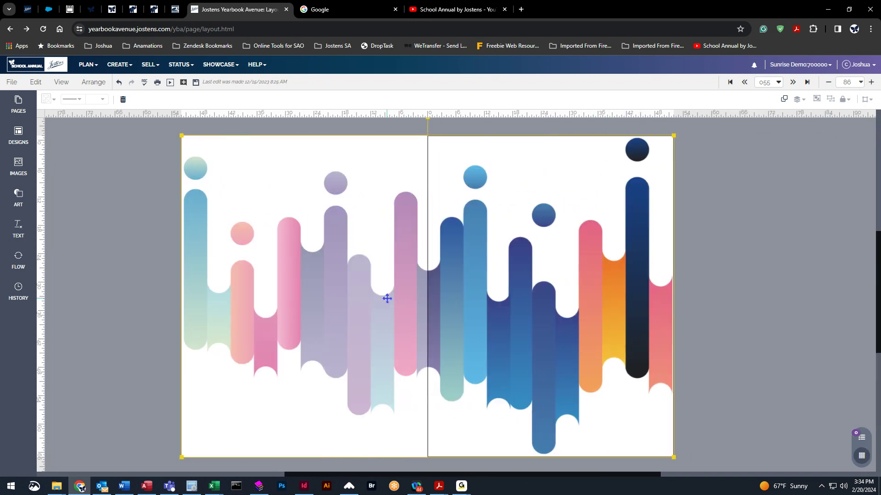
pyautogui.moveTo(173, 143); pyautogui.dragTo(140, 174)
pyautogui.scroll(-3, 766, 344)
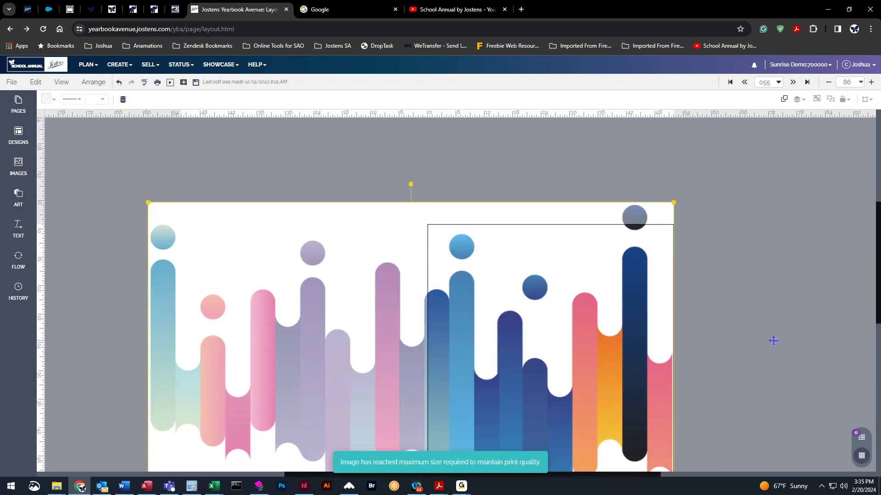
pyautogui.moveTo(570, 298); pyautogui.dragTo(571, 331)
pyautogui.click(768, 337)
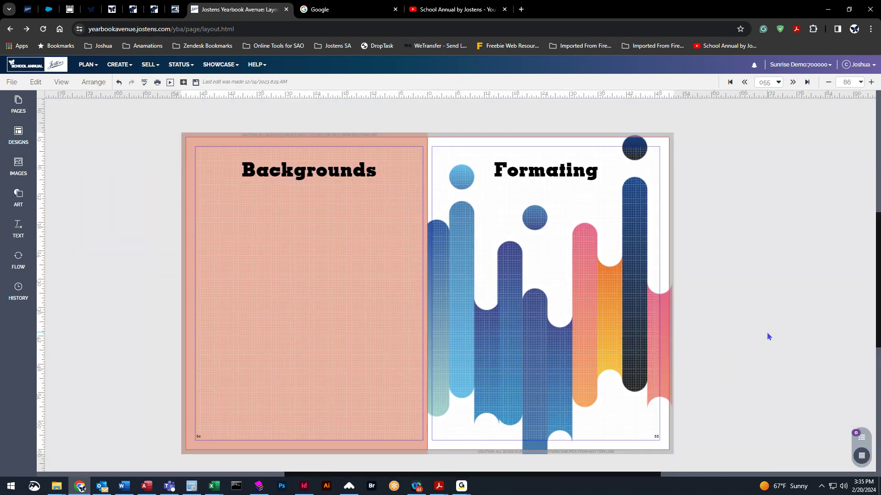
# - Reopen the background settings and view the Snap Edit options for the right page's background image
pyautogui.rightClick(669, 134)
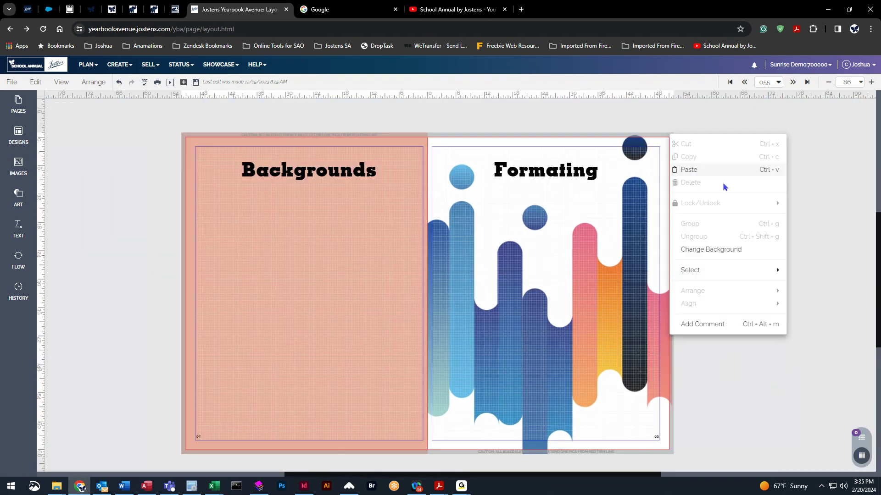
pyautogui.click(729, 251)
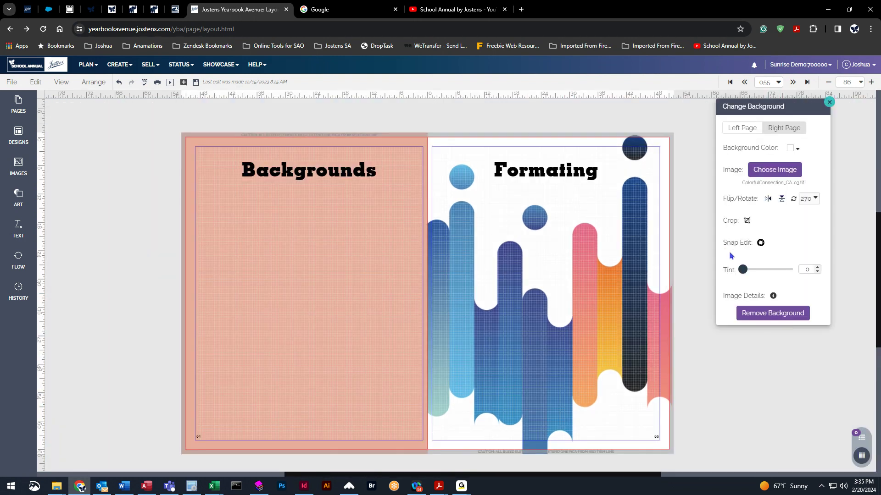
pyautogui.click(760, 242)
pyautogui.click(796, 223)
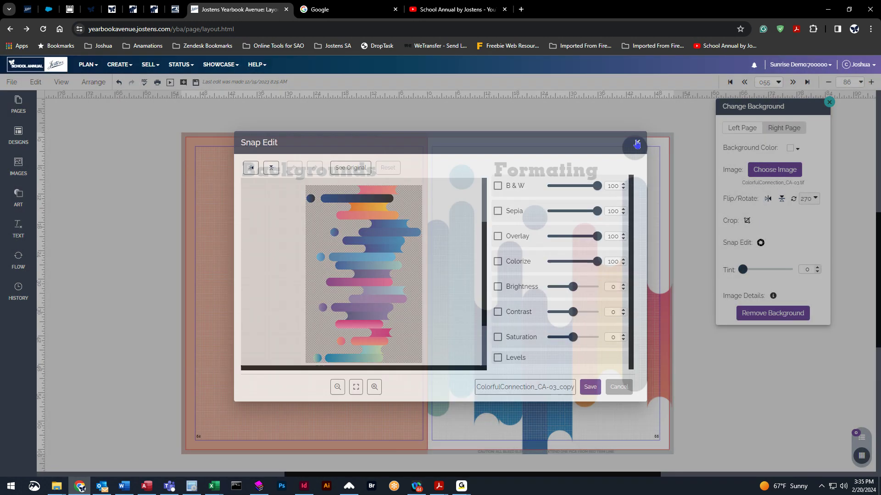
# - Try a tint of 44 on the right page's background image and reset the tint to 0
pyautogui.click(742, 270)
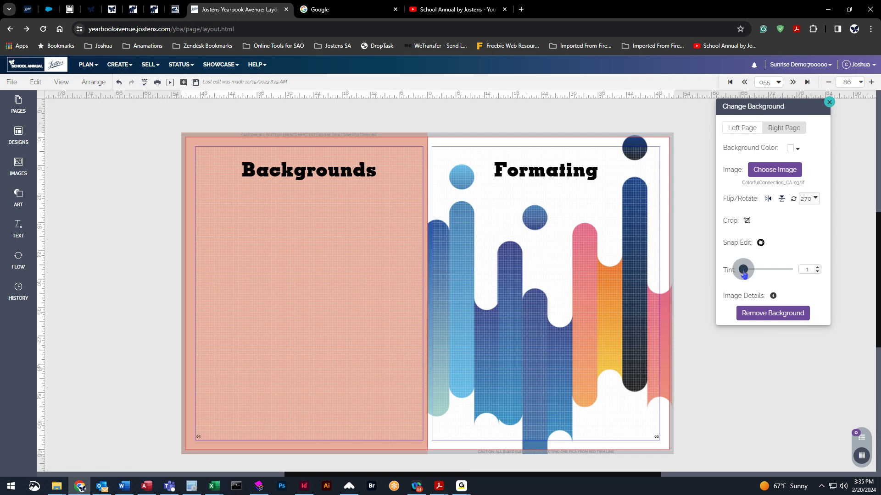
pyautogui.moveTo(743, 274); pyautogui.dragTo(719, 276)
pyautogui.moveTo(742, 270); pyautogui.dragTo(762, 272)
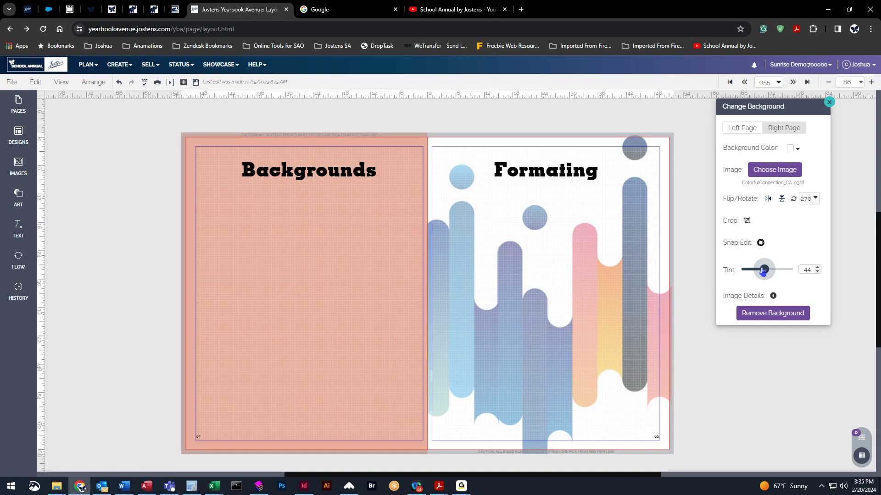
pyautogui.moveTo(764, 270); pyautogui.dragTo(742, 271)
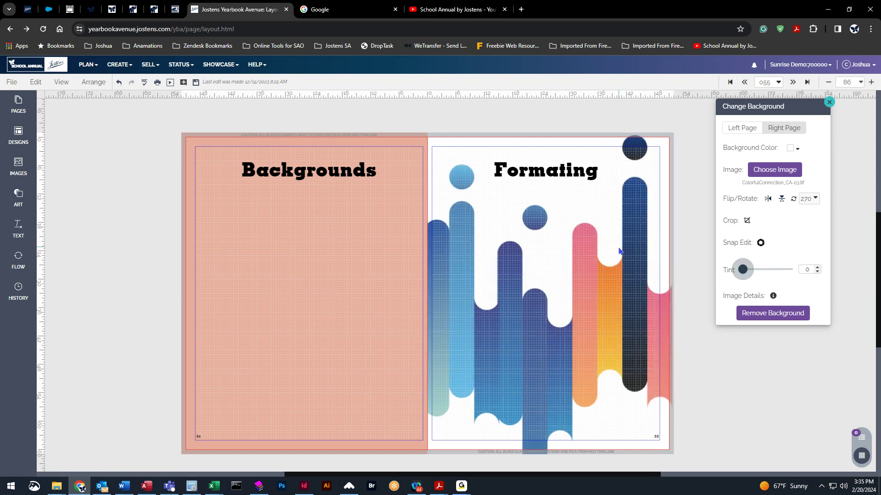
# - Move the Formating heading down over the background artwork and set the background image's tint to 30
pyautogui.moveTo(580, 174); pyautogui.dragTo(554, 336)
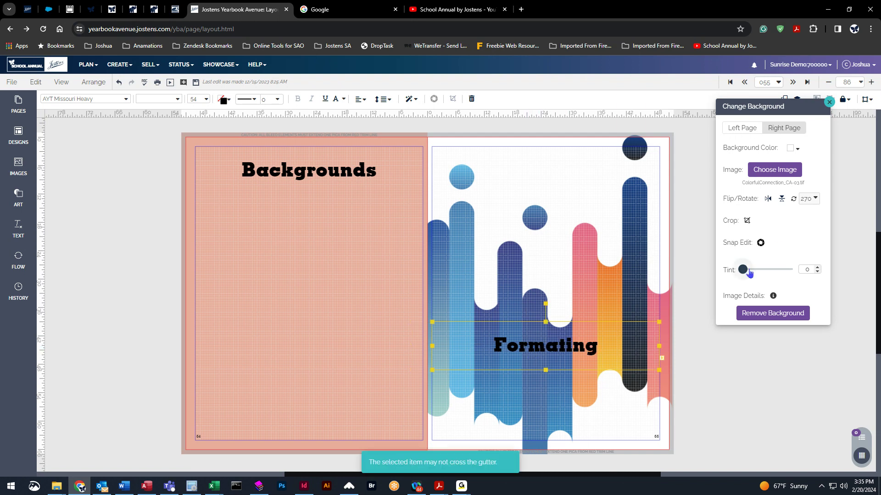
pyautogui.moveTo(745, 273); pyautogui.dragTo(757, 273)
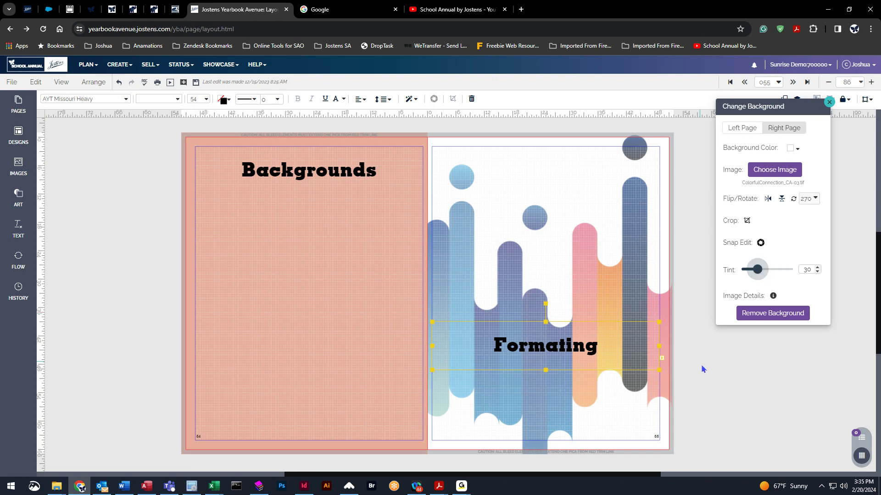
pyautogui.click(718, 396)
# - Save the changes and review the background and heading on the spread's PDF proof
pyautogui.click(145, 83)
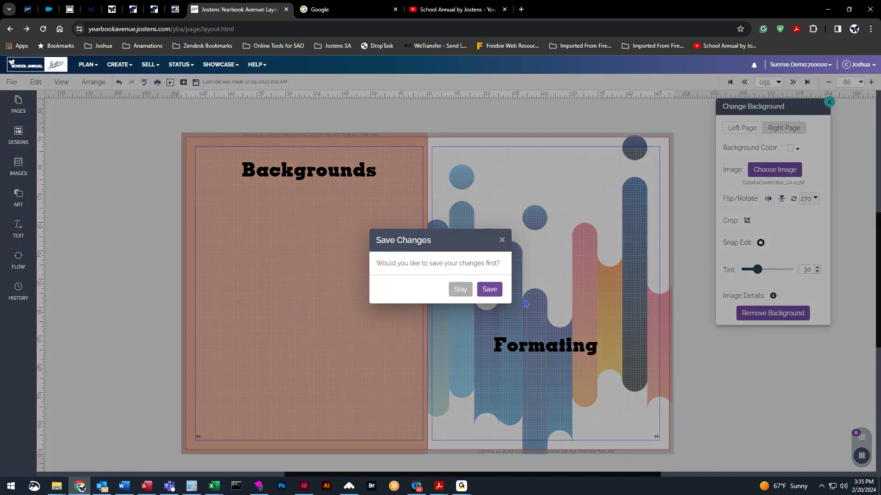
pyautogui.click(489, 290)
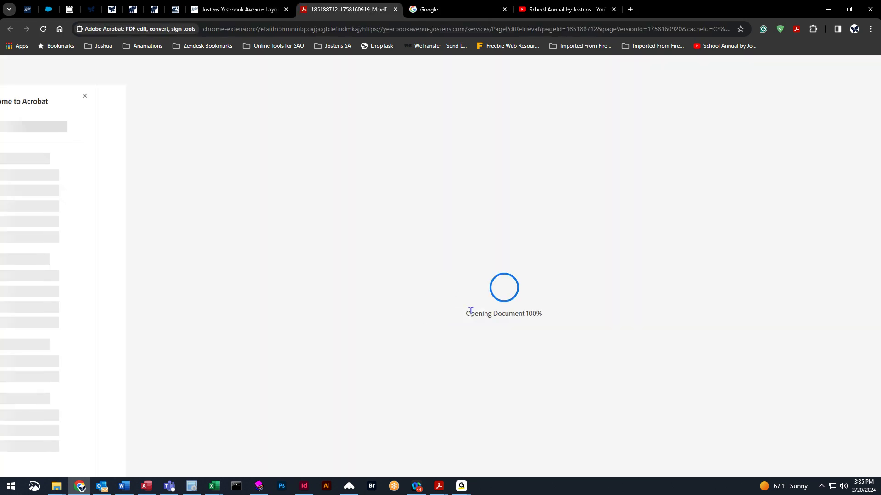
pyautogui.scroll(-10, 472, 310)
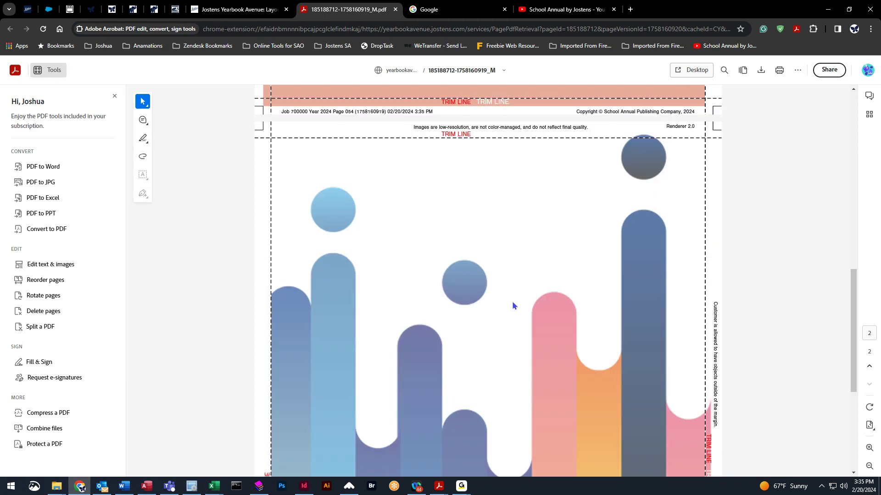
pyautogui.scroll(-5, 514, 305)
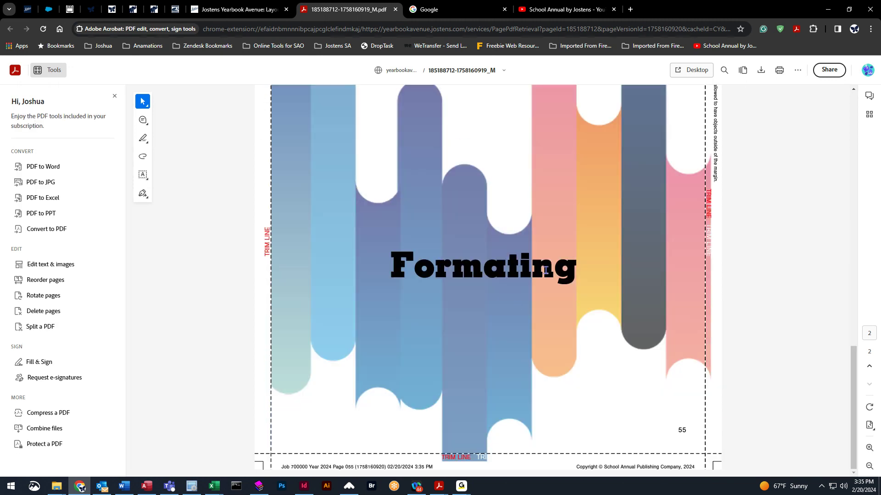
pyautogui.scroll(9, 545, 276)
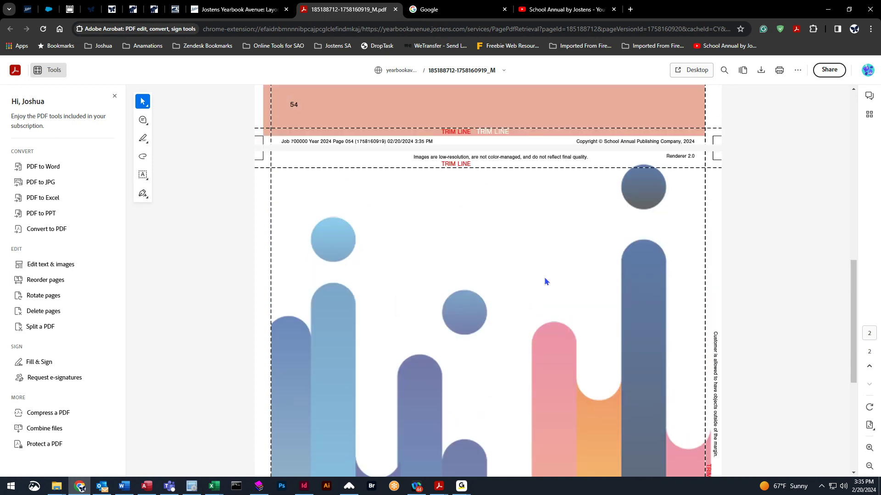
pyautogui.middleClick(351, 8)
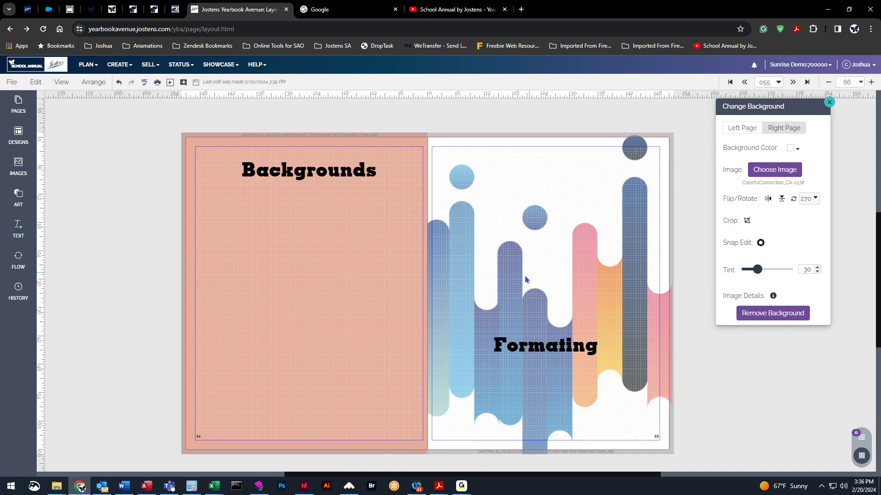
# - Undo recent edits to restore the Formating heading's earlier position and remove the right page's background image
pyautogui.click(787, 313)
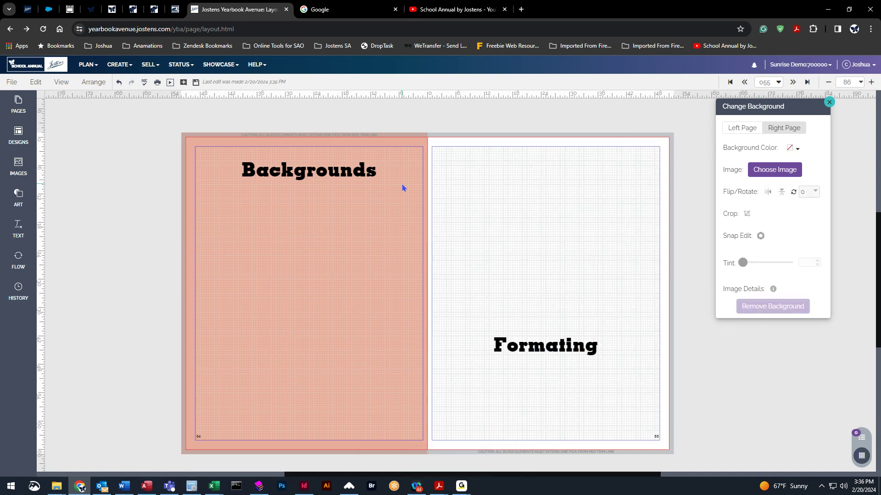
pyautogui.click(118, 83)
pyautogui.click(118, 83)
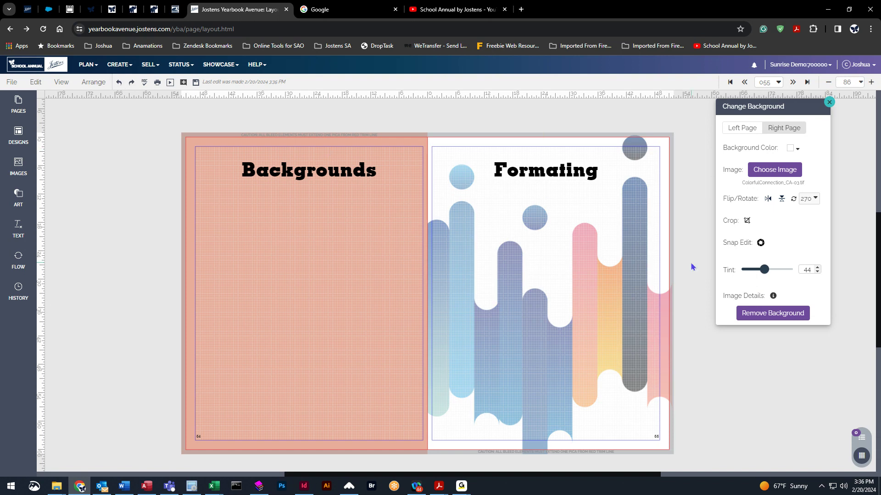
pyautogui.click(800, 314)
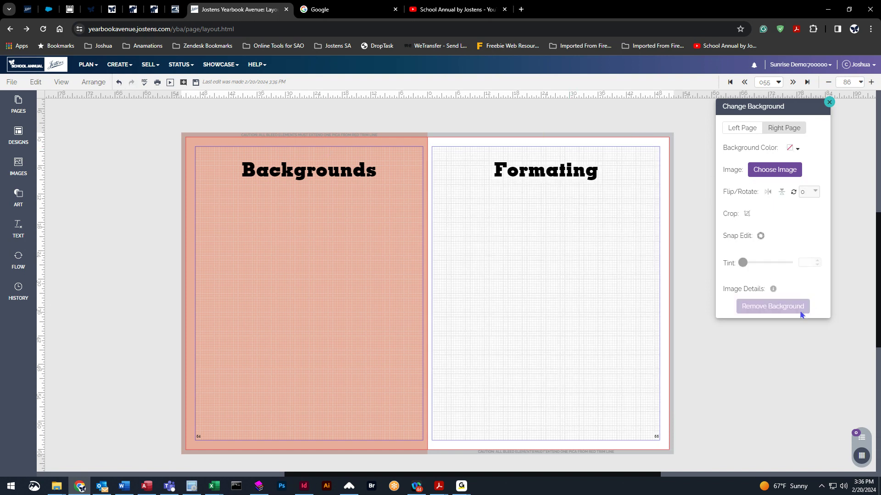
# - Apply RainbowDoodle_BG-04.jpg from the Rainbow Doodle images as the right page's background
pyautogui.click(774, 170)
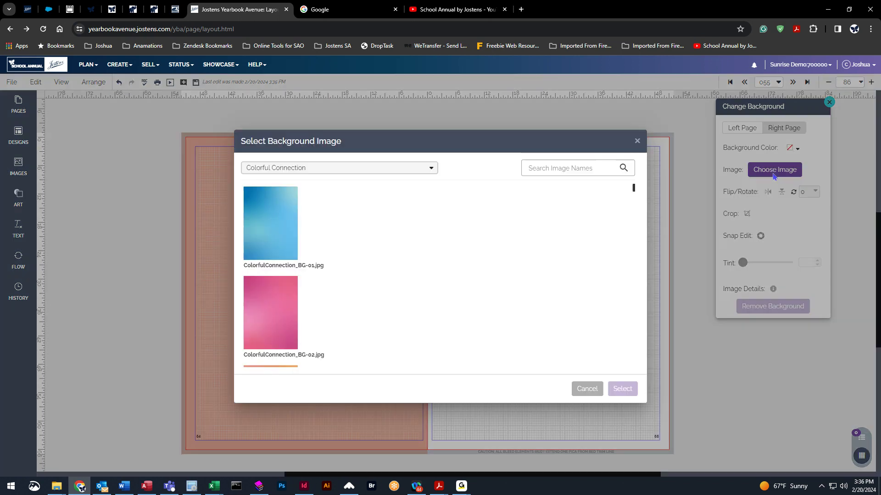
pyautogui.click(414, 171)
pyautogui.scroll(-3, 282, 271)
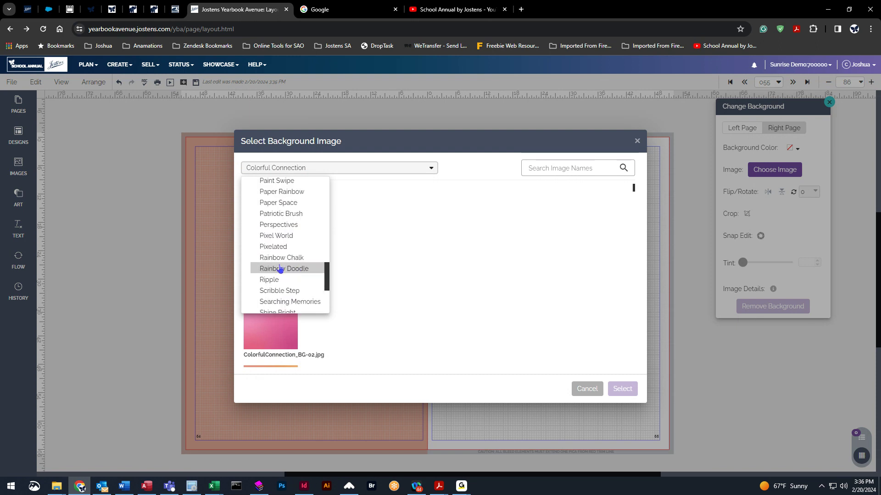
pyautogui.click(280, 269)
pyautogui.scroll(-2, 293, 275)
pyautogui.click(281, 276)
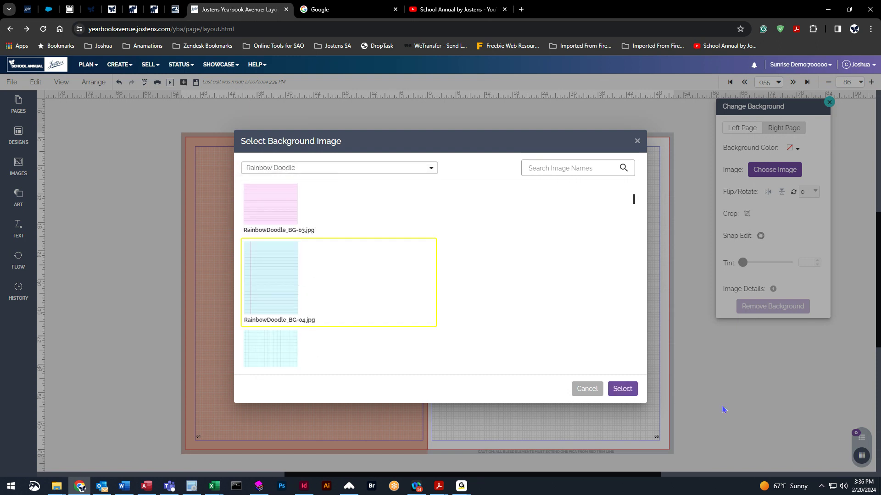
pyautogui.click(624, 391)
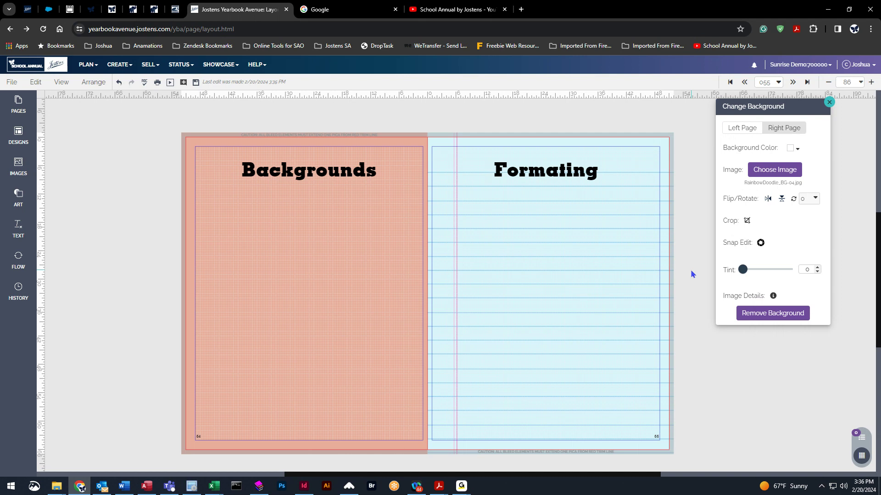
# - Replace the right page's background with the music note image RainbowDoodle_CA-12.tif from the Rainbow Doodle images
pyautogui.click(774, 175)
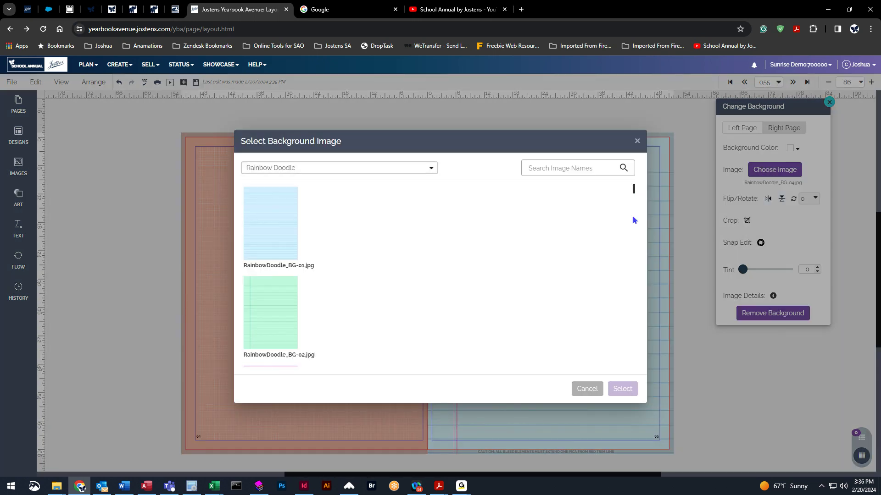
pyautogui.click(358, 169)
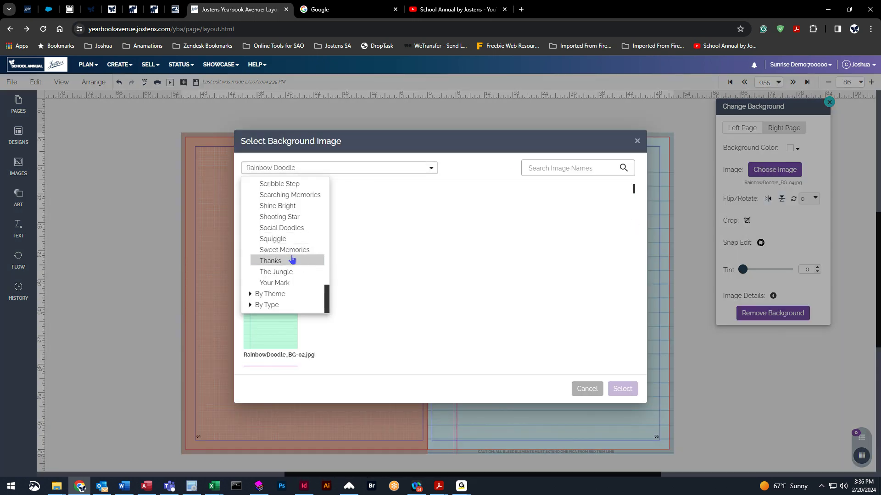
pyautogui.click(288, 259)
pyautogui.scroll(-10, 296, 326)
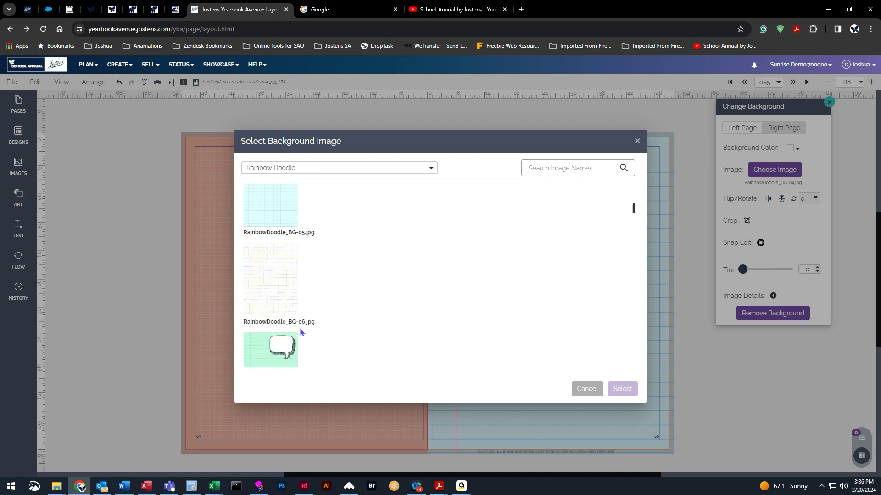
pyautogui.moveTo(633, 223); pyautogui.dragTo(631, 292)
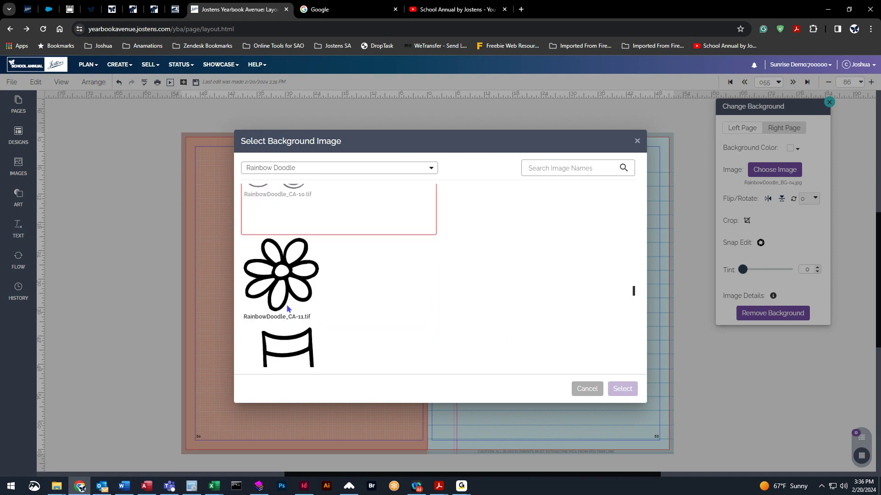
pyautogui.scroll(-3, 287, 305)
pyautogui.click(310, 210)
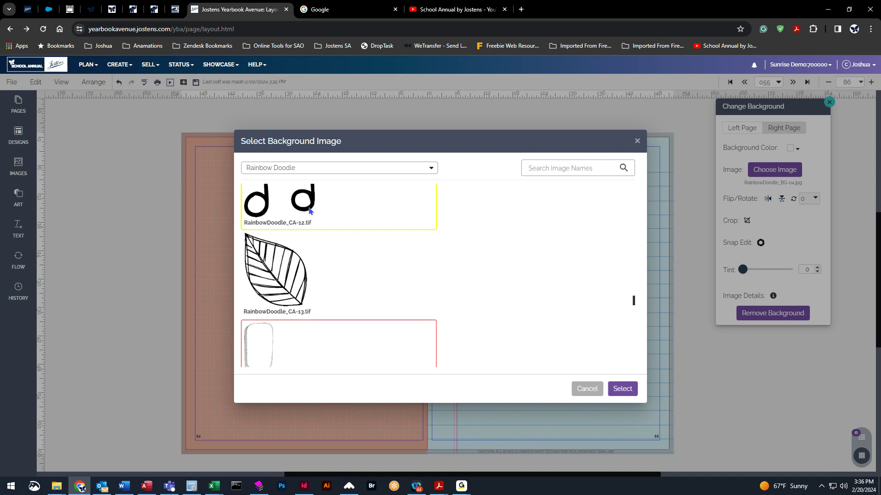
pyautogui.click(616, 390)
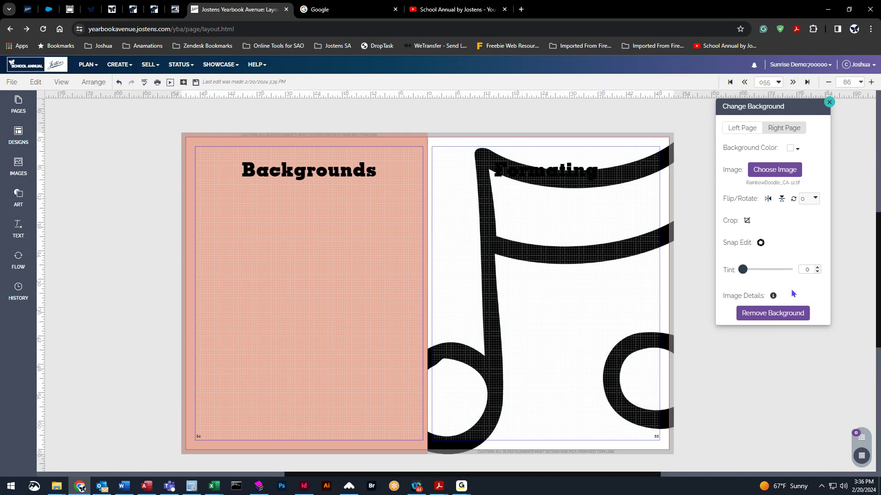
pyautogui.moveTo(743, 270)
pyautogui.mouseDown()
pyautogui.moveTo(775, 273)
pyautogui.moveTo(742, 270)
pyautogui.mouseUp()
# - Remove the backgrounds from the right and left pages and close the background settings, staying on this spread
pyautogui.click(779, 314)
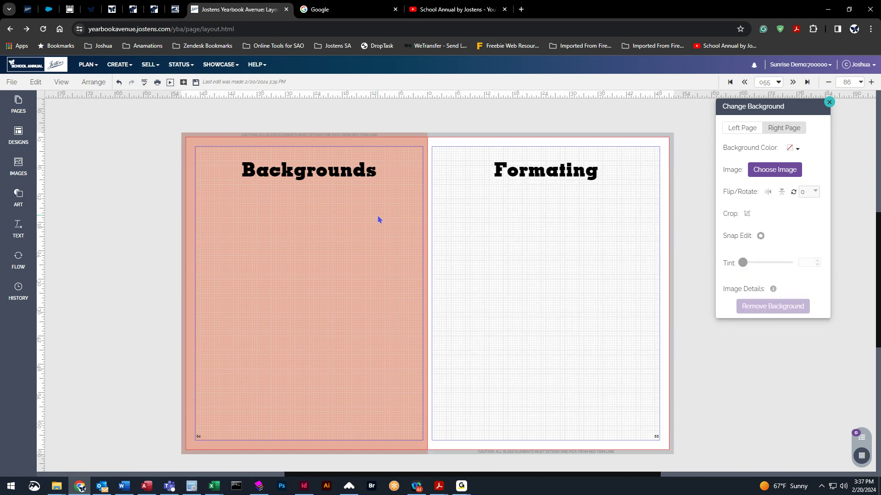
pyautogui.click(744, 129)
pyautogui.click(745, 311)
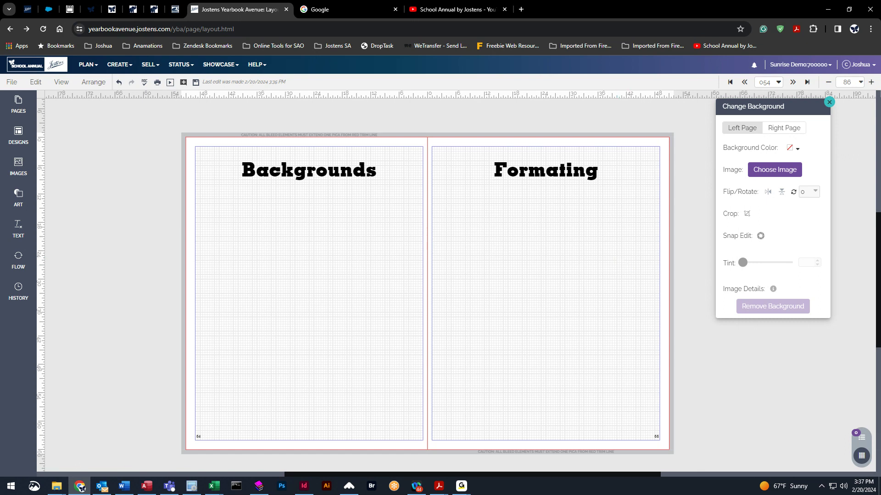
pyautogui.click(829, 101)
pyautogui.click(791, 83)
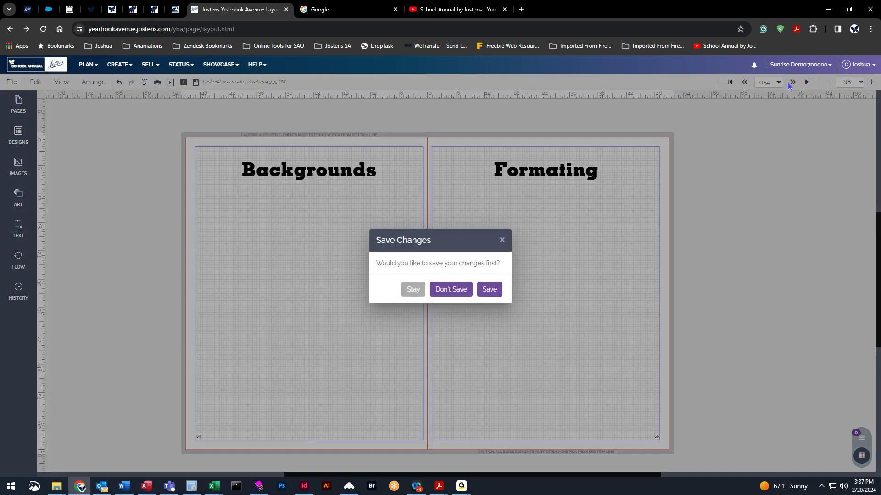
pyautogui.click(502, 240)
# - Browse the recent fonts and apply AYT Missouri Heavy to the Formating heading
pyautogui.click(538, 165)
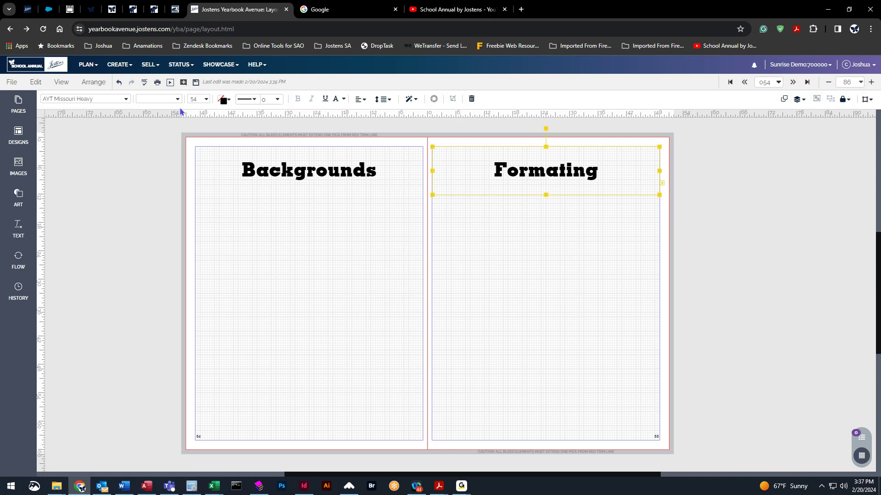
pyautogui.click(80, 102)
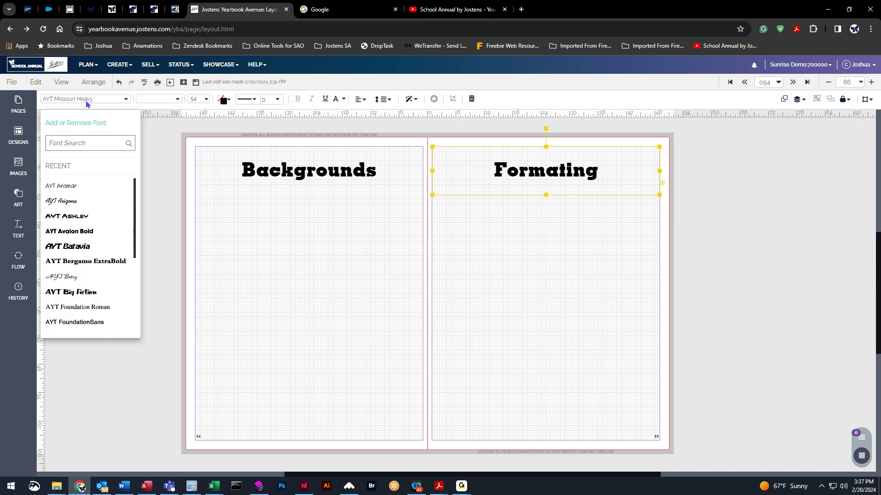
pyautogui.scroll(-3, 106, 233)
pyautogui.scroll(-2, 105, 252)
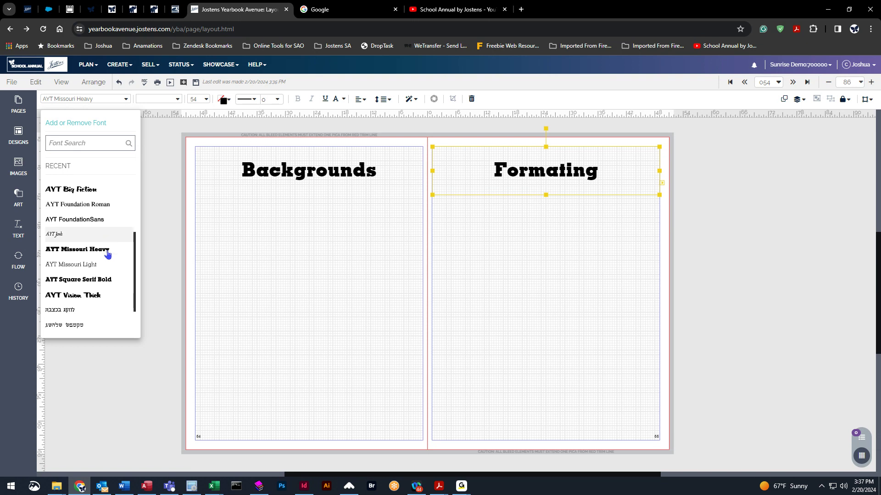
pyautogui.scroll(3, 87, 307)
pyautogui.scroll(2, 107, 238)
pyautogui.scroll(-4, 101, 248)
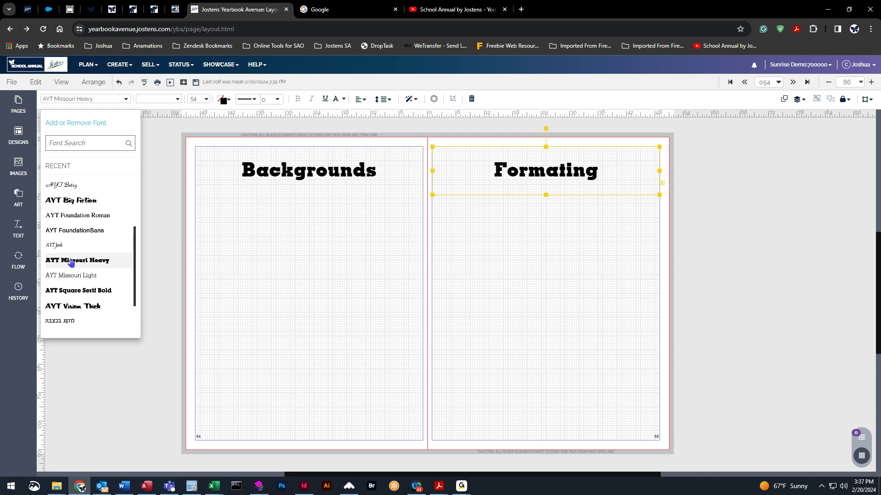
pyautogui.click(73, 261)
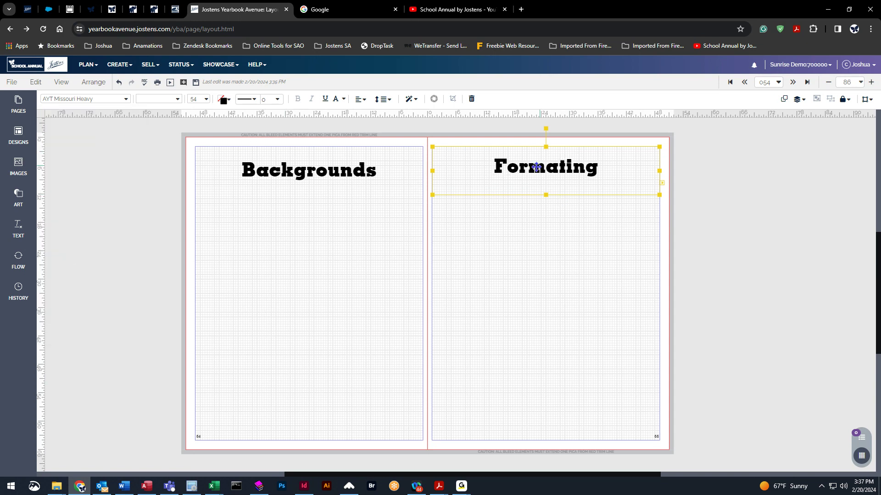
# - Set the Formating heading's font size to 36, and return it to 54
pyautogui.click(205, 99)
pyautogui.click(233, 277)
pyautogui.click(206, 100)
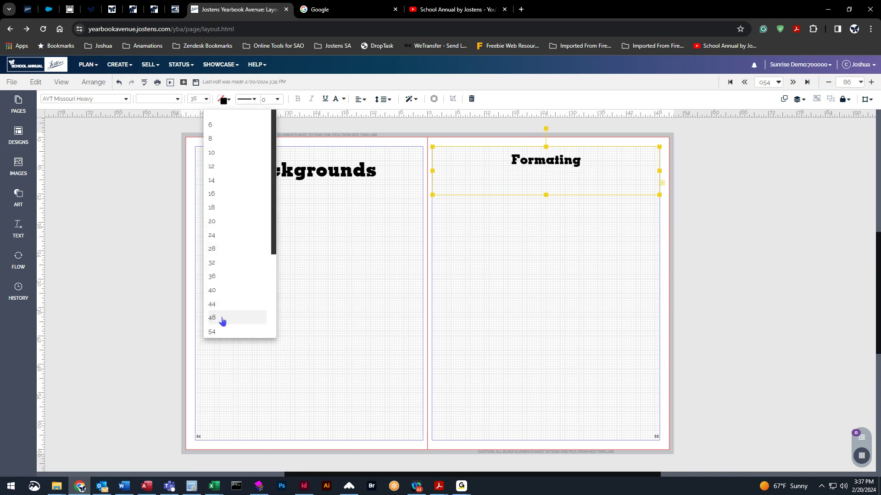
pyautogui.click(227, 332)
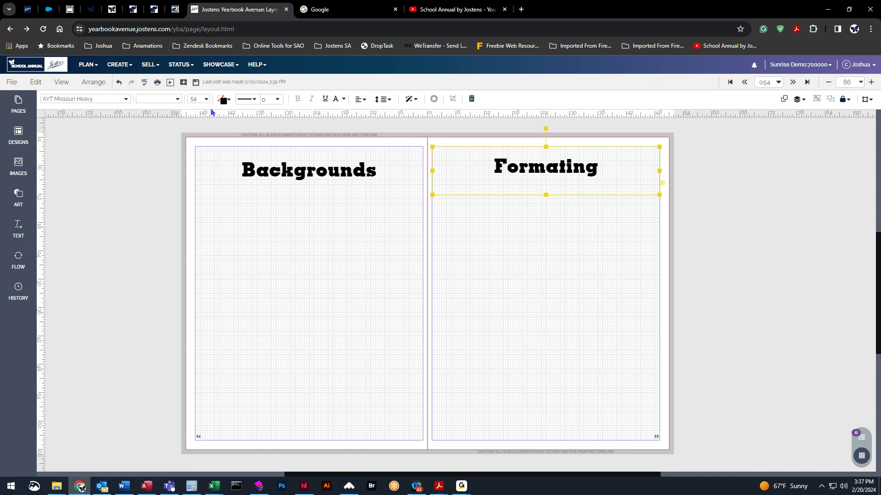
# - Fill the Formating heading's text with CS Mystic Blue and give it a dark green text stroke from the Classic colors
pyautogui.click(225, 100)
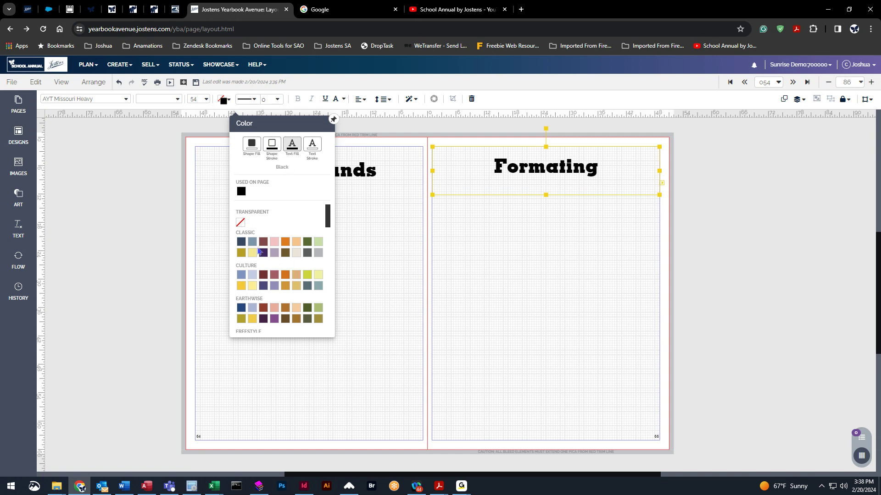
pyautogui.click(253, 243)
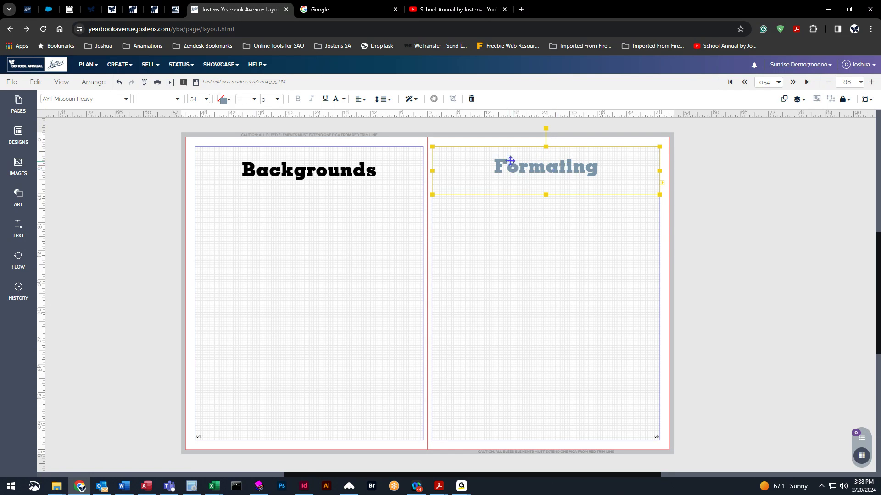
pyautogui.click(229, 101)
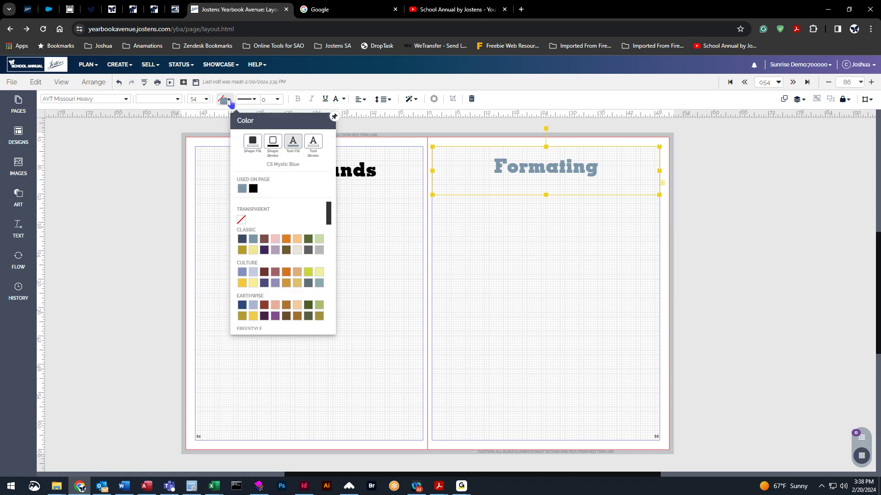
pyautogui.click(315, 144)
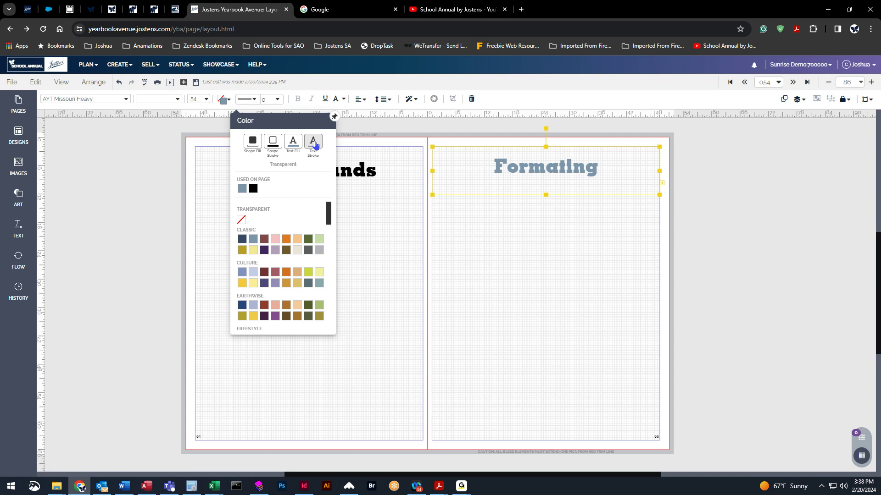
pyautogui.click(308, 240)
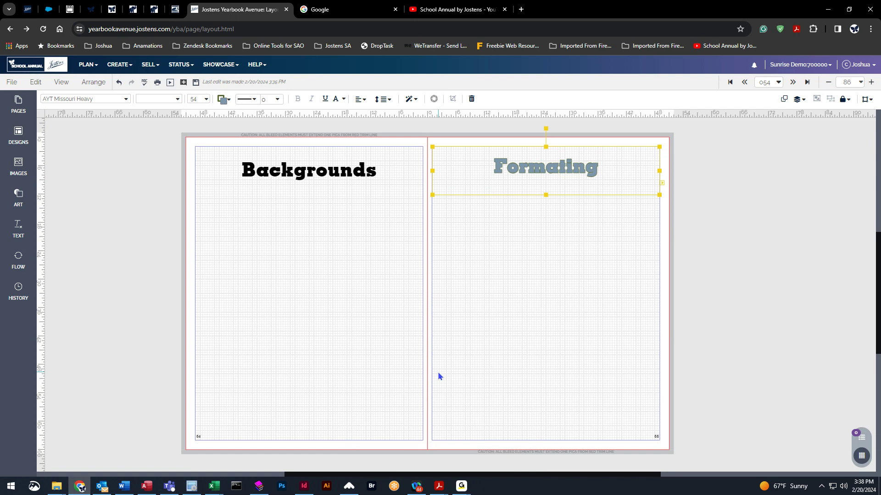
# - Set the shape stroke of the Formating text box to CS Wisteria and deselect the box
pyautogui.click(229, 105)
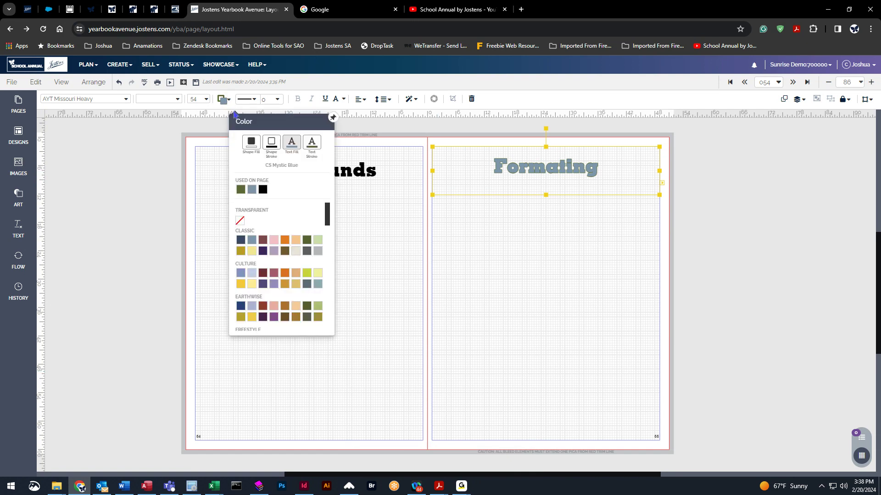
pyautogui.click(272, 144)
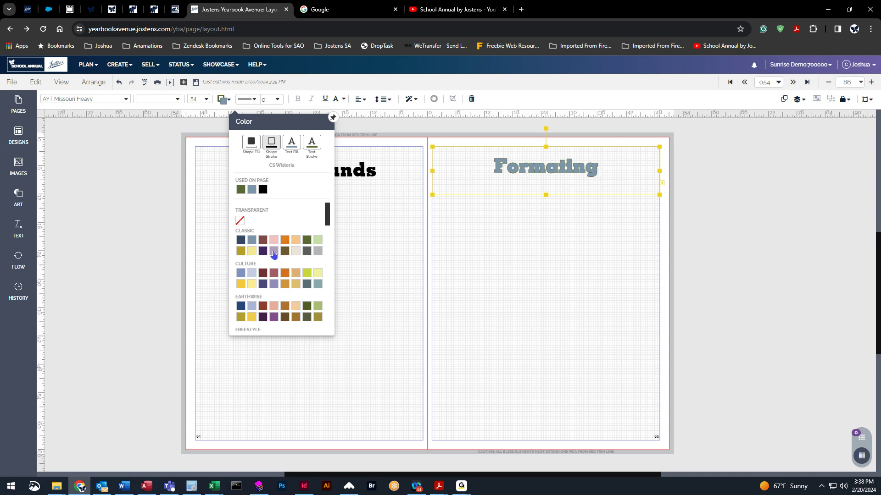
pyautogui.click(273, 252)
pyautogui.click(639, 226)
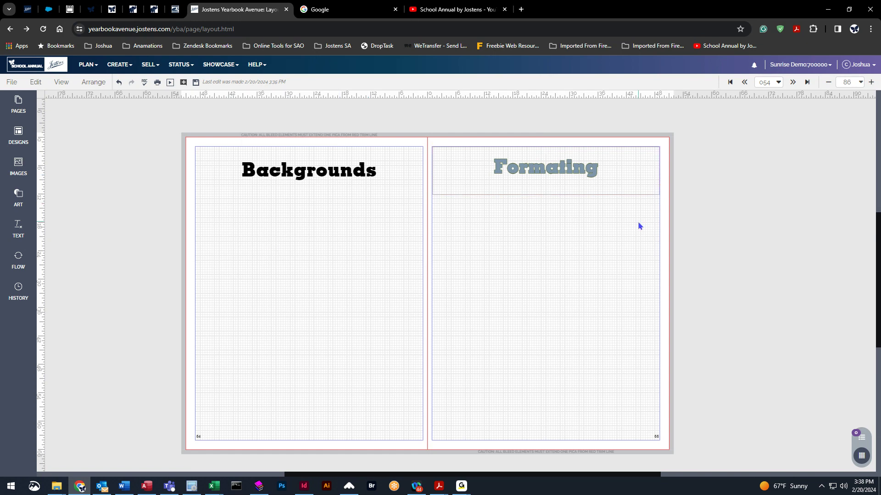
# - Set the outline thickness of the Formating text box to 0 pt and deselect the box
pyautogui.click(545, 163)
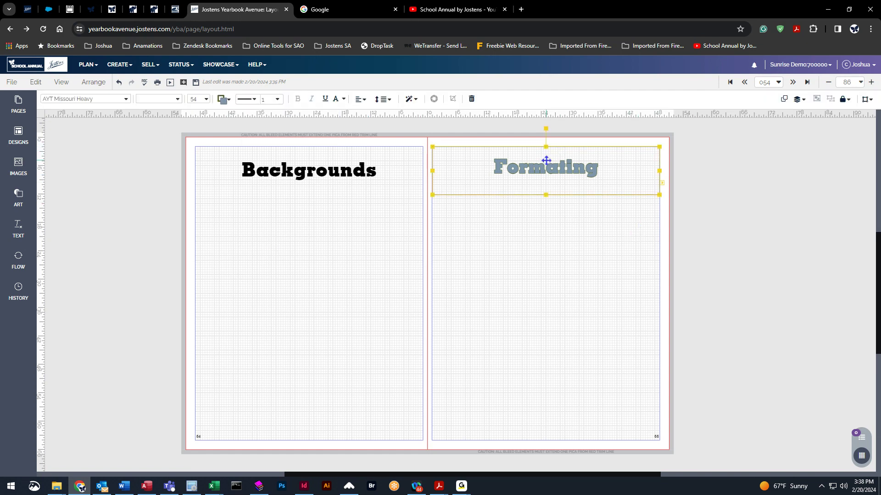
pyautogui.click(277, 99)
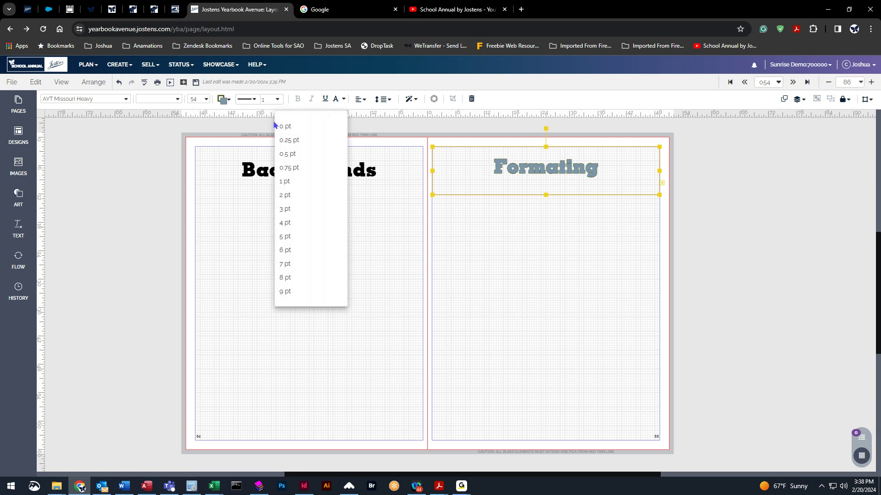
pyautogui.click(310, 126)
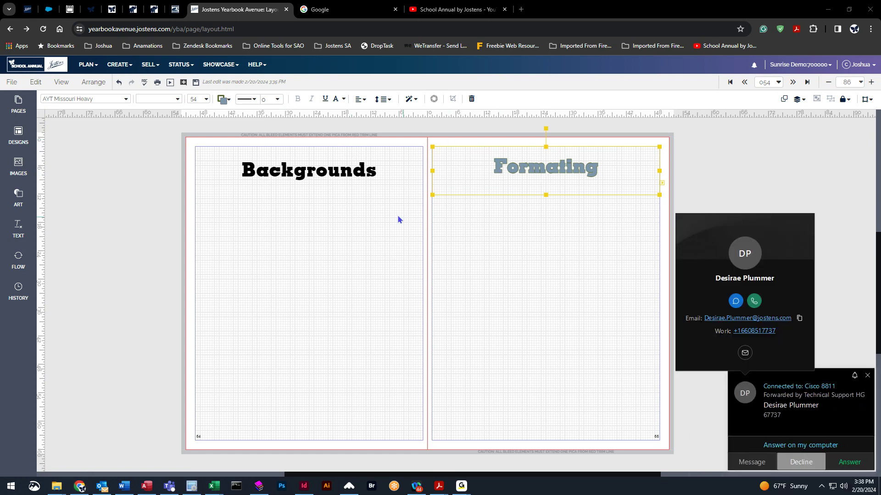
pyautogui.click(844, 209)
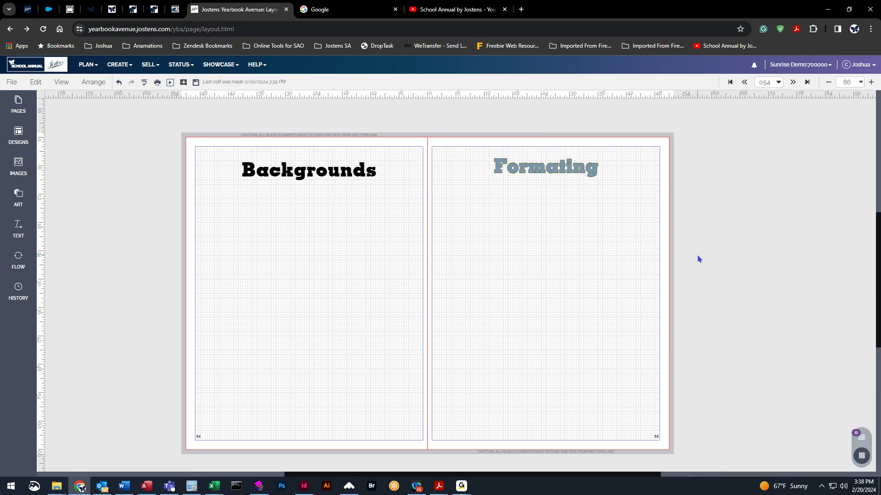
# - Apply a solid line style to the Formating text box's outline and set its thickness to 4 pt
pyautogui.click(523, 173)
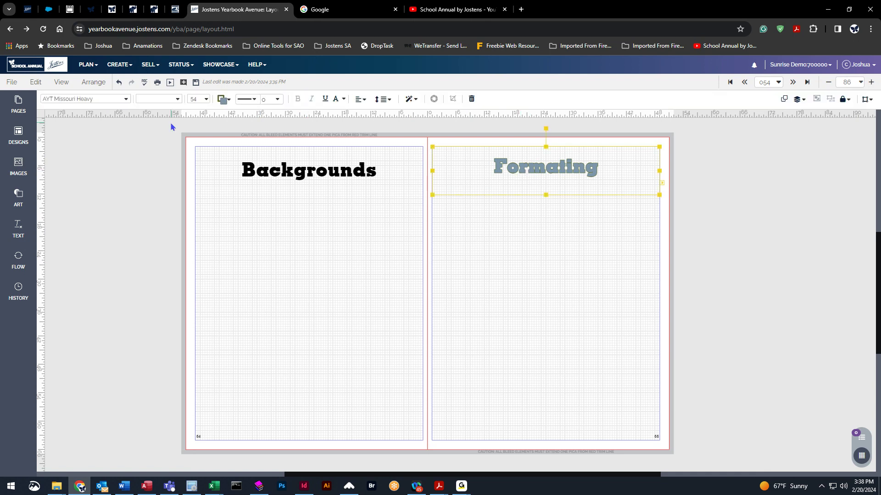
pyautogui.click(251, 99)
pyautogui.click(271, 141)
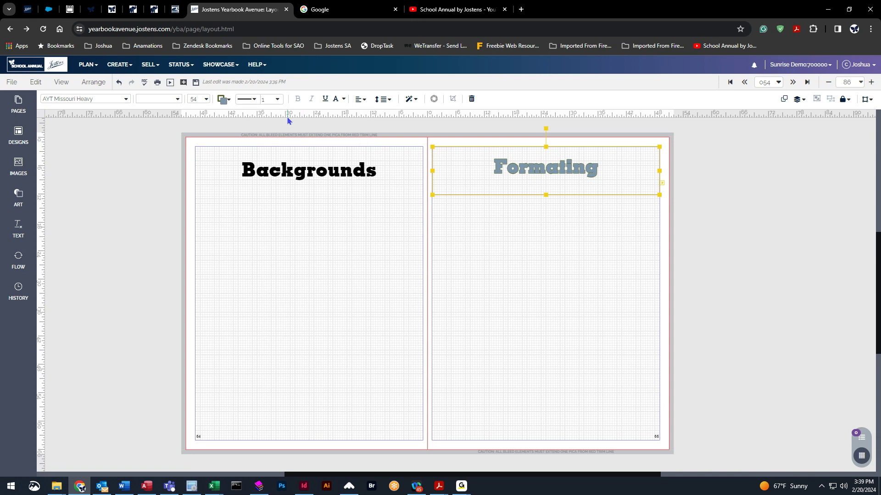
pyautogui.click(280, 102)
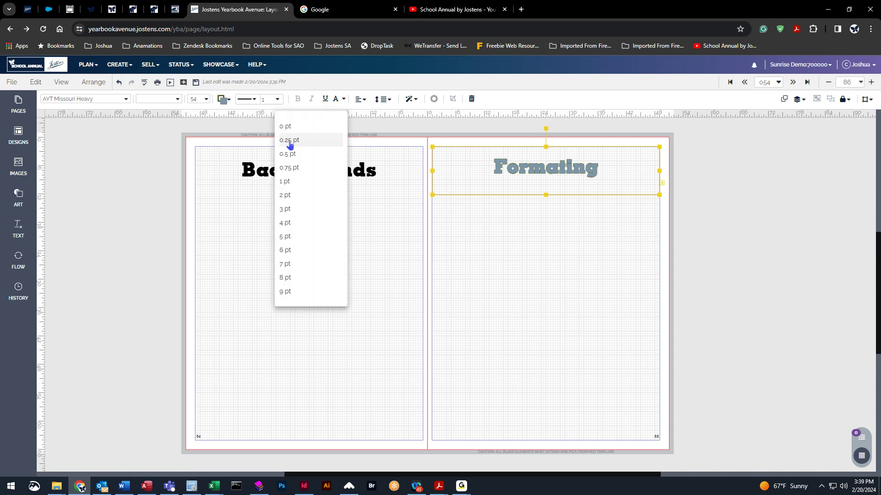
pyautogui.click(295, 224)
pyautogui.click(538, 225)
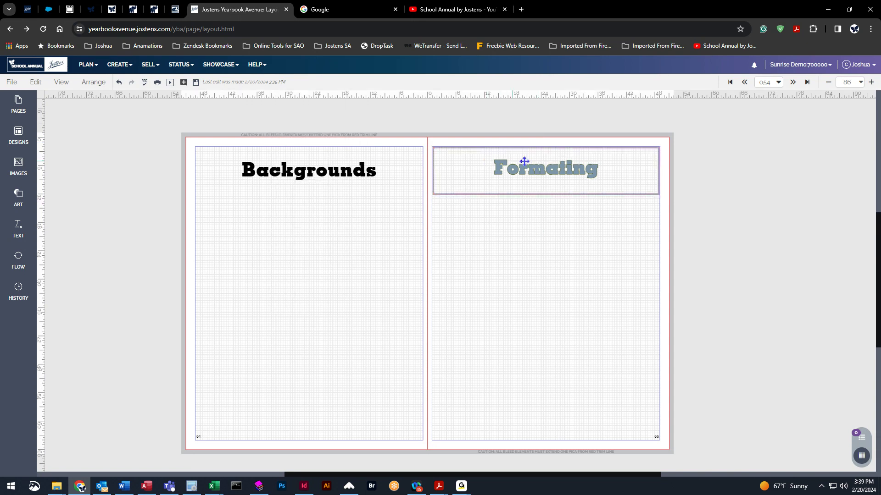
# - Fill the Formating text box with the dark gray from the Classic colors
pyautogui.click(544, 168)
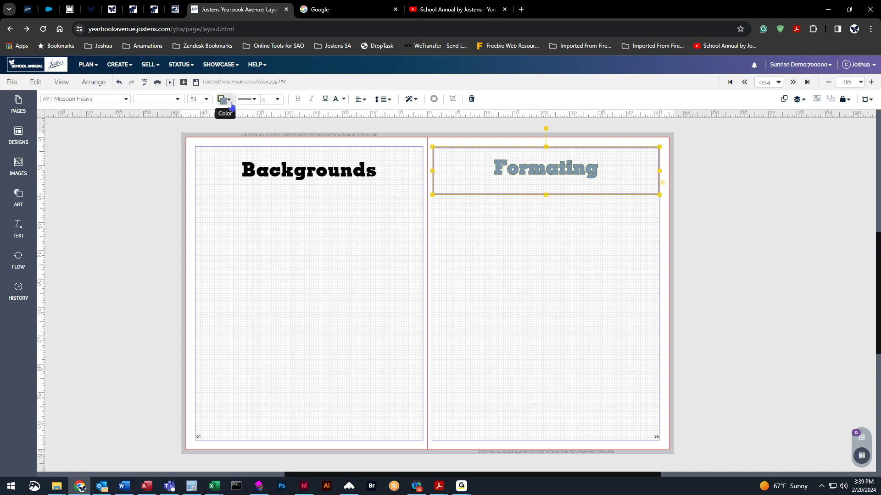
pyautogui.click(223, 99)
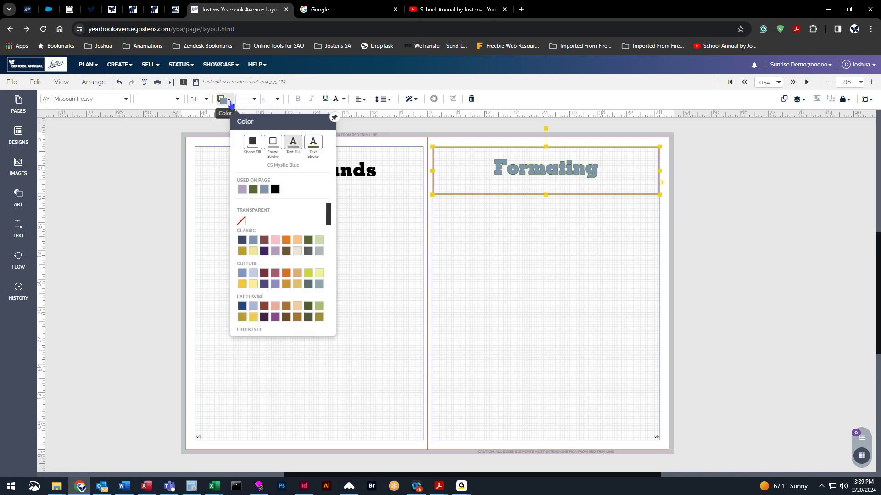
pyautogui.click(253, 146)
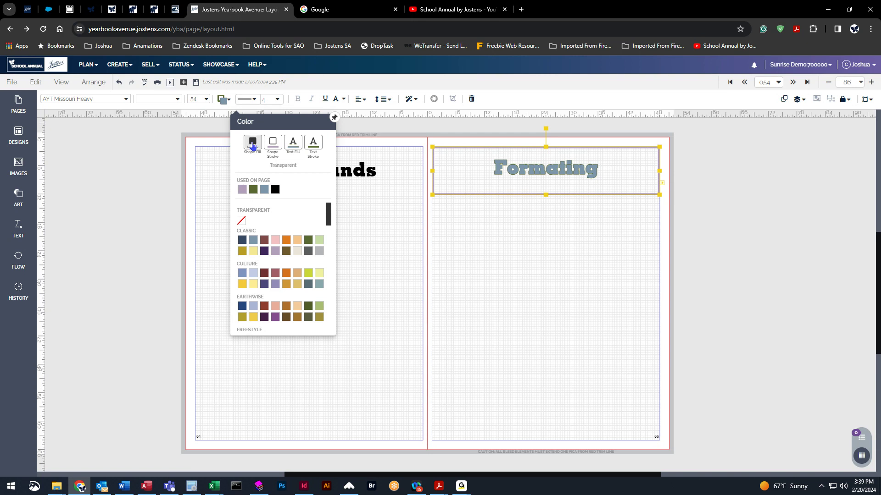
pyautogui.click(307, 252)
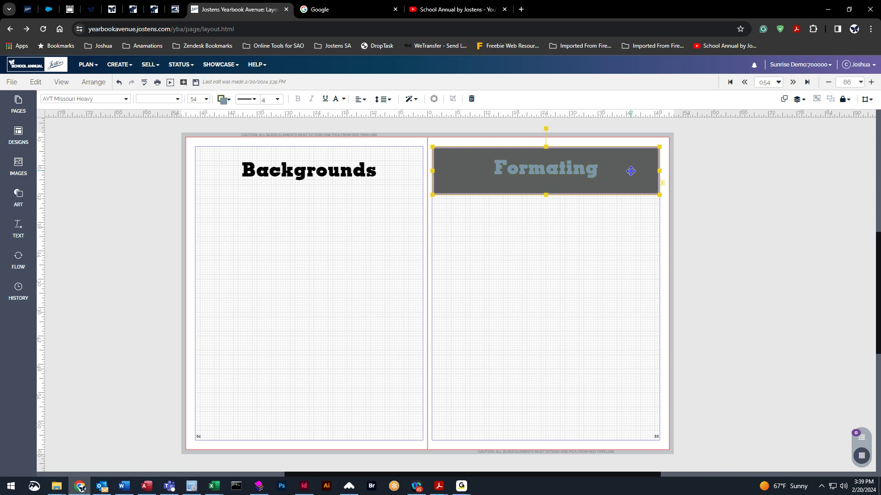
# - Change the Formating text box's shape fill to the pale yellow from the Classic colors and deselect it
pyautogui.click(223, 99)
pyautogui.click(251, 145)
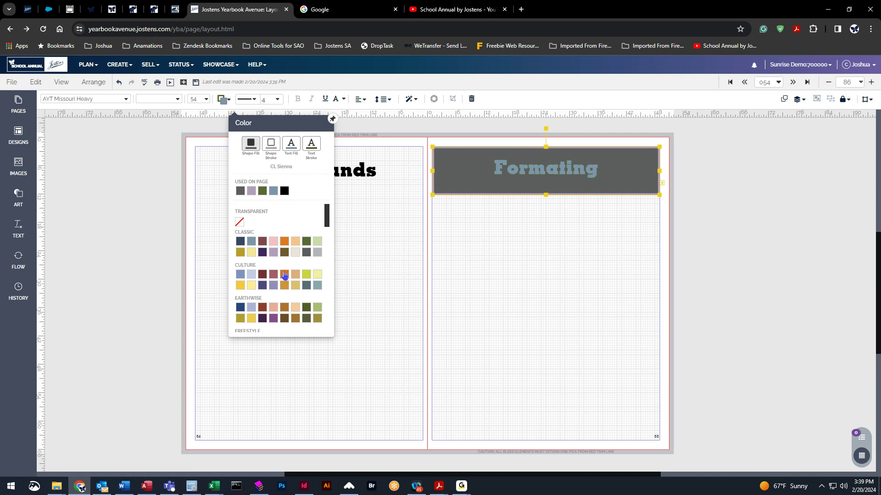
pyautogui.click(253, 253)
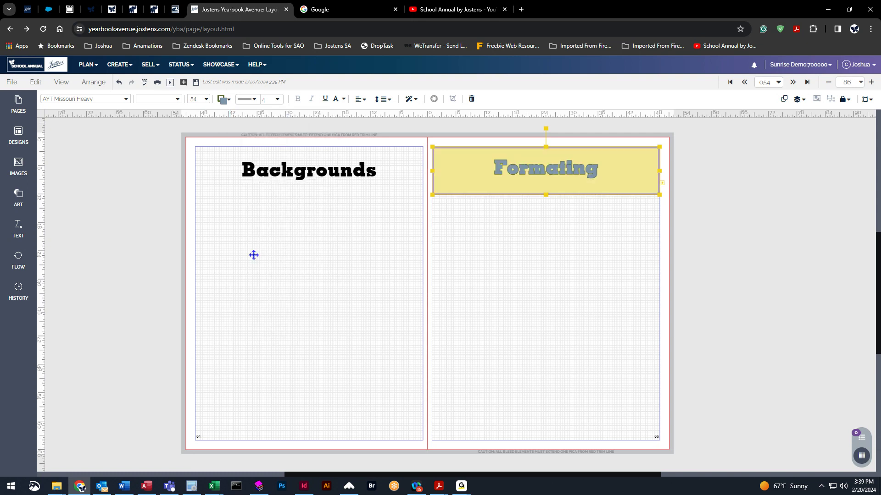
pyautogui.click(589, 220)
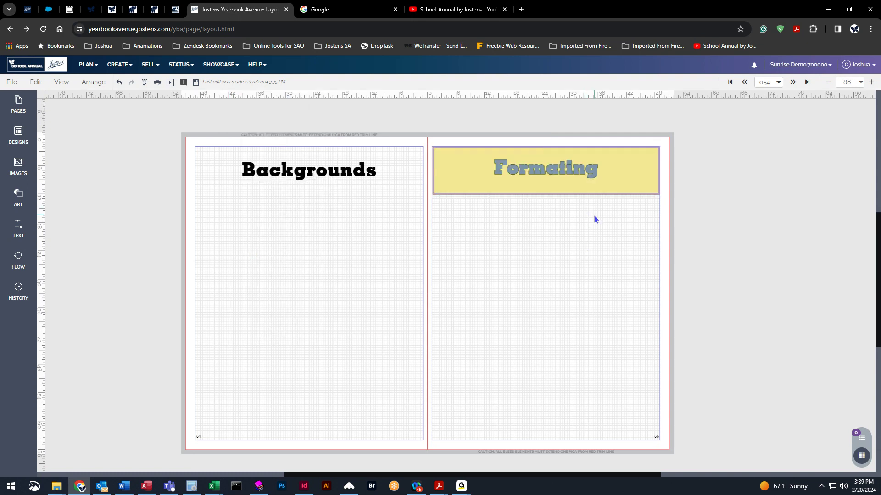
# - Underline the Formating heading, and remove the underline again
pyautogui.click(571, 161)
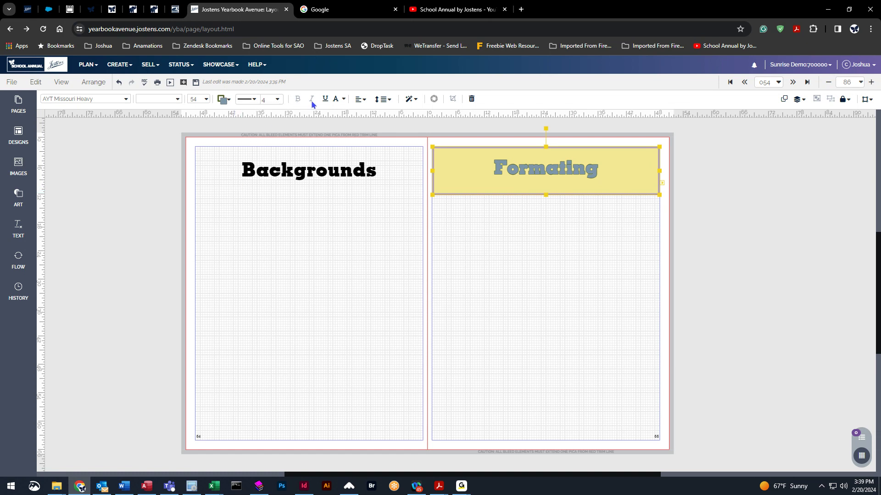
pyautogui.click(325, 102)
pyautogui.click(326, 102)
# - Try middle, left and right alignment on the Formating heading, and set it to bottom-aligned and horizontally centered
pyautogui.click(364, 100)
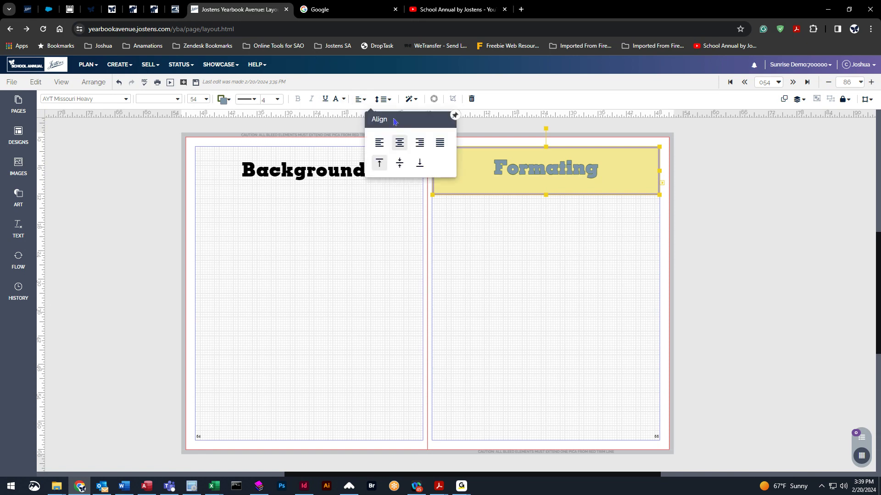
pyautogui.click(400, 163)
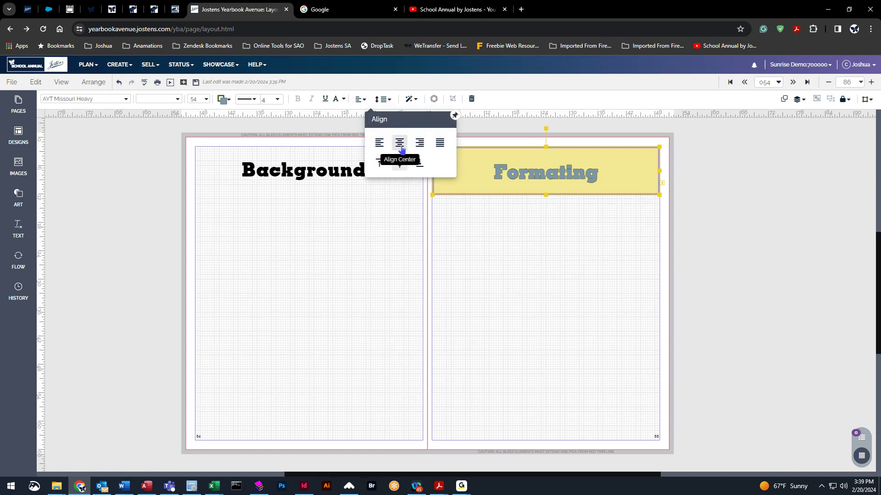
pyautogui.click(379, 143)
pyautogui.click(419, 142)
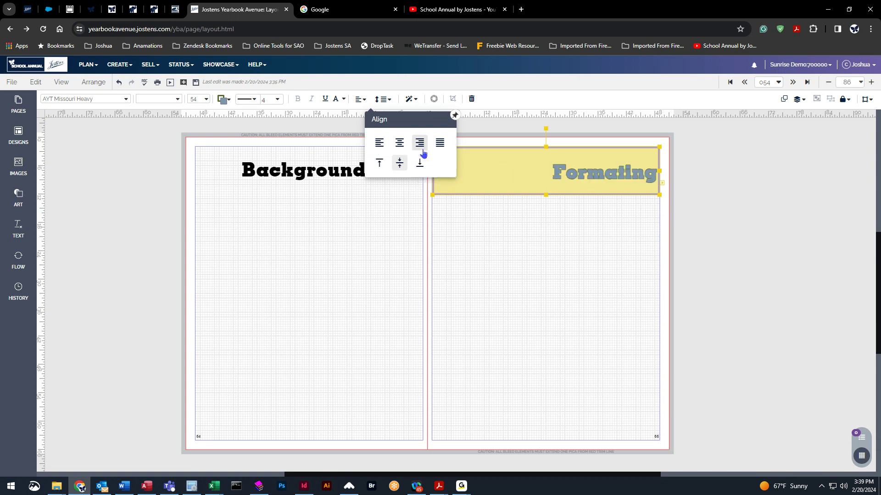
pyautogui.click(420, 163)
pyautogui.click(399, 143)
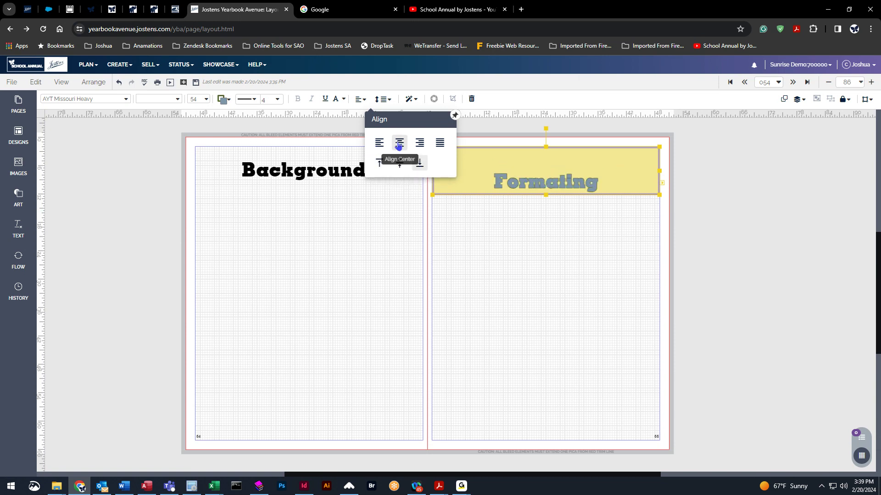
# - Align the Formating heading to the vertical middle of its box and set its line spacing to 0.8
pyautogui.click(401, 163)
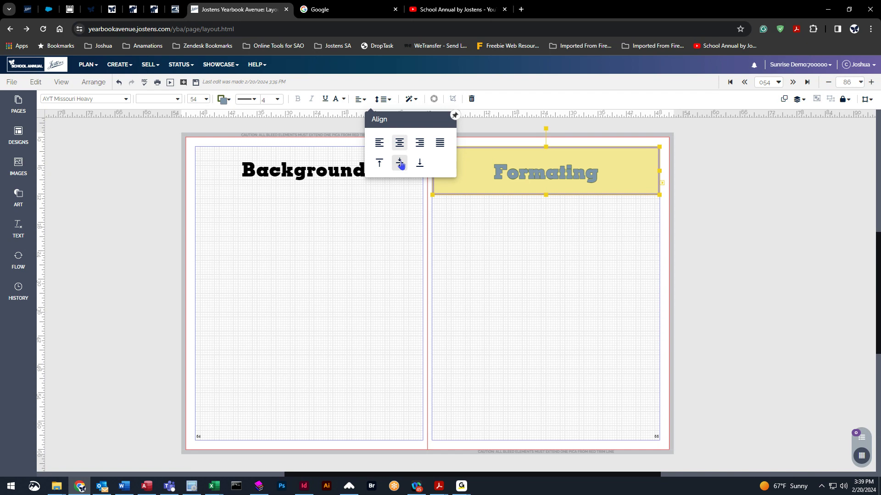
pyautogui.click(383, 99)
pyautogui.moveTo(411, 164)
pyautogui.mouseDown()
pyautogui.moveTo(395, 165)
pyautogui.moveTo(449, 165)
pyautogui.moveTo(395, 166)
pyautogui.mouseUp()
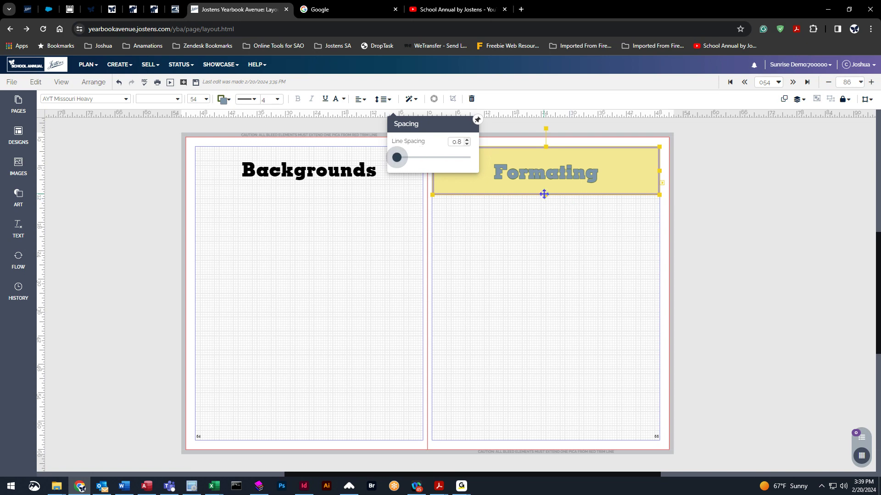
# - Stretch the Formating text box down the page and try a wider line spacing
pyautogui.moveTo(544, 194); pyautogui.dragTo(548, 331)
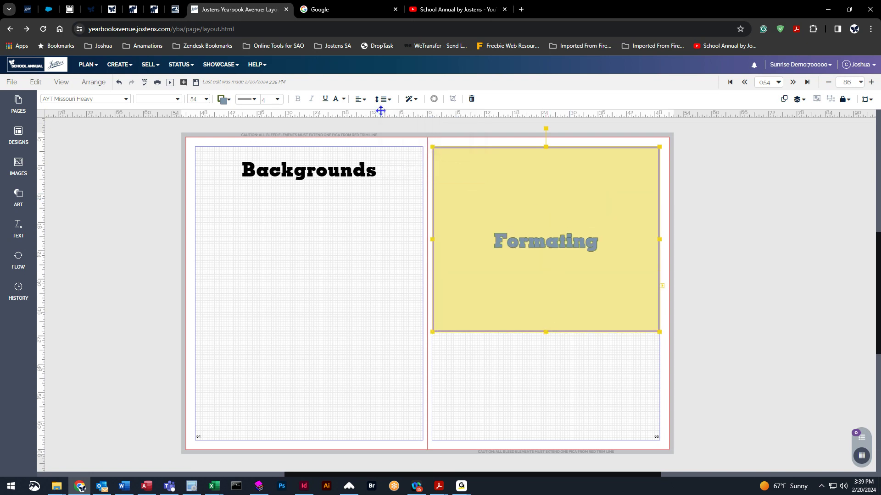
pyautogui.click(383, 99)
pyautogui.moveTo(395, 160); pyautogui.dragTo(413, 166)
# - Shorten the Formating text box to a shallow band at the page's upper edge and set its line spacing to 0.8
pyautogui.click(545, 330)
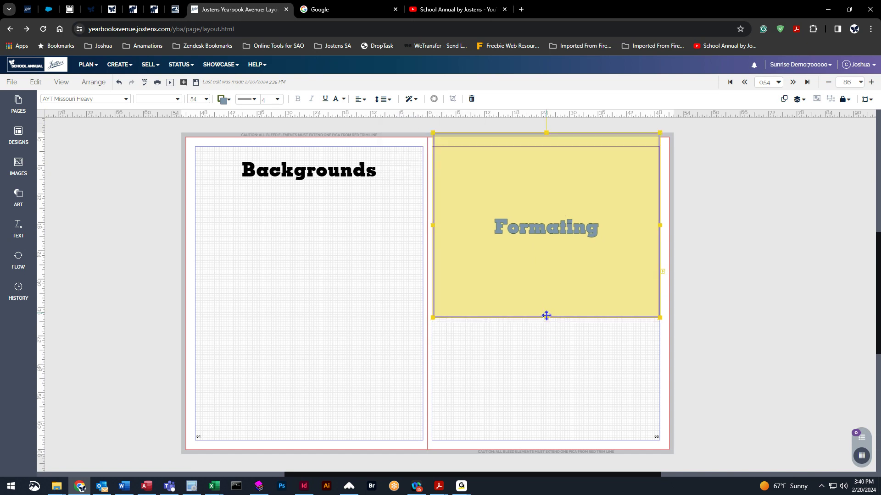
pyautogui.moveTo(545, 331); pyautogui.dragTo(545, 217)
pyautogui.click(385, 99)
pyautogui.moveTo(416, 156); pyautogui.dragTo(298, 166)
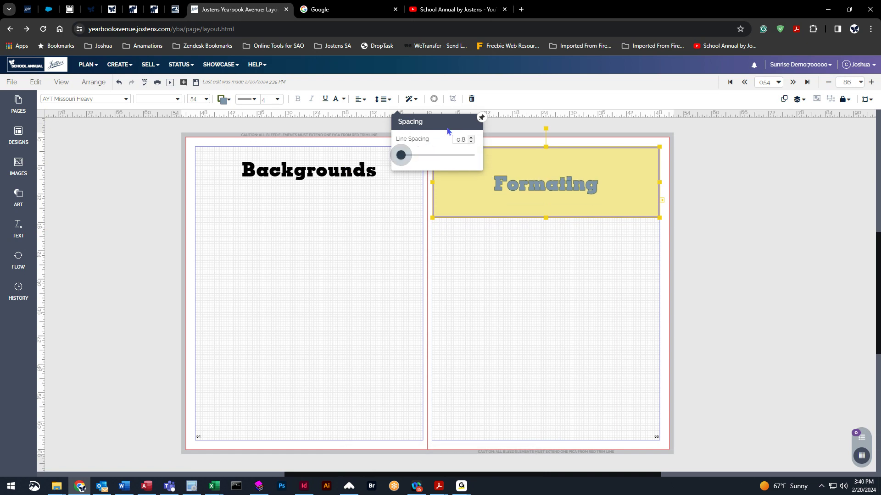
# - Try a transparency of 19 on the Formating text box, and reset it to 0
pyautogui.click(409, 99)
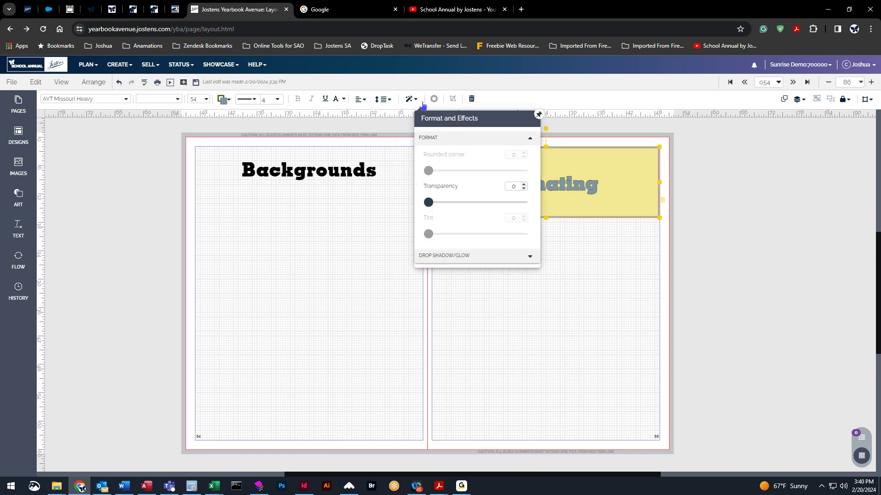
pyautogui.moveTo(428, 203); pyautogui.dragTo(447, 204)
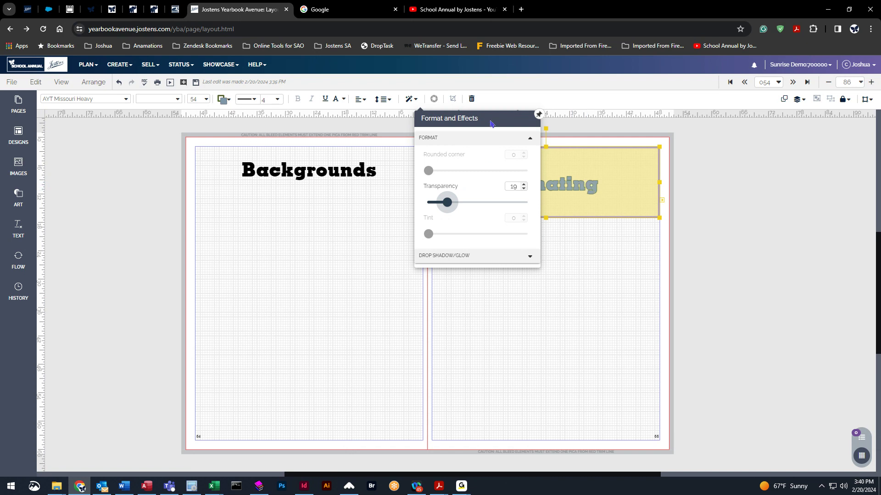
pyautogui.moveTo(505, 120); pyautogui.dragTo(360, 125)
pyautogui.moveTo(301, 209); pyautogui.dragTo(216, 218)
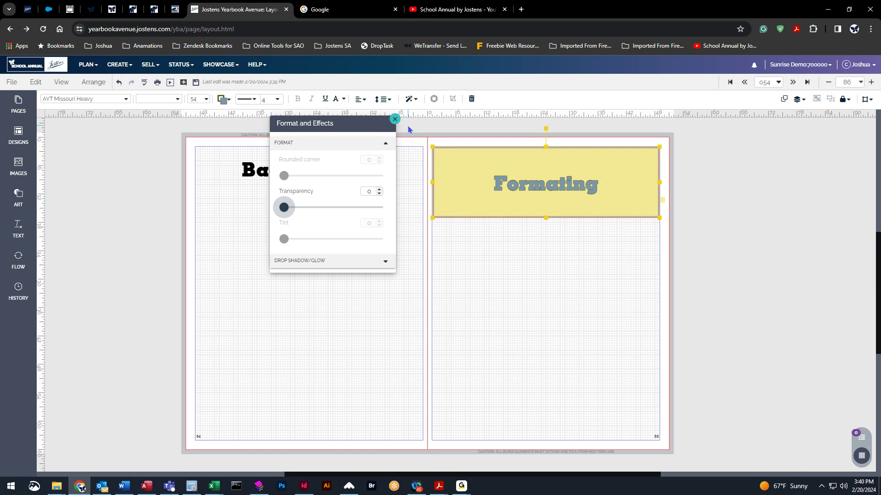
pyautogui.click(395, 119)
# - Inspect the drop shadow and glow settings available for the Formating text box
pyautogui.click(409, 99)
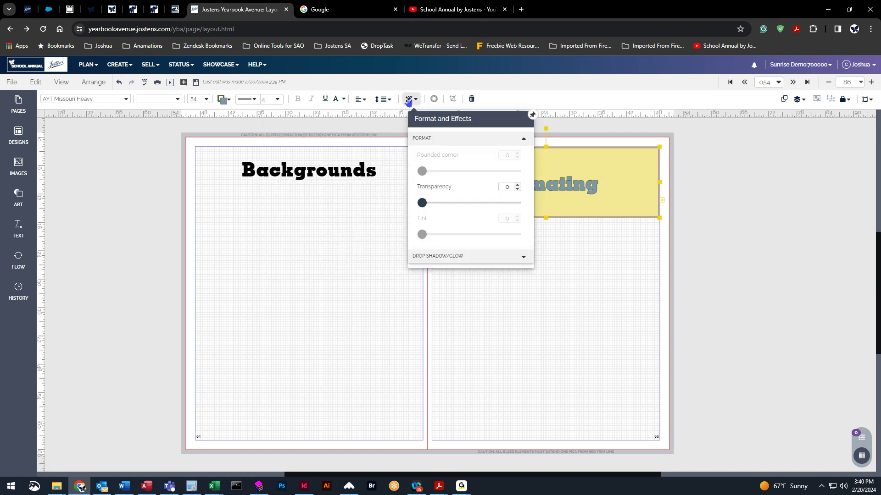
pyautogui.click(410, 98)
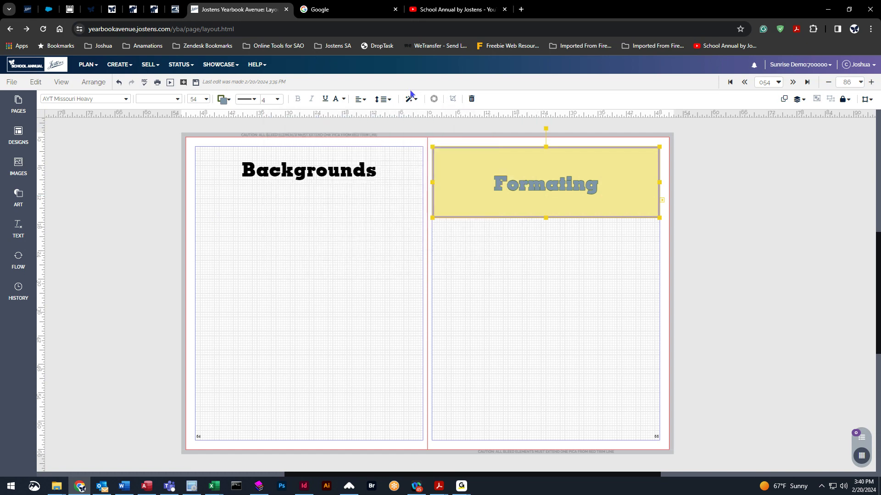
pyautogui.click(413, 100)
pyautogui.click(443, 253)
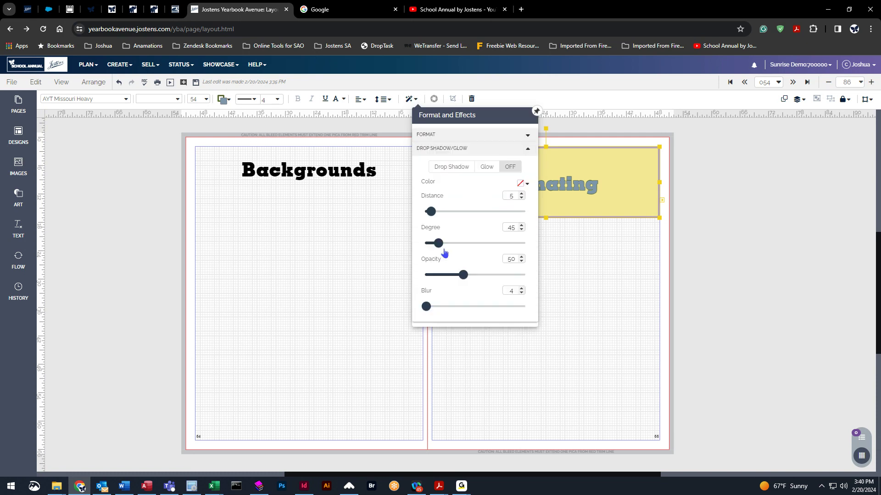
pyautogui.click(536, 111)
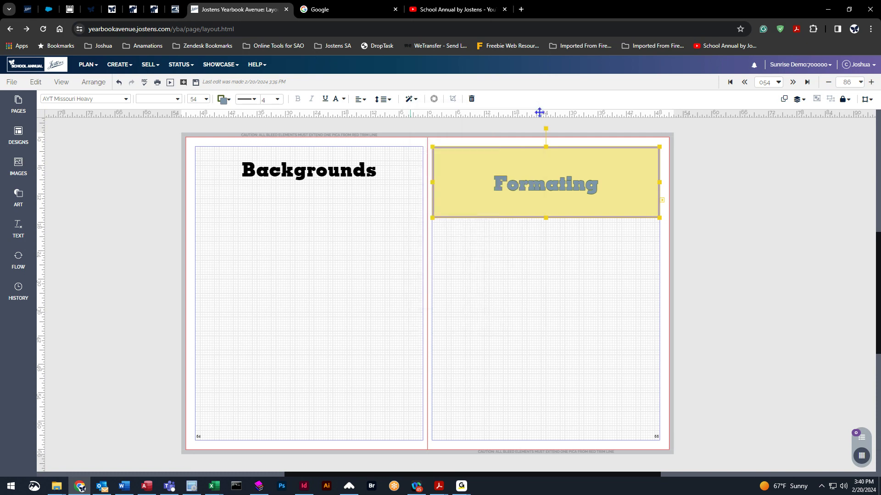
pyautogui.click(186, 212)
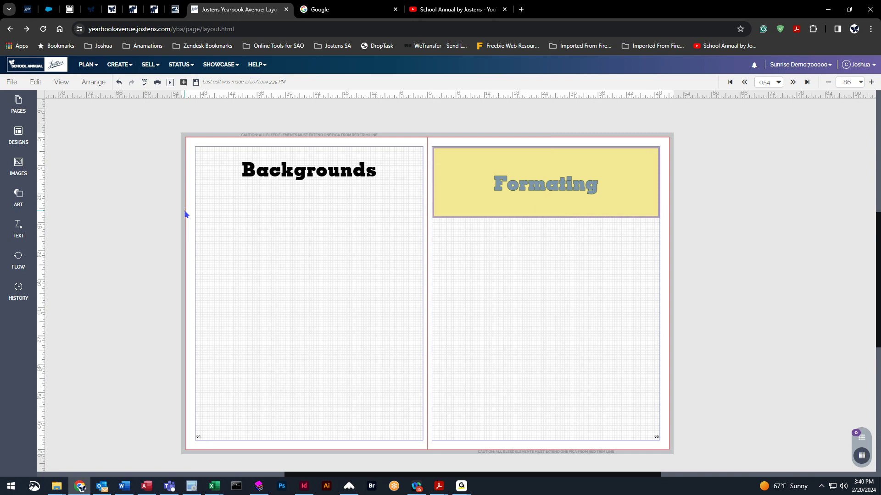
pyautogui.click(522, 167)
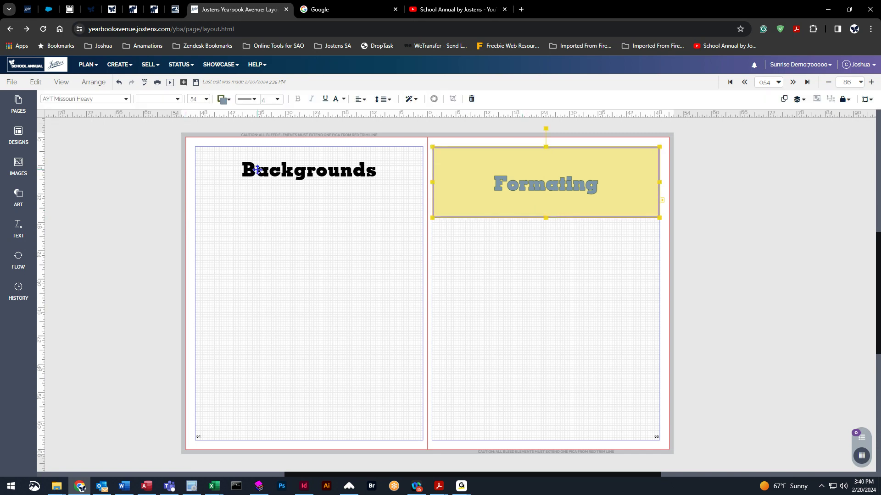
# - Display the activity photos of the Art Day folder in the image library
pyautogui.click(26, 167)
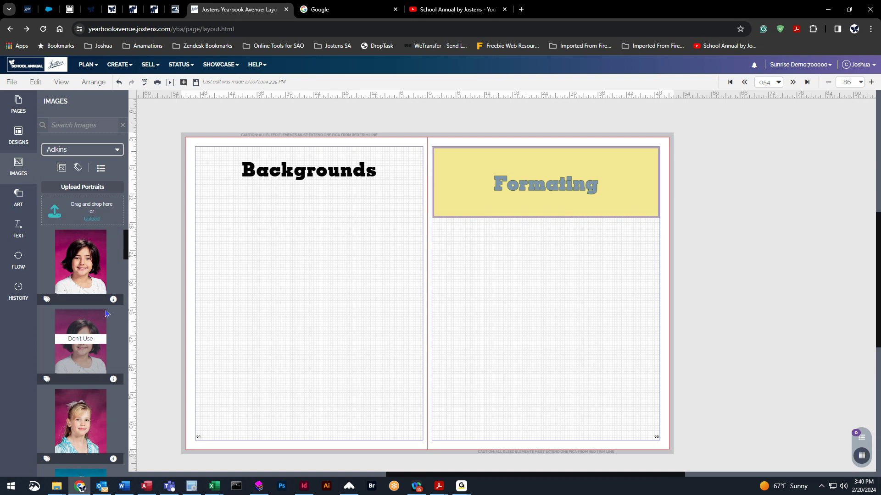
pyautogui.click(55, 153)
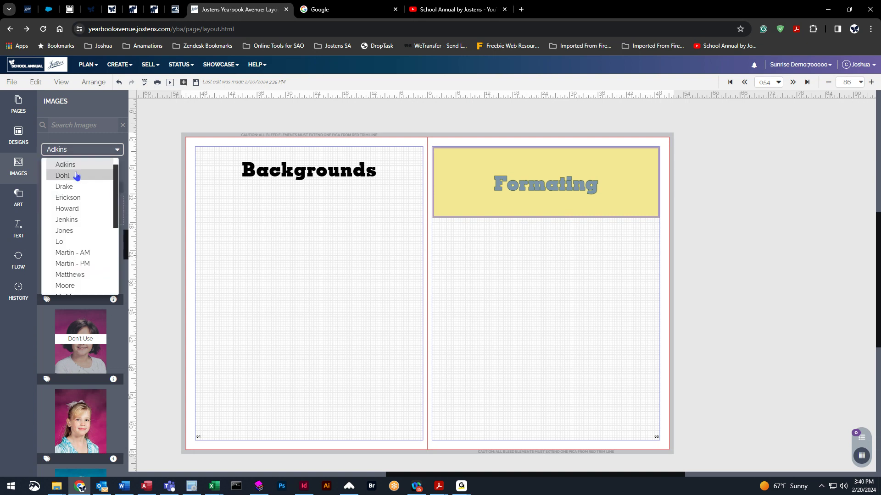
pyautogui.click(46, 168)
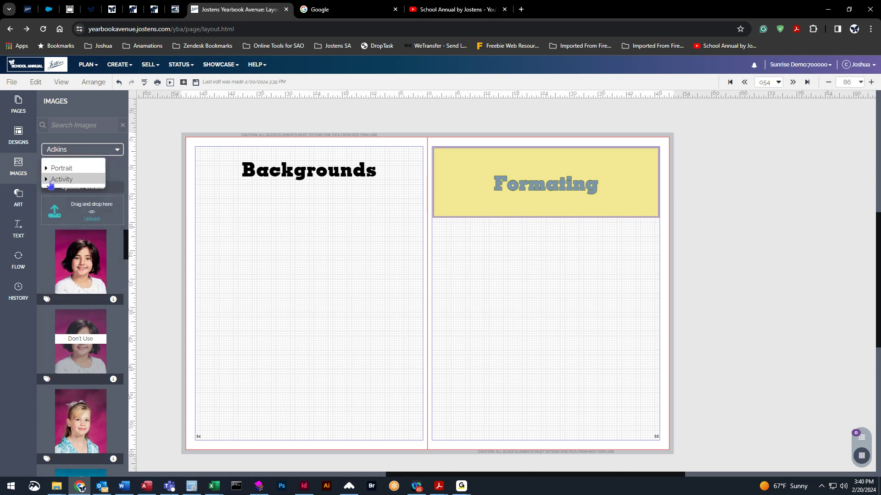
pyautogui.click(49, 179)
pyautogui.click(46, 180)
pyautogui.click(71, 223)
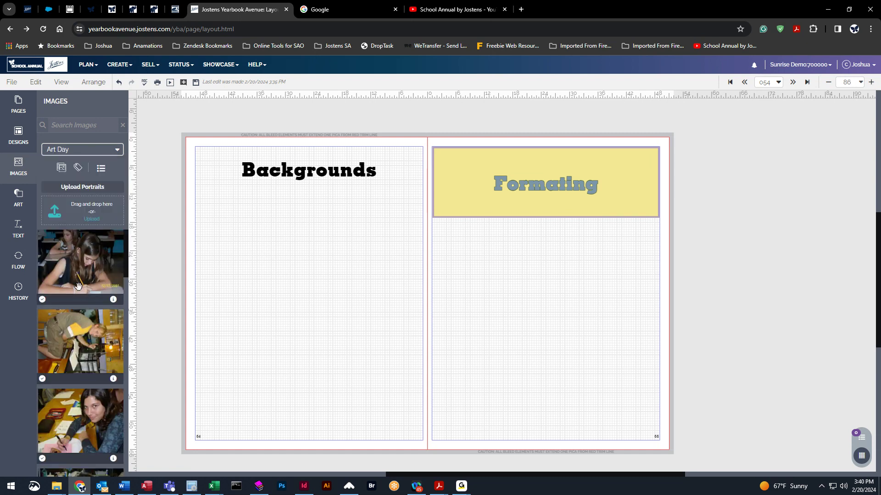
# - Place the Art Day photo of the dark-haired girl in the blue top on the Backgrounds page, accepting its duplicate use
pyautogui.moveTo(77, 419); pyautogui.dragTo(291, 341)
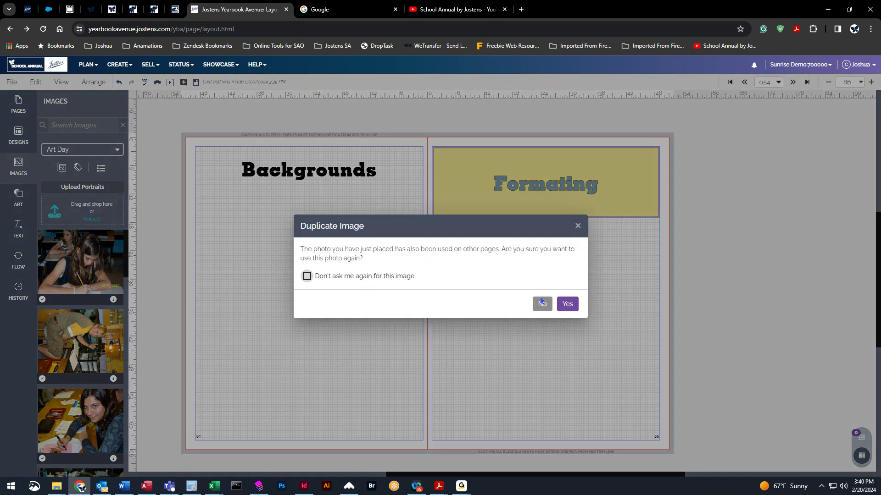
pyautogui.click(307, 275)
pyautogui.click(542, 304)
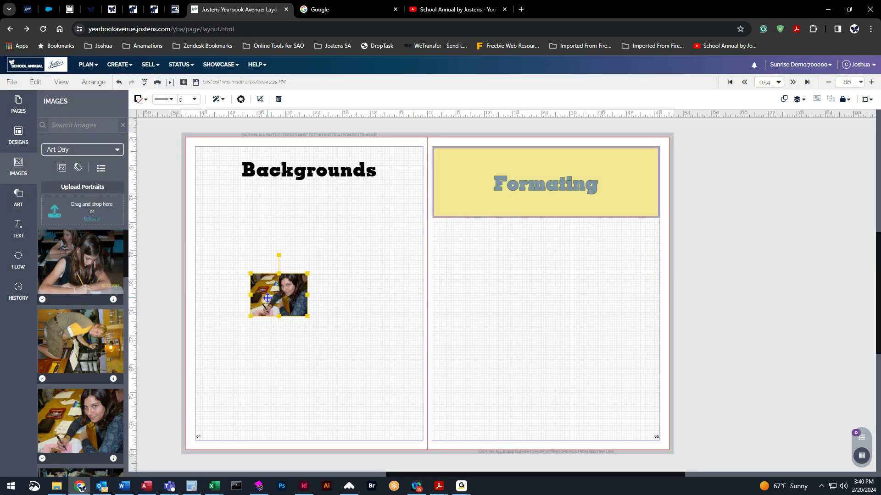
# - Enlarge the placed photo proportionally and center it beneath the Backgrounds heading
pyautogui.moveTo(306, 316); pyautogui.dragTo(413, 358)
pyautogui.moveTo(366, 308); pyautogui.dragTo(349, 305)
pyautogui.moveTo(398, 355); pyautogui.dragTo(348, 318)
pyautogui.moveTo(273, 281); pyautogui.dragTo(312, 287)
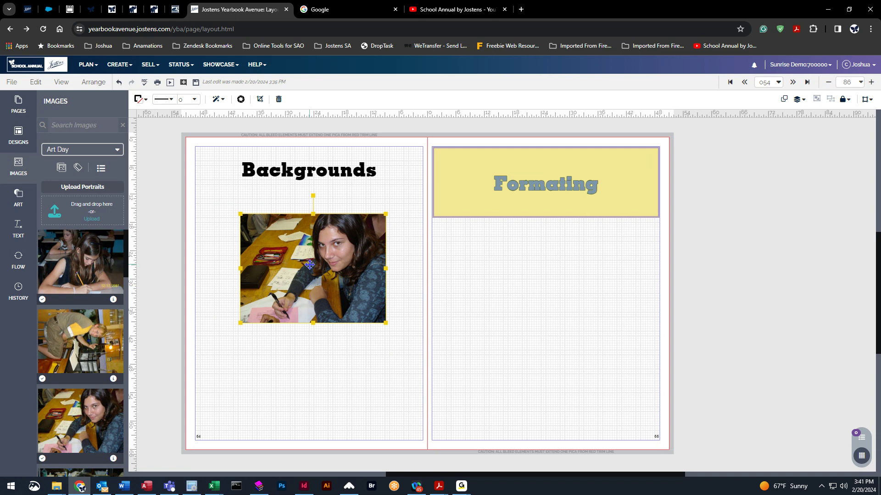
# - Give the photo a solid outline of weight 7 in the light purple already used on the page
pyautogui.click(147, 99)
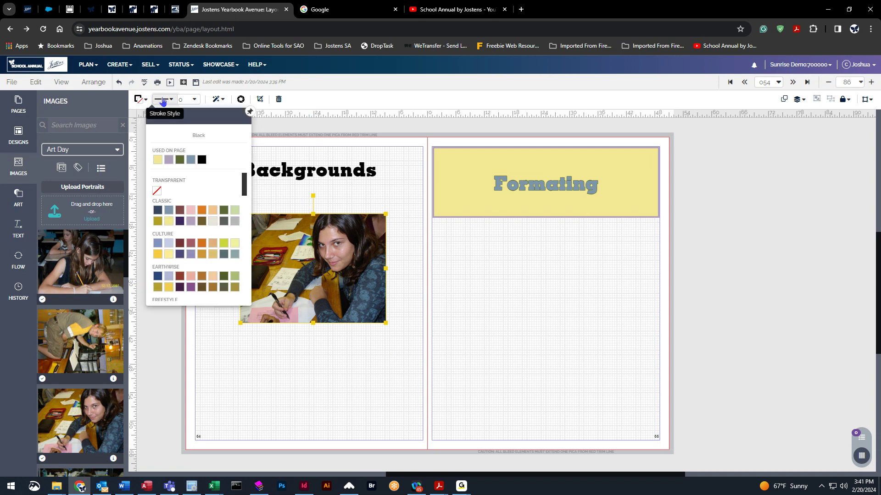
pyautogui.click(170, 99)
pyautogui.click(189, 141)
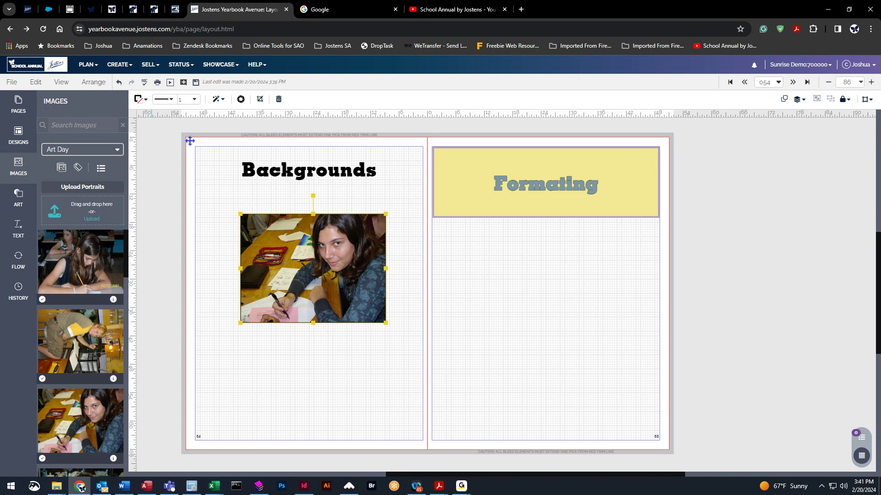
pyautogui.click(193, 100)
pyautogui.click(227, 265)
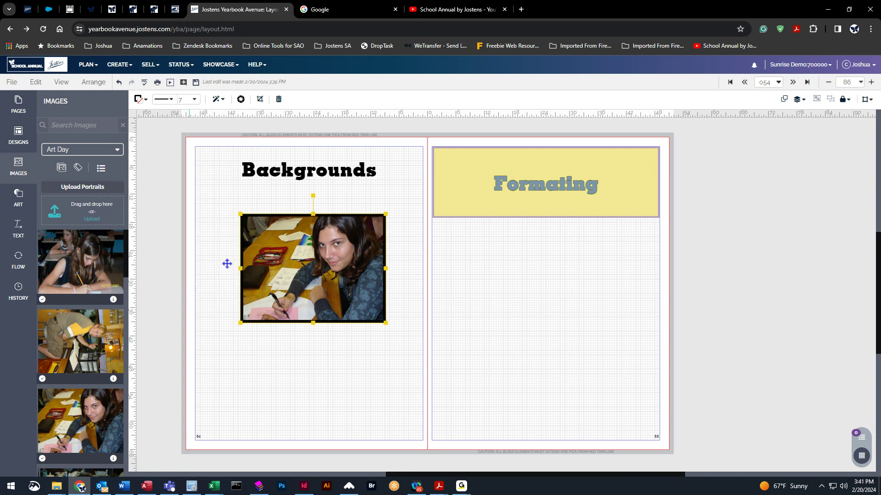
pyautogui.click(146, 100)
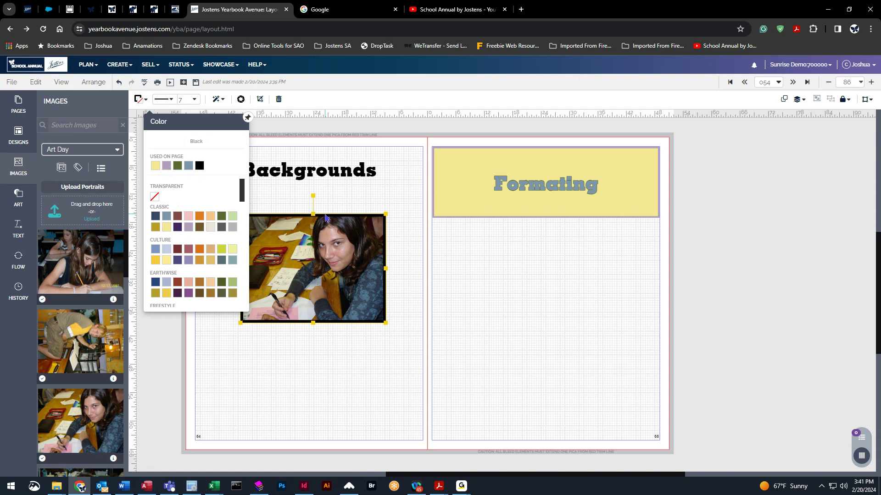
pyautogui.click(166, 166)
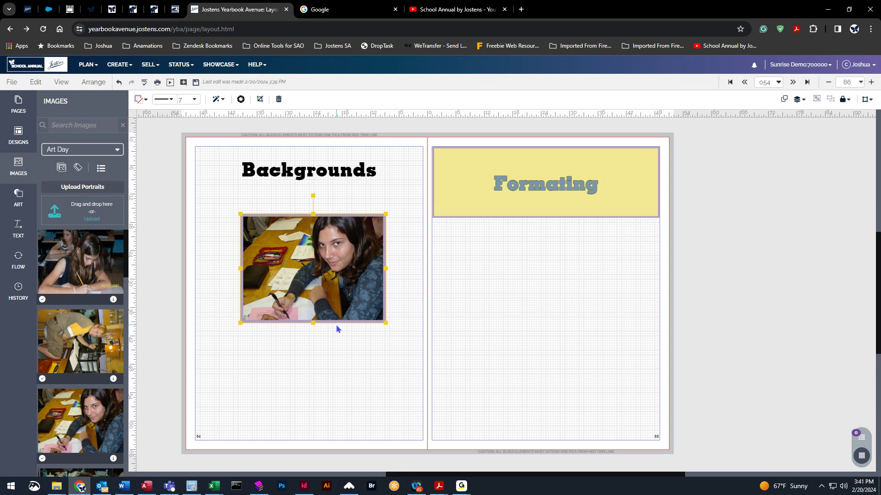
# - Compare the color options offered for the Formating text box with those offered for the photo
pyautogui.click(546, 184)
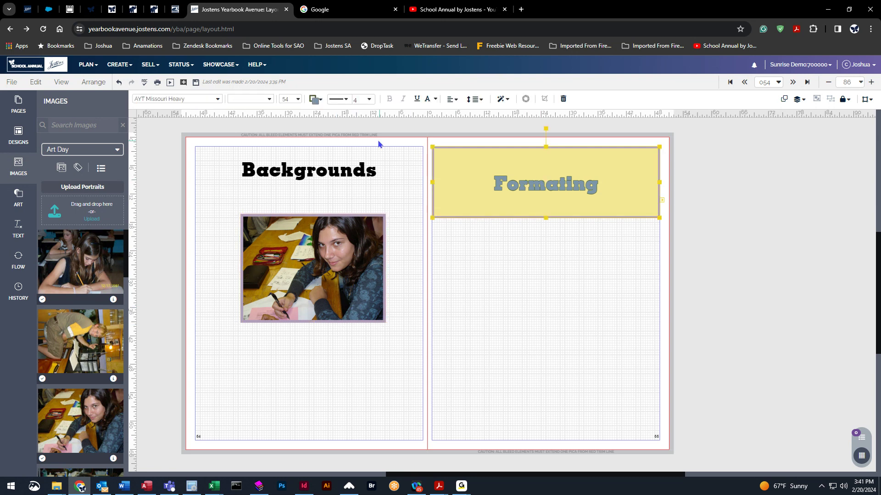
pyautogui.click(314, 100)
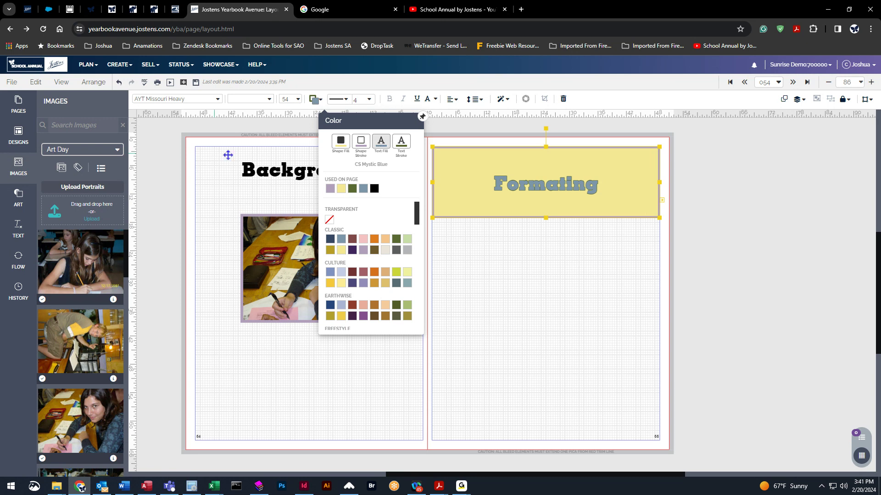
pyautogui.click(268, 262)
pyautogui.click(140, 100)
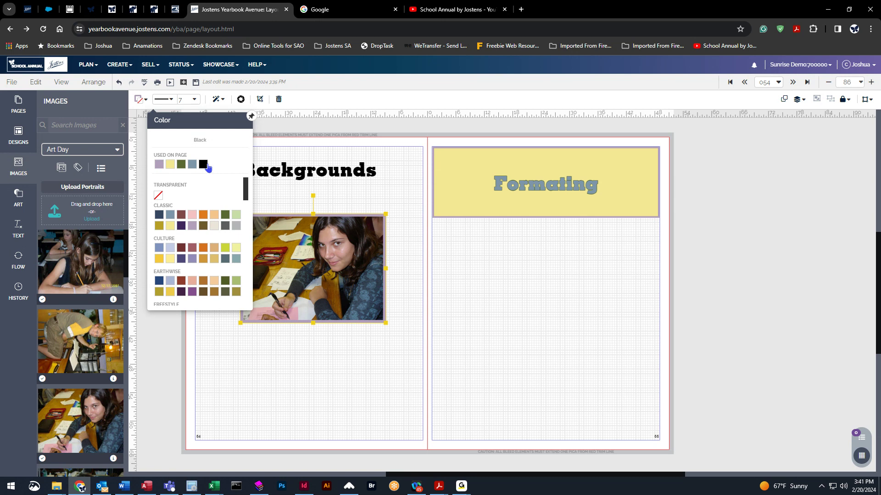
# - Set the photo's rounded corners to 20, and try the transparency and tint settings, returning both to 0
pyautogui.click(219, 101)
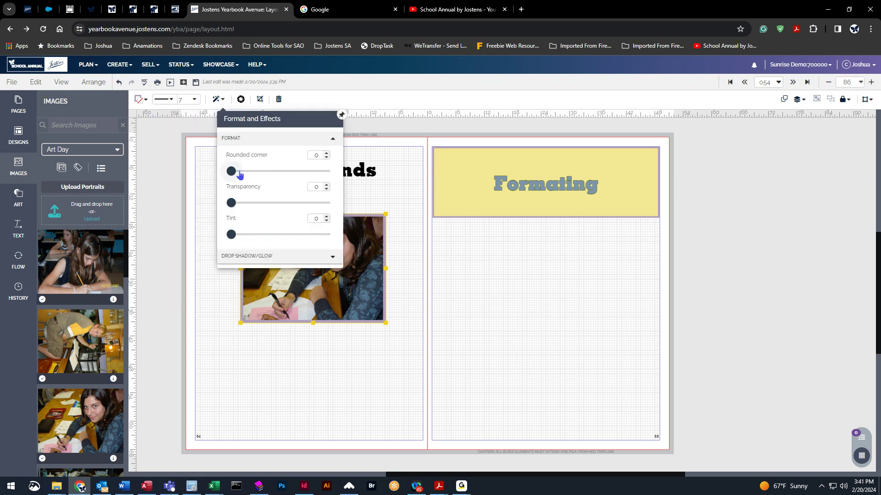
pyautogui.moveTo(232, 173); pyautogui.dragTo(282, 184)
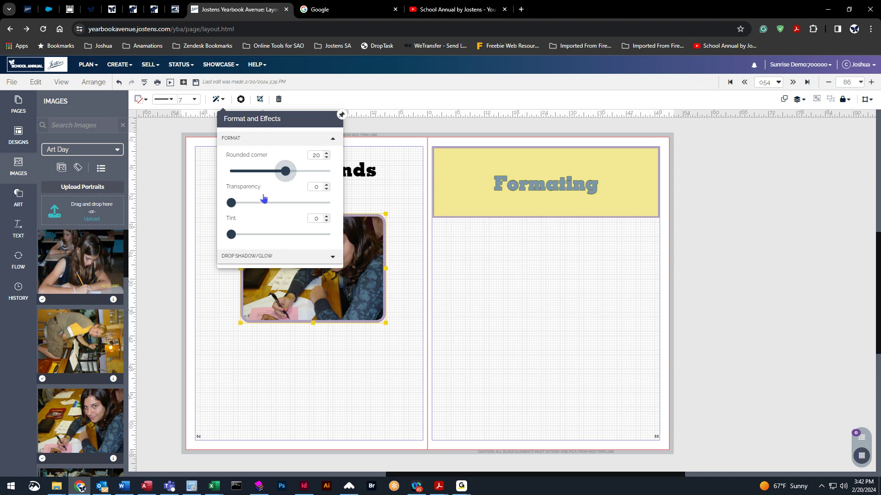
pyautogui.moveTo(231, 203); pyautogui.dragTo(206, 242)
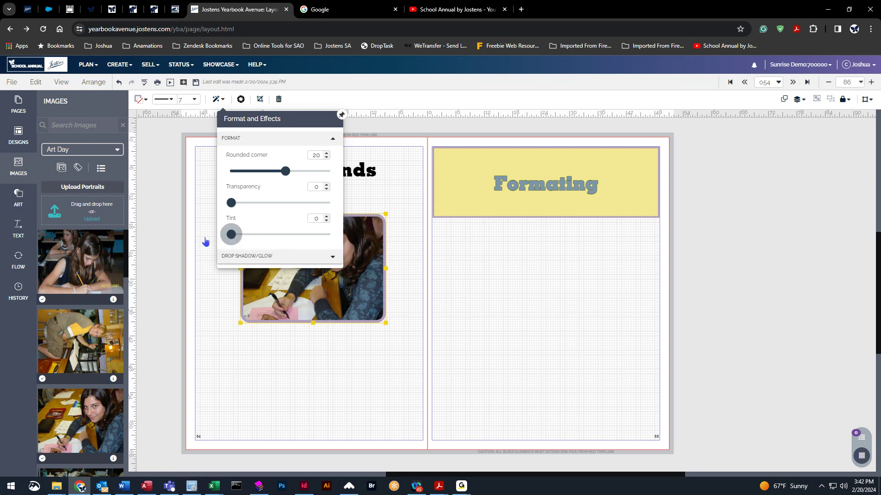
# - Add a black drop shadow to the photo with distance 13, degree 52 and opacity 51
pyautogui.click(271, 256)
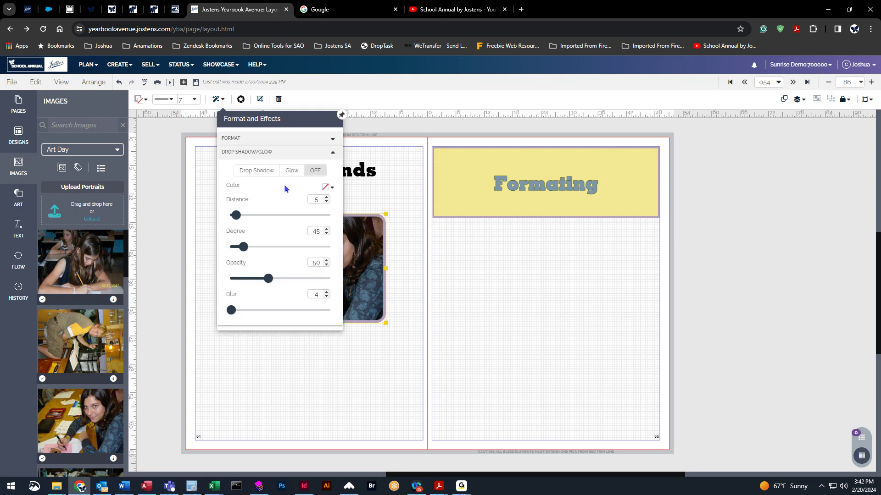
pyautogui.click(341, 115)
pyautogui.moveTo(275, 122); pyautogui.dragTo(492, 153)
pyautogui.click(467, 204)
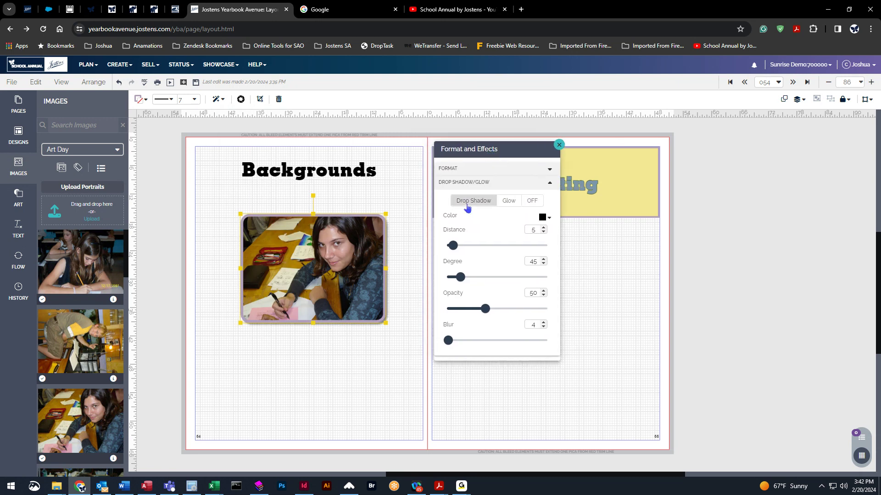
pyautogui.moveTo(454, 247); pyautogui.dragTo(492, 252)
pyautogui.moveTo(460, 278); pyautogui.dragTo(487, 321)
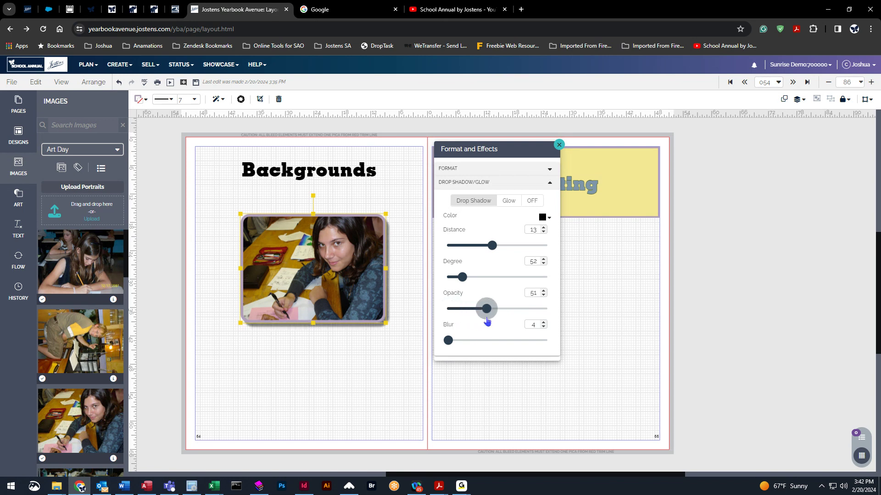
# - Set the drop shadow's blur to 4, its color to the Culture palette's dark red, and its distance to 24
pyautogui.moveTo(452, 345); pyautogui.dragTo(431, 351)
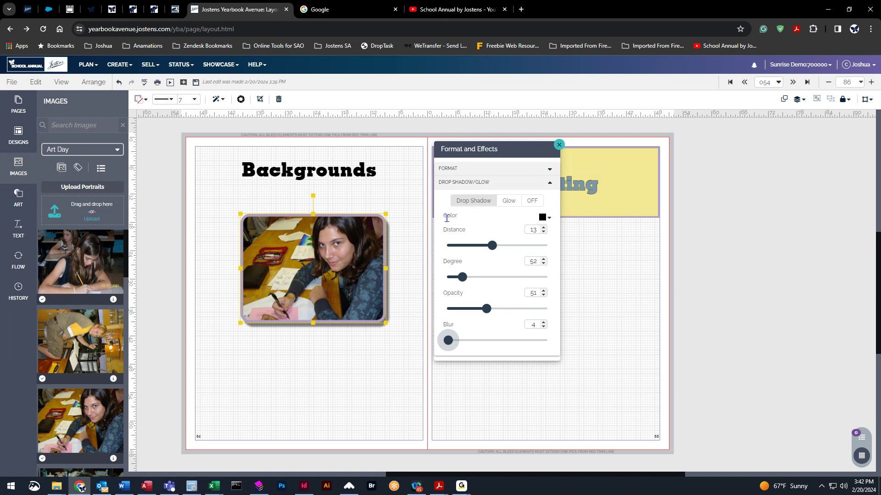
pyautogui.click(542, 219)
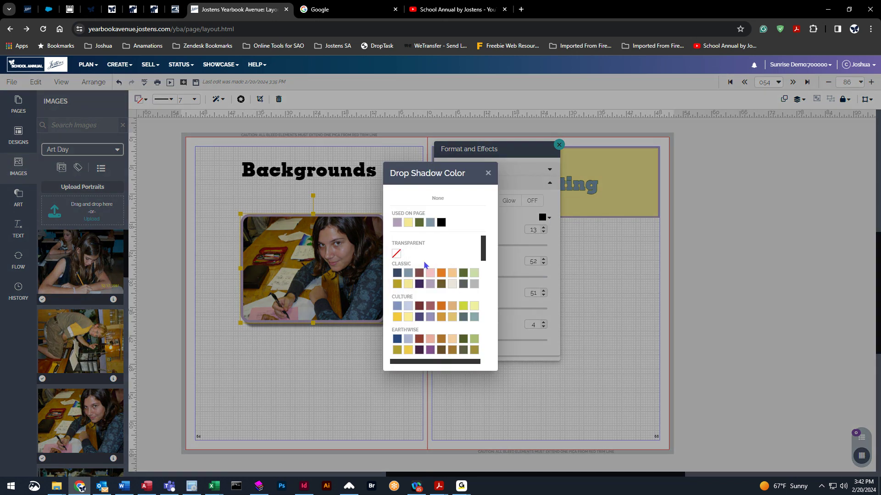
pyautogui.click(419, 306)
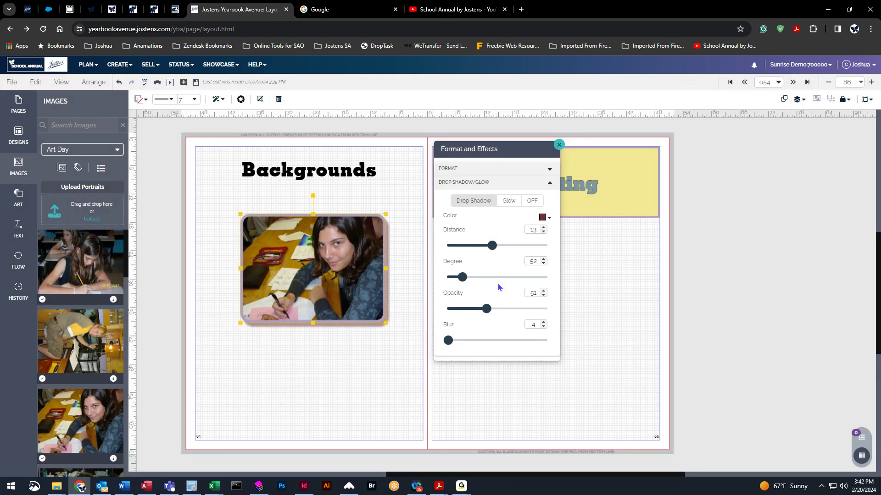
pyautogui.moveTo(495, 248); pyautogui.dragTo(573, 250)
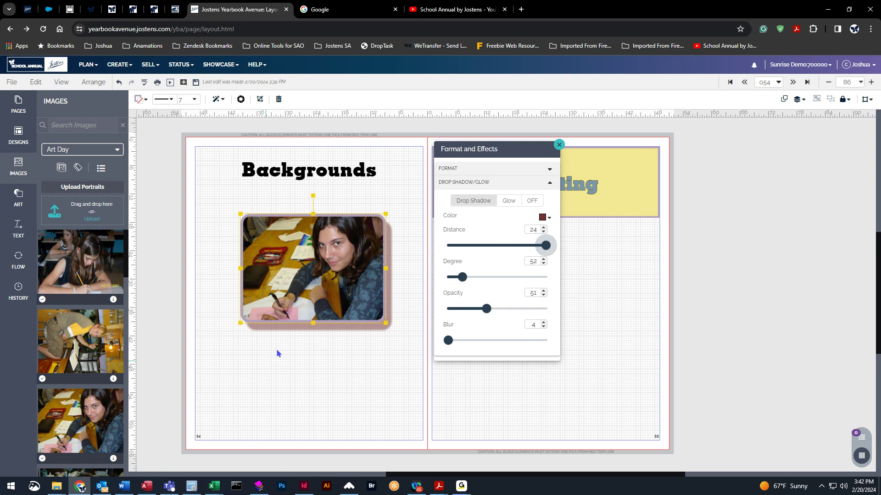
# - Switch the photo's effect to Glow with opacity 99 and blur 24, and close the effects settings
pyautogui.click(506, 200)
pyautogui.moveTo(489, 249); pyautogui.dragTo(562, 250)
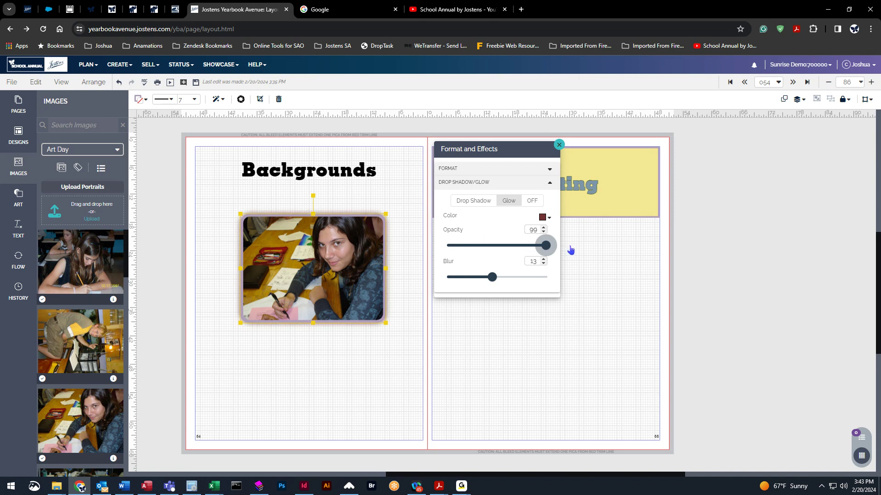
pyautogui.moveTo(571, 250); pyautogui.dragTo(607, 250)
pyautogui.moveTo(492, 277); pyautogui.dragTo(574, 279)
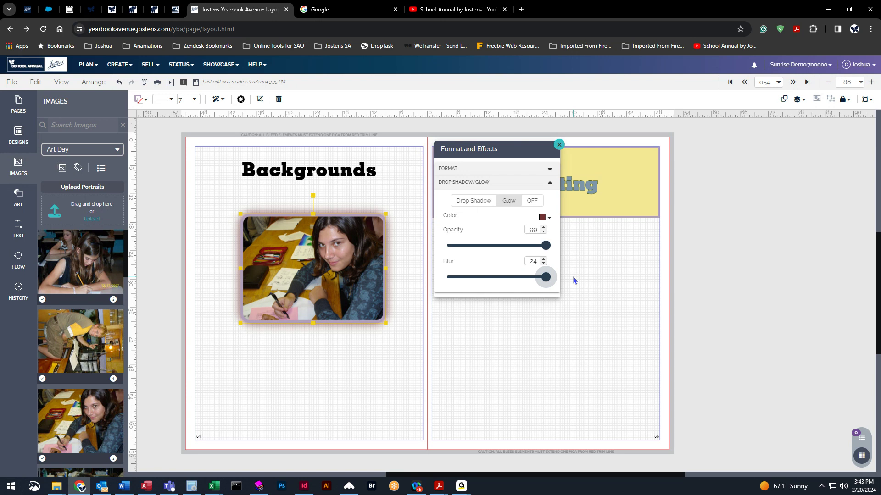
pyautogui.moveTo(552, 285); pyautogui.dragTo(582, 293)
pyautogui.click(527, 351)
pyautogui.moveTo(530, 351); pyautogui.dragTo(627, 370)
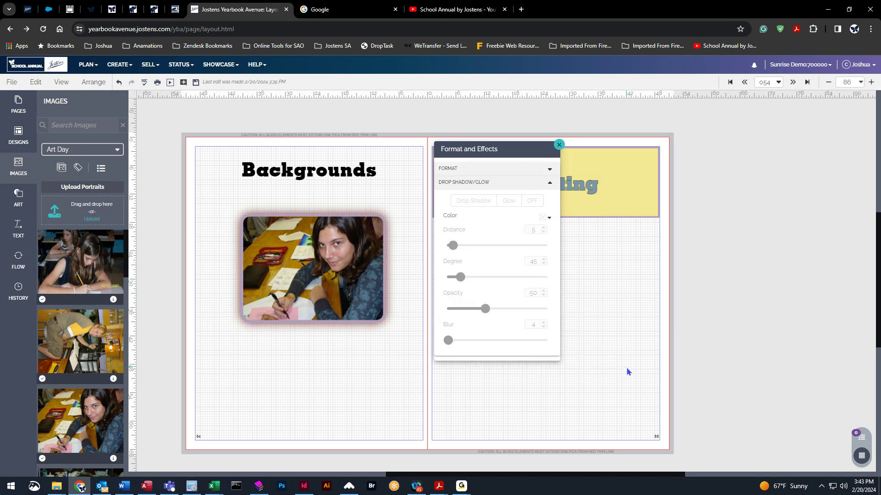
pyautogui.click(559, 145)
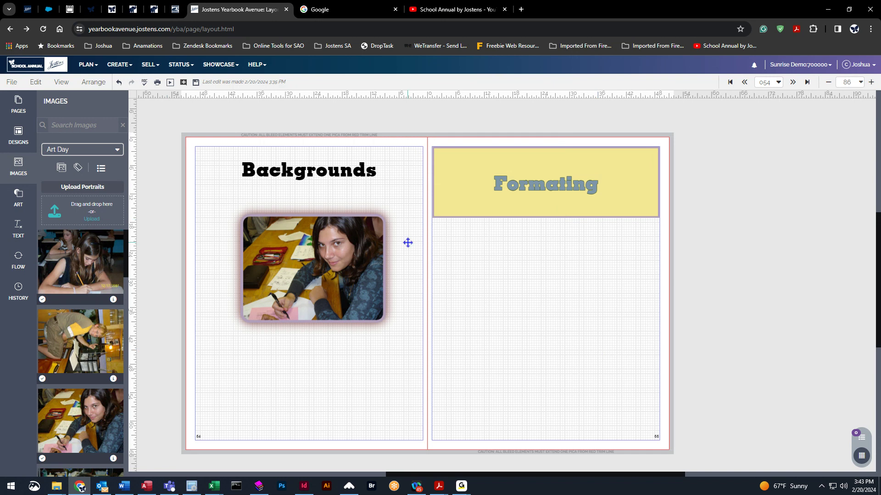
# - Turn off the drop shadow/glow effect on the photo under the Backgrounds heading
pyautogui.click(266, 224)
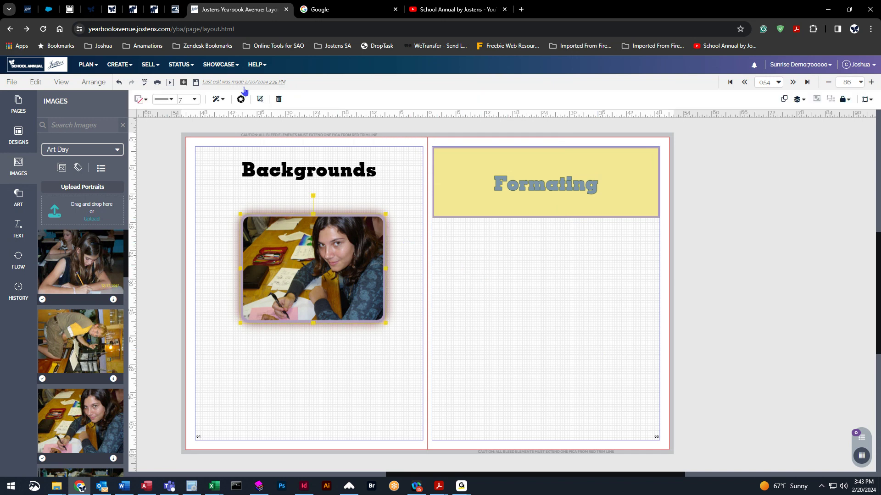
pyautogui.click(219, 105)
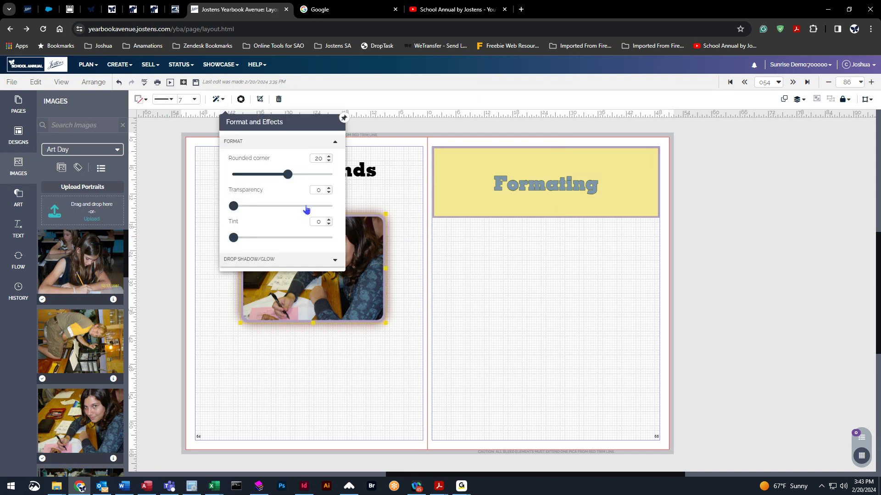
pyautogui.click(279, 262)
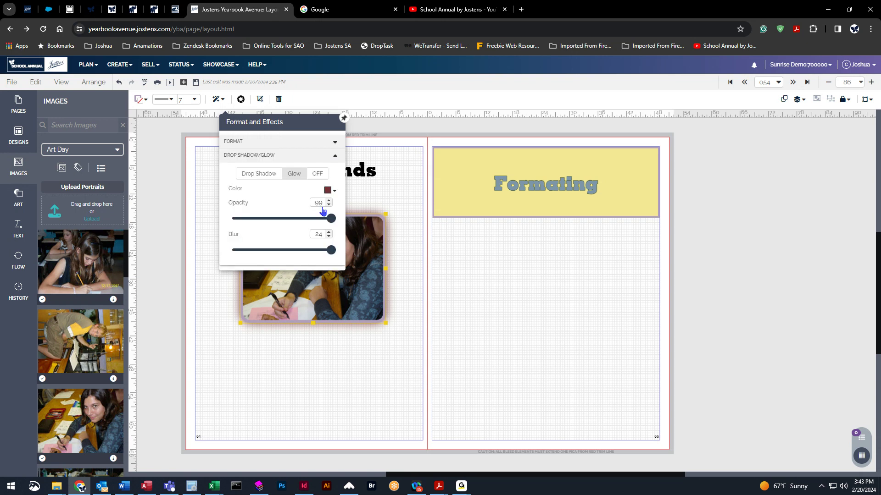
pyautogui.click(317, 173)
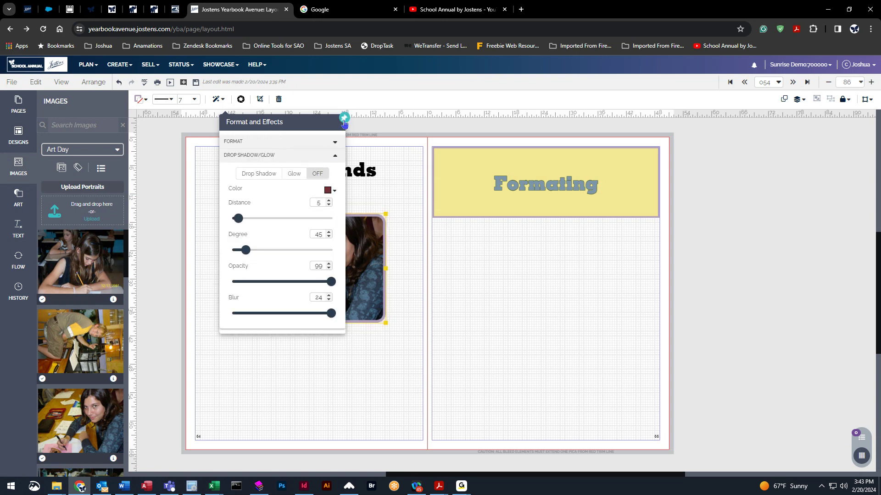
pyautogui.click(521, 334)
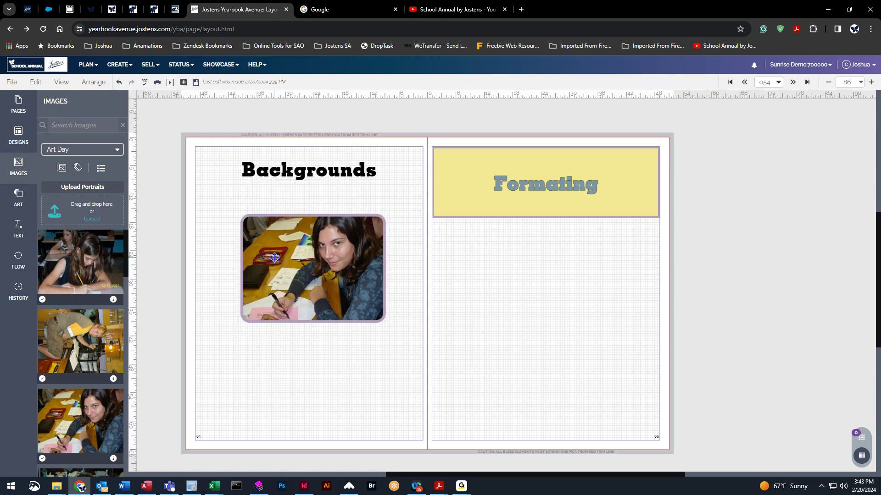
# - Open the photo in Snap Edit and try the B & W and Sepia filters at 100, leaving both off
pyautogui.click(298, 259)
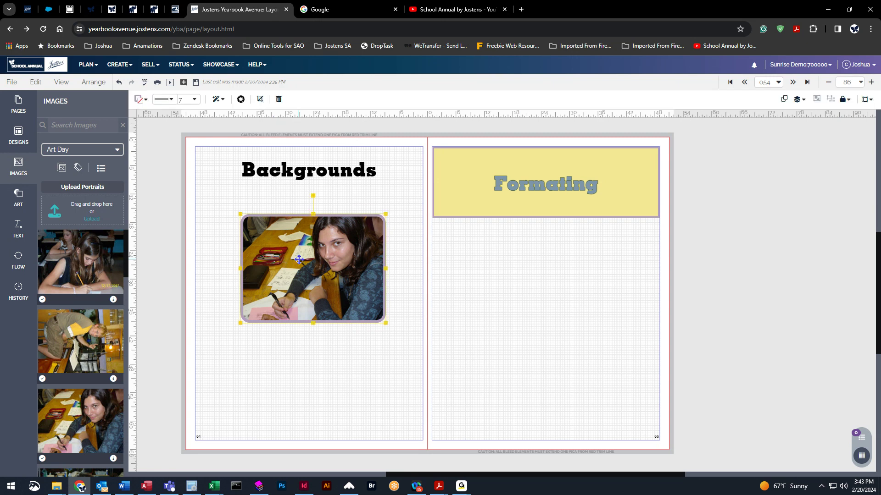
pyautogui.click(241, 99)
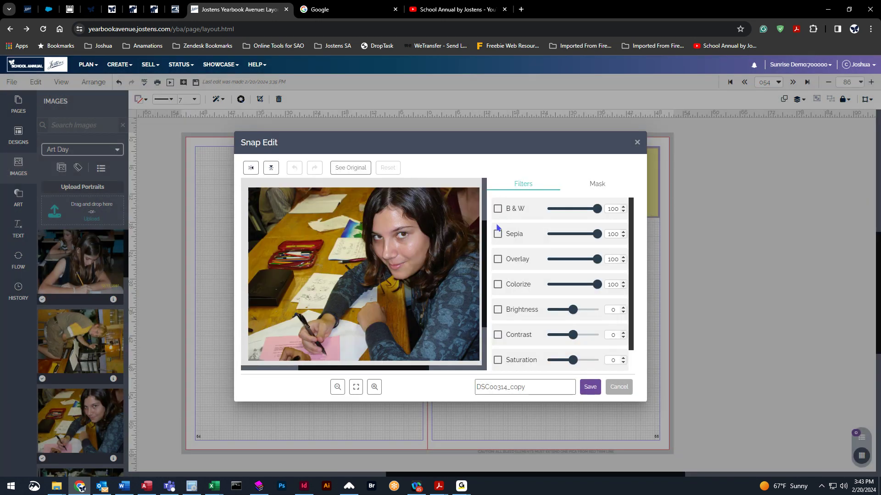
pyautogui.click(501, 211)
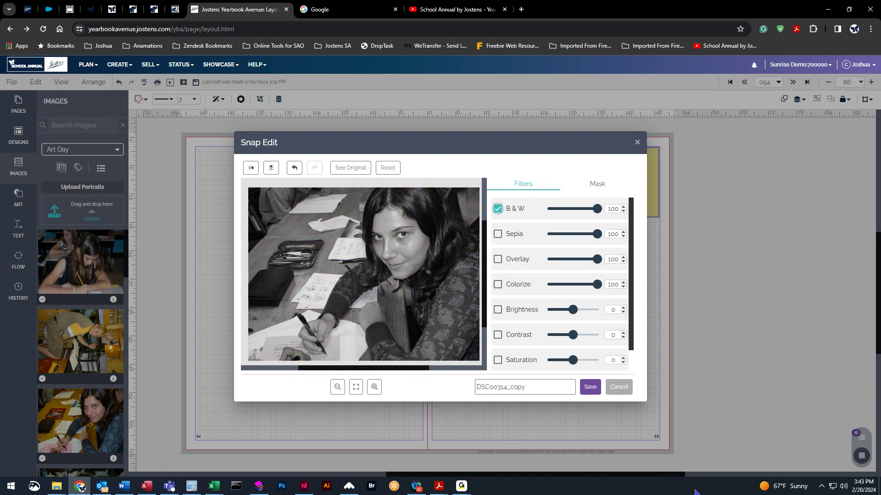
pyautogui.click(498, 234)
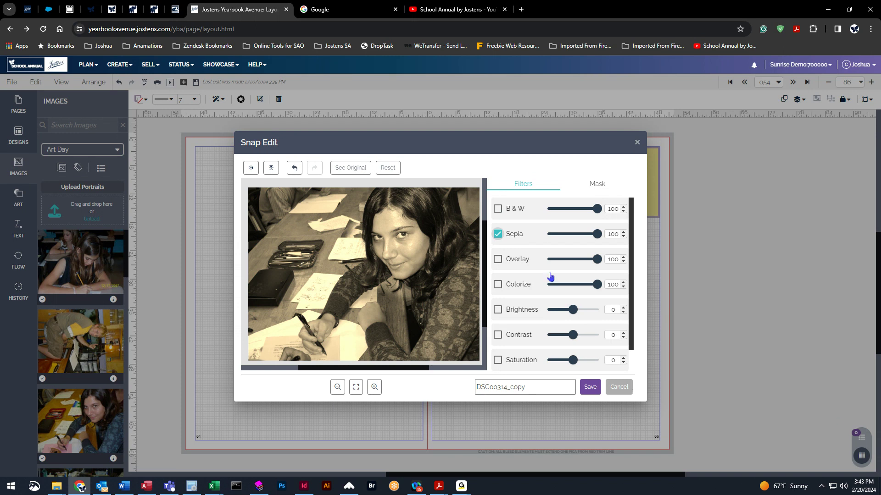
pyautogui.click(499, 235)
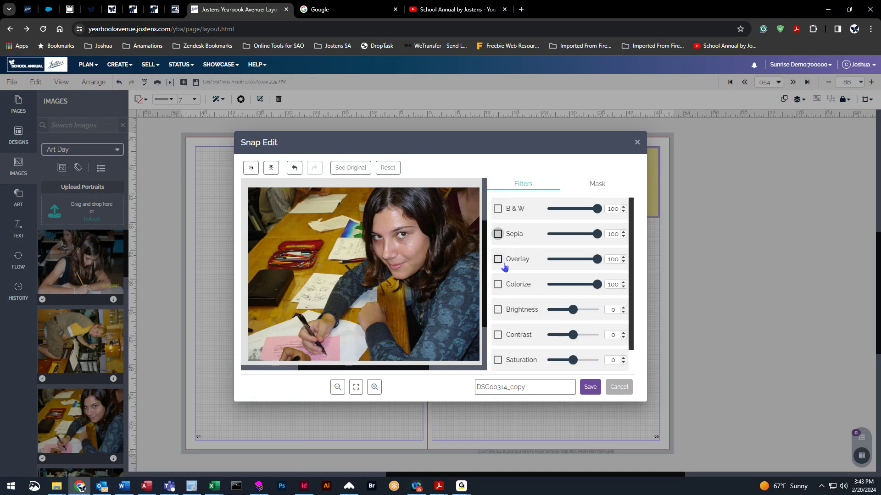
# - Enable brightness 6, contrast 6 and saturation 17 for the photo and save it as DSC00314_copy
pyautogui.click(496, 311)
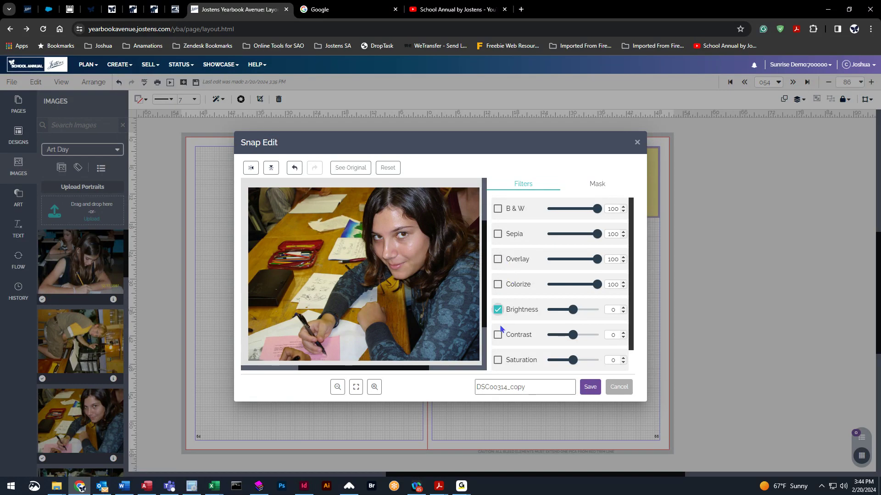
pyautogui.click(497, 360)
pyautogui.click(498, 335)
pyautogui.moveTo(574, 312); pyautogui.dragTo(578, 367)
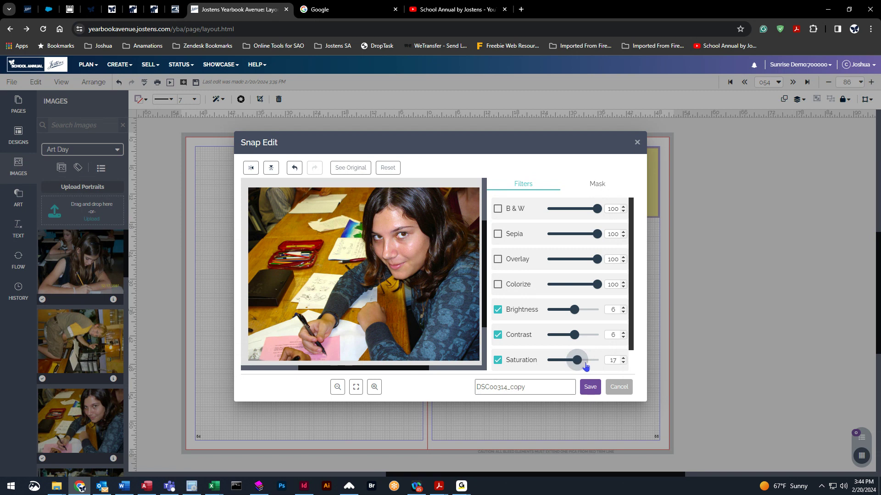
pyautogui.click(591, 387)
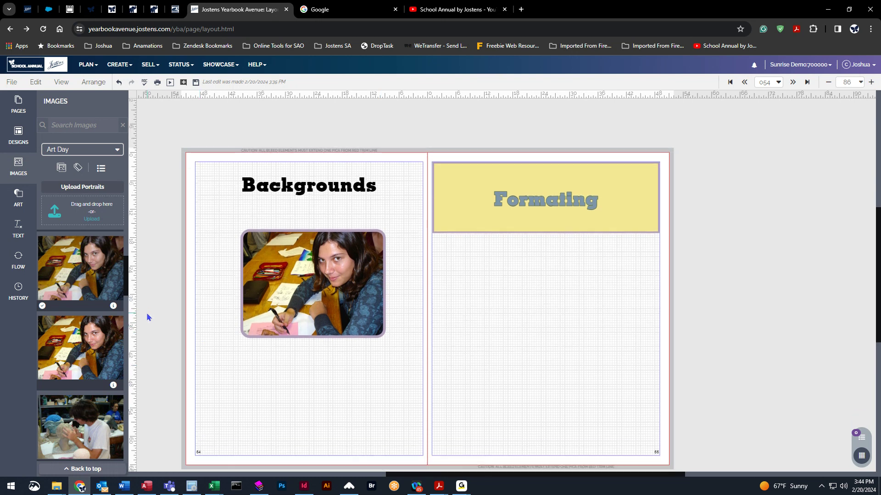
# - Erase the table background beside the girl with the Snap Edit mask Eraser at brush size 53, saving as DSC00314_copy_copy
pyautogui.scroll(-1, 83, 315)
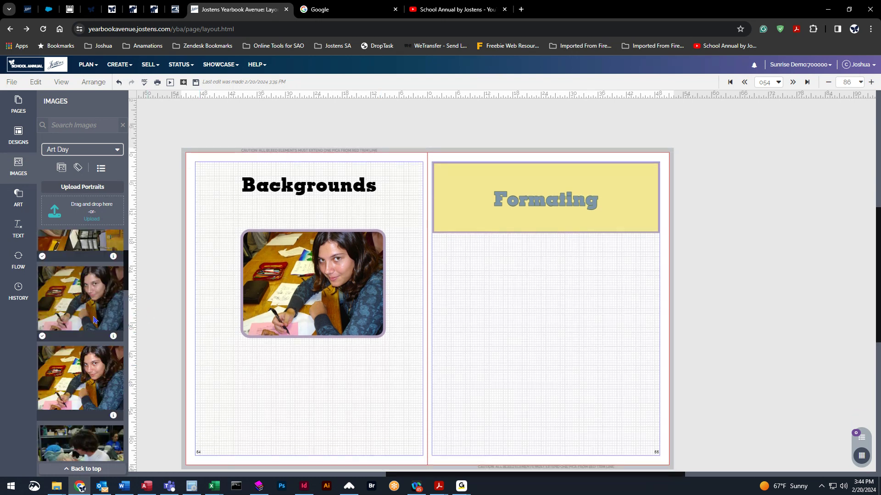
pyautogui.click(314, 272)
pyautogui.click(240, 99)
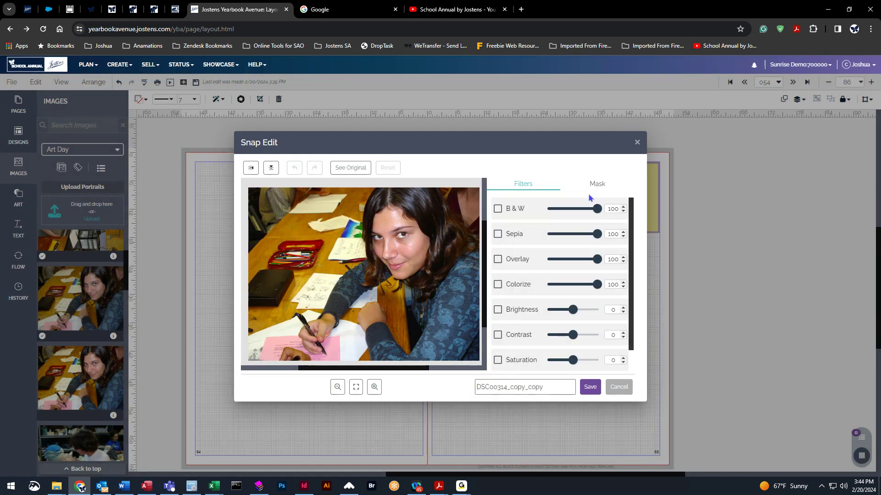
pyautogui.click(597, 184)
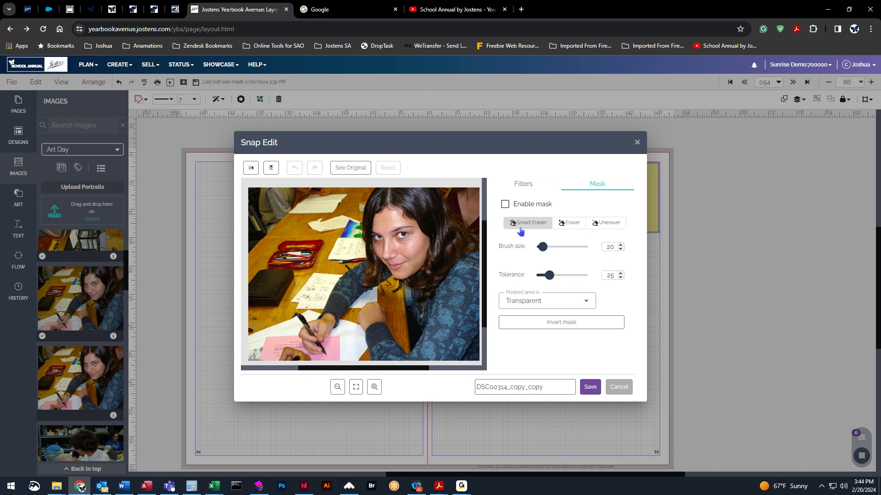
pyautogui.click(570, 224)
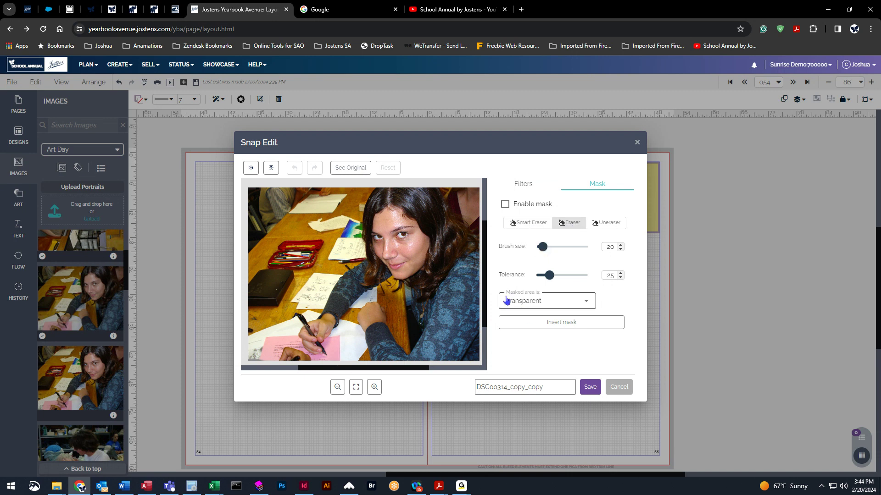
pyautogui.moveTo(542, 246); pyautogui.dragTo(550, 247)
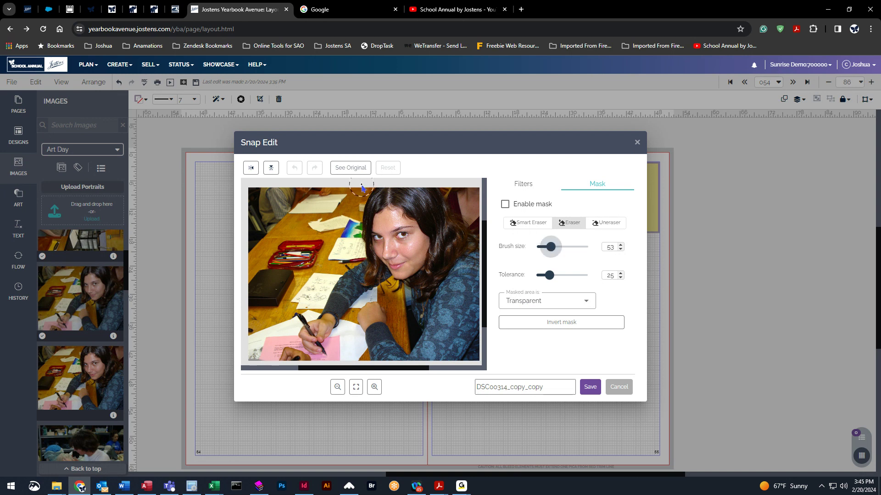
pyautogui.moveTo(364, 188)
pyautogui.mouseDown()
pyautogui.moveTo(353, 251)
pyautogui.moveTo(325, 274)
pyautogui.moveTo(311, 303)
pyautogui.moveTo(285, 303)
pyautogui.moveTo(278, 321)
pyautogui.moveTo(264, 322)
pyautogui.moveTo(254, 312)
pyautogui.moveTo(250, 202)
pyautogui.moveTo(291, 187)
pyautogui.moveTo(348, 184)
pyautogui.moveTo(329, 241)
pyautogui.moveTo(273, 300)
pyautogui.moveTo(330, 197)
pyautogui.moveTo(274, 274)
pyautogui.moveTo(280, 195)
pyautogui.moveTo(270, 205)
pyautogui.moveTo(297, 210)
pyautogui.mouseUp()
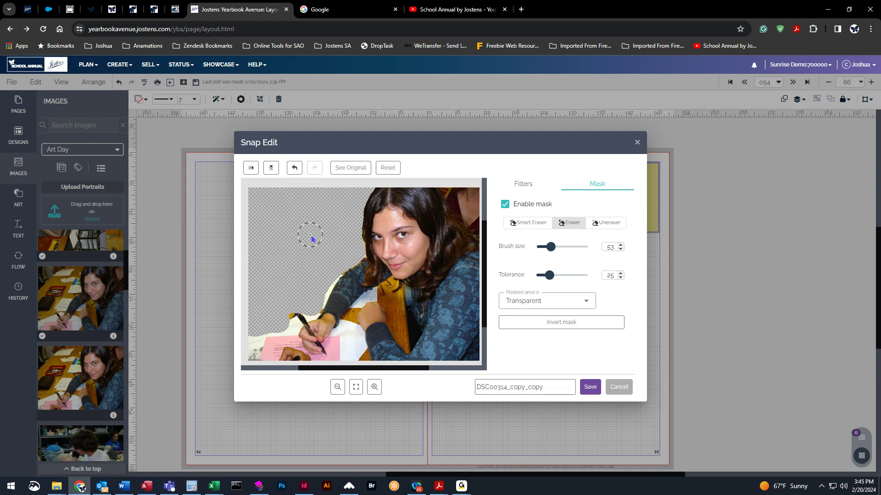
pyautogui.click(591, 390)
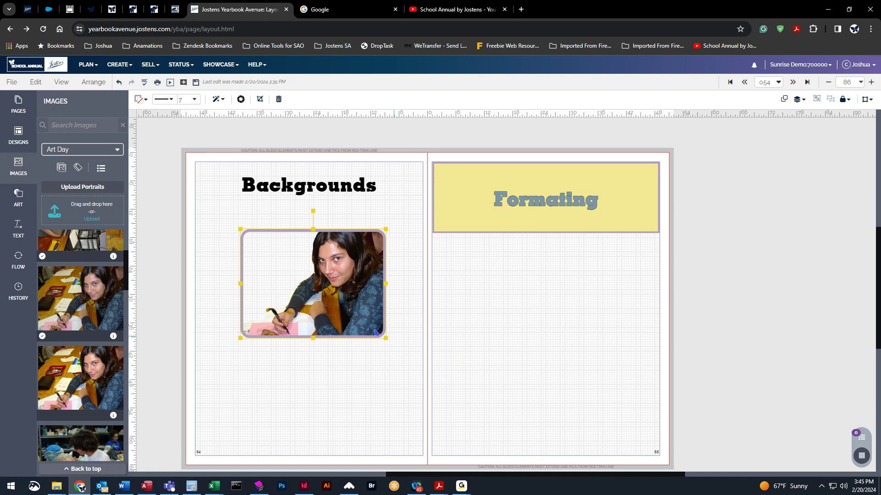
# - Remove the outline from the cut-out photo and move it to the lower inner corner of the Backgrounds page
pyautogui.click(195, 100)
pyautogui.click(202, 126)
pyautogui.click(184, 310)
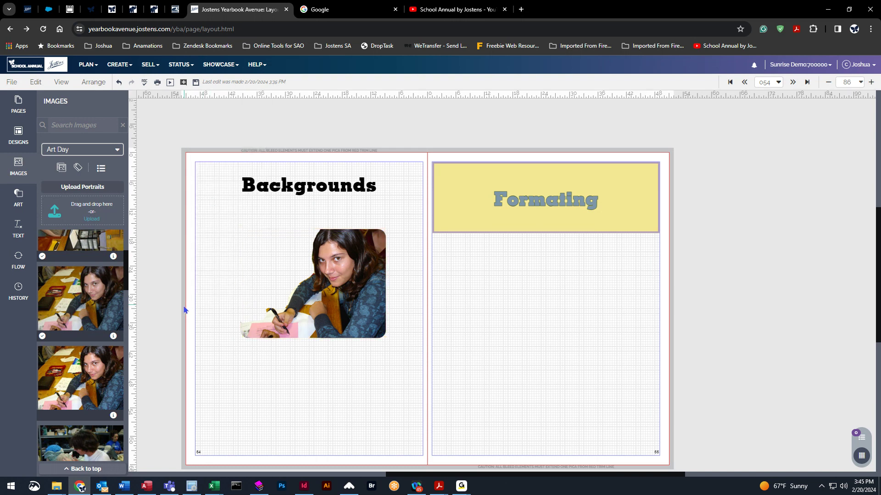
pyautogui.moveTo(350, 286); pyautogui.dragTo(386, 400)
pyautogui.click(482, 360)
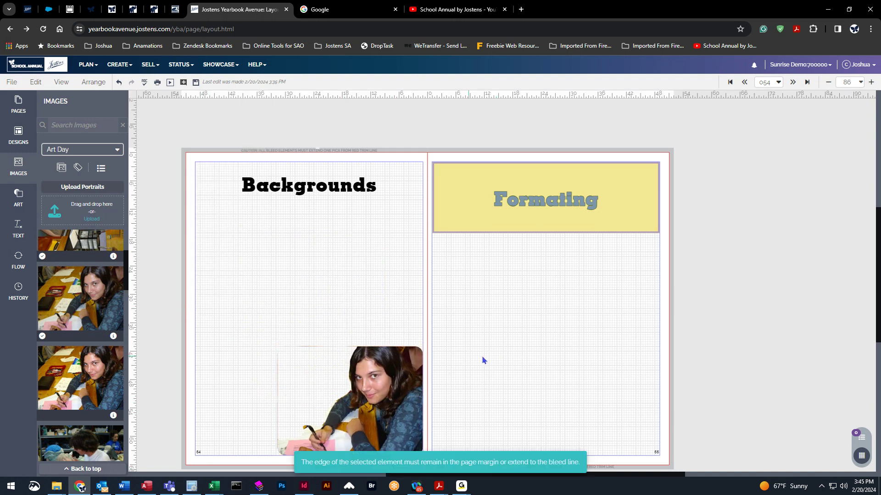
# - Place the sideways Art Day photo of the boy on the cut-out, rotate it nearly upright and shift it up beside the girl
pyautogui.moveTo(86, 237); pyautogui.dragTo(392, 453)
pyautogui.click(568, 304)
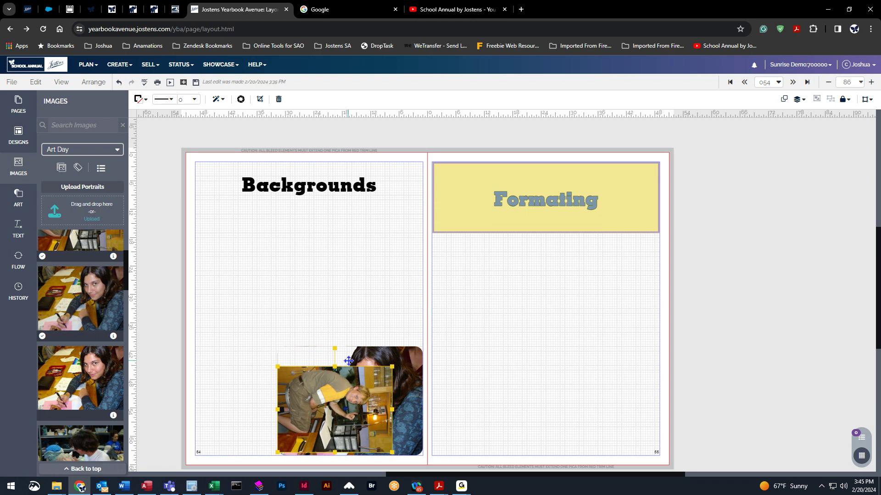
pyautogui.moveTo(335, 349); pyautogui.dragTo(255, 400)
pyautogui.moveTo(339, 390); pyautogui.dragTo(322, 382)
# - Send the rotated photo of the boy to the back, behind the cut-out photo
pyautogui.click(799, 99)
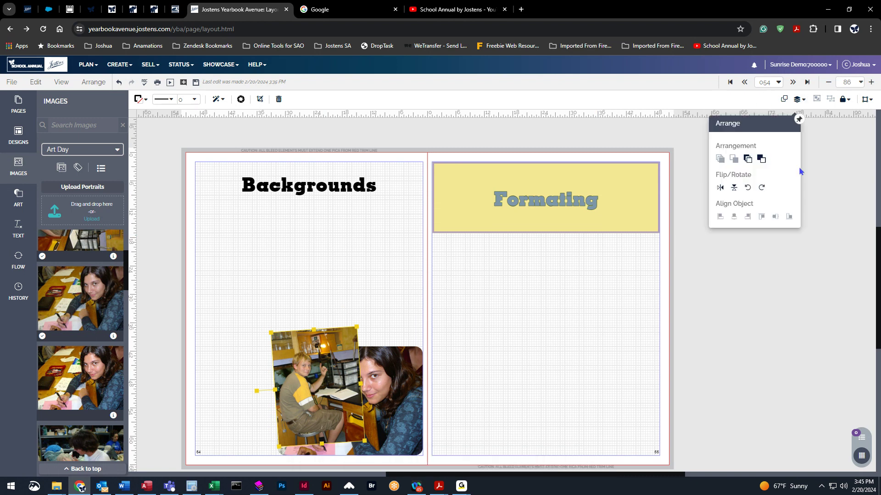
pyautogui.click(762, 161)
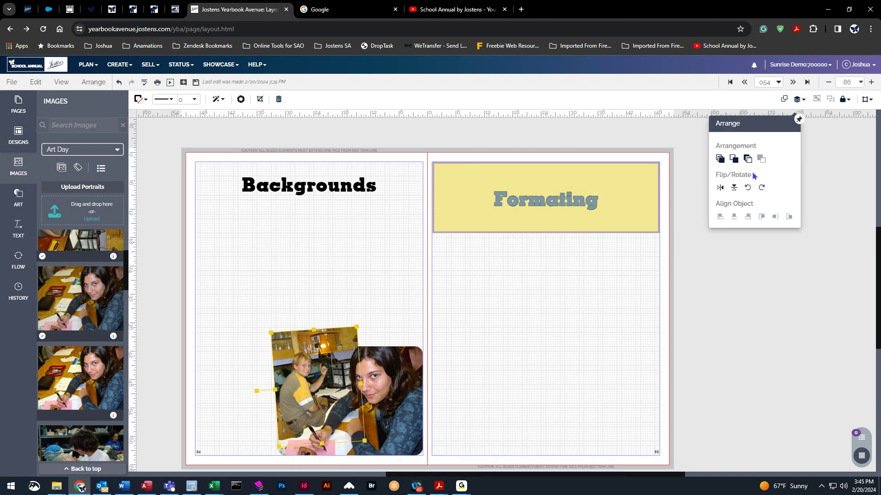
pyautogui.click(551, 331)
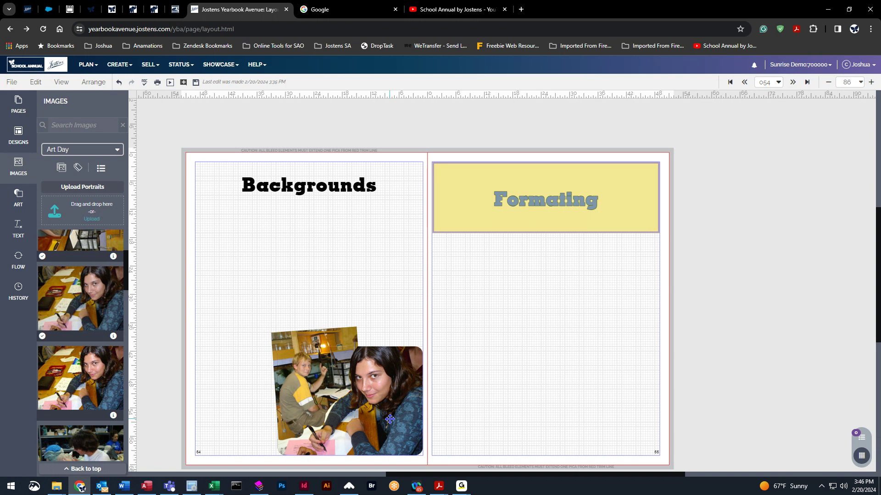
# - Place the original Art Day photo of the girl writing on the left page, centered under the Backgrounds heading
pyautogui.click(394, 388)
pyautogui.moveTo(81, 302); pyautogui.dragTo(450, 330)
pyautogui.moveTo(385, 278); pyautogui.dragTo(312, 271)
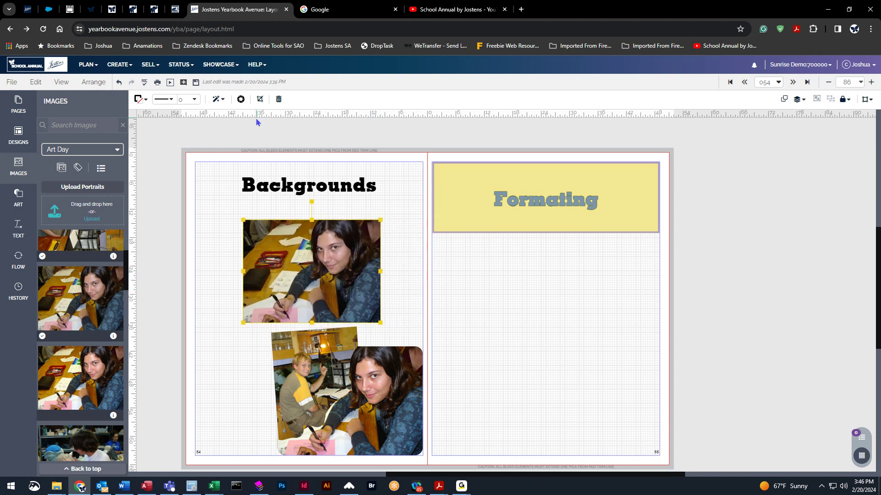
# - Start a Snap Edit mask on the placed photo of the girl, with the masked area set to Black & White
pyautogui.click(241, 99)
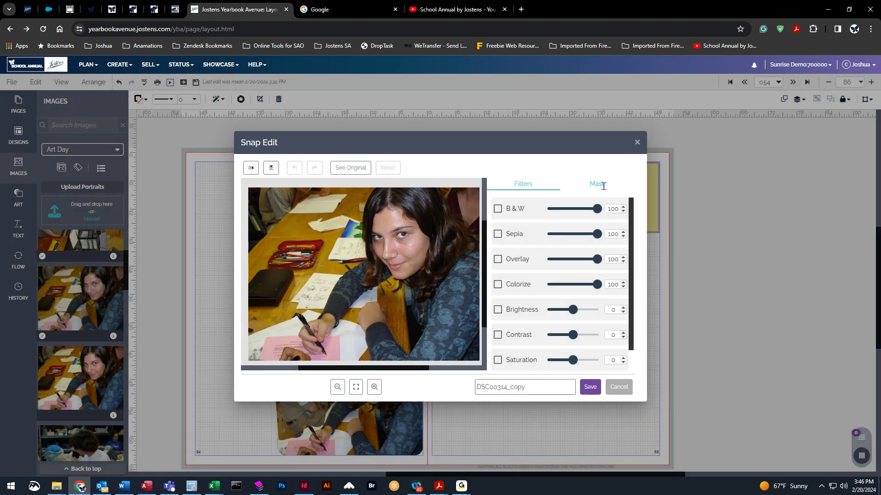
pyautogui.click(603, 185)
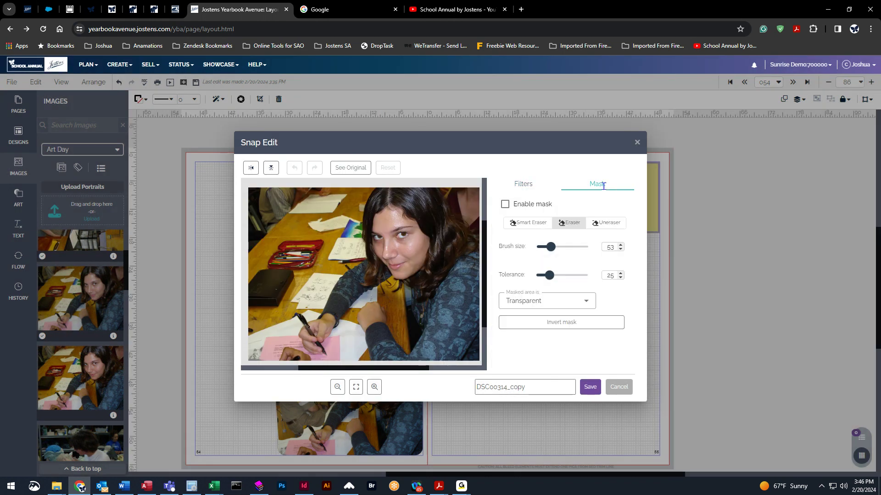
pyautogui.click(553, 301)
pyautogui.click(525, 337)
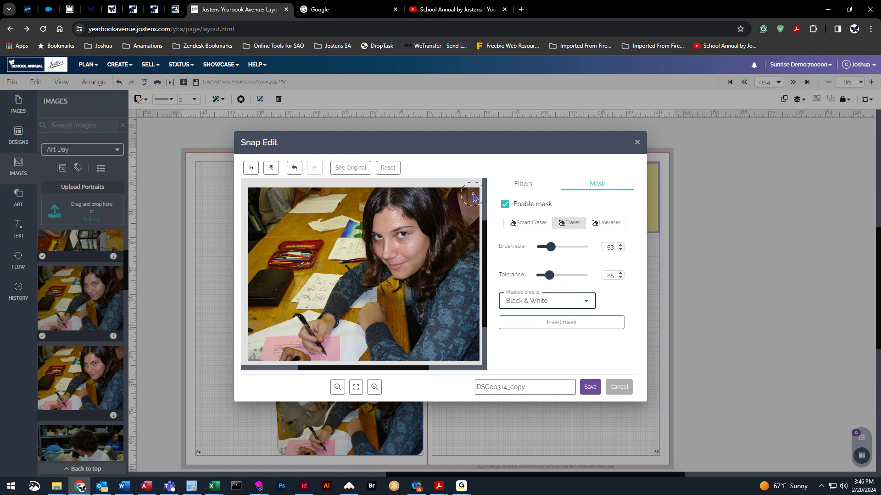
# - Brush the Eraser mask over the background around the girl, reducing the brush size to 15 for finer areas, and save the edit
pyautogui.click(453, 194)
pyautogui.moveTo(362, 192)
pyautogui.mouseDown()
pyautogui.moveTo(343, 223)
pyautogui.moveTo(349, 242)
pyautogui.moveTo(354, 193)
pyautogui.moveTo(316, 216)
pyautogui.moveTo(325, 202)
pyautogui.moveTo(307, 187)
pyautogui.moveTo(258, 199)
pyautogui.moveTo(248, 320)
pyautogui.moveTo(265, 353)
pyautogui.moveTo(291, 356)
pyautogui.moveTo(287, 300)
pyautogui.moveTo(299, 293)
pyautogui.moveTo(311, 306)
pyautogui.moveTo(330, 266)
pyautogui.moveTo(353, 246)
pyautogui.moveTo(350, 213)
pyautogui.moveTo(329, 231)
pyautogui.moveTo(318, 270)
pyautogui.moveTo(353, 255)
pyautogui.moveTo(333, 214)
pyautogui.moveTo(270, 278)
pyautogui.moveTo(315, 218)
pyautogui.moveTo(288, 280)
pyautogui.moveTo(288, 247)
pyautogui.moveTo(263, 253)
pyautogui.moveTo(270, 191)
pyautogui.moveTo(259, 205)
pyautogui.moveTo(295, 301)
pyautogui.moveTo(367, 365)
pyautogui.moveTo(337, 352)
pyautogui.moveTo(336, 360)
pyautogui.moveTo(349, 328)
pyautogui.moveTo(343, 356)
pyautogui.moveTo(316, 366)
pyautogui.moveTo(403, 339)
pyautogui.moveTo(406, 321)
pyautogui.moveTo(381, 290)
pyautogui.mouseUp()
pyautogui.moveTo(550, 246); pyautogui.dragTo(541, 246)
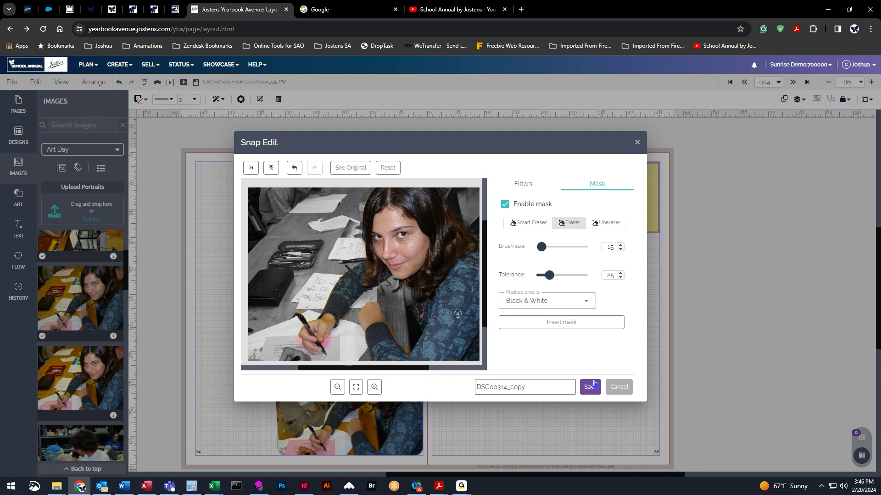
pyautogui.click(592, 385)
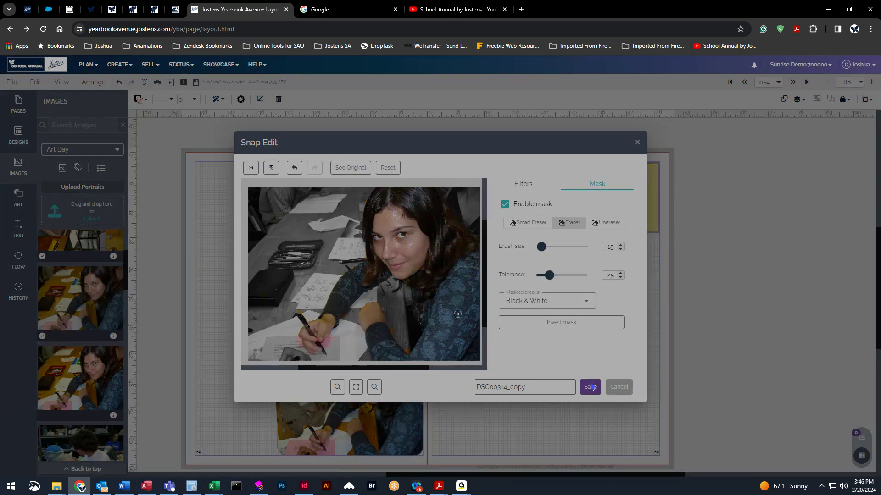
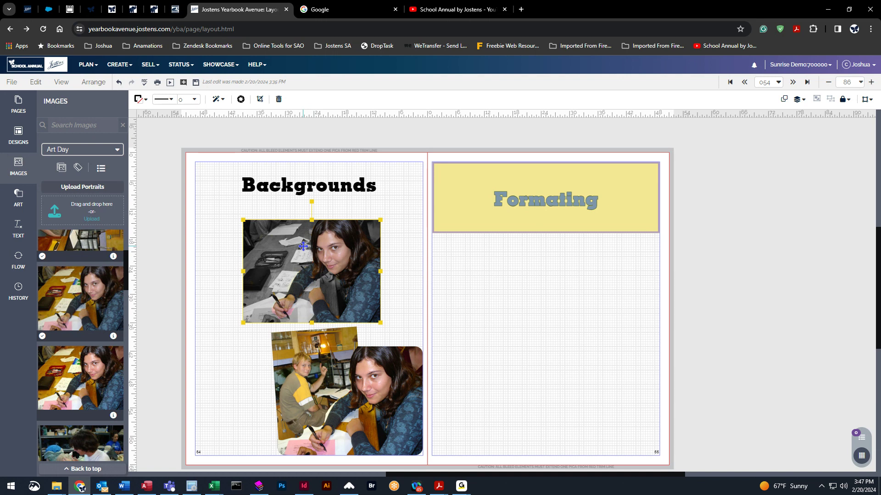
# - Open the version history of page 054 and browse its date groups from Today to Older Versions
pyautogui.click(25, 299)
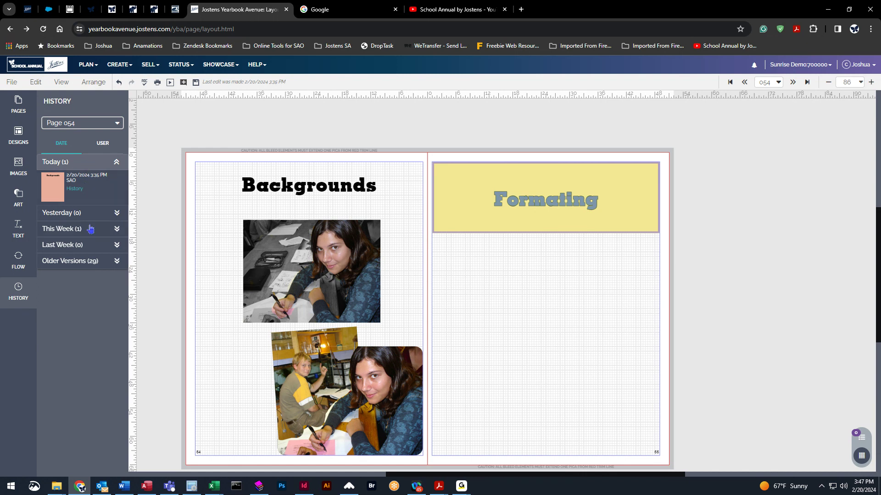
pyautogui.click(91, 261)
pyautogui.scroll(-5, 94, 271)
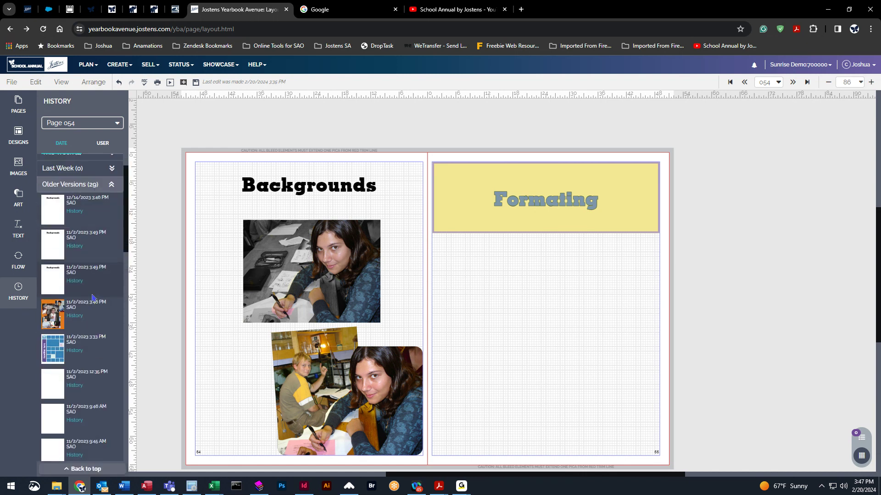
pyautogui.scroll(5, 88, 305)
pyautogui.click(65, 162)
pyautogui.click(83, 213)
pyautogui.click(85, 273)
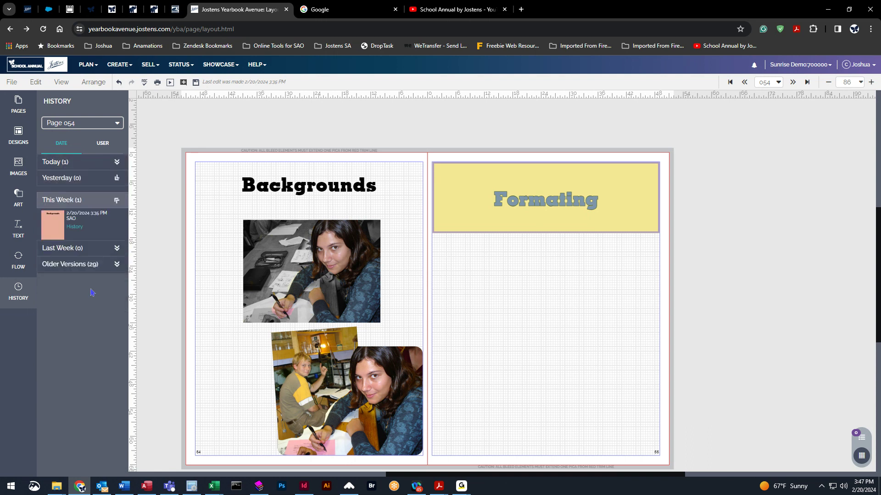
pyautogui.click(88, 248)
pyautogui.click(89, 304)
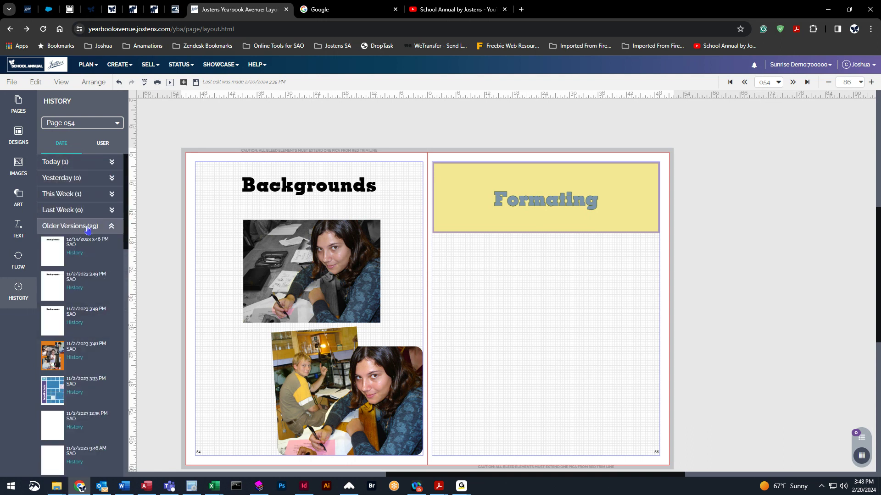
# - Look through the older versions of page 054, previewing the 2/17/2023 and 11/2/2023 3:46 PM versions
pyautogui.scroll(-5, 93, 319)
pyautogui.scroll(-5, 93, 318)
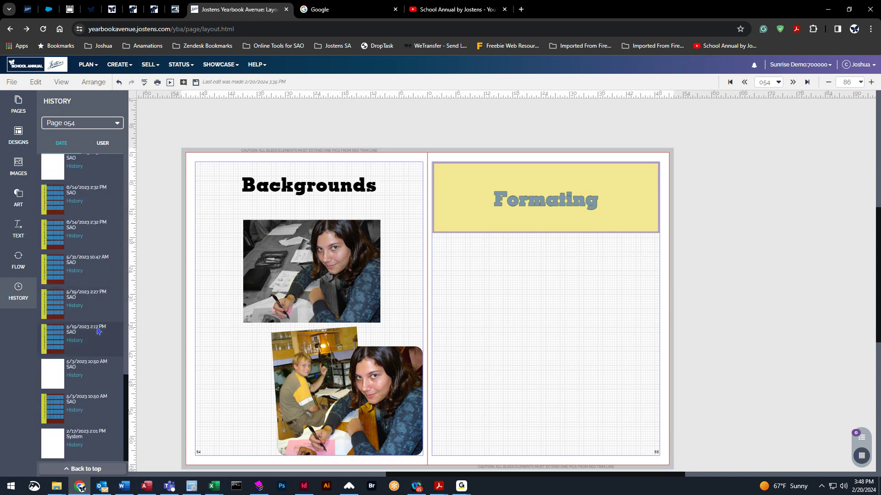
pyautogui.moveTo(57, 451)
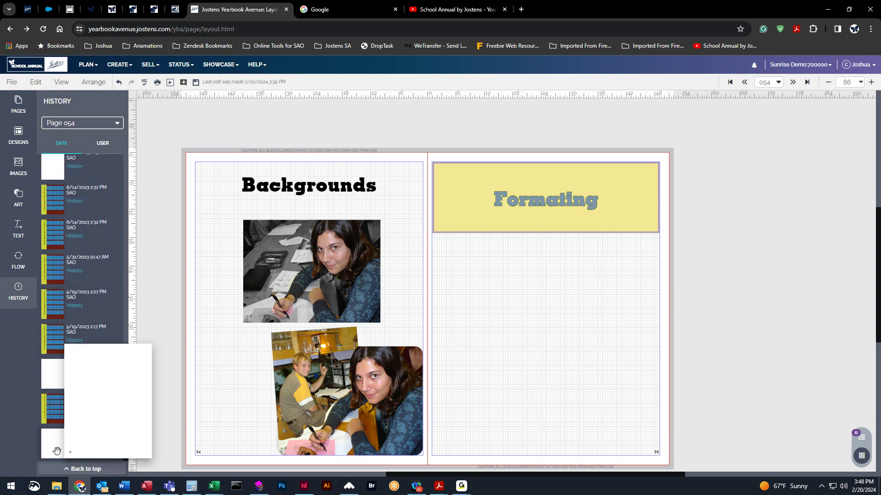
pyautogui.scroll(8, 74, 404)
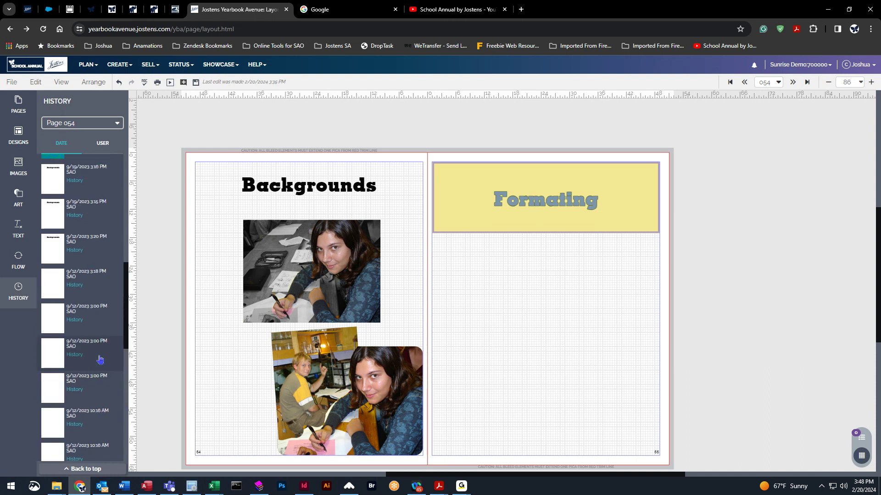
pyautogui.scroll(3, 77, 397)
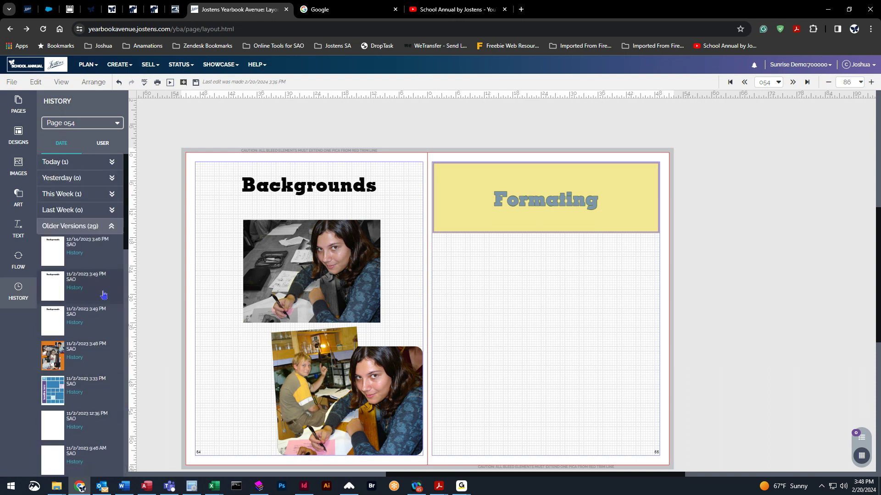
pyautogui.moveTo(53, 359)
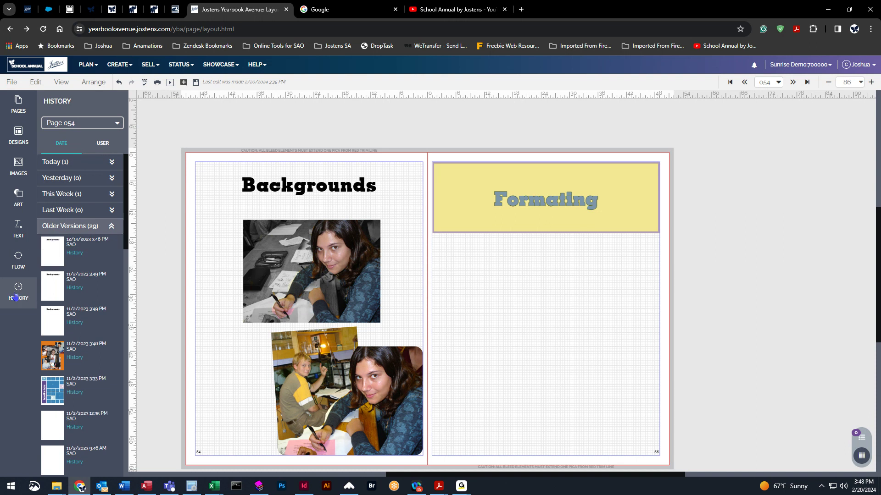
# - Switch the version history to page 051 and look through its older versions
pyautogui.click(90, 122)
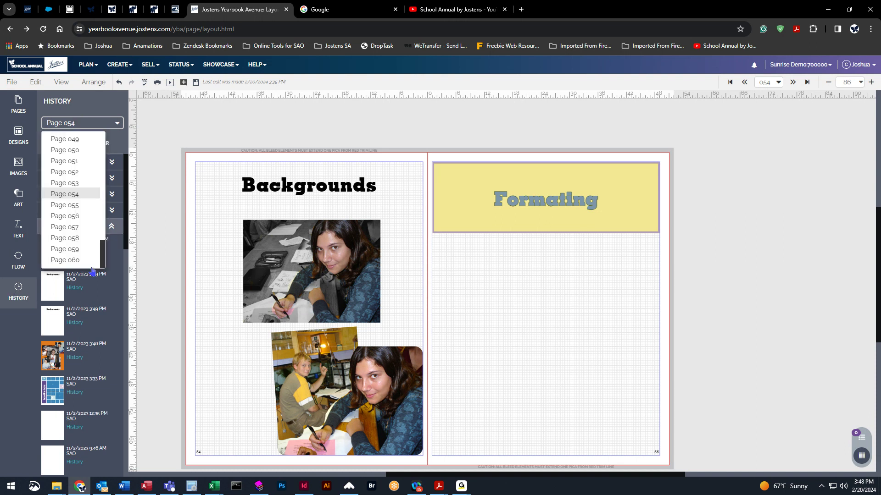
pyautogui.click(82, 161)
pyautogui.click(75, 330)
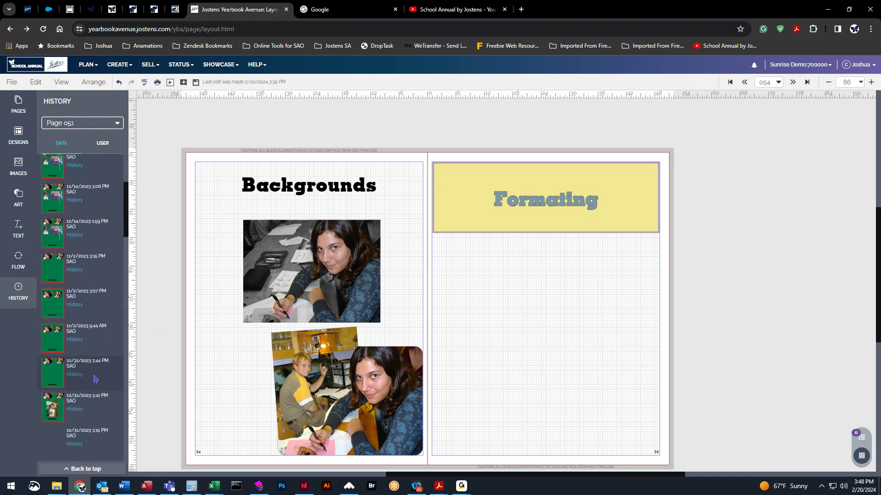
pyautogui.scroll(-4, 83, 275)
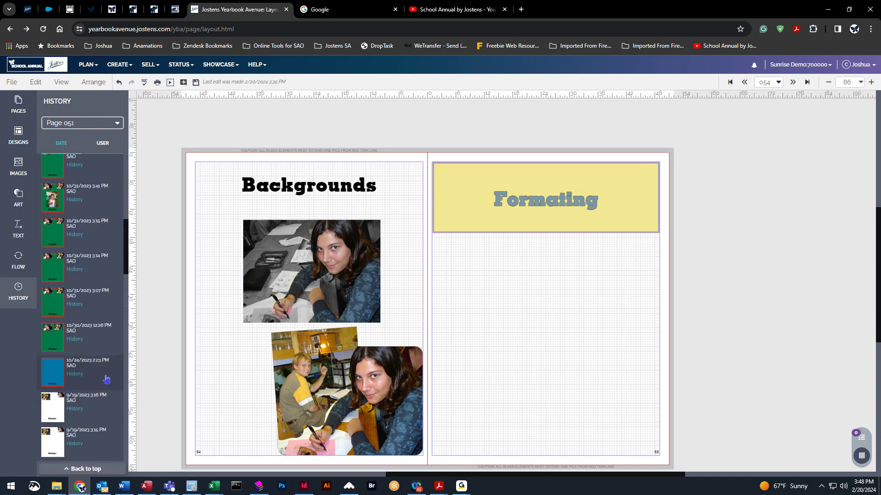
# - Switch the version history to page 048 and preview its 12/12/2023 12:44 PM version
pyautogui.click(58, 131)
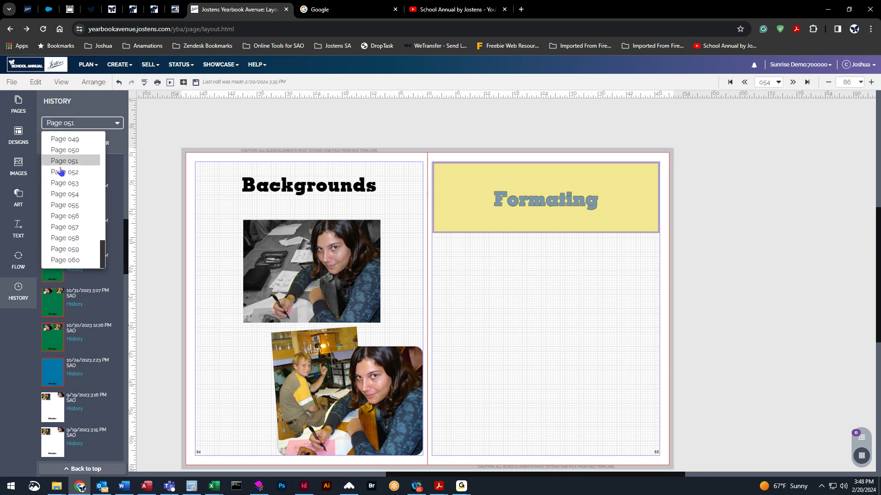
pyautogui.scroll(-2, 82, 214)
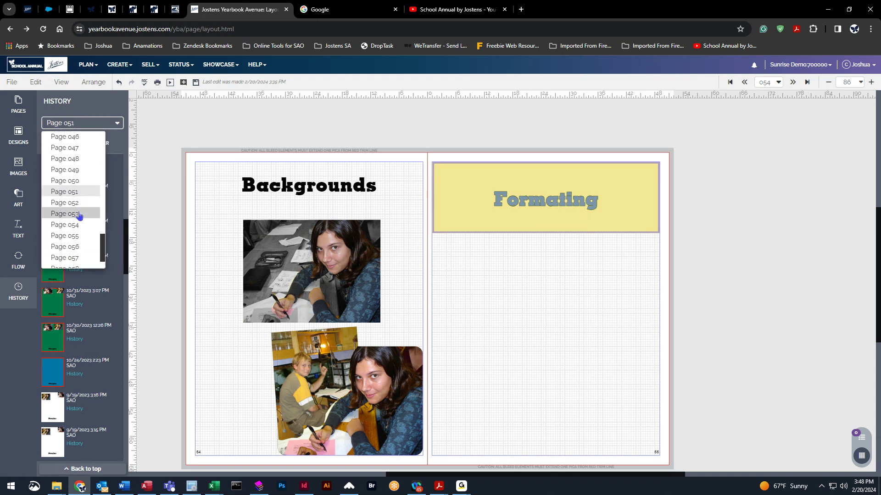
pyautogui.click(76, 162)
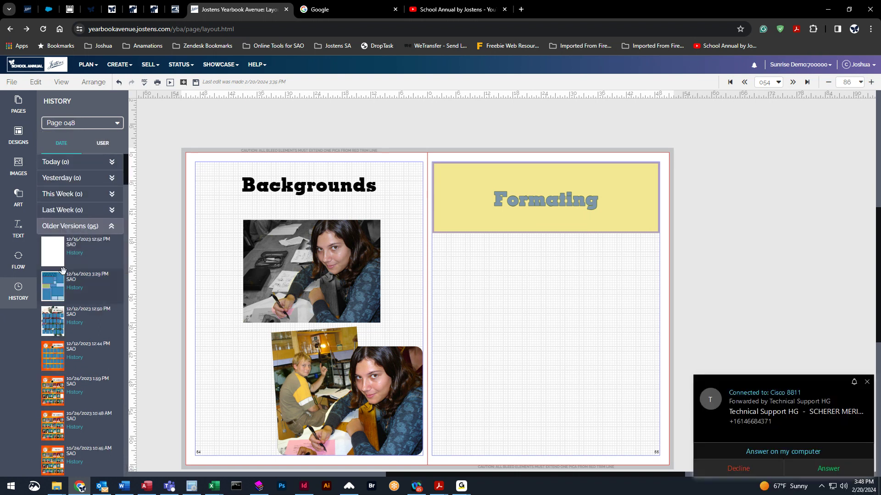
pyautogui.scroll(-10, 73, 307)
pyautogui.scroll(4, 81, 300)
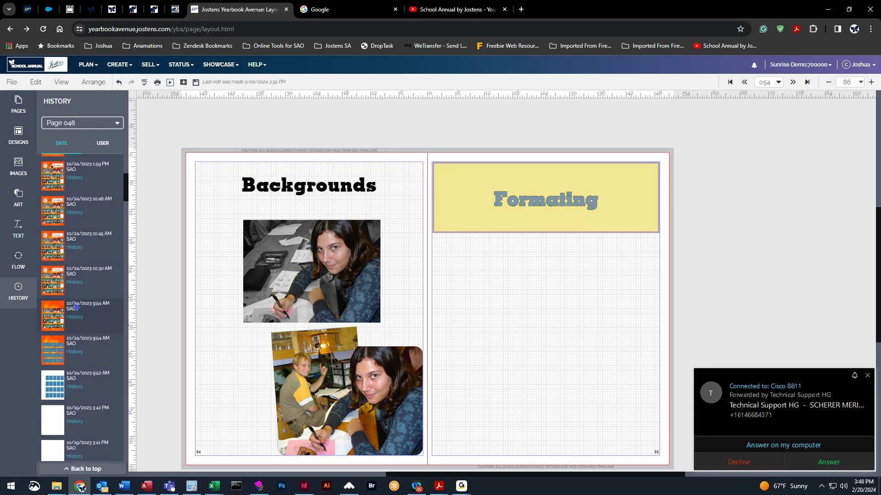
pyautogui.moveTo(51, 262)
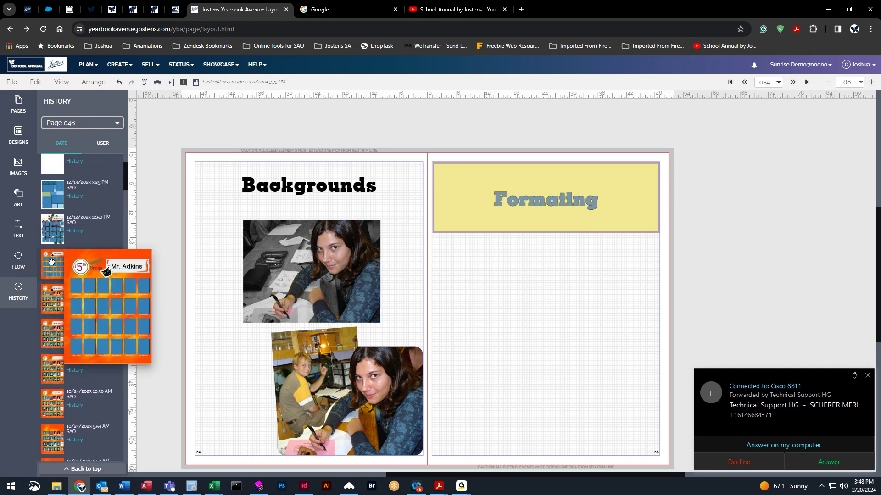
# - Place the 12/12/2023 12:44 PM version of page 048 on the right page of the spread and undo the placement
pyautogui.moveTo(53, 263); pyautogui.dragTo(559, 274)
pyautogui.moveTo(563, 273); pyautogui.dragTo(564, 273)
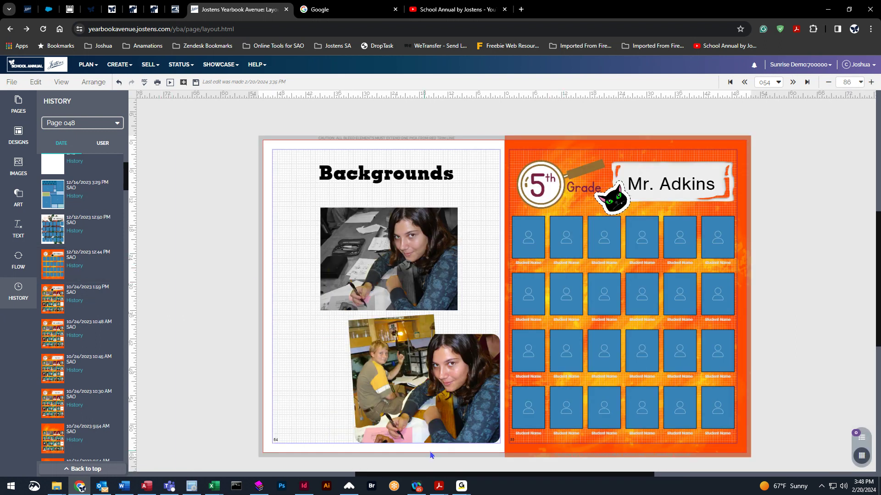
pyautogui.moveTo(503, 475); pyautogui.dragTo(527, 478)
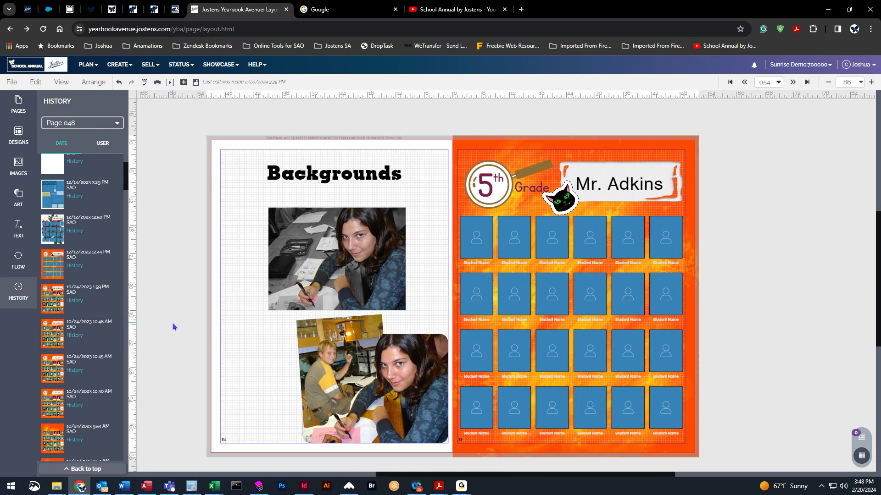
pyautogui.click(119, 83)
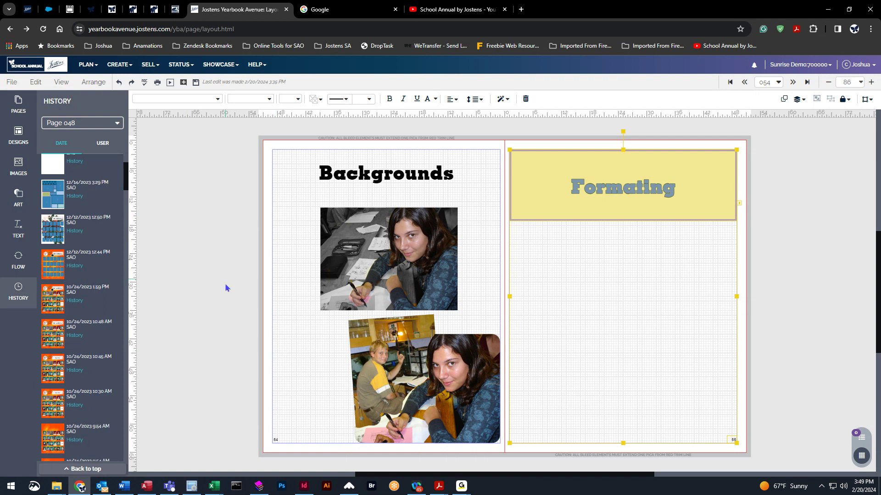
pyautogui.moveTo(550, 476); pyautogui.dragTo(564, 476)
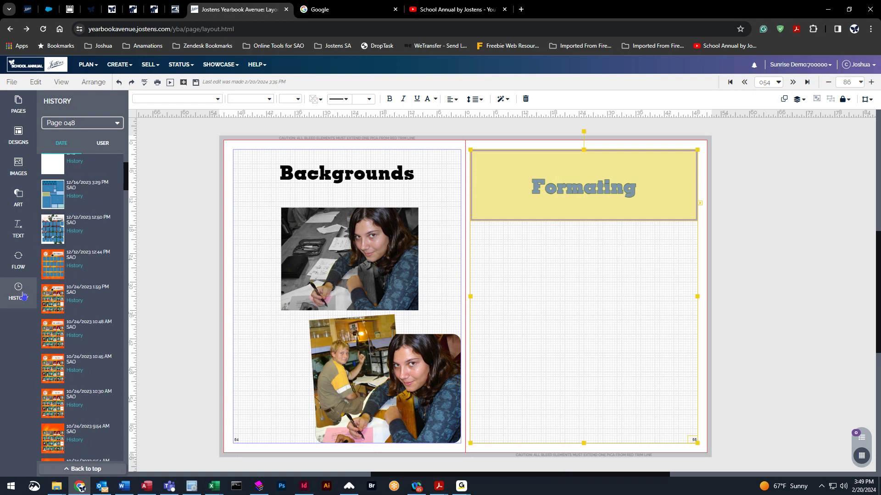
# - Delete the masked photo, the photo of the boy and the cut-out photo from the Backgrounds page
pyautogui.click(334, 277)
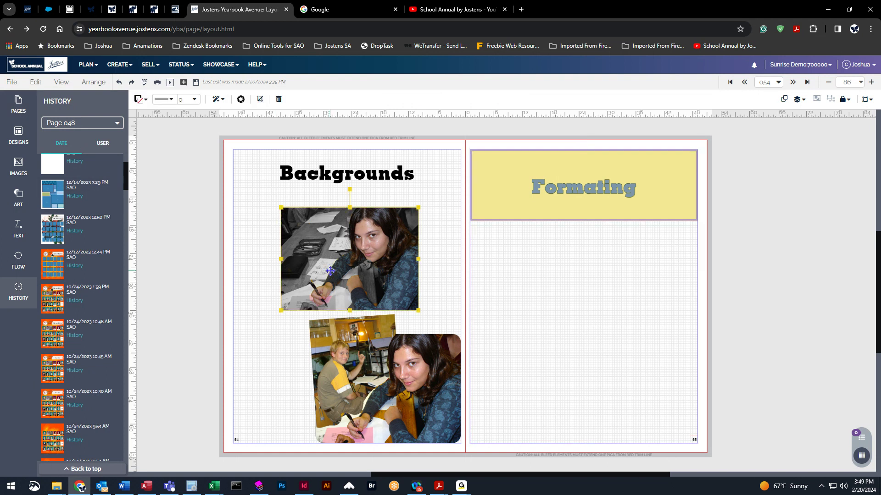
pyautogui.press('Delete')
pyautogui.click(345, 362)
pyautogui.press('Delete')
pyautogui.press('Delete')
pyautogui.click(346, 362)
pyautogui.press('Delete')
pyautogui.press('Delete')
pyautogui.click(353, 279)
pyautogui.press('Delete')
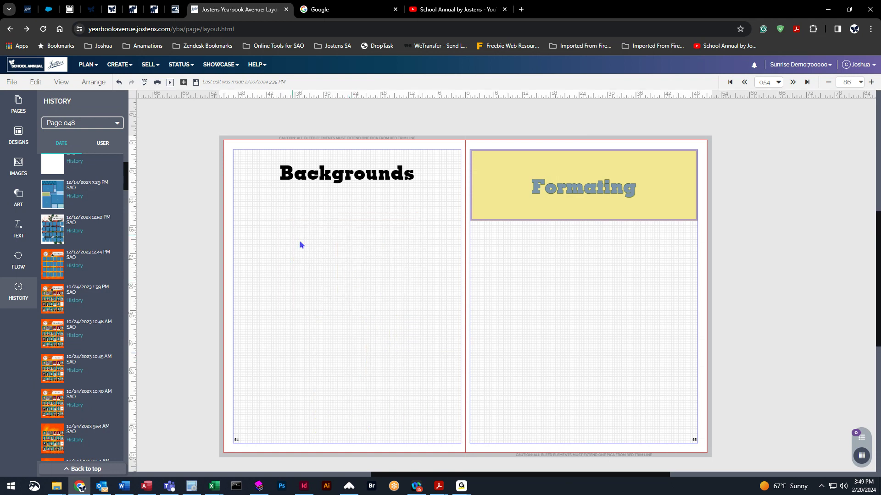
# - Set both the shape fill and the shape stroke of the Formating text box to transparent
pyautogui.click(597, 187)
pyautogui.click(321, 99)
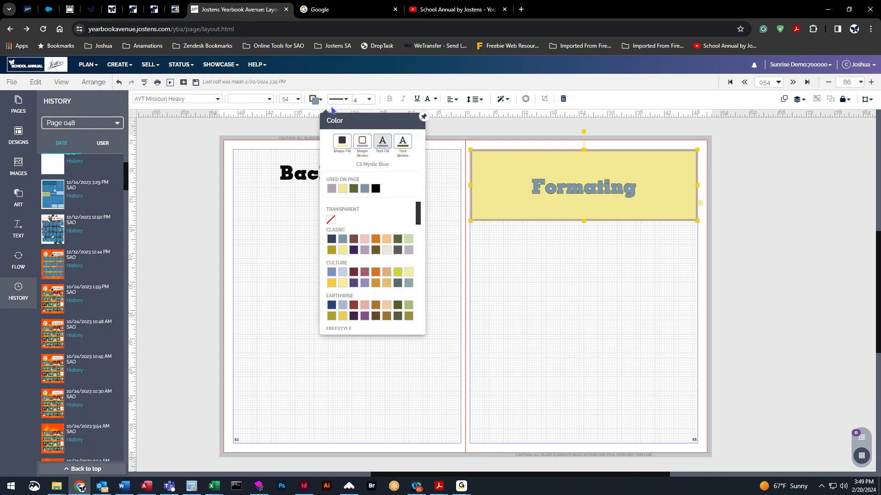
pyautogui.click(342, 144)
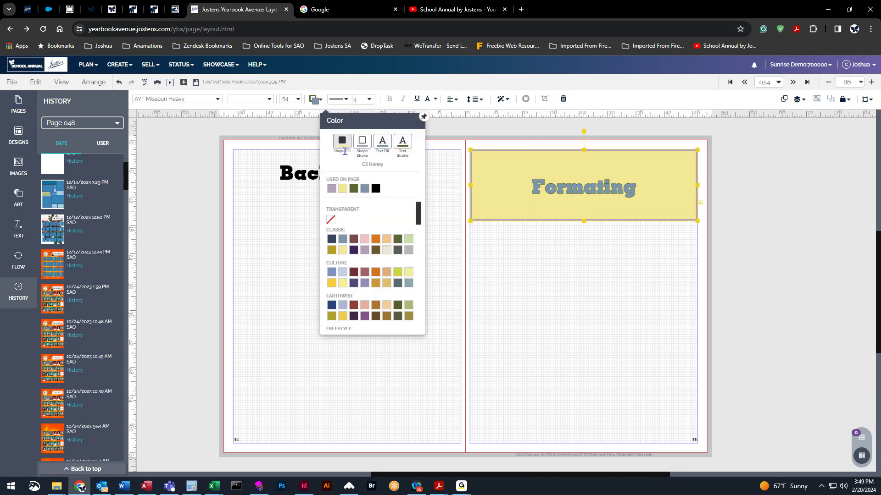
pyautogui.click(332, 218)
pyautogui.click(565, 195)
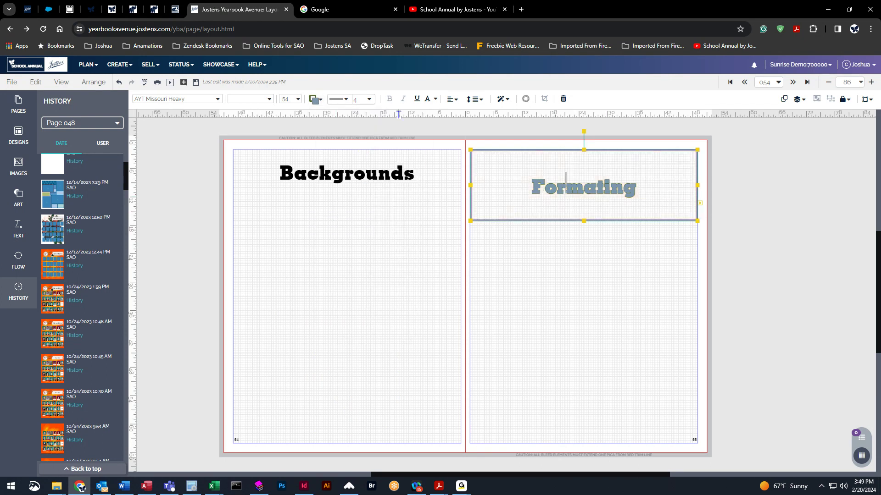
pyautogui.click(320, 100)
pyautogui.click(360, 143)
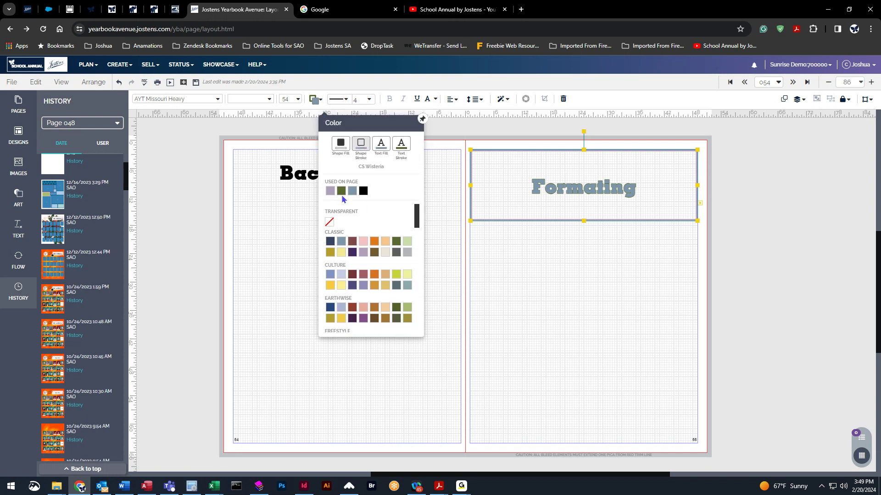
pyautogui.click(330, 222)
# - Place the Art Day photo of the girl writing on the left page, below the Backgrounds heading
pyautogui.click(19, 166)
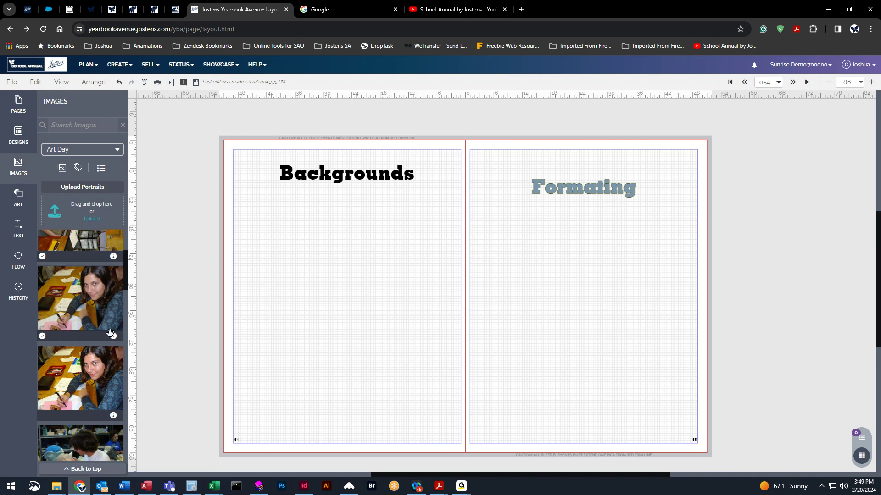
pyautogui.moveTo(82, 284); pyautogui.dragTo(445, 373)
pyautogui.moveTo(360, 288); pyautogui.dragTo(317, 253)
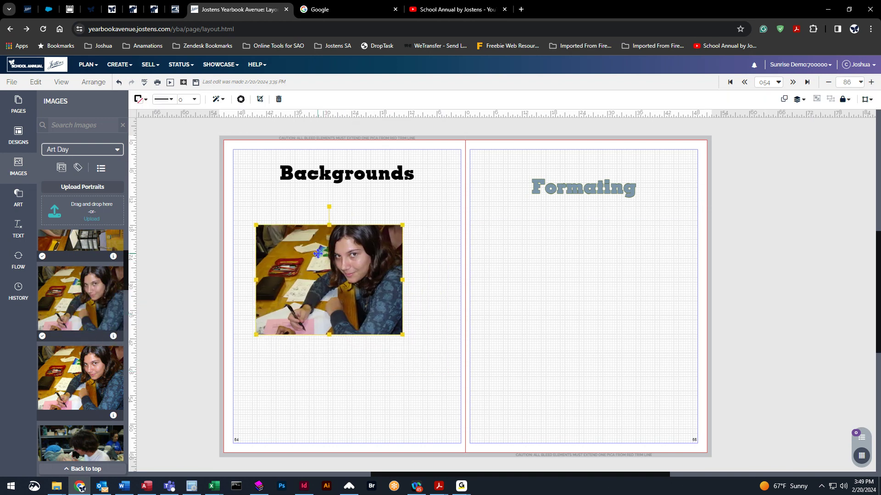
# - Open Snap Edit for the girl's photo and mask a diagonal band with the Smart Eraser at brush size 77
pyautogui.click(241, 101)
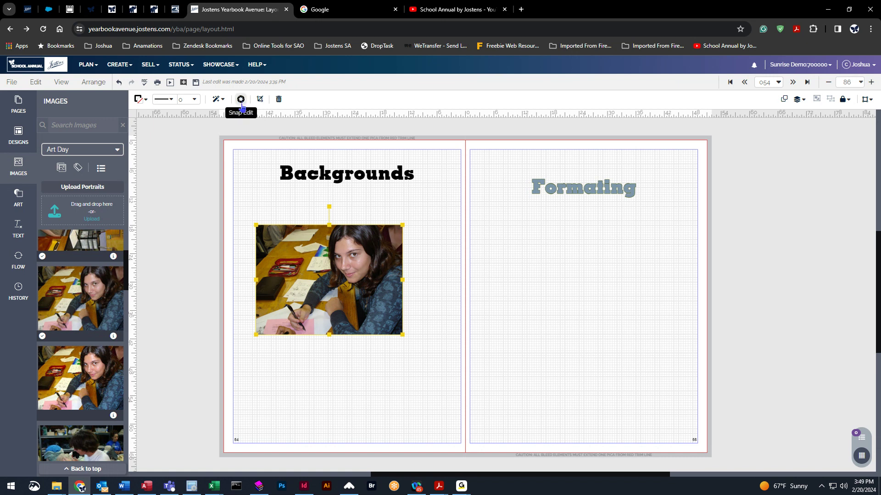
pyautogui.click(241, 102)
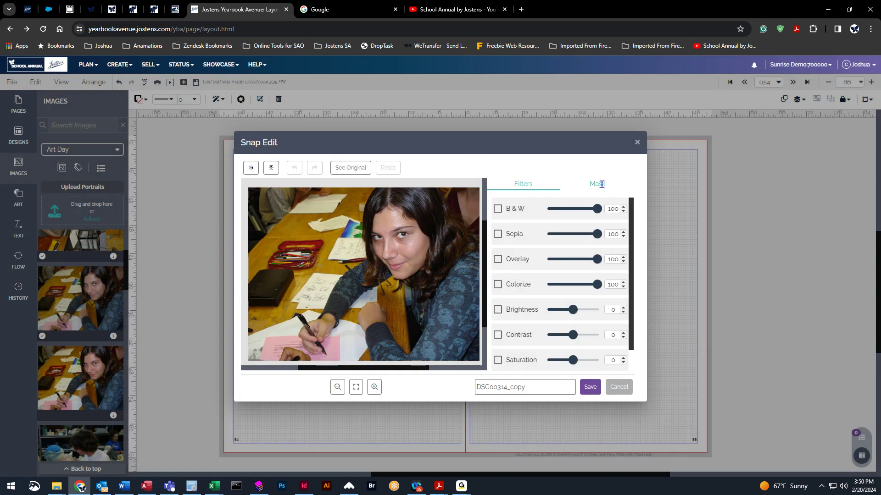
pyautogui.click(602, 184)
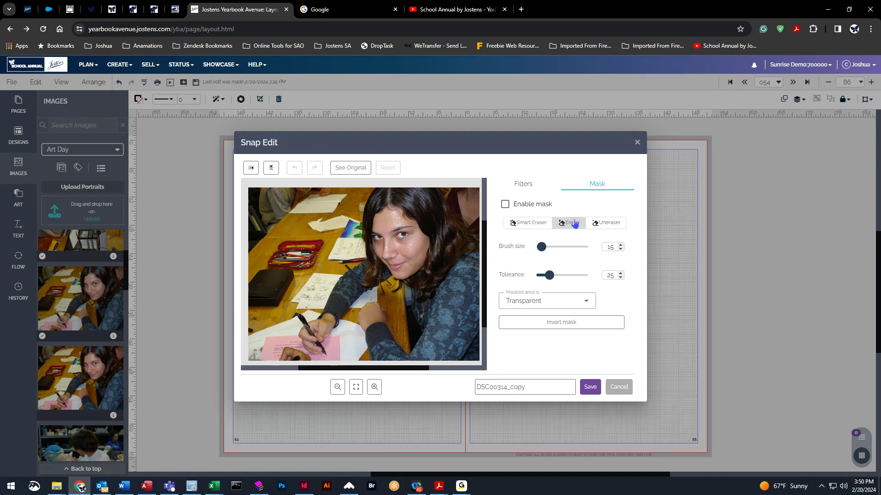
pyautogui.click(526, 224)
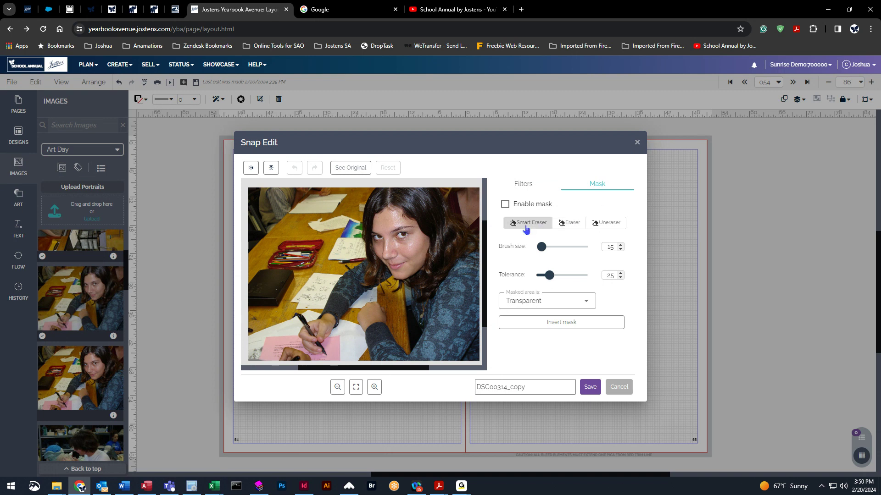
pyautogui.moveTo(541, 246); pyautogui.dragTo(556, 247)
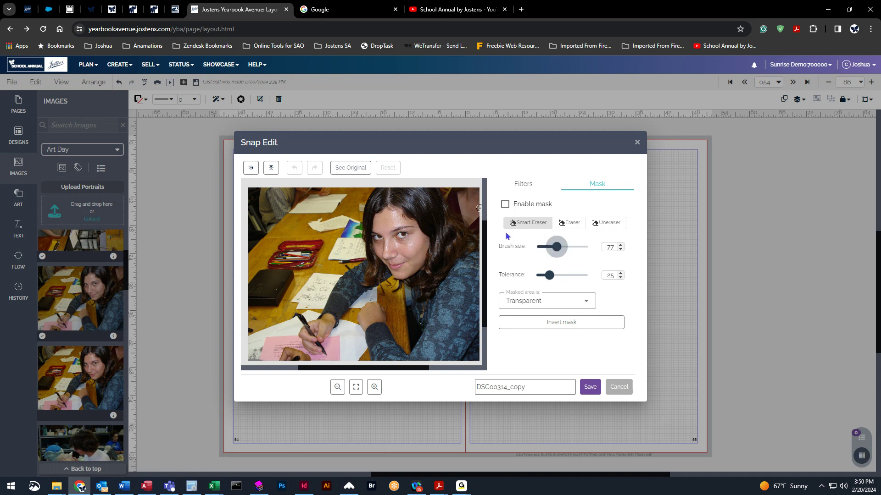
pyautogui.moveTo(467, 205)
pyautogui.mouseDown()
pyautogui.moveTo(389, 219)
pyautogui.moveTo(268, 284)
pyautogui.mouseUp()
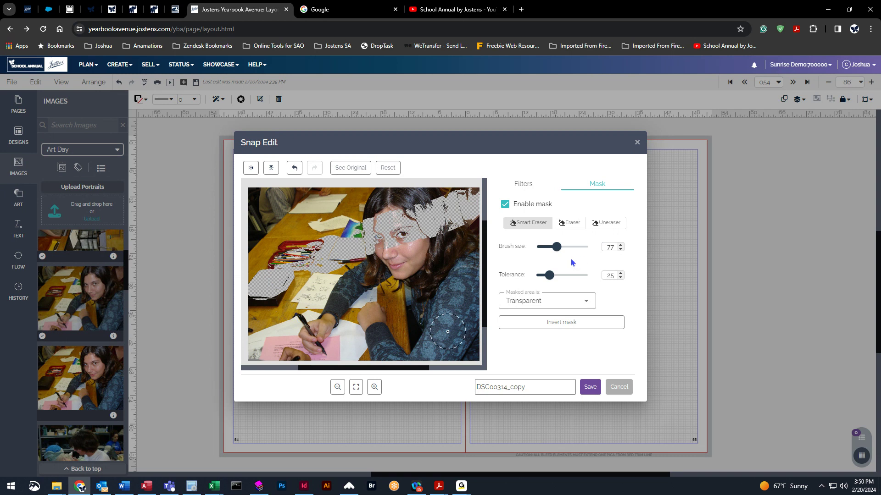
# - Mask a second diagonal band across the lower part of the photo with the plain Eraser
pyautogui.click(568, 222)
pyautogui.moveTo(488, 255); pyautogui.dragTo(435, 284)
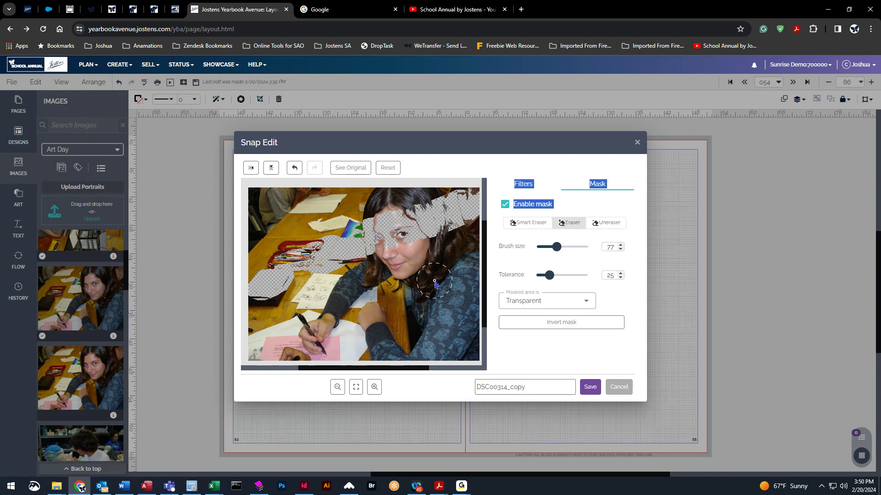
pyautogui.moveTo(475, 253); pyautogui.dragTo(212, 367)
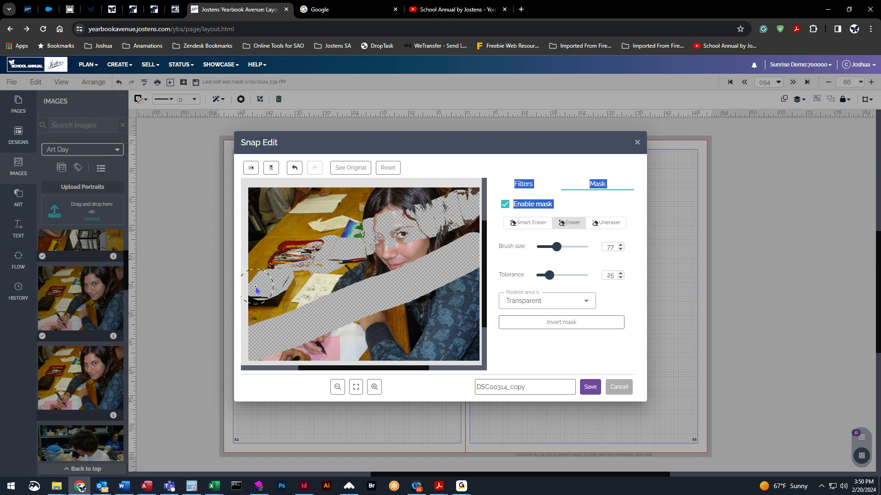
# - Undo both eraser strokes and cancel Snap Edit without saving the copy
pyautogui.click(294, 168)
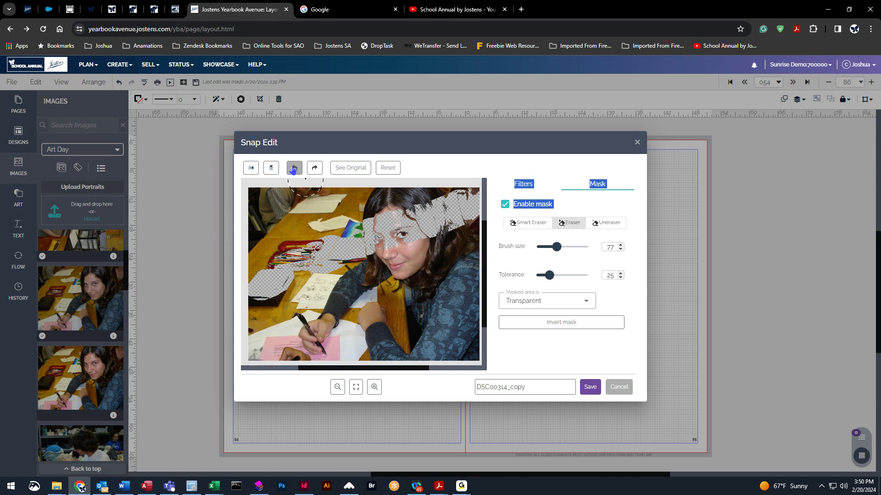
pyautogui.click(294, 168)
pyautogui.click(560, 171)
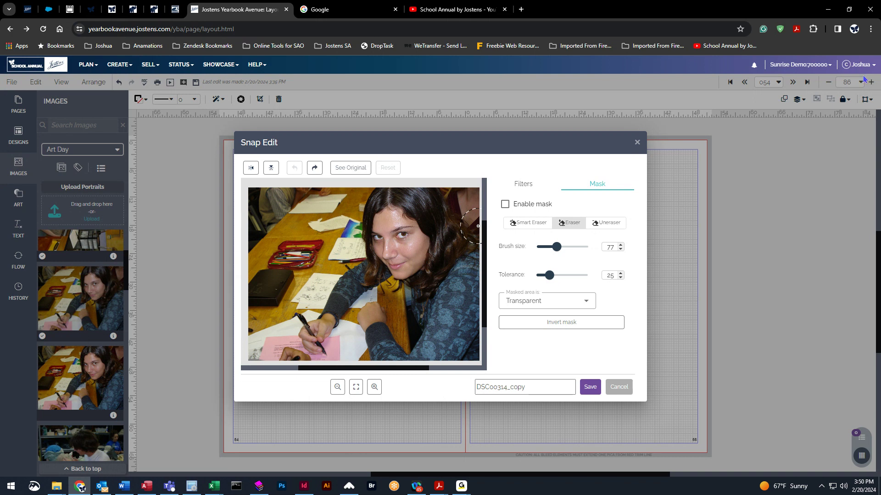
pyautogui.click(619, 387)
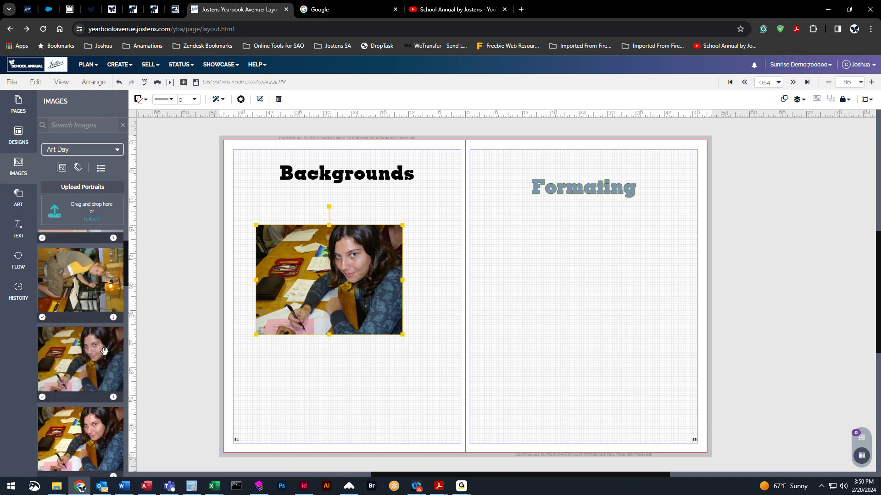
# - Place the brighter Art Day copy of the girl's photo directly beside the first one and slightly enlarge the first photo for comparison
pyautogui.moveTo(77, 376); pyautogui.dragTo(642, 381)
pyautogui.moveTo(604, 348); pyautogui.dragTo(521, 302)
pyautogui.click(338, 284)
pyautogui.moveTo(256, 225); pyautogui.dragTo(248, 219)
pyautogui.click(540, 275)
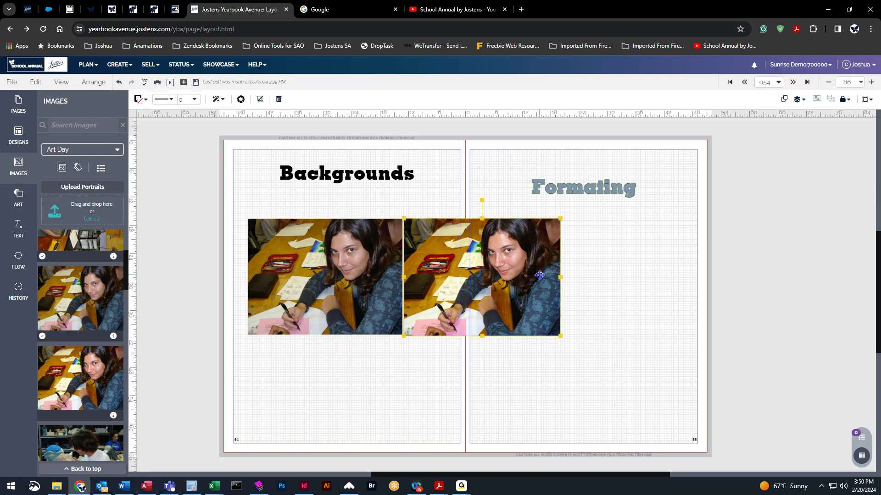
pyautogui.click(328, 285)
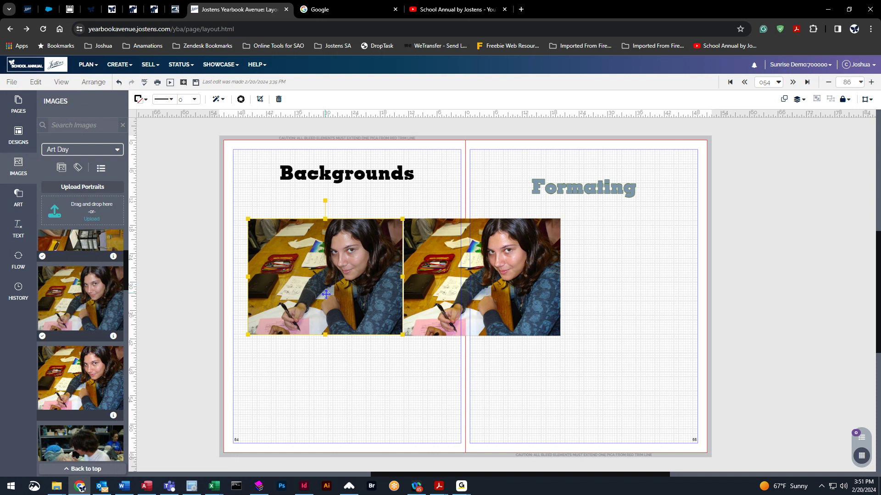
pyautogui.click(400, 377)
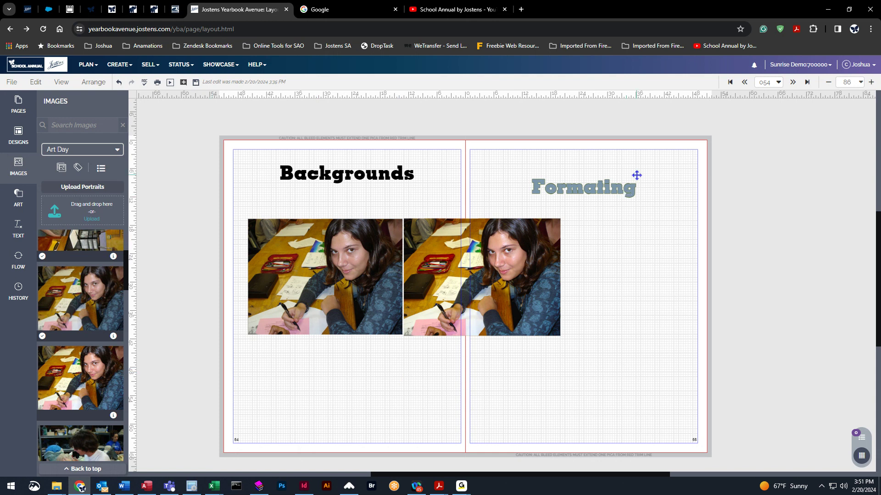
# - Set the Formating heading's text fill to black and its text stroke to transparent
pyautogui.click(621, 192)
pyautogui.click(321, 105)
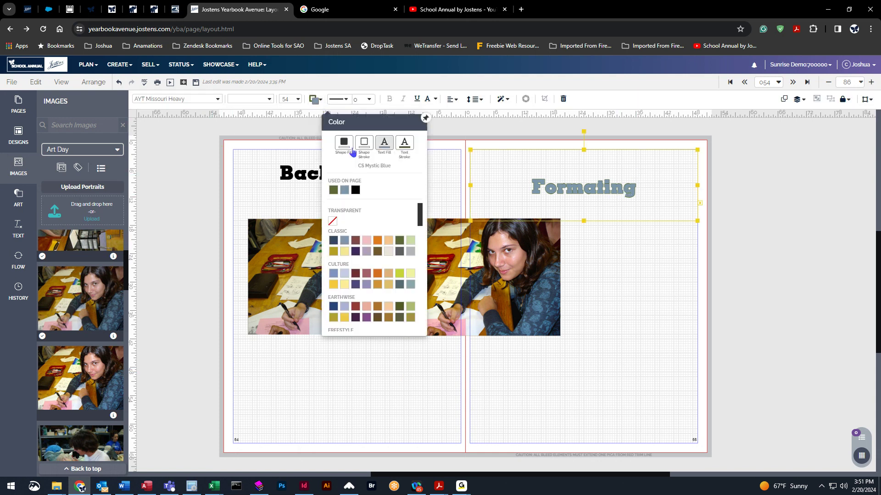
pyautogui.click(357, 193)
pyautogui.click(583, 187)
pyautogui.click(324, 104)
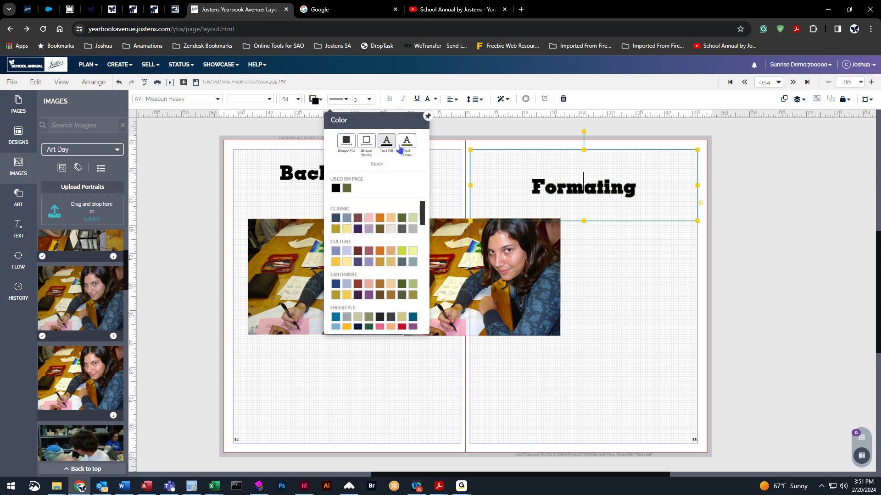
pyautogui.click(407, 143)
pyautogui.click(336, 220)
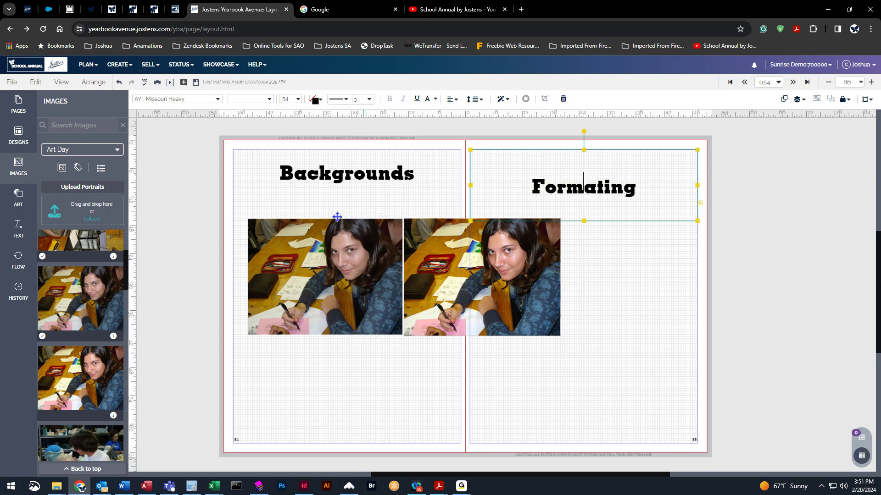
# - Reduce the height of the Formating text box by raising its lower edge
pyautogui.click(668, 265)
pyautogui.click(605, 196)
pyautogui.moveTo(583, 221); pyautogui.dragTo(585, 201)
pyautogui.click(792, 235)
# - Delete both photos of the girl from the spread
pyautogui.moveTo(283, 369); pyautogui.dragTo(486, 272)
pyautogui.press('Delete')
pyautogui.press('Delete')
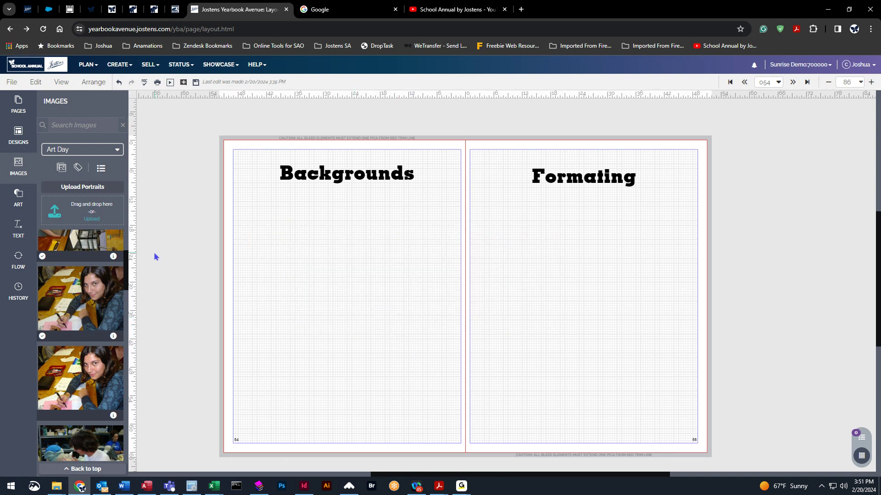
# - Set BK00005.jpg from All Backgrounds as the background image of the left page
pyautogui.rightClick(190, 193)
pyautogui.click(231, 310)
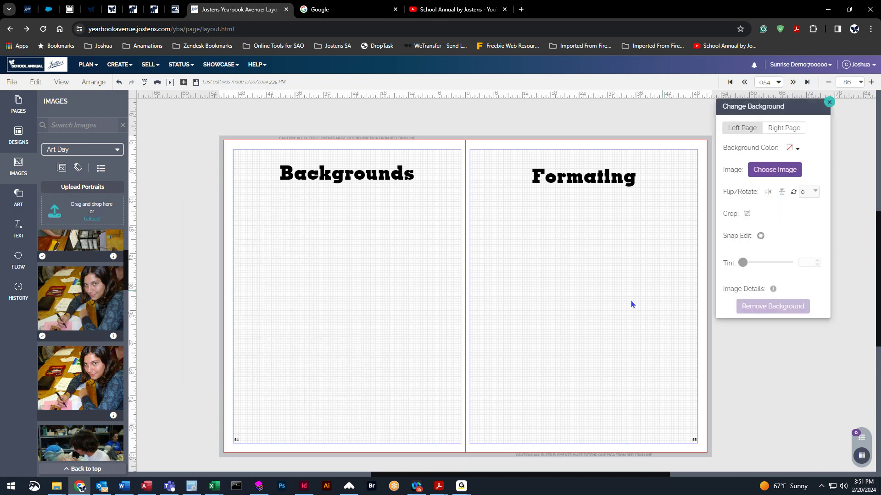
pyautogui.click(770, 178)
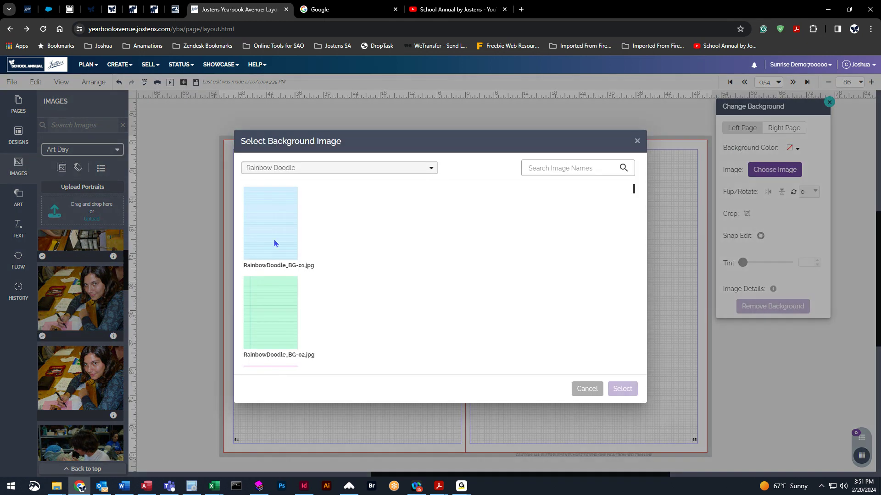
pyautogui.click(337, 168)
pyautogui.scroll(15, 326, 238)
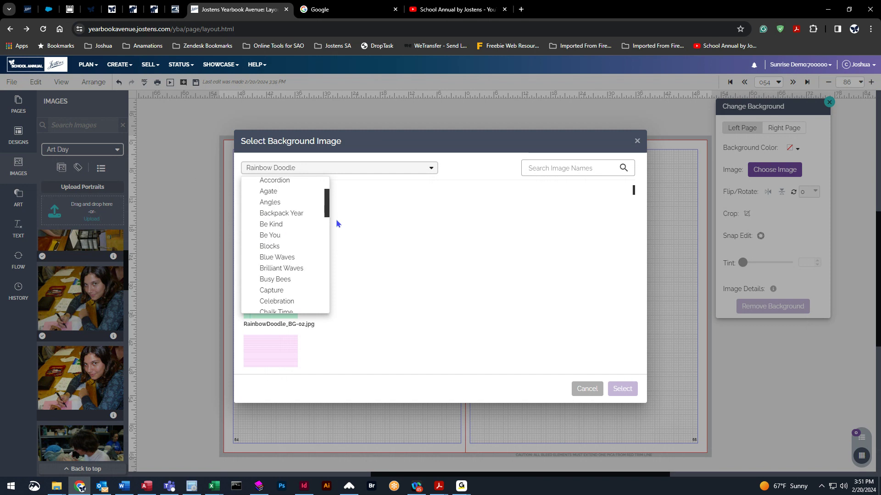
pyautogui.moveTo(328, 204); pyautogui.dragTo(327, 167)
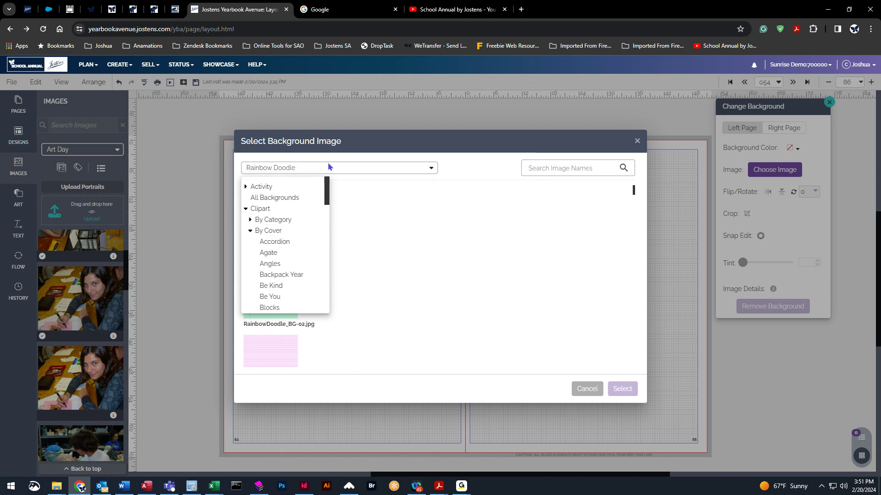
pyautogui.click(260, 203)
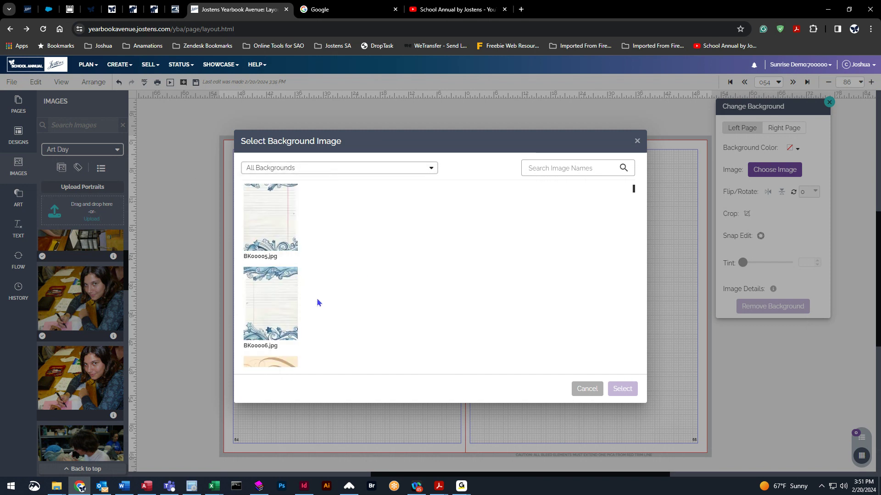
pyautogui.scroll(1, 305, 279)
pyautogui.scroll(-1, 306, 266)
pyautogui.click(280, 195)
pyautogui.click(620, 388)
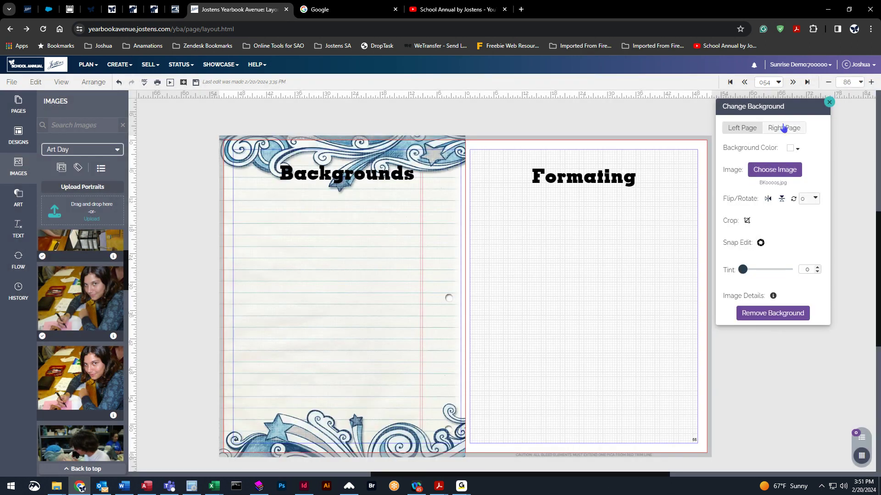
# - Set BK00006.jpg from All Backgrounds as the background image of the right page
pyautogui.click(783, 129)
pyautogui.click(774, 169)
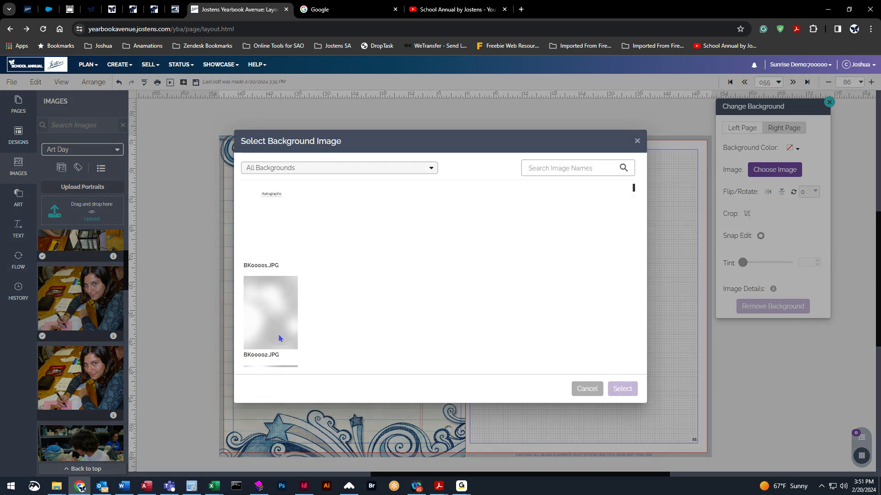
pyautogui.click(280, 266)
pyautogui.click(623, 389)
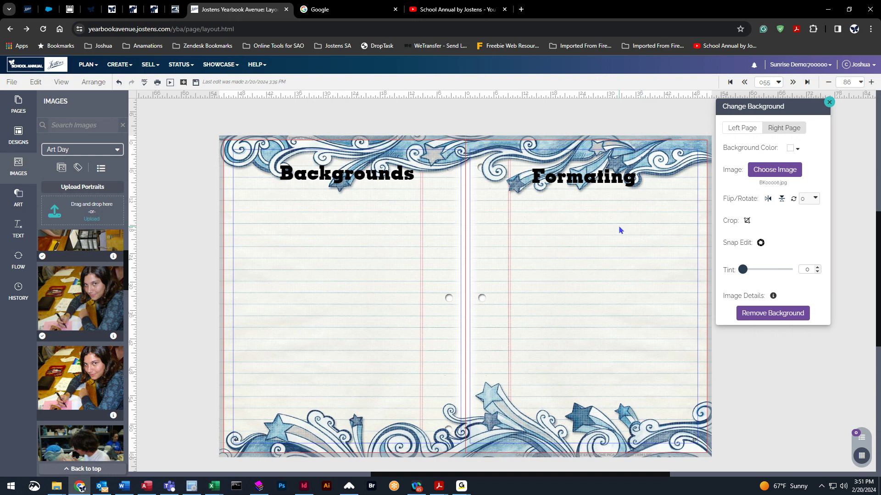
# - Flip the right and left page backgrounds horizontally and flip both back to their original orientation
pyautogui.click(767, 198)
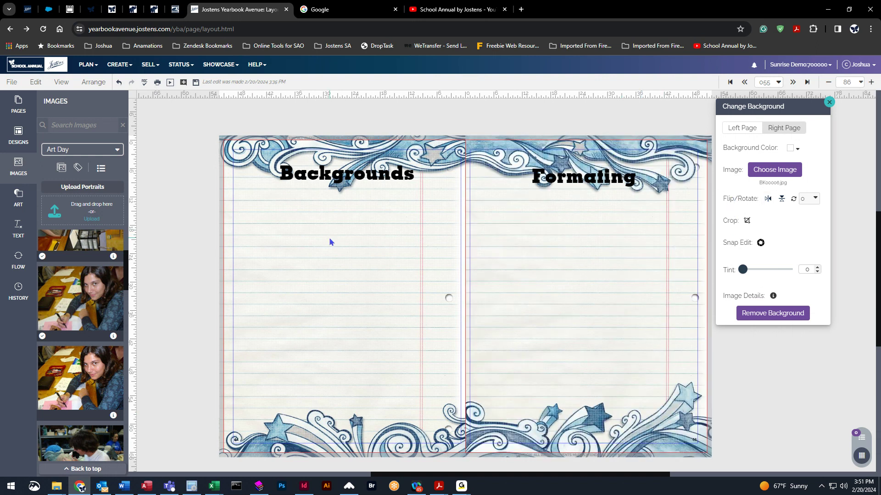
pyautogui.click(742, 128)
pyautogui.click(768, 200)
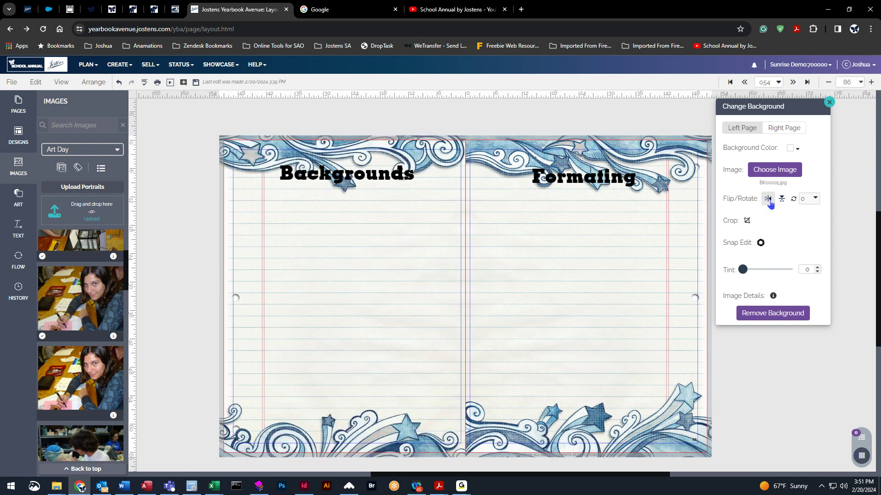
pyautogui.click(768, 199)
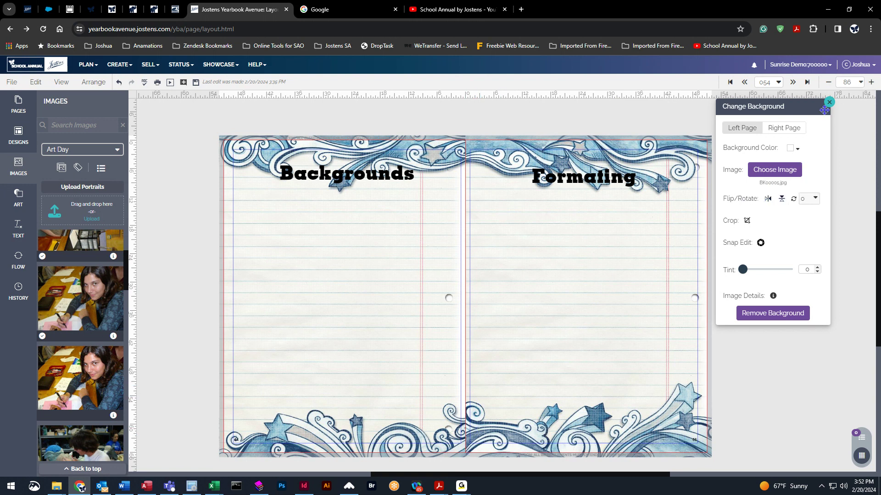
pyautogui.click(789, 128)
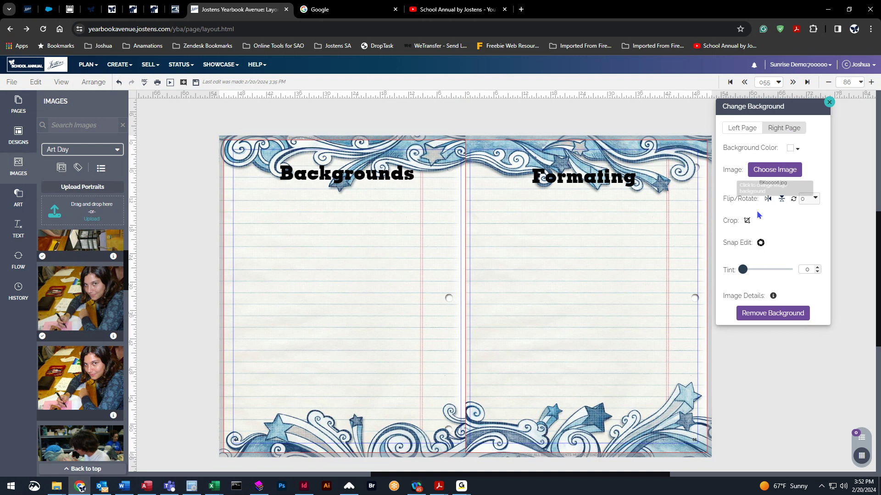
pyautogui.click(768, 199)
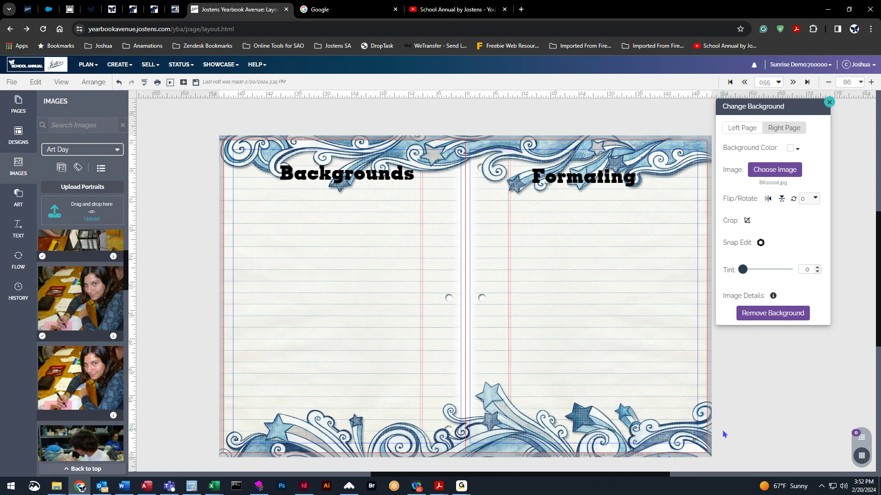
# - Set Angles_BG-01.jpg from the Angles category under Clipart By Cover as the background image of the right page
pyautogui.click(775, 170)
pyautogui.click(364, 170)
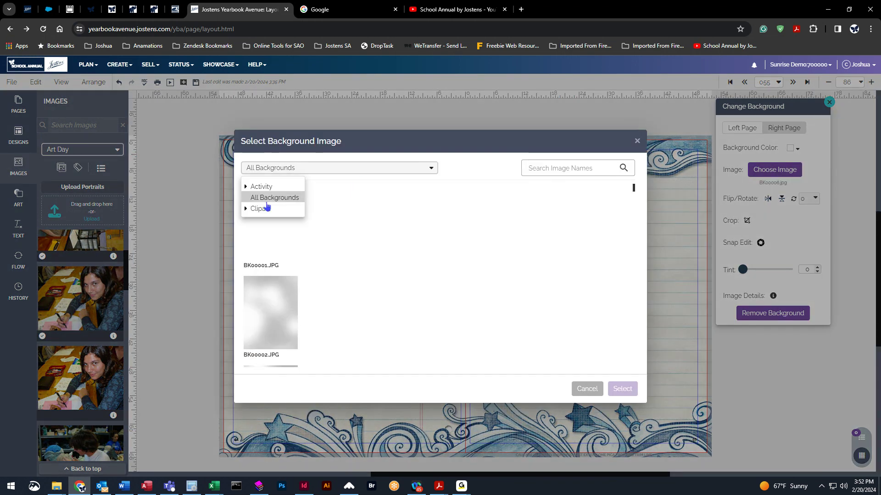
pyautogui.click(250, 211)
pyautogui.click(275, 142)
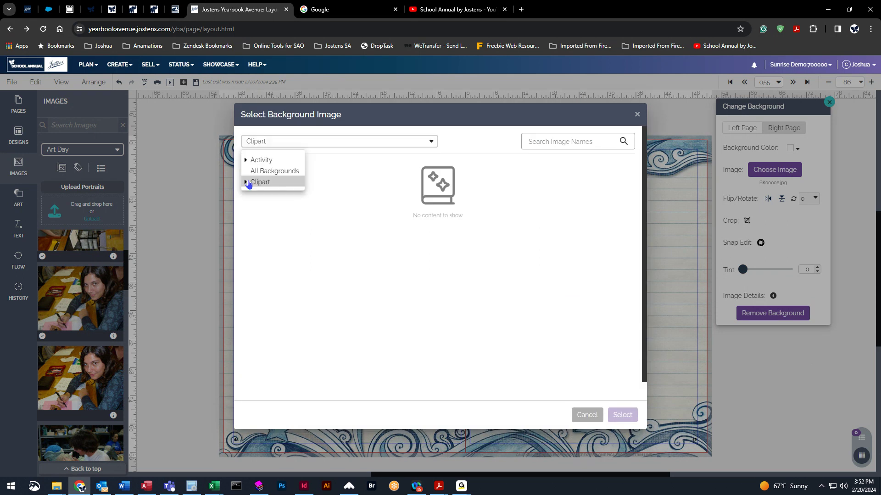
pyautogui.click(246, 183)
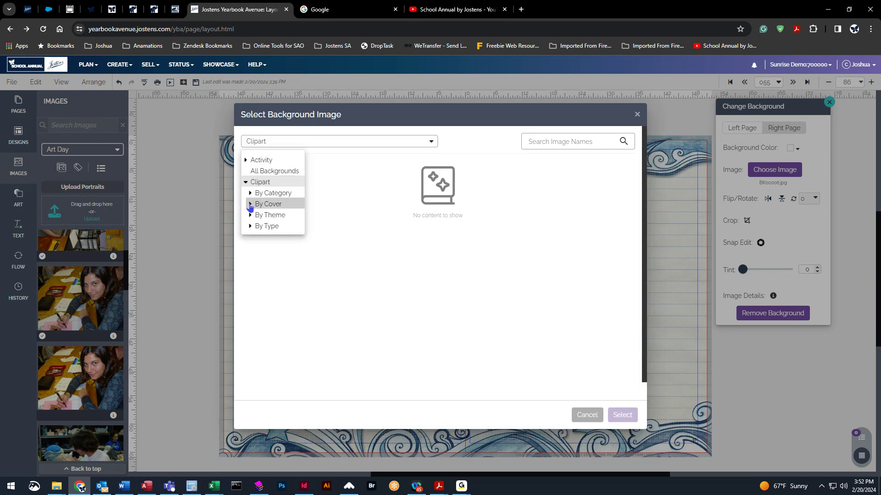
pyautogui.click(250, 205)
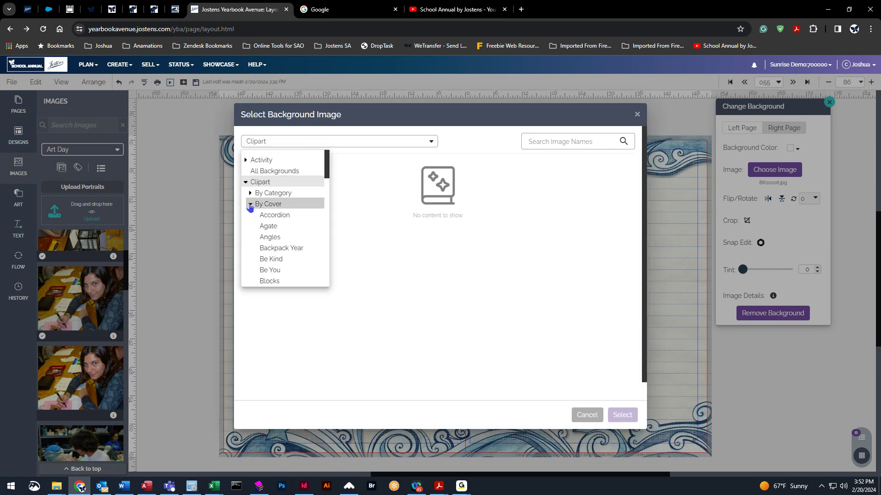
pyautogui.click(289, 237)
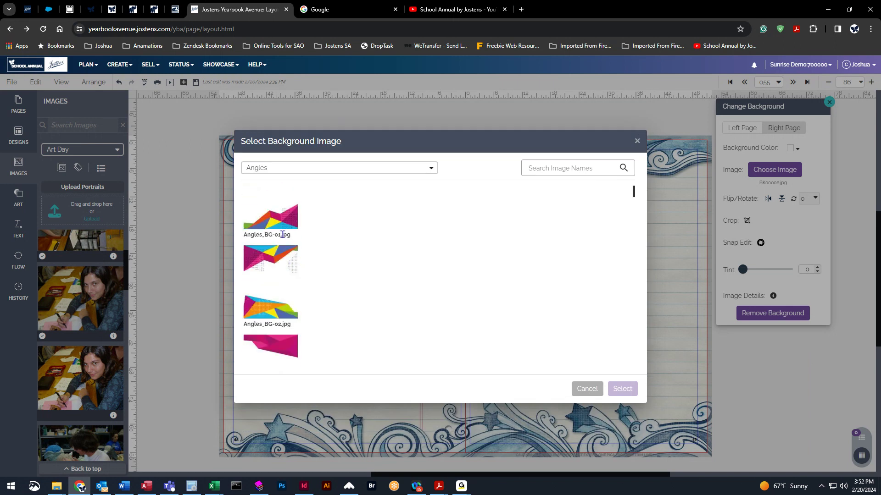
pyautogui.scroll(3, 302, 280)
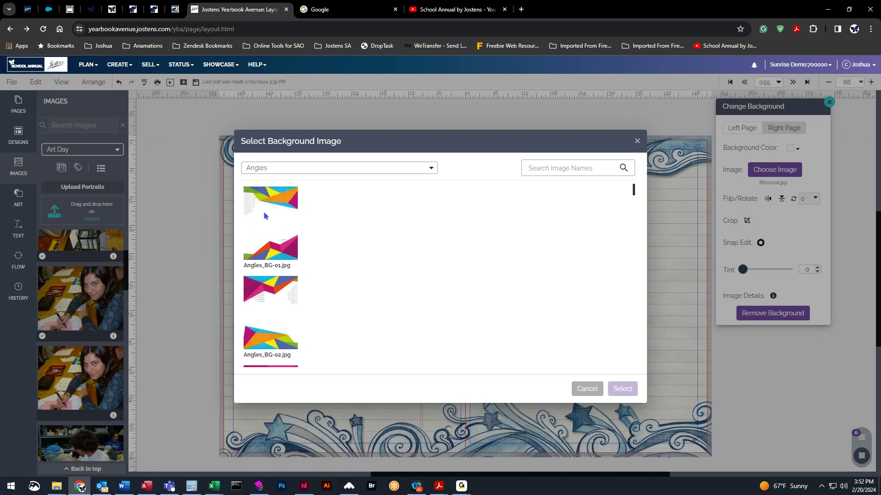
pyautogui.click(279, 253)
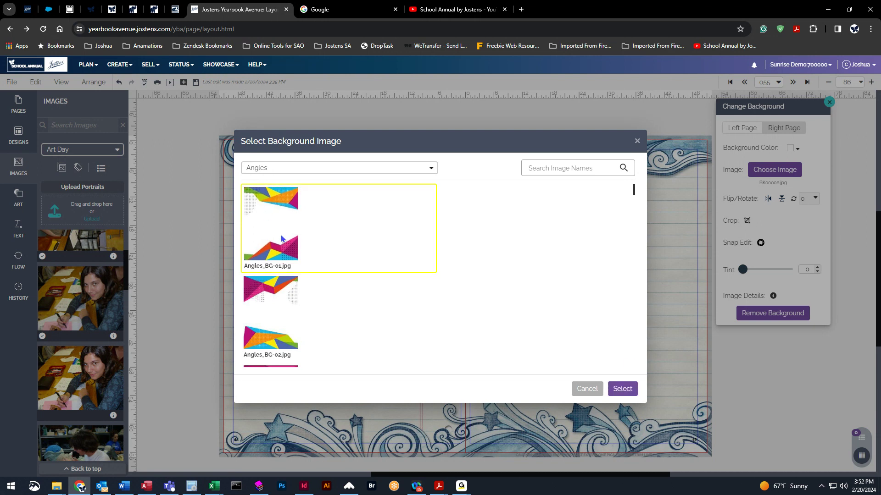
pyautogui.click(627, 392)
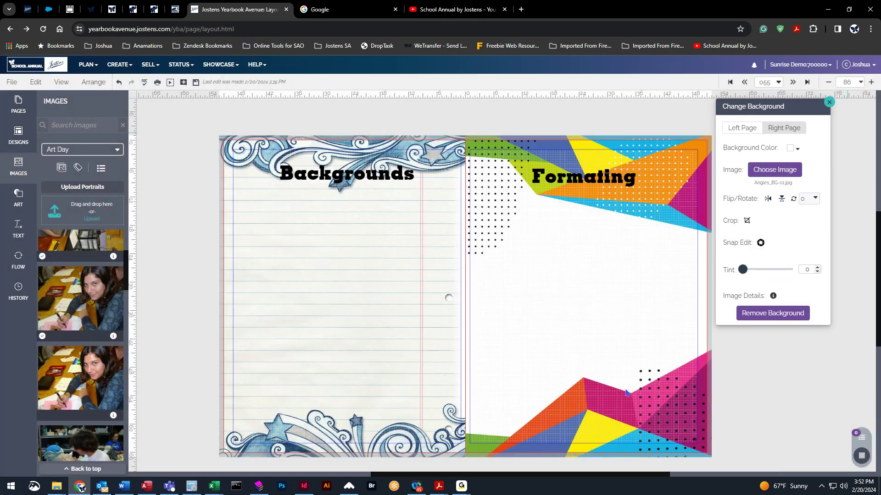
# - Set Angles_BG-01.jpg from the Angles category as the background image of the left page
pyautogui.click(741, 127)
pyautogui.click(773, 171)
pyautogui.click(373, 250)
pyautogui.click(627, 390)
# - Replace the right page's background image with Angles_BG-02.jpg from the Angles category
pyautogui.click(784, 128)
pyautogui.click(774, 169)
pyautogui.click(273, 339)
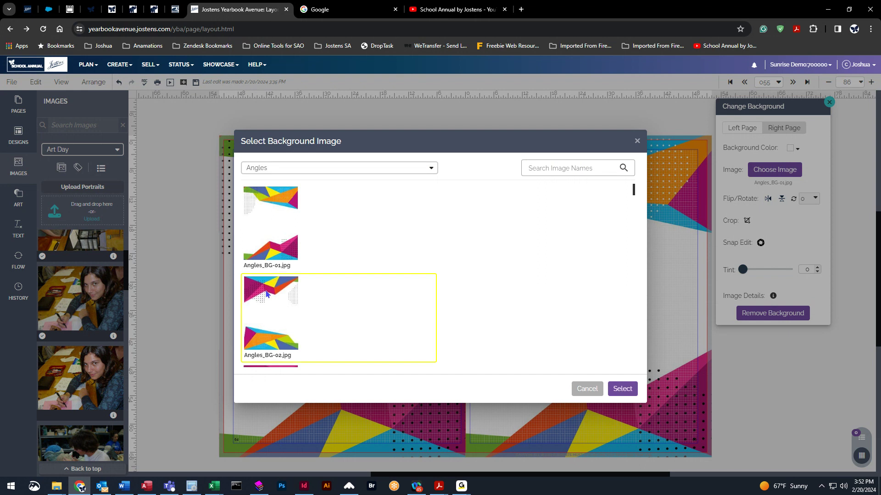
pyautogui.click(622, 389)
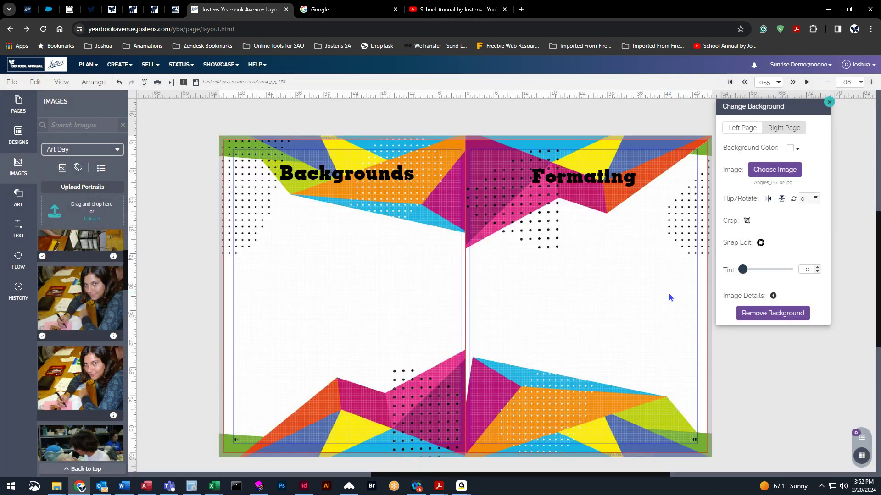
# - Flip the background images of the right page and the left page horizontally
pyautogui.click(767, 199)
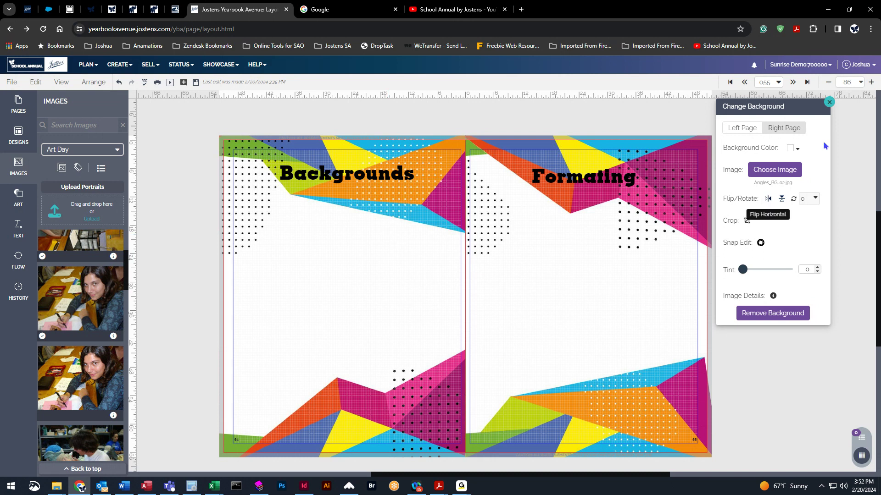
pyautogui.click(741, 128)
pyautogui.click(767, 199)
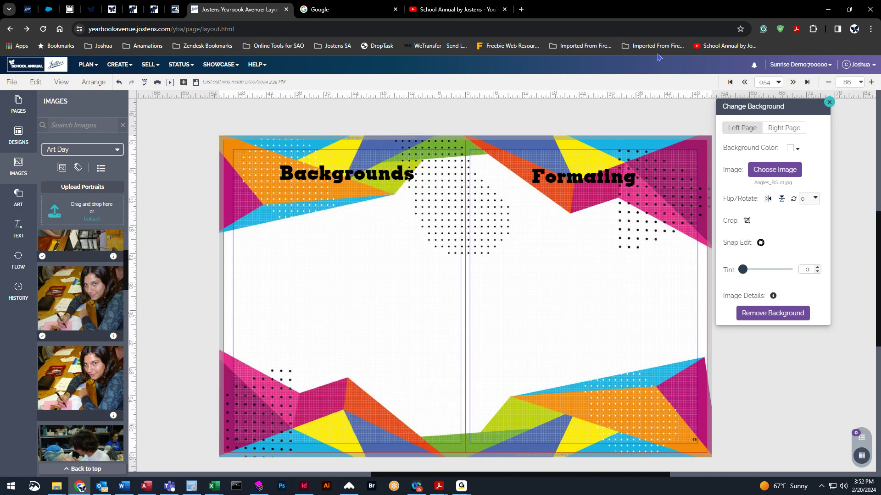
# - Flip the left and right page backgrounds vertically, keeping the left one mirrored horizontally
pyautogui.click(780, 199)
pyautogui.click(768, 200)
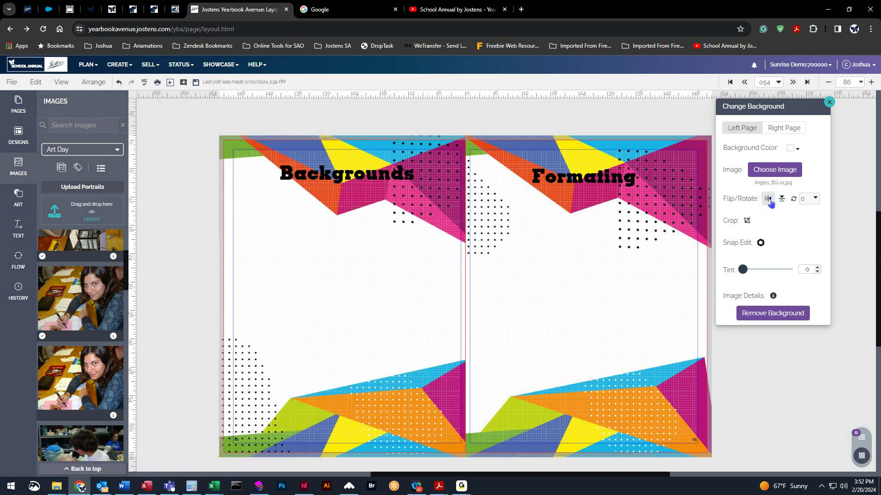
pyautogui.click(769, 200)
pyautogui.click(792, 129)
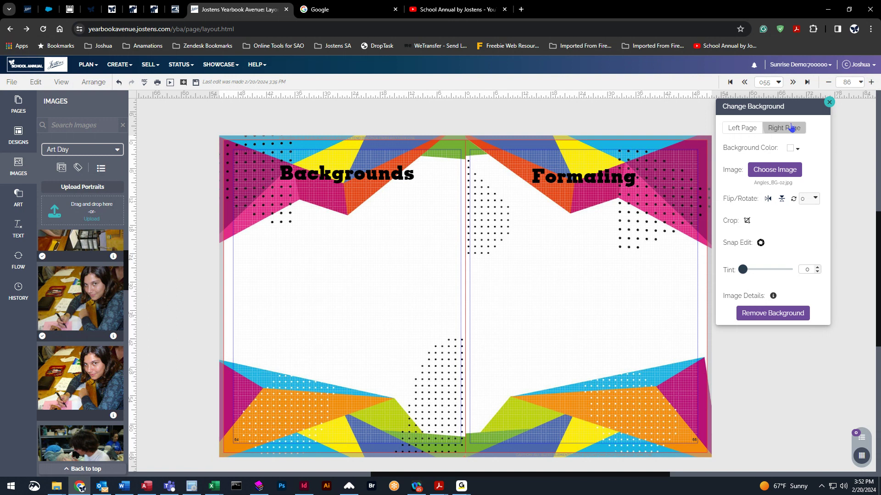
pyautogui.click(781, 198)
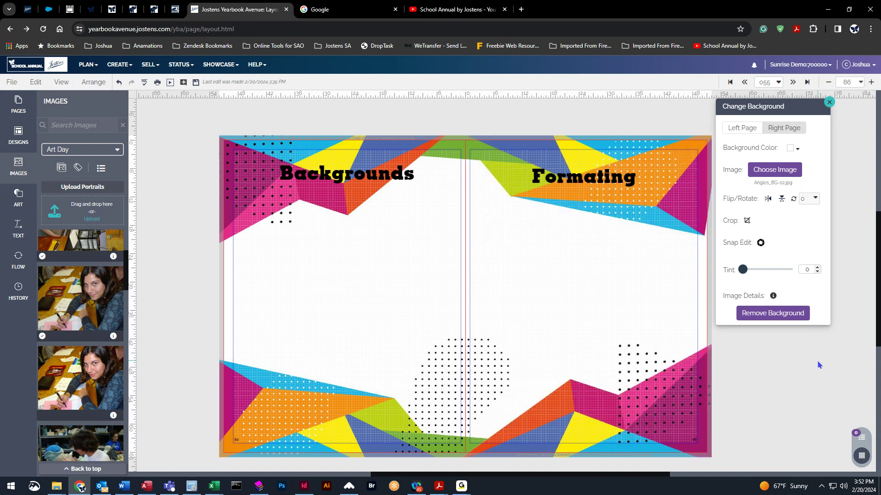
# - Set Blocks_CA-02.tif from the Blocks cover category as the background image of the right page
pyautogui.click(774, 169)
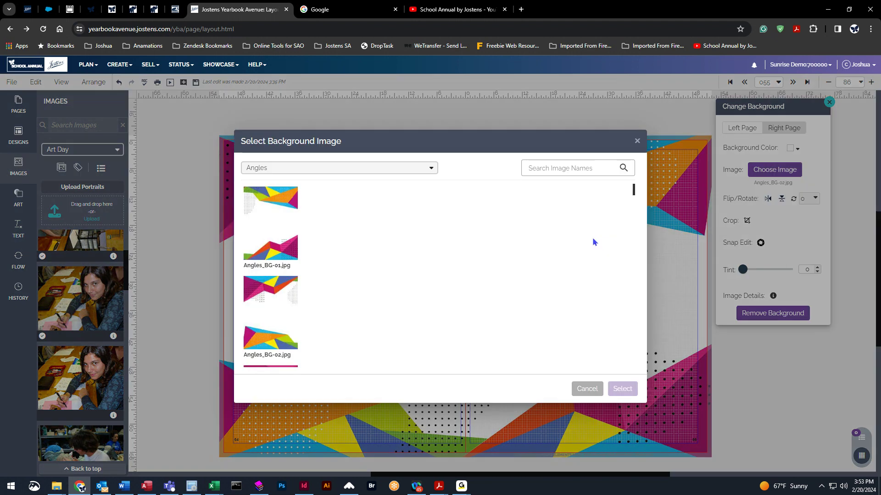
pyautogui.click(343, 167)
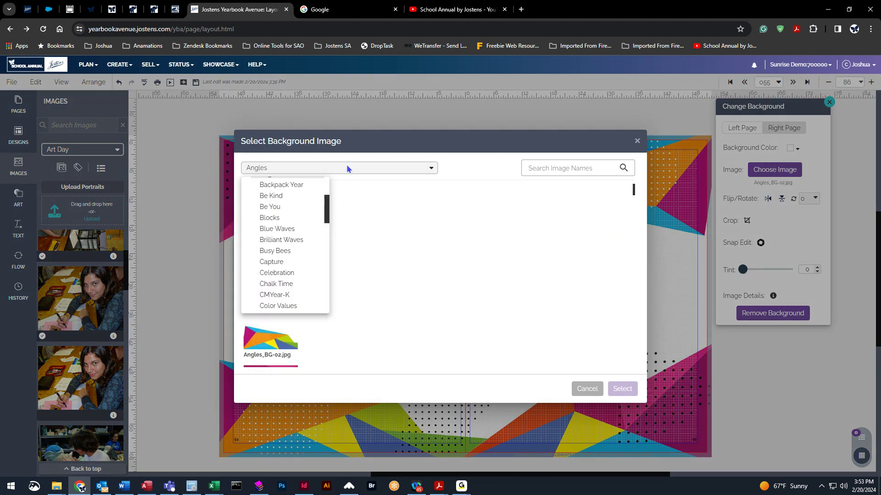
pyautogui.click(282, 222)
pyautogui.scroll(-5, 306, 323)
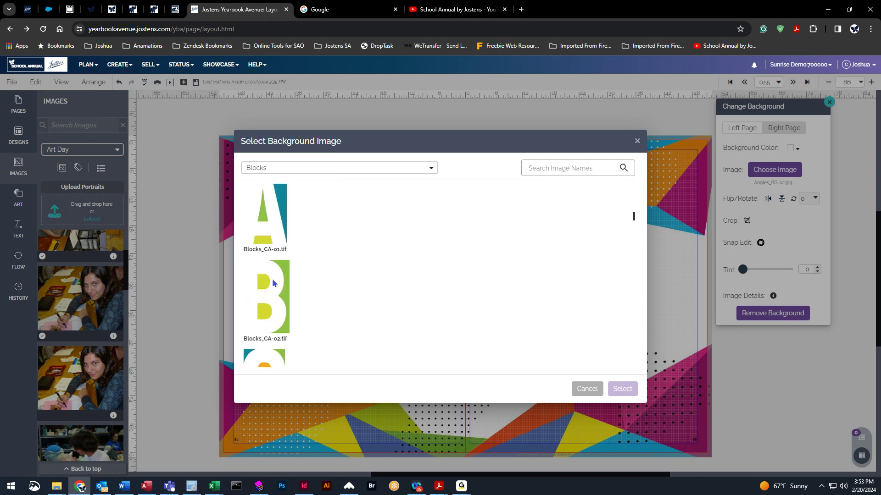
pyautogui.click(274, 283)
pyautogui.click(622, 389)
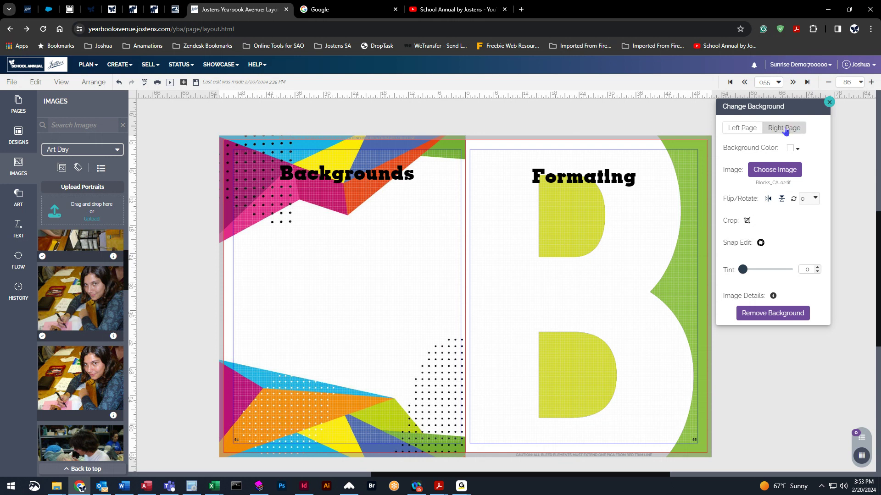
# - Set Blocks_CA-13.tif from the Blocks category as the background image of the left page and close the background settings
pyautogui.click(742, 128)
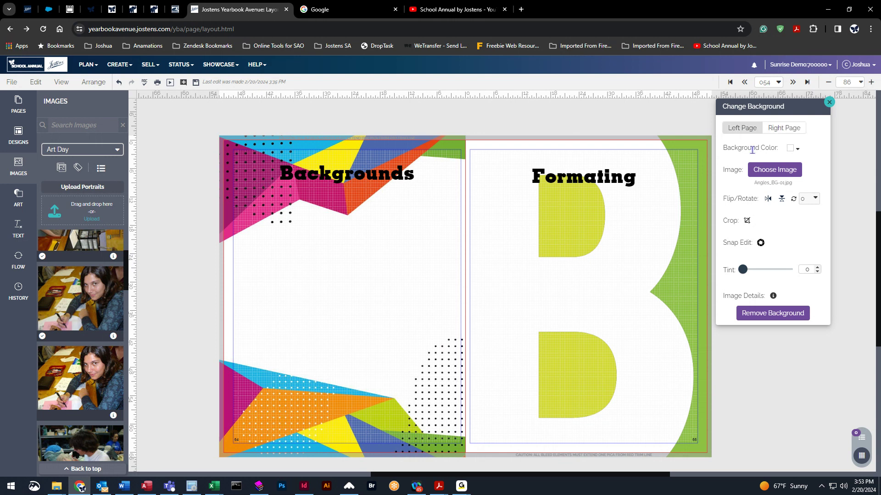
pyautogui.click(766, 170)
pyautogui.scroll(-15, 304, 325)
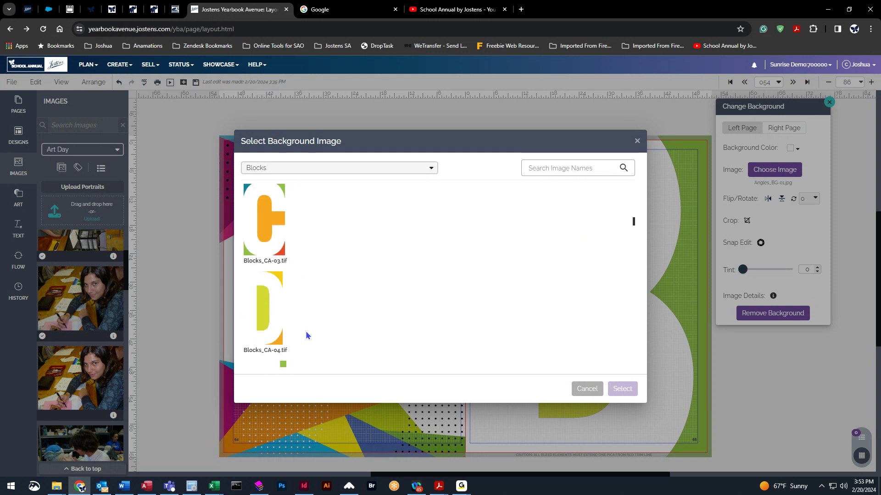
pyautogui.scroll(-10, 635, 230)
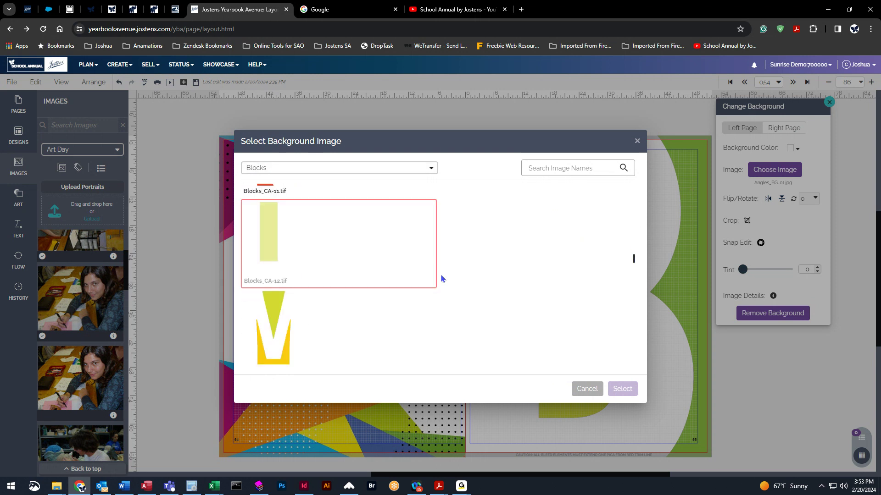
pyautogui.click(245, 340)
pyautogui.click(622, 388)
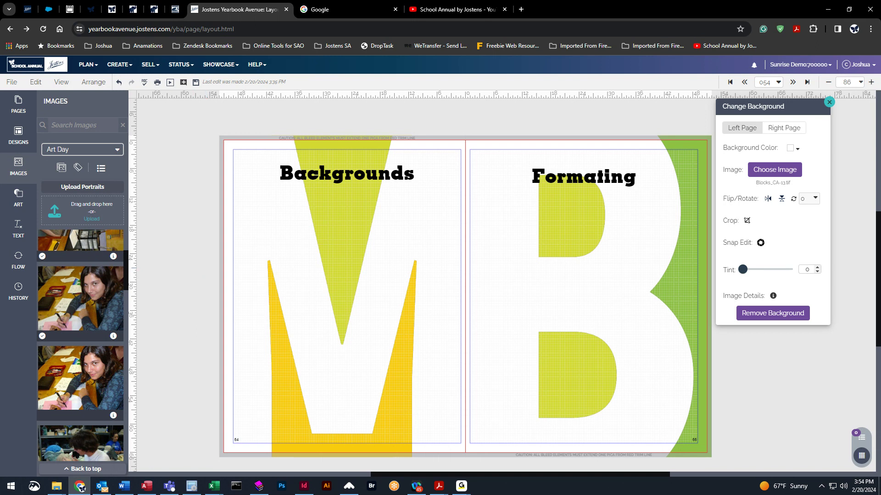
pyautogui.click(829, 102)
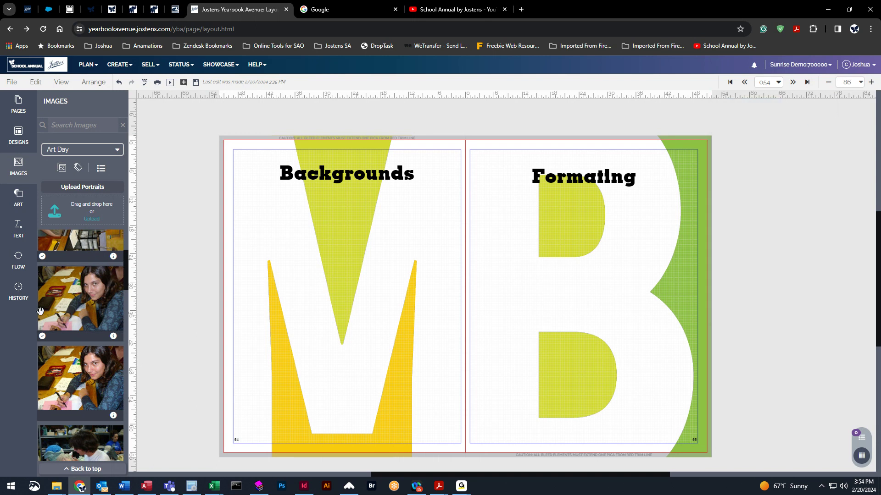
pyautogui.scroll(-2, 93, 301)
pyautogui.scroll(3, 94, 301)
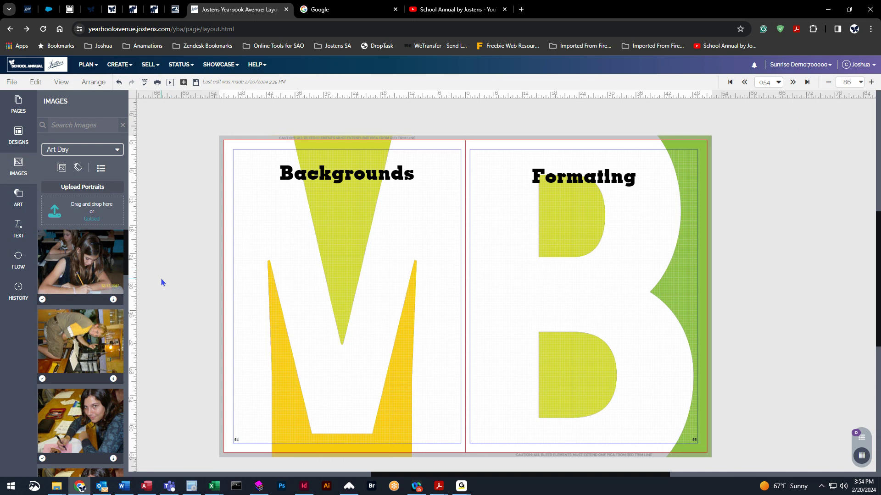
pyautogui.scroll(1, 161, 283)
pyautogui.scroll(-2, 161, 282)
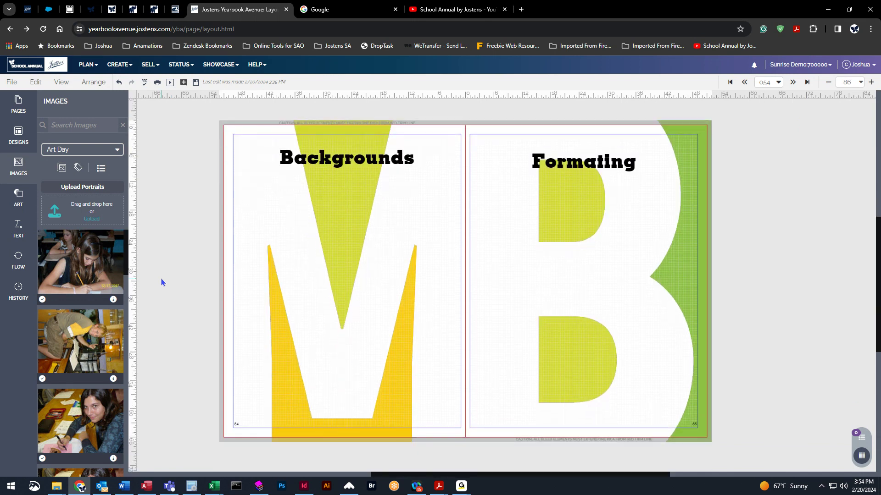